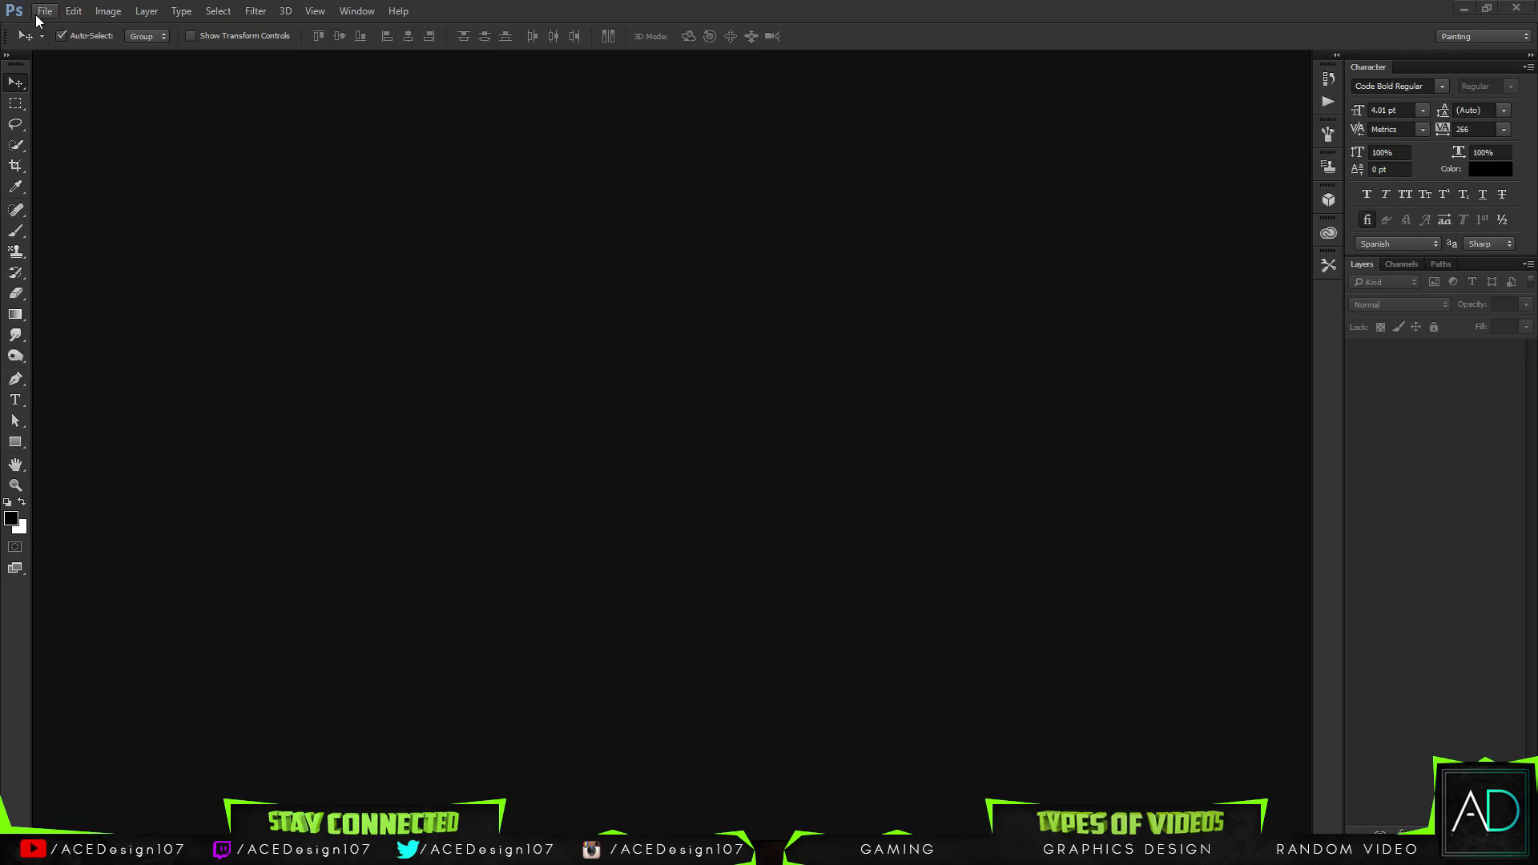
Browse the Open dialog to the Black Widow Tutorial folder, then close it
click(40, 13)
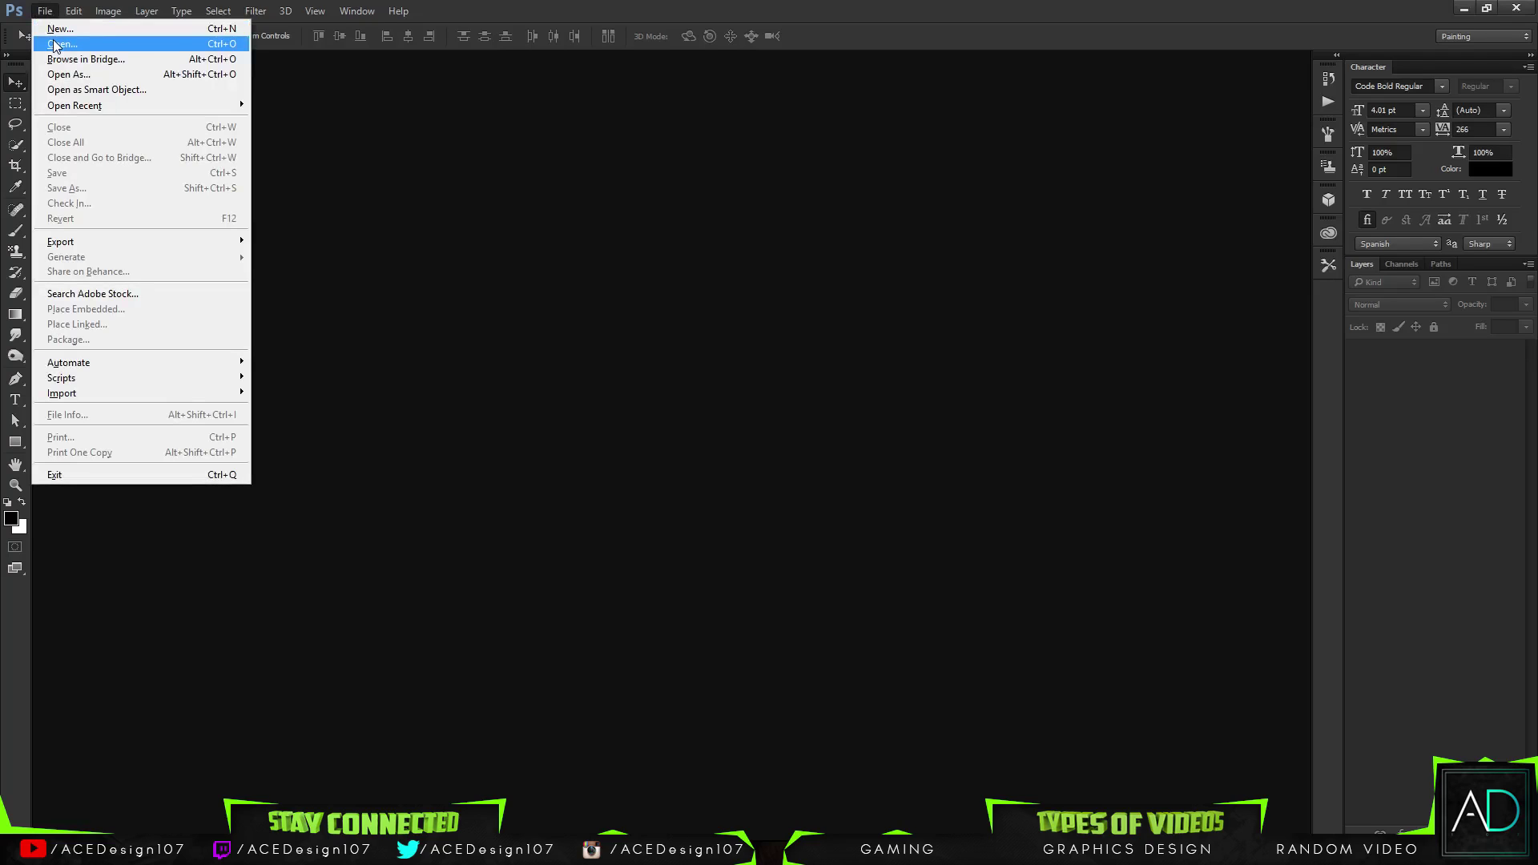
click(56, 45)
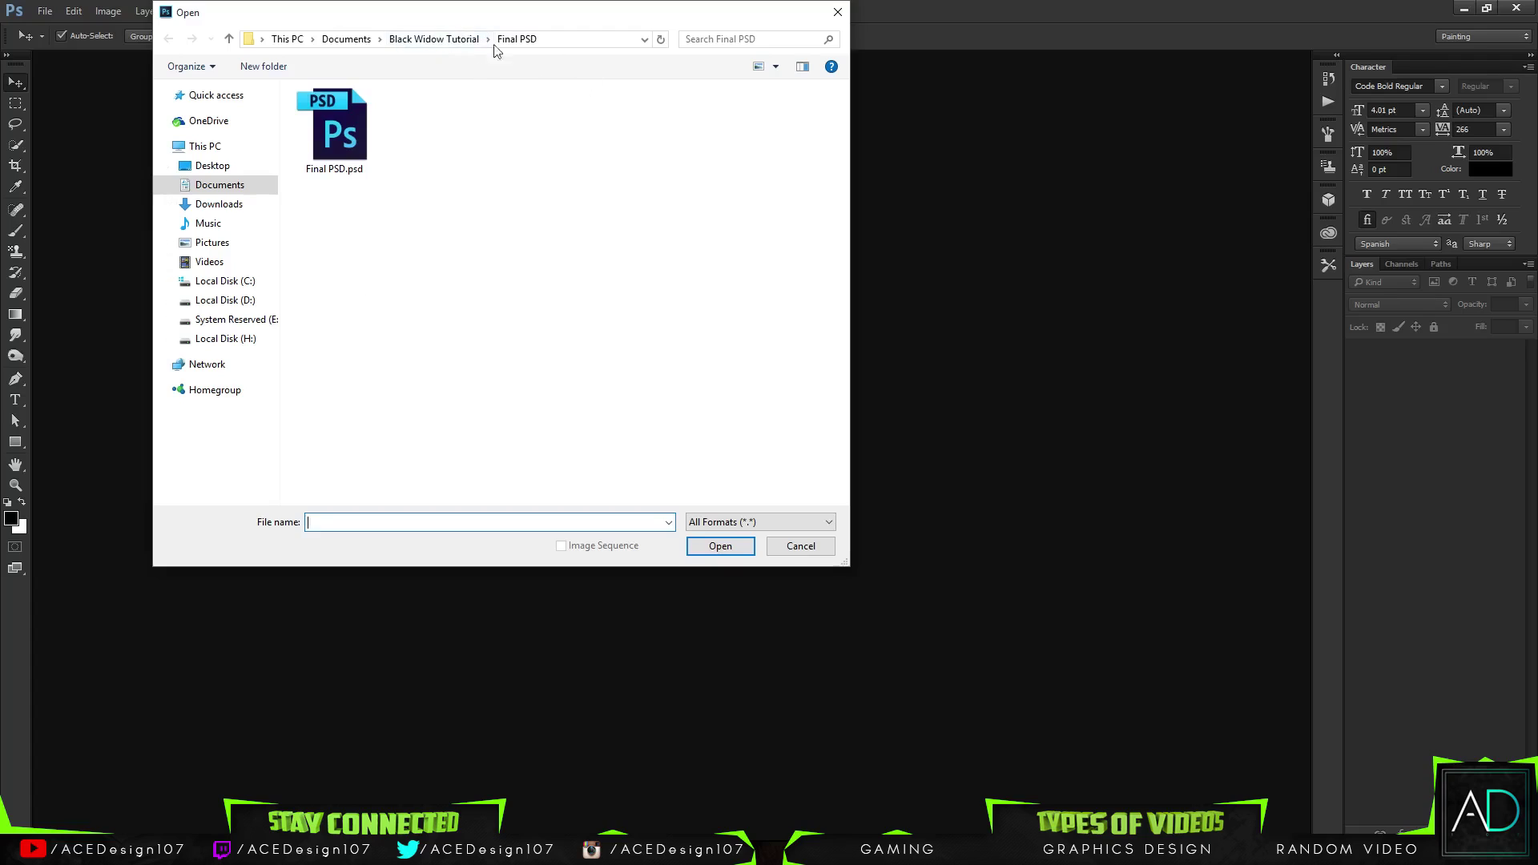
click(433, 39)
click(837, 12)
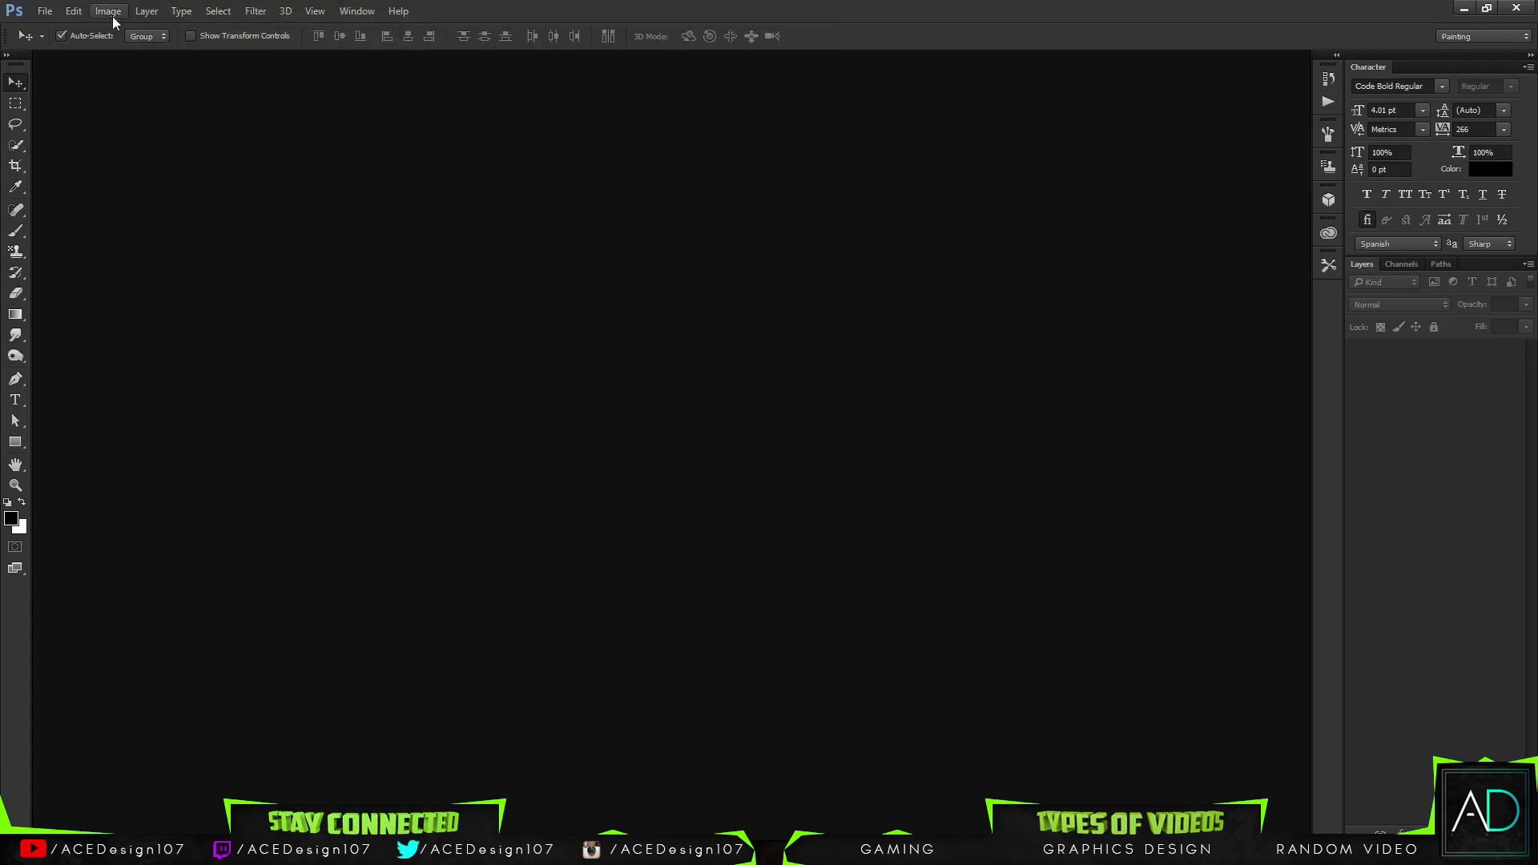
Create a new white RGB document 1500×500 px at 350 ppi
click(44, 11)
click(48, 30)
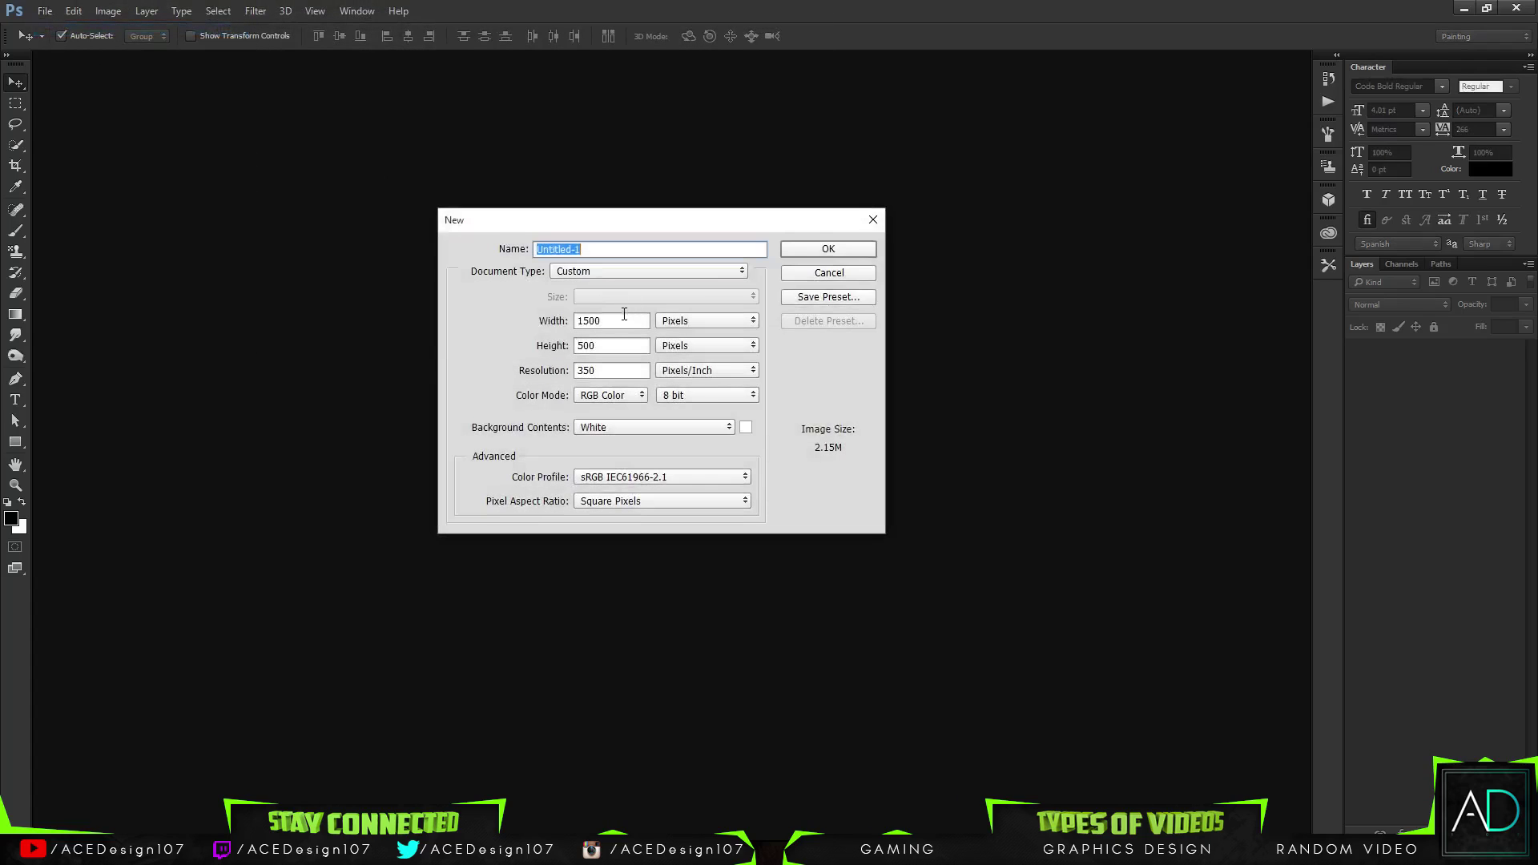
click(608, 321)
key(Tab)
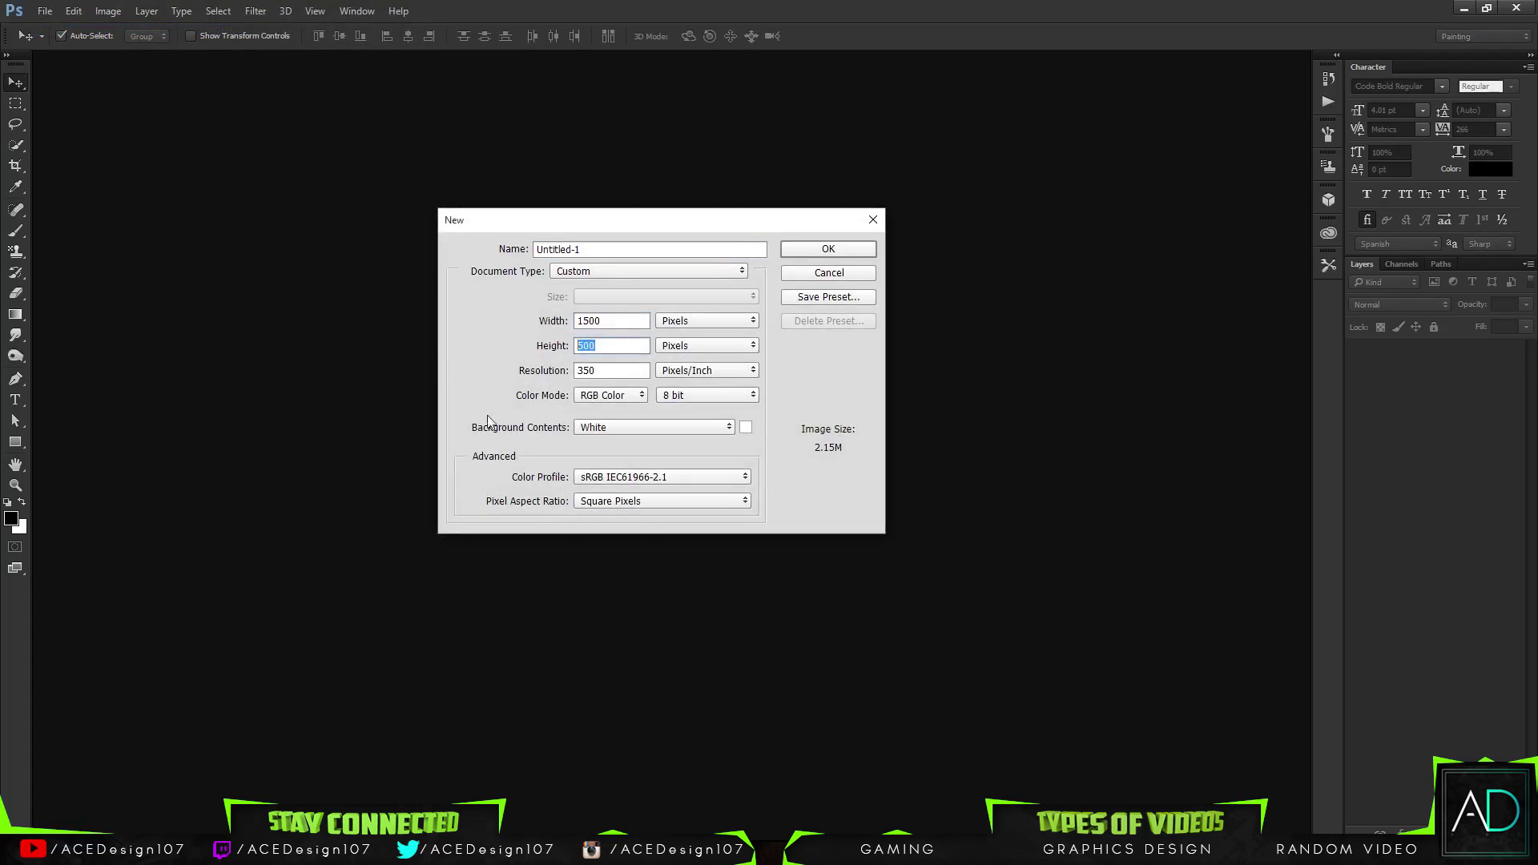
click(637, 254)
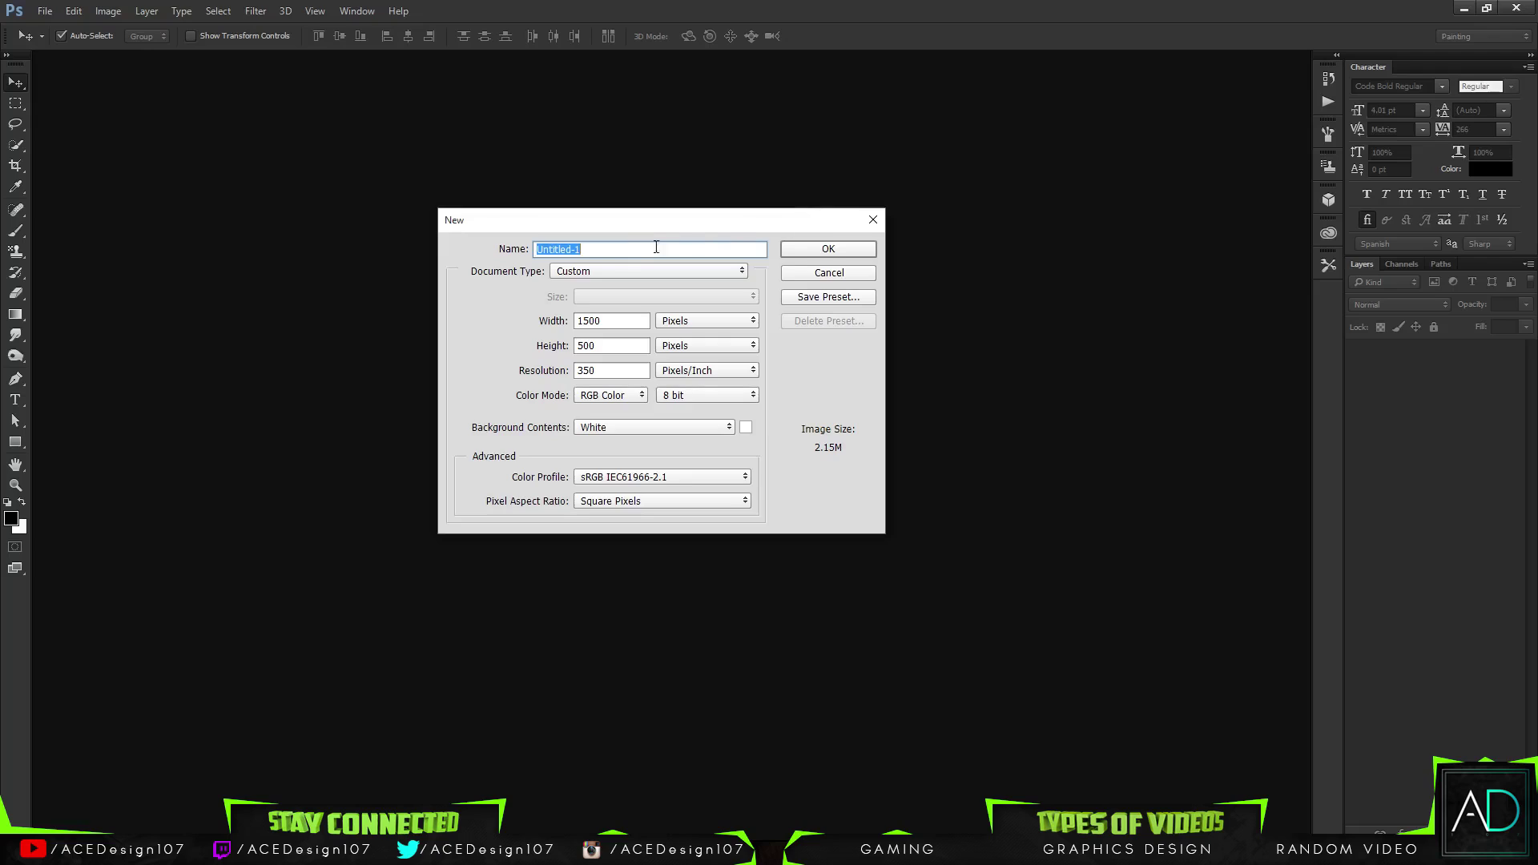
click(829, 249)
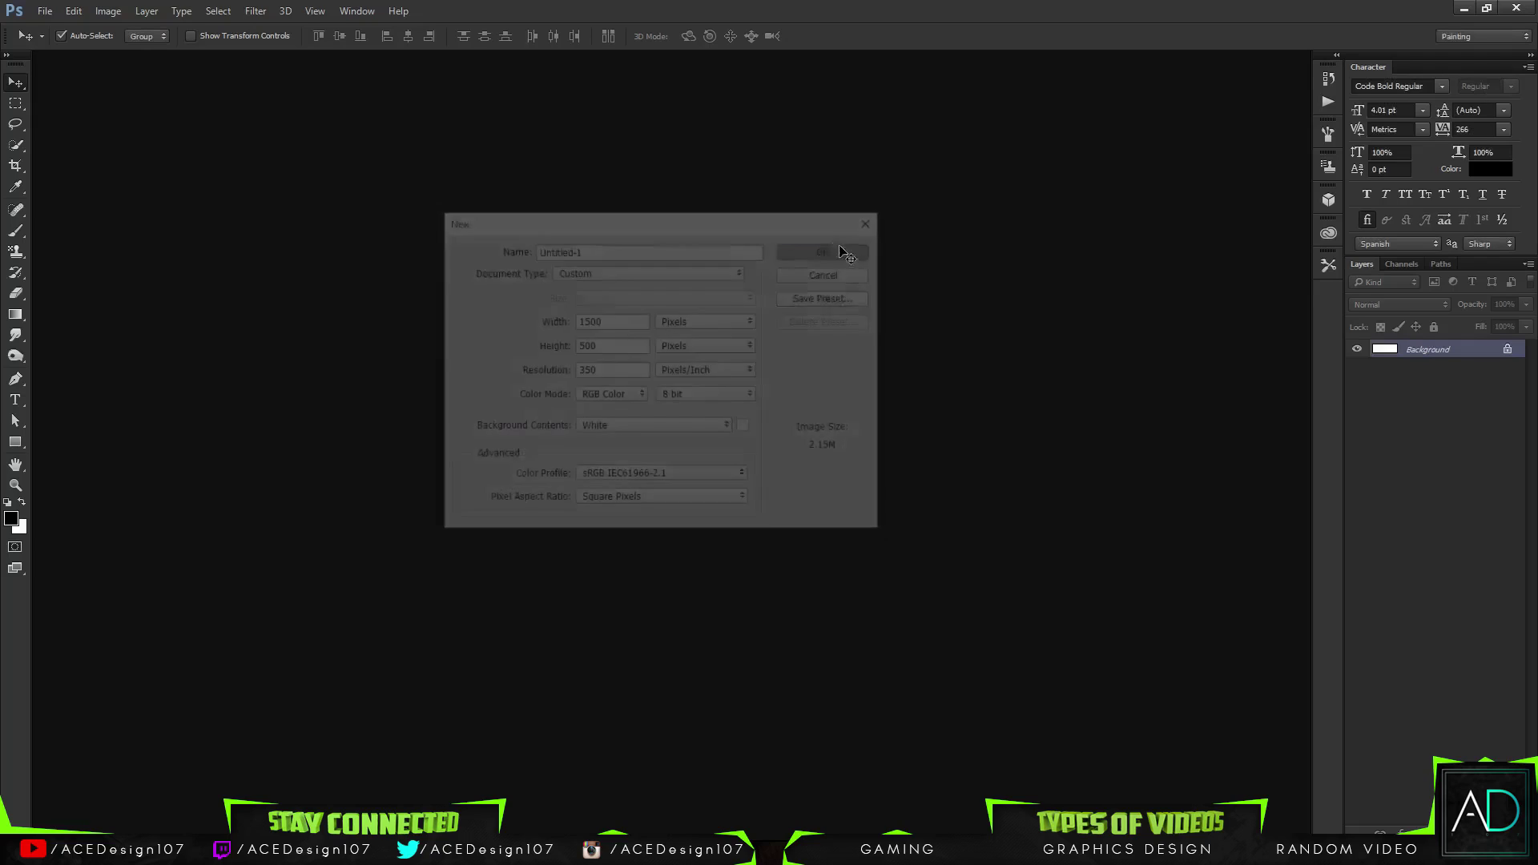
Open Character/1.jpg and drag it into the banner as Layer 1, lowered to show her face
click(44, 11)
click(64, 45)
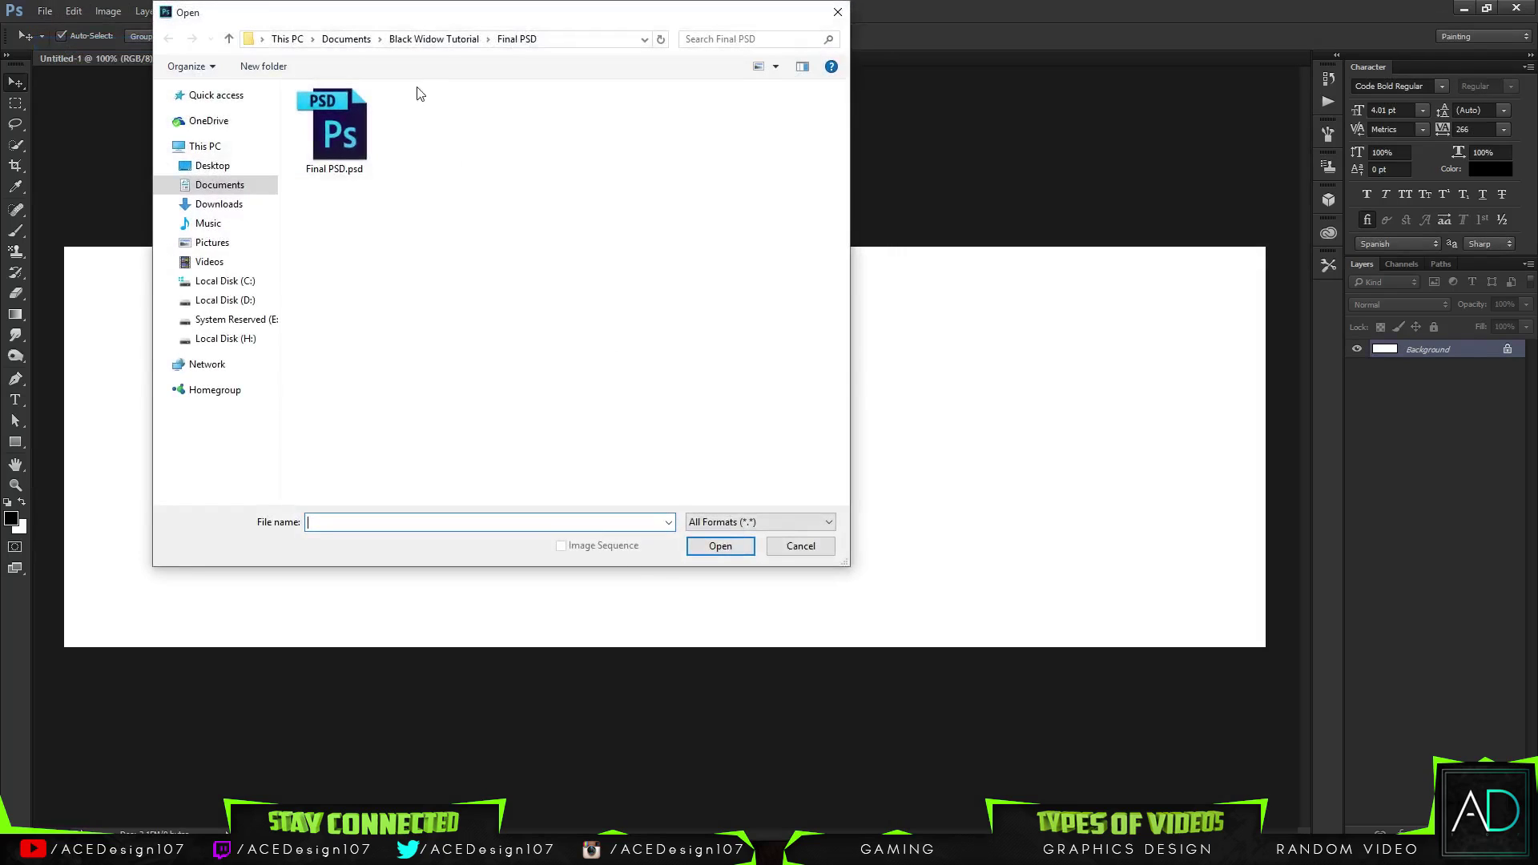
click(409, 39)
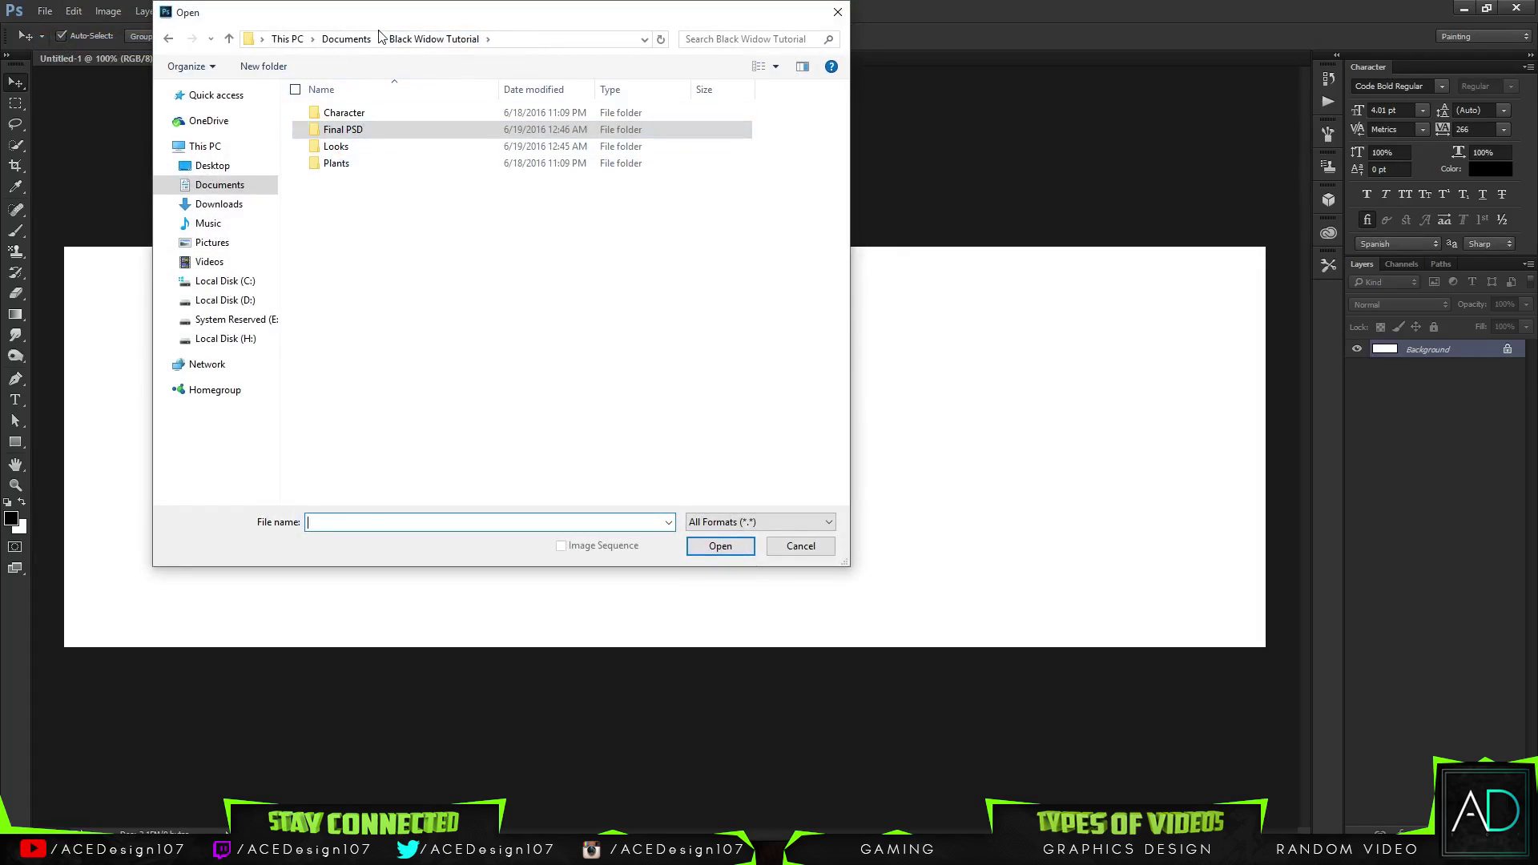
click(401, 195)
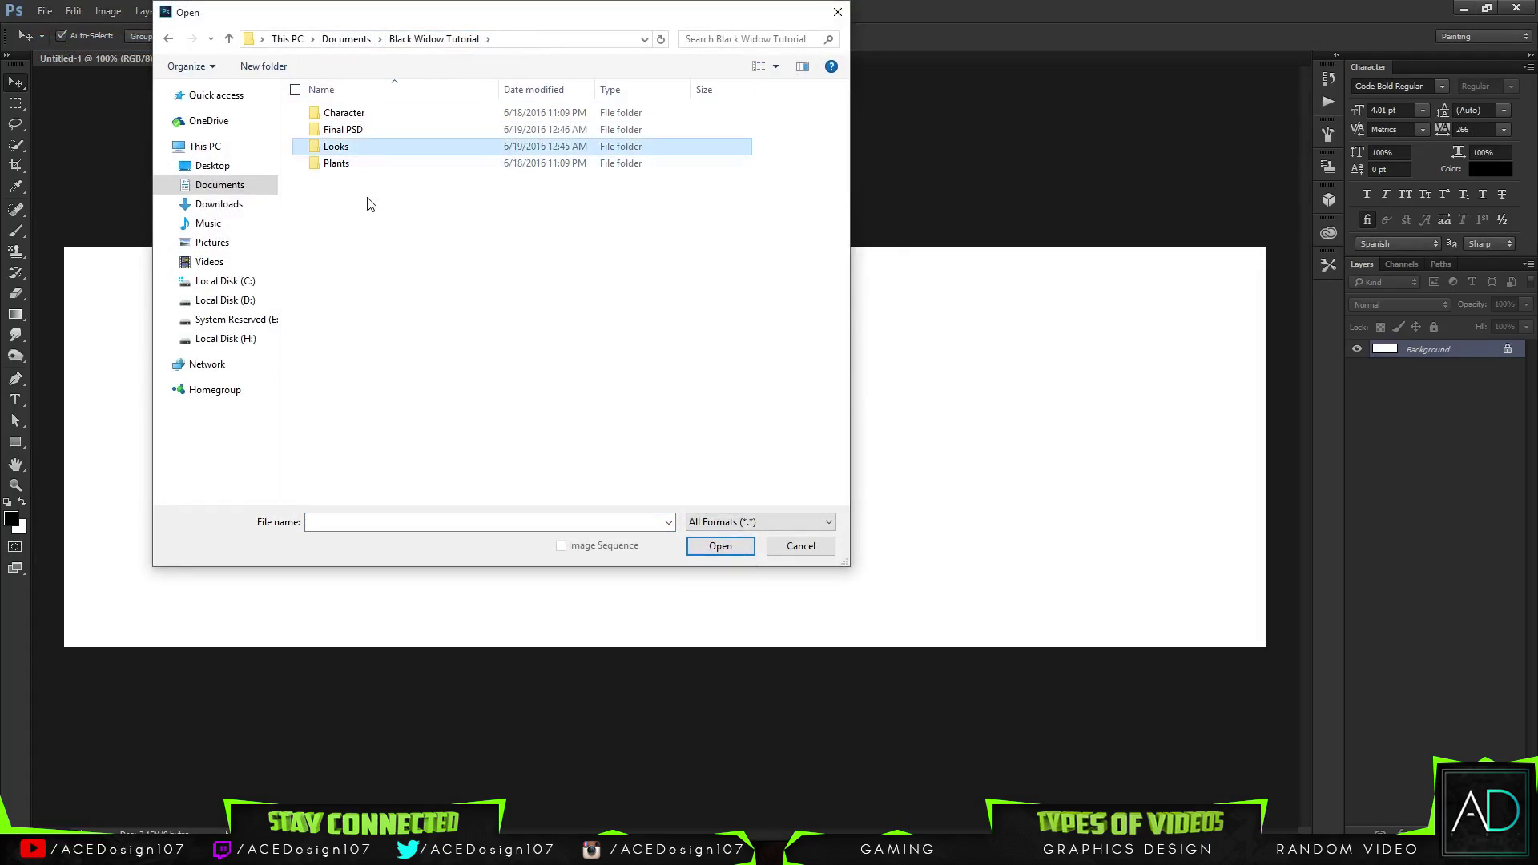
double_click(383, 114)
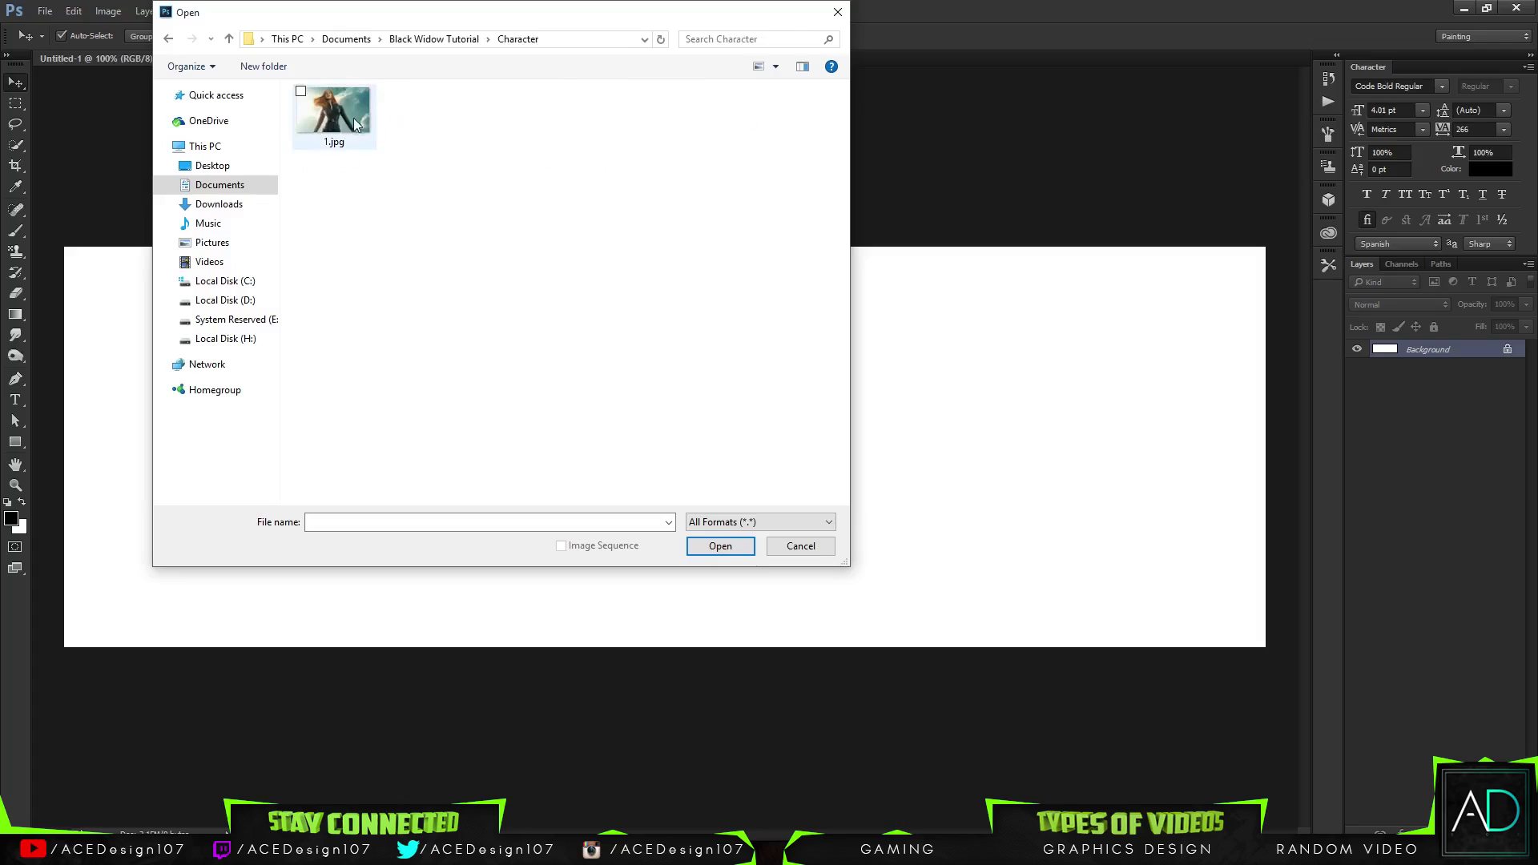
double_click(364, 120)
drag(600, 407, 687, 385)
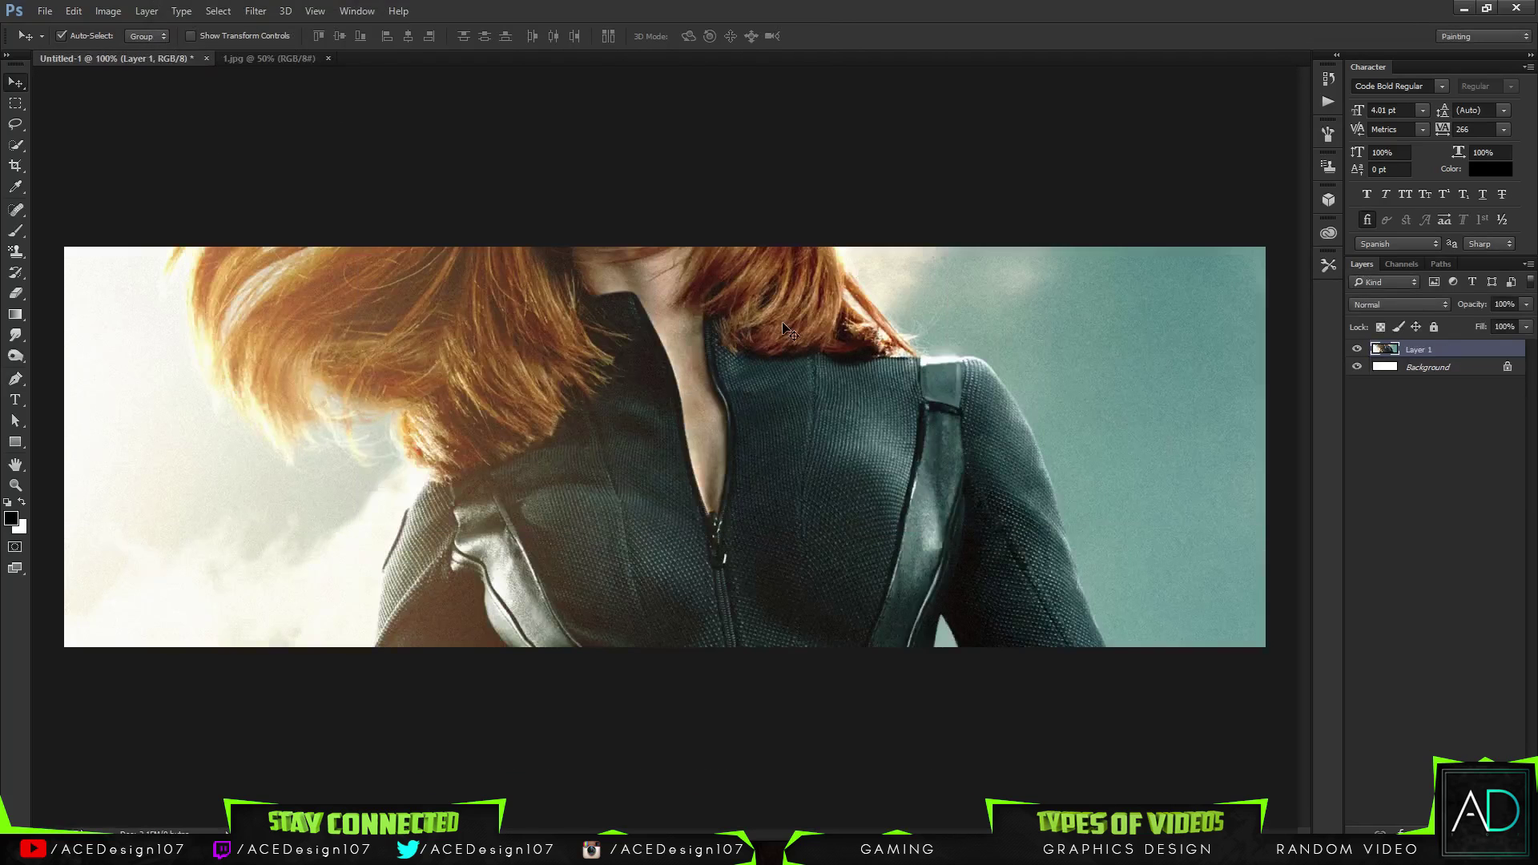
drag(791, 333, 853, 573)
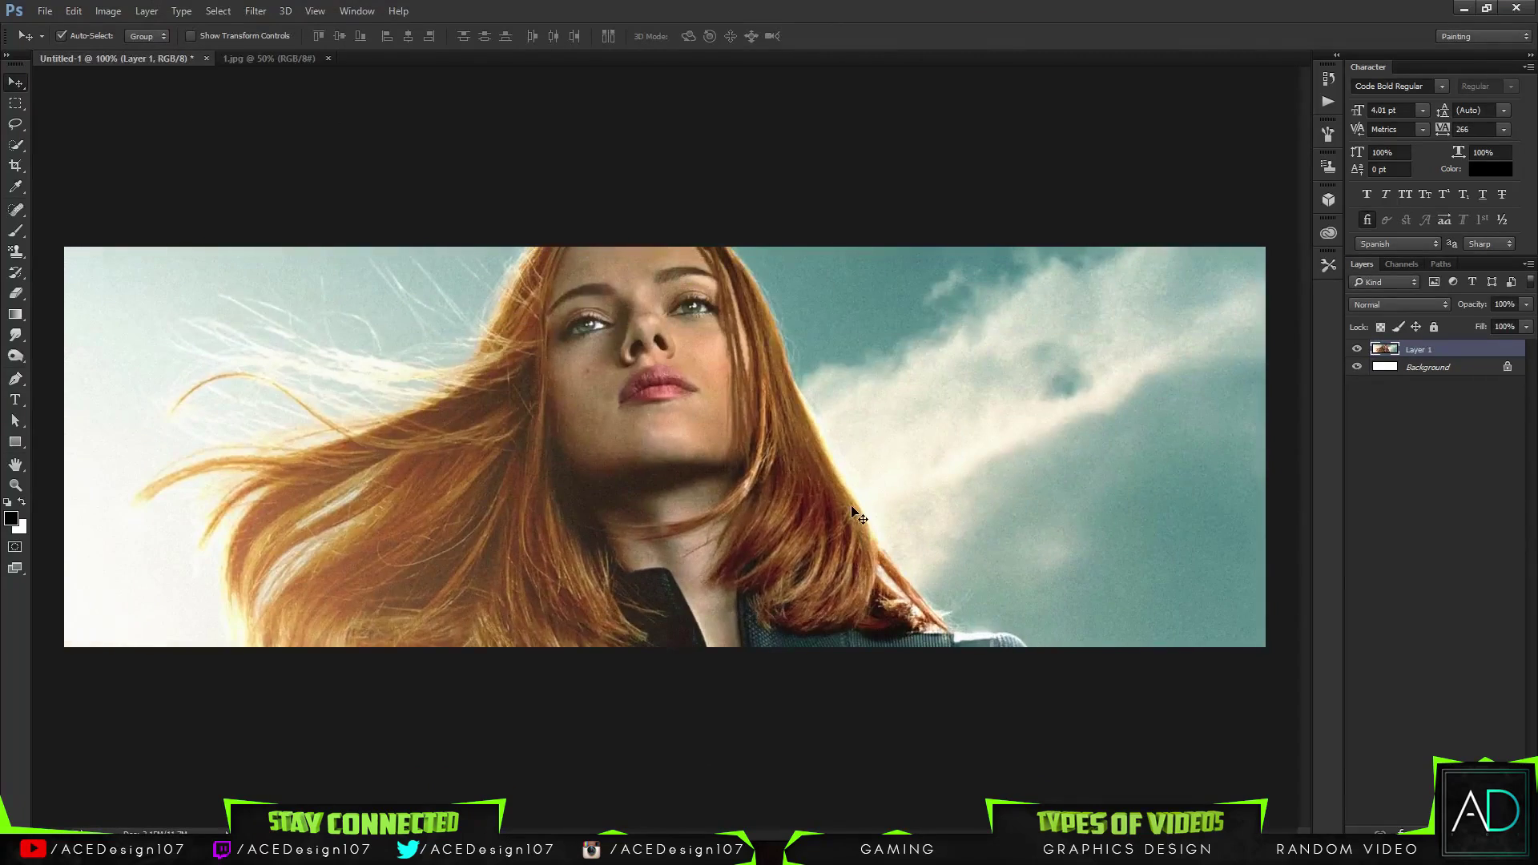
Free Transform the photo layer down to roughly two-thirds size
key(ctrl+minus)
key(ctrl+minus)
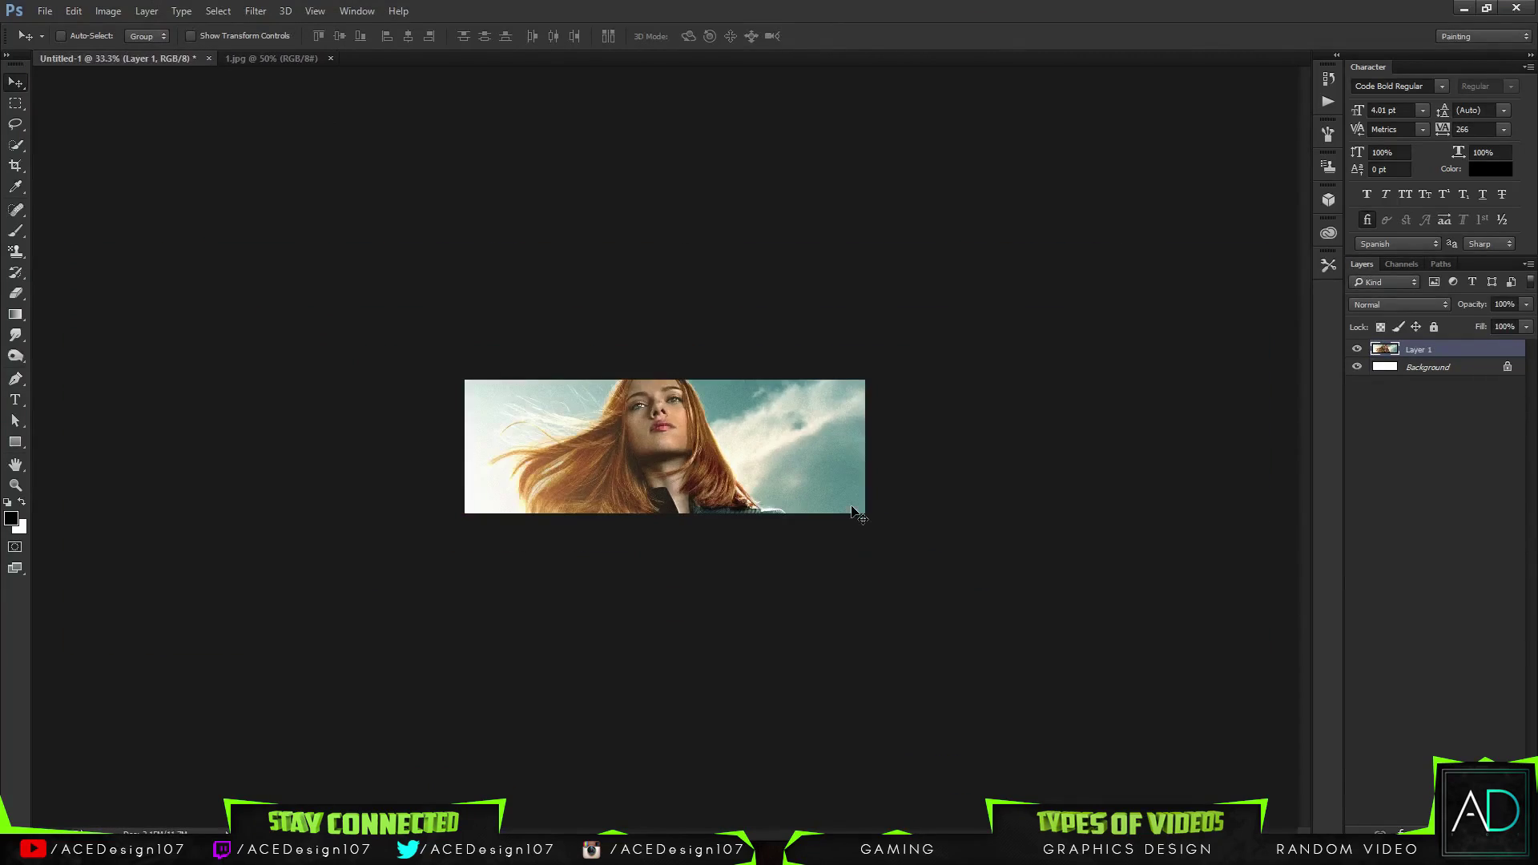
key(ctrl+t)
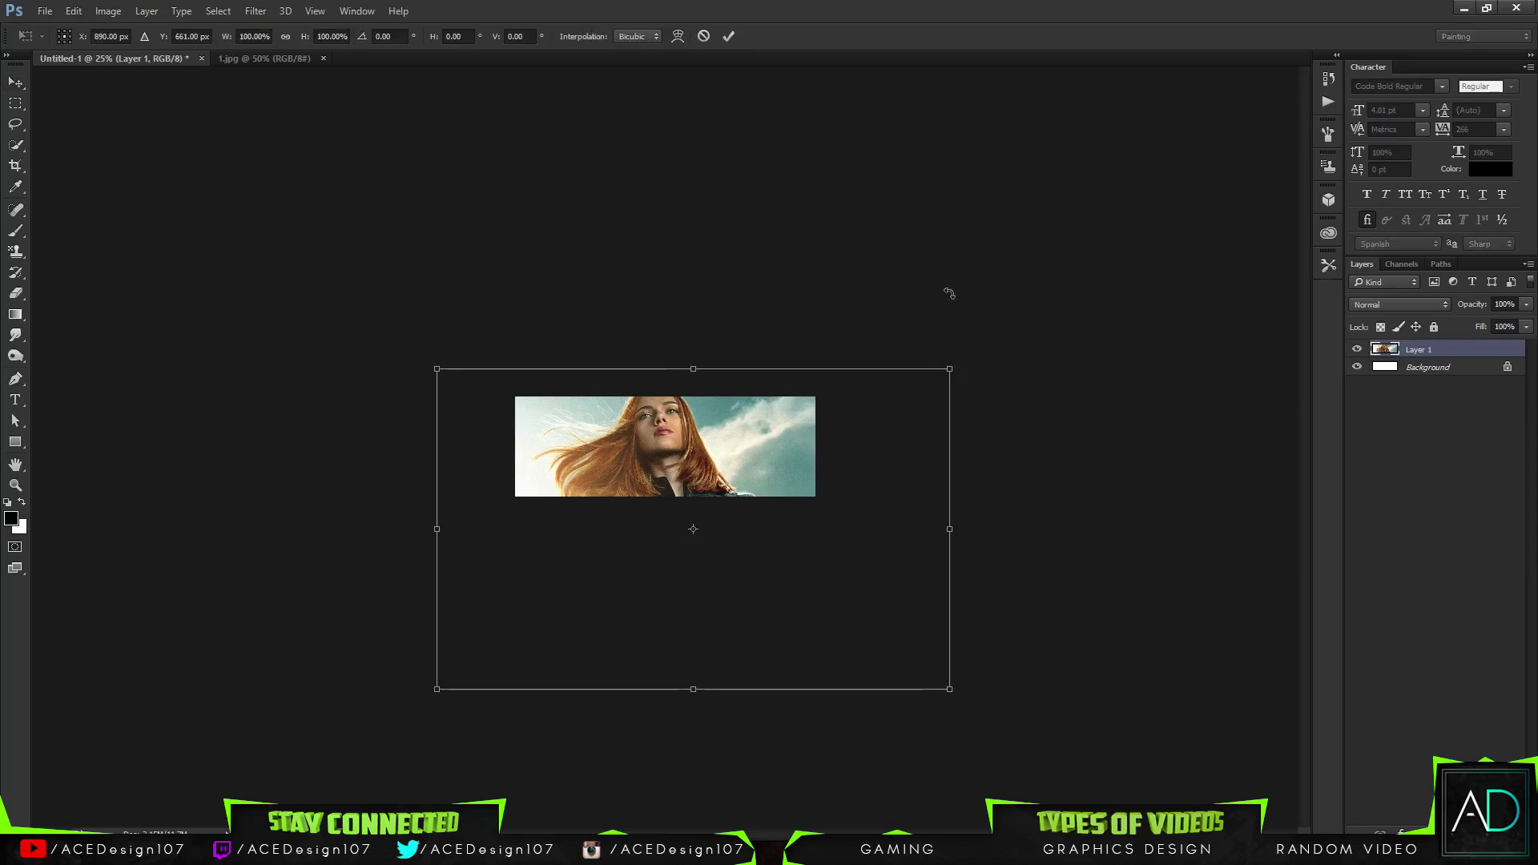
drag(950, 689, 839, 619)
drag(694, 529, 717, 433)
key(Return)
key(ctrl+0)
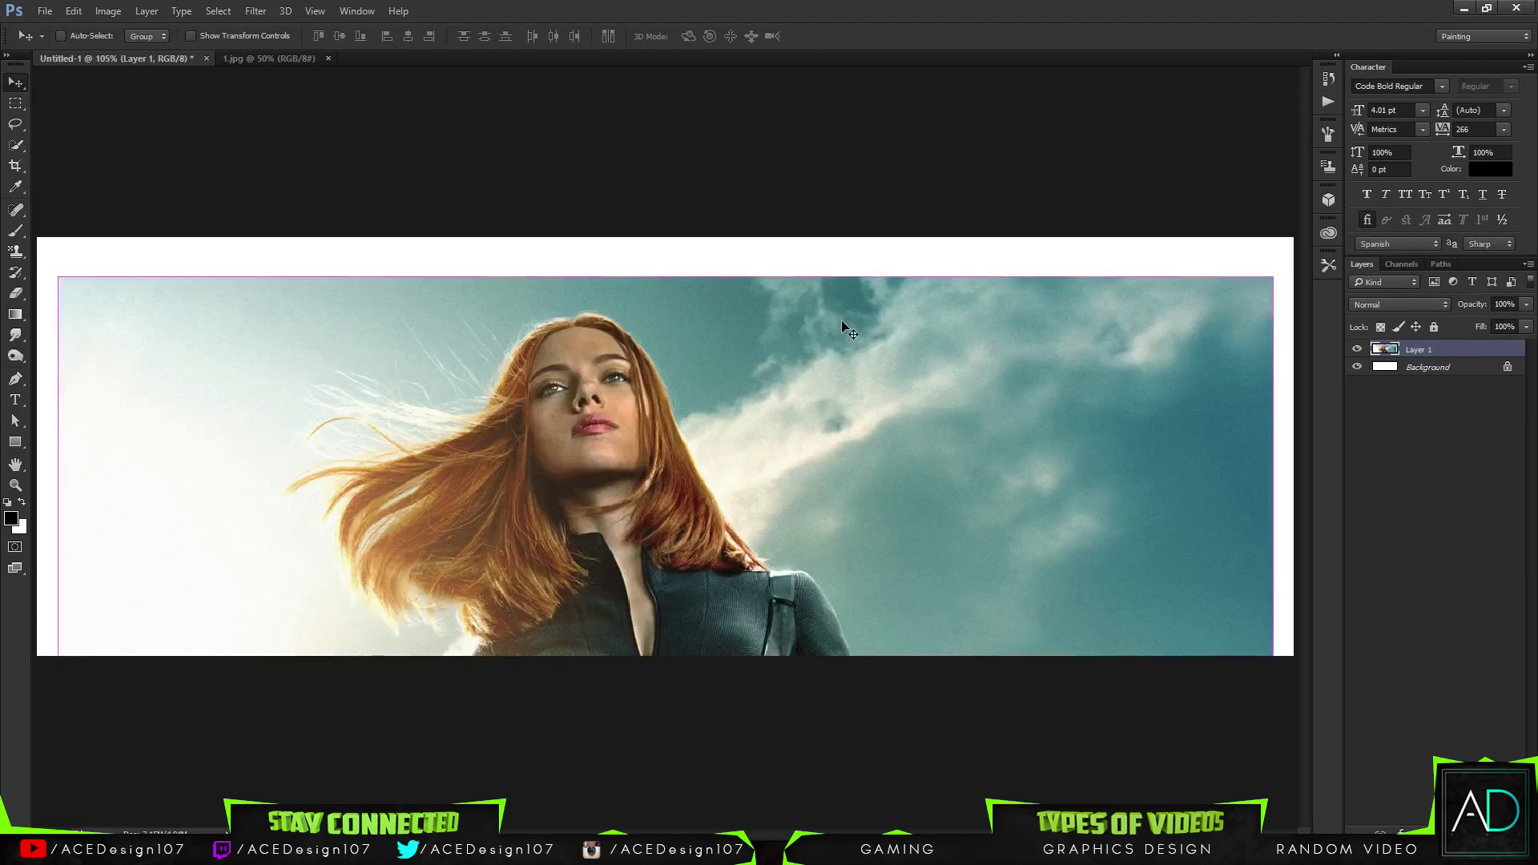
Align the photo with the canvas top and settle its scale at about 67%
key(ctrl+t)
drag(1023, 475, 1031, 431)
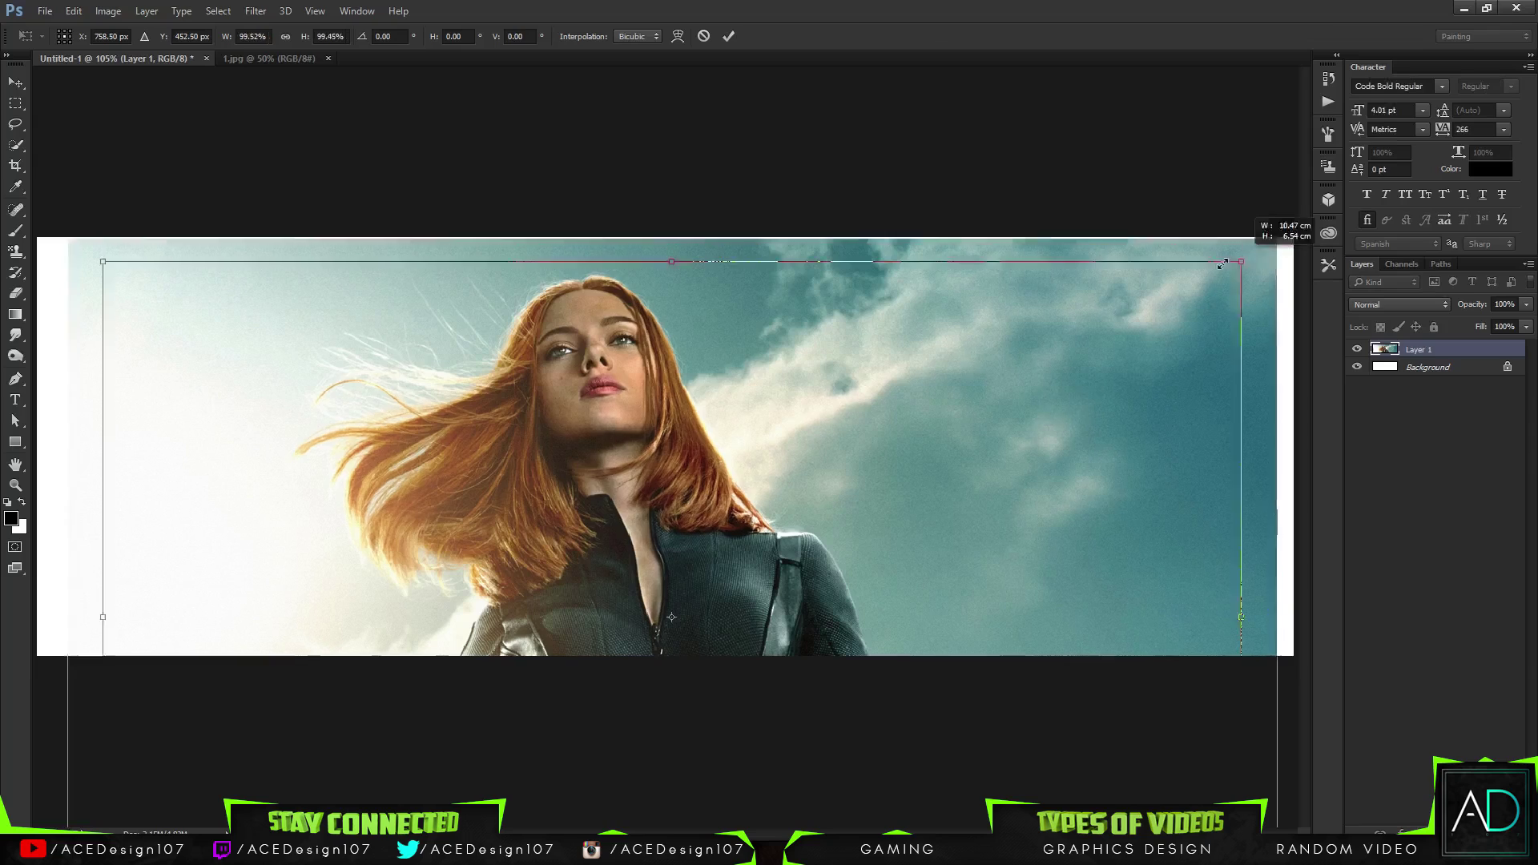
drag(1280, 238, 1051, 379)
drag(964, 505, 1006, 405)
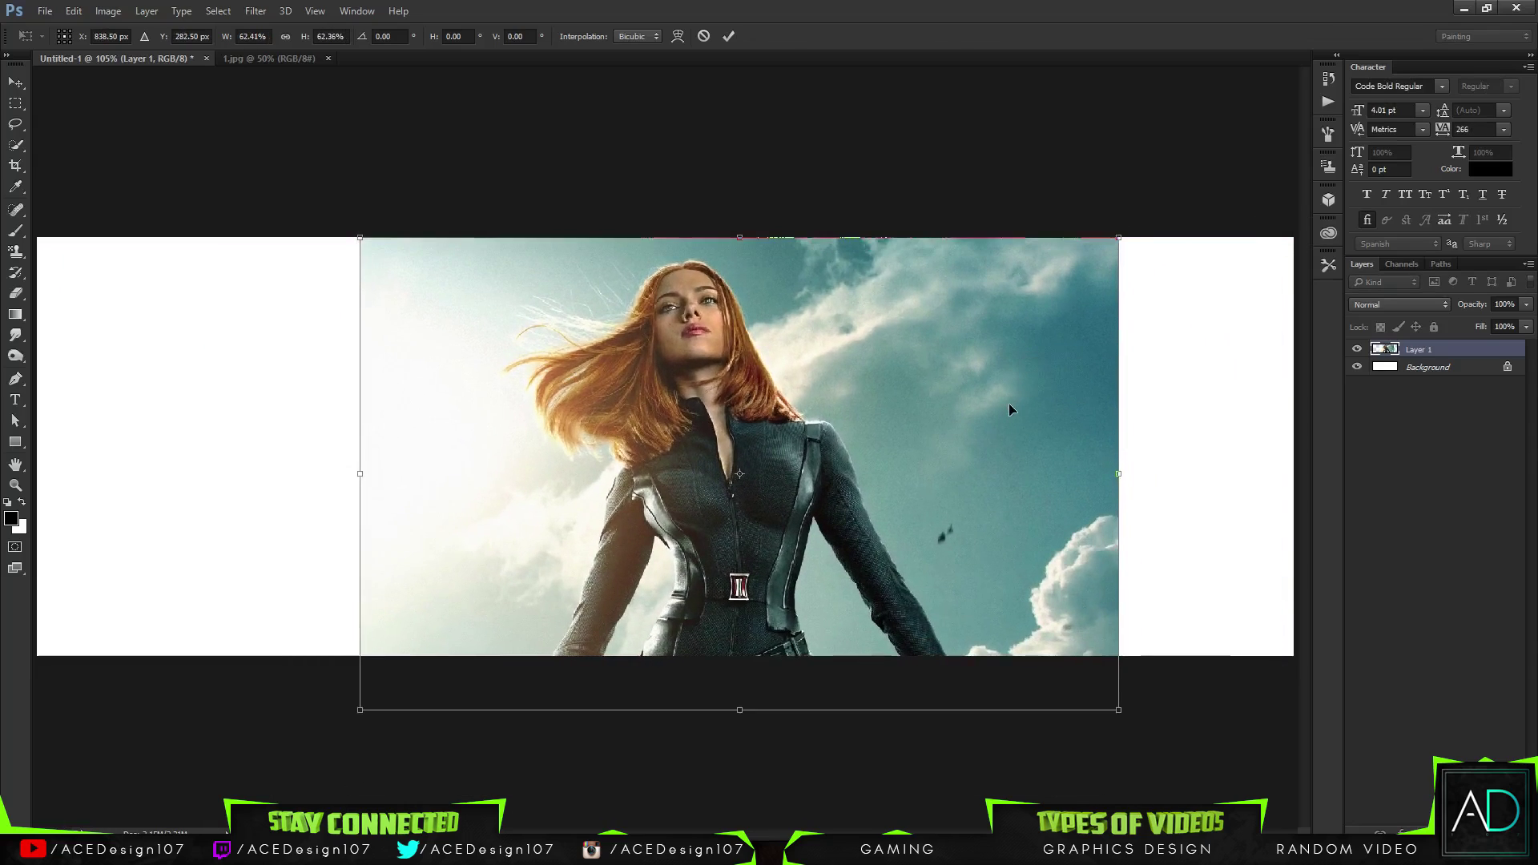
click(703, 36)
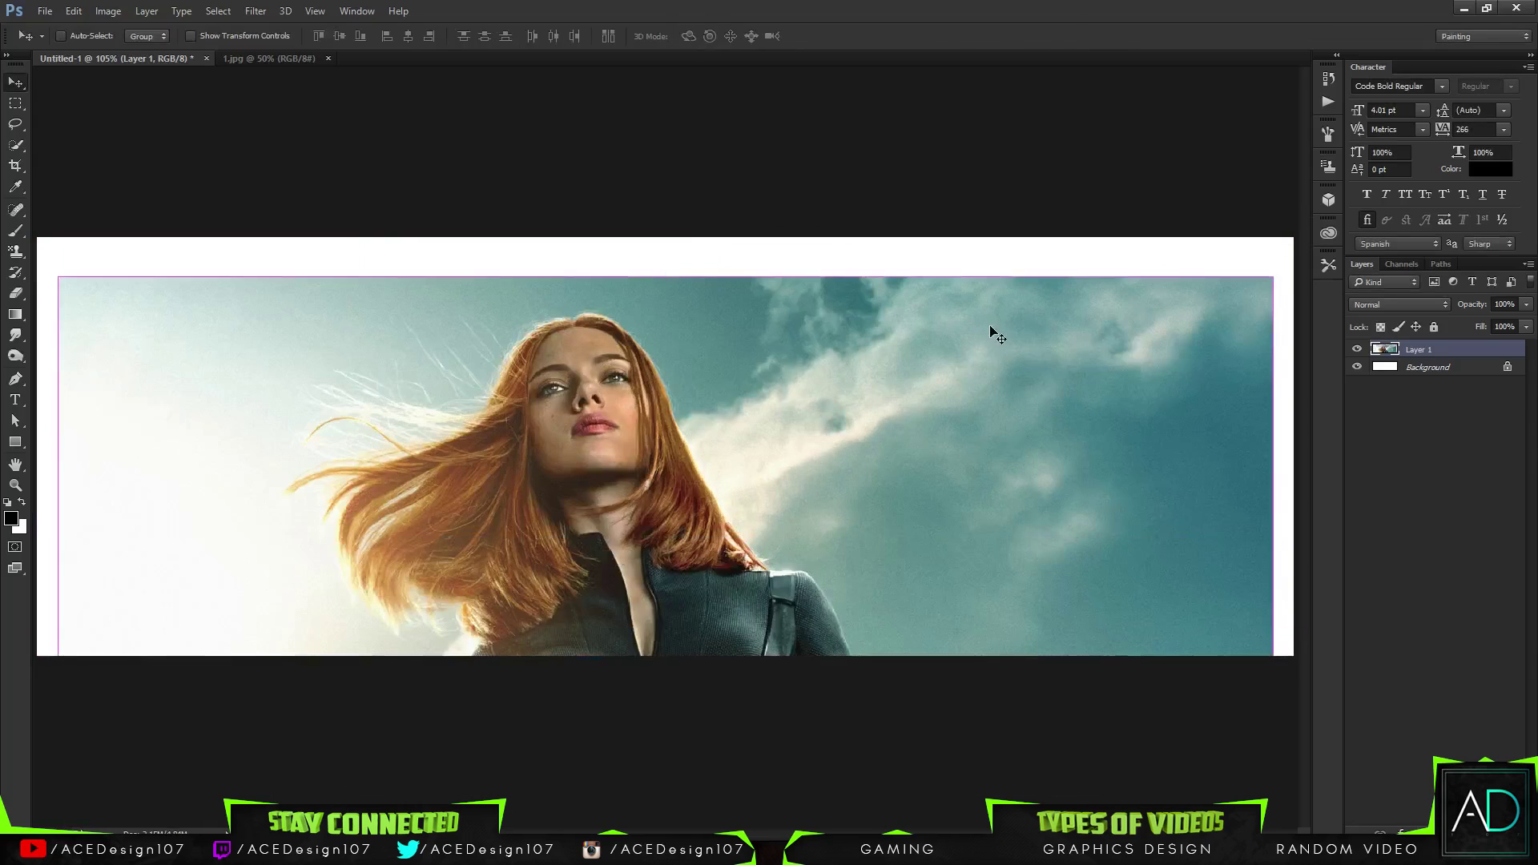
drag(1006, 467, 1016, 426)
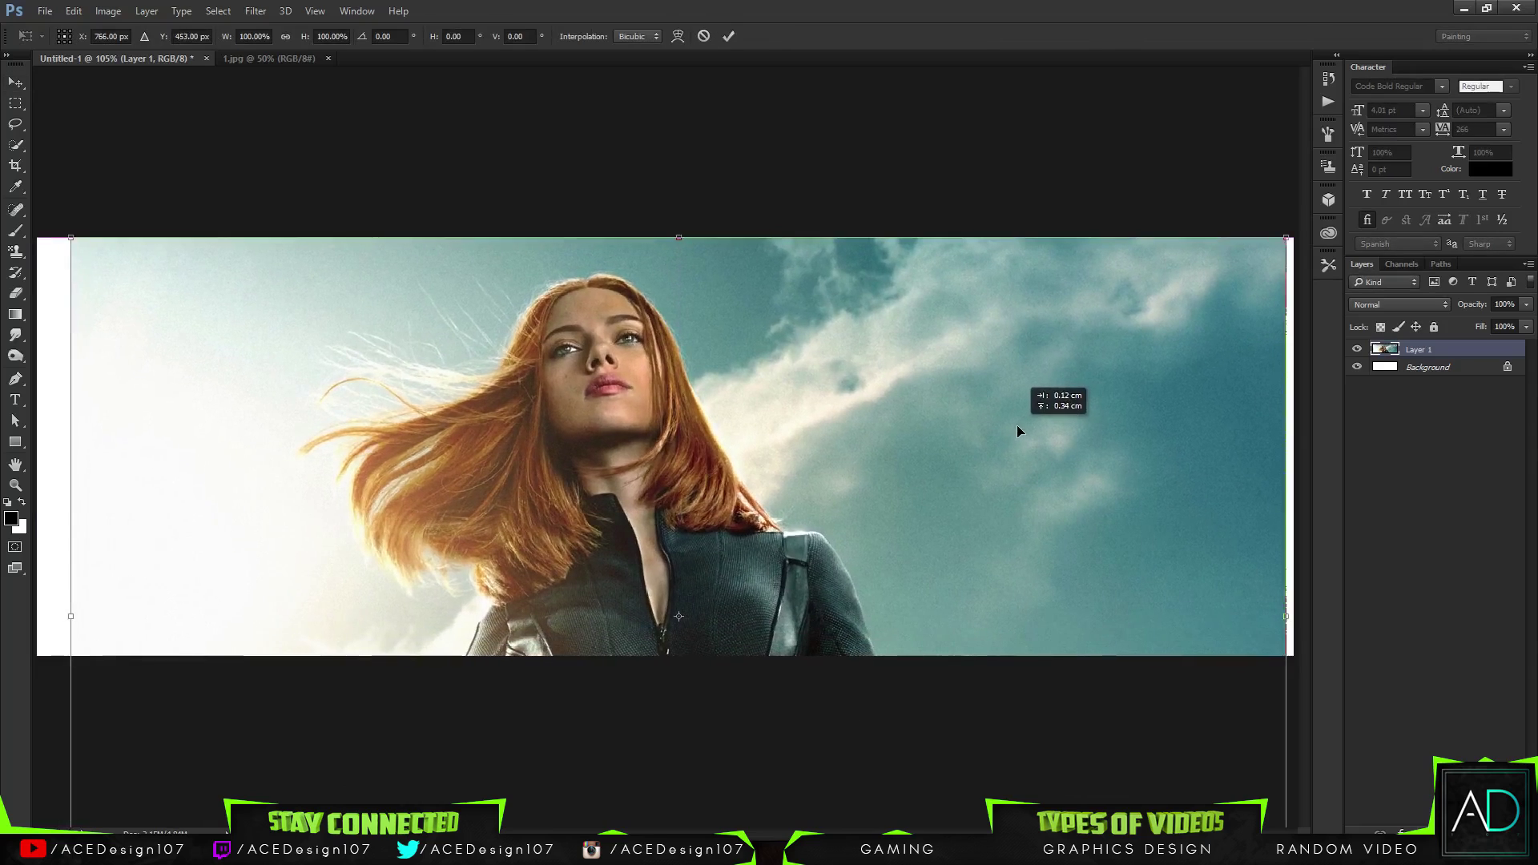
key(ctrl+t)
drag(1287, 237, 1031, 329)
mouse_move(1086, 234)
mouse_down()
mouse_move(1123, 216)
mouse_move(1103, 228)
mouse_up()
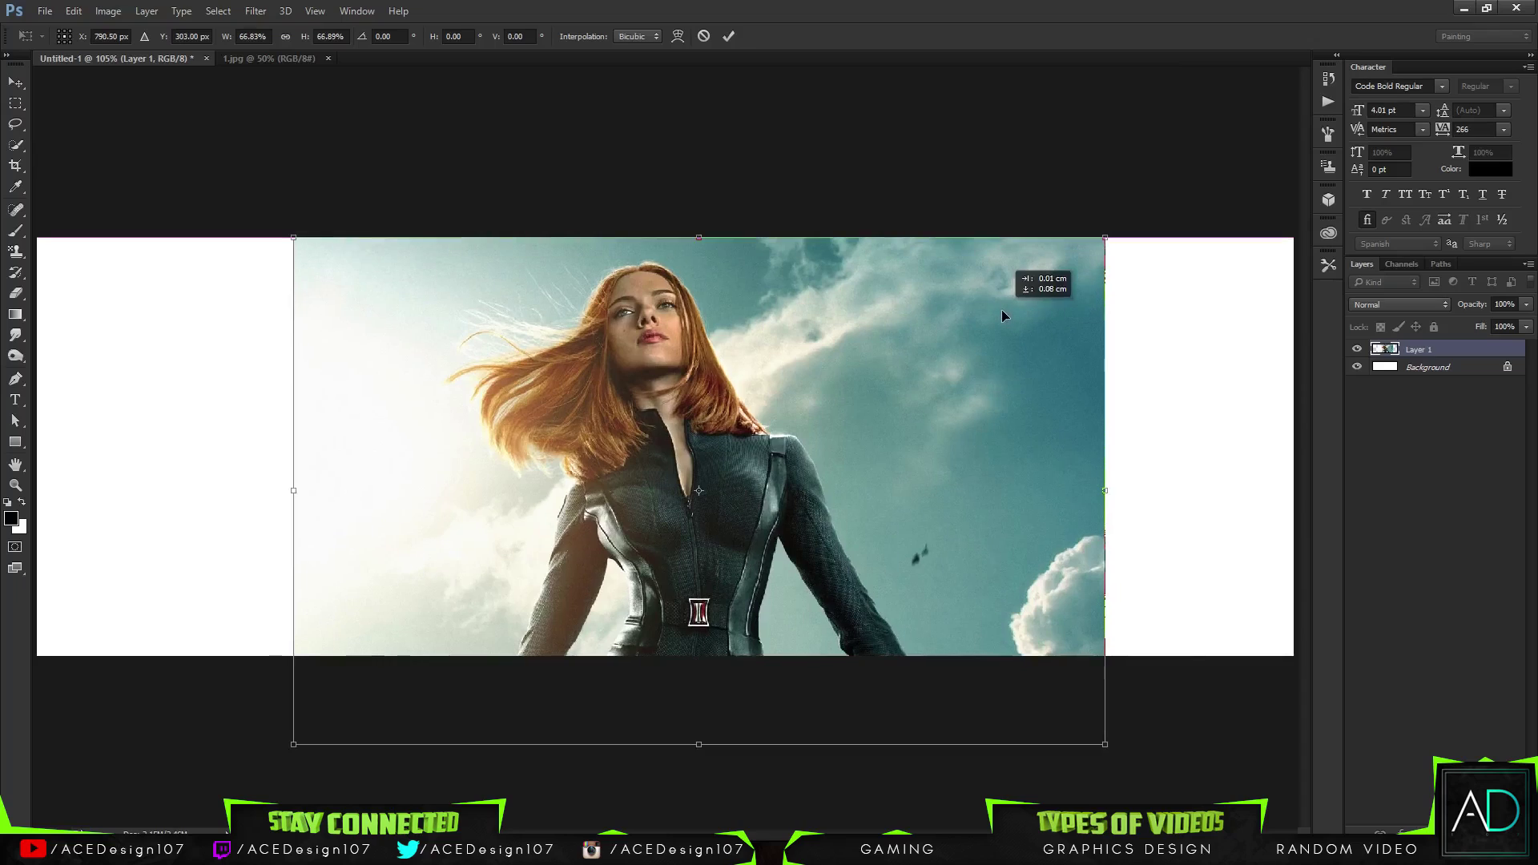
key(Return)
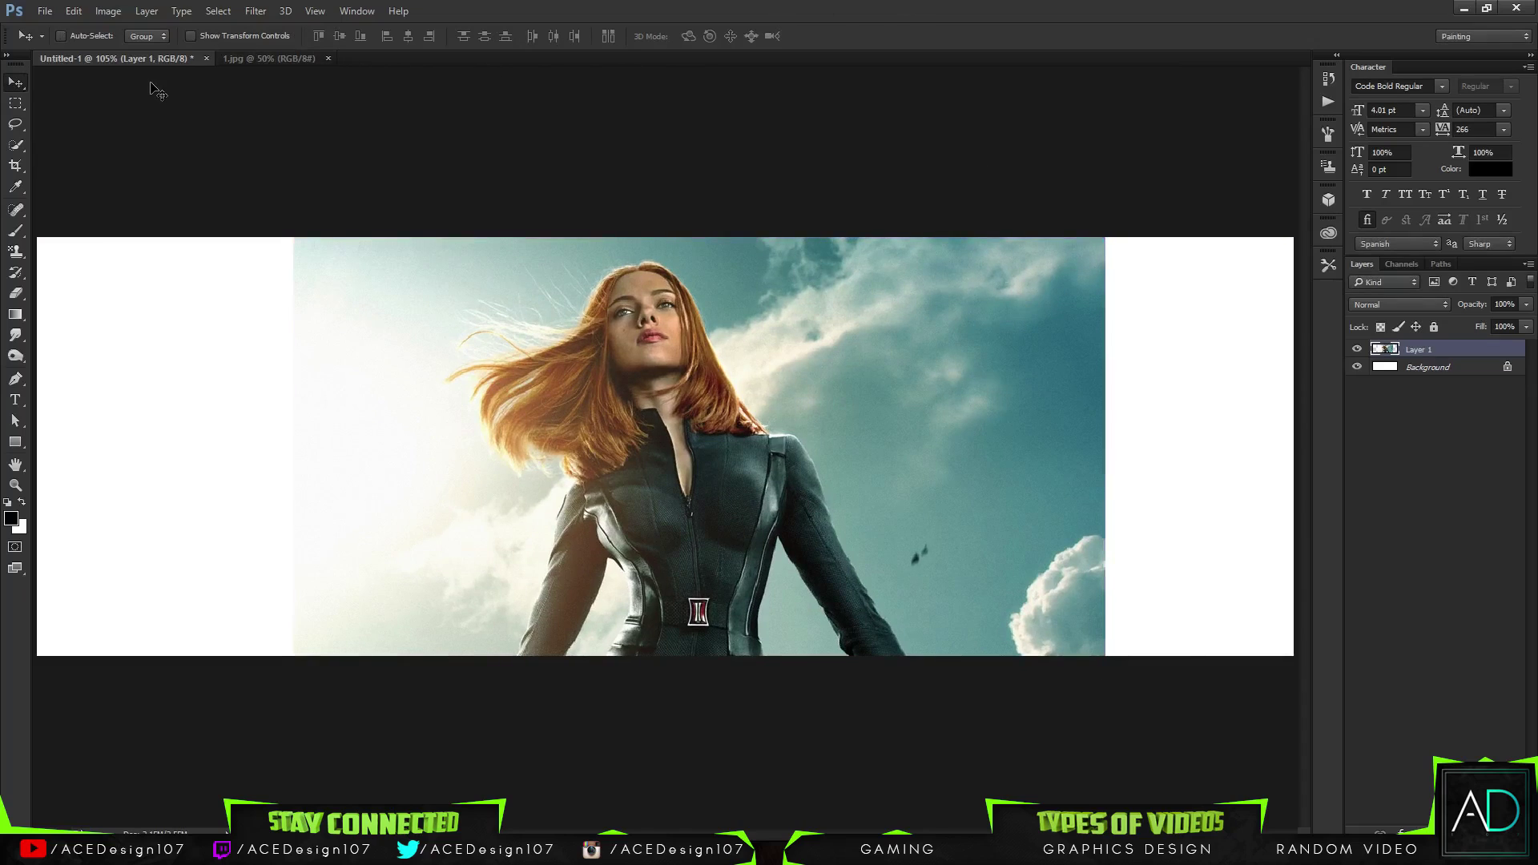
Show rulers, add a vertical guide, and shift the photo about 100 px right of centre
key(ctrl+r)
drag(39, 218, 675, 258)
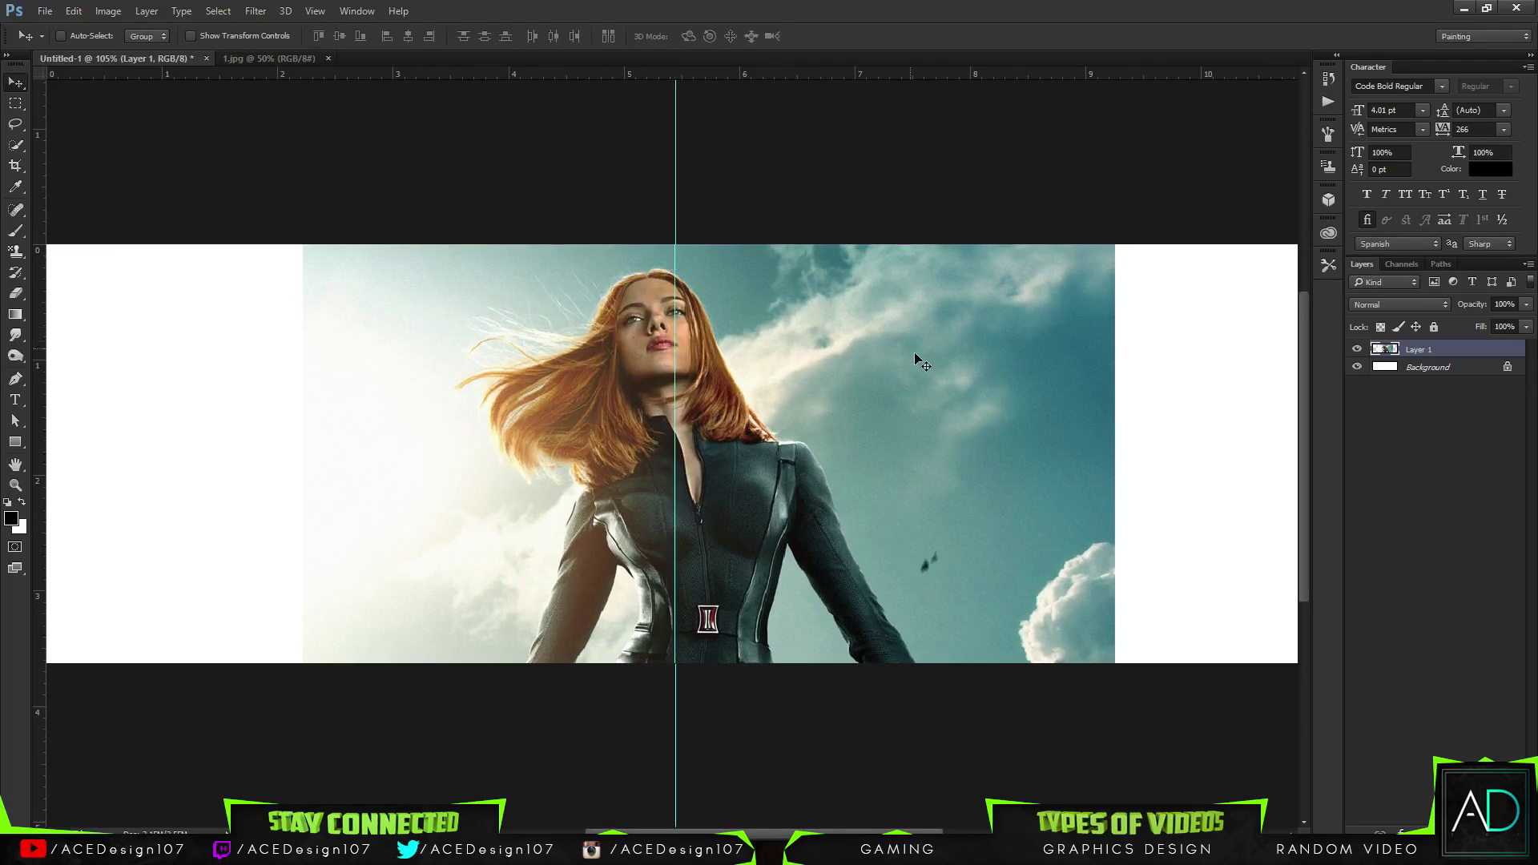
key(ctrl+t)
drag(970, 440, 935, 435)
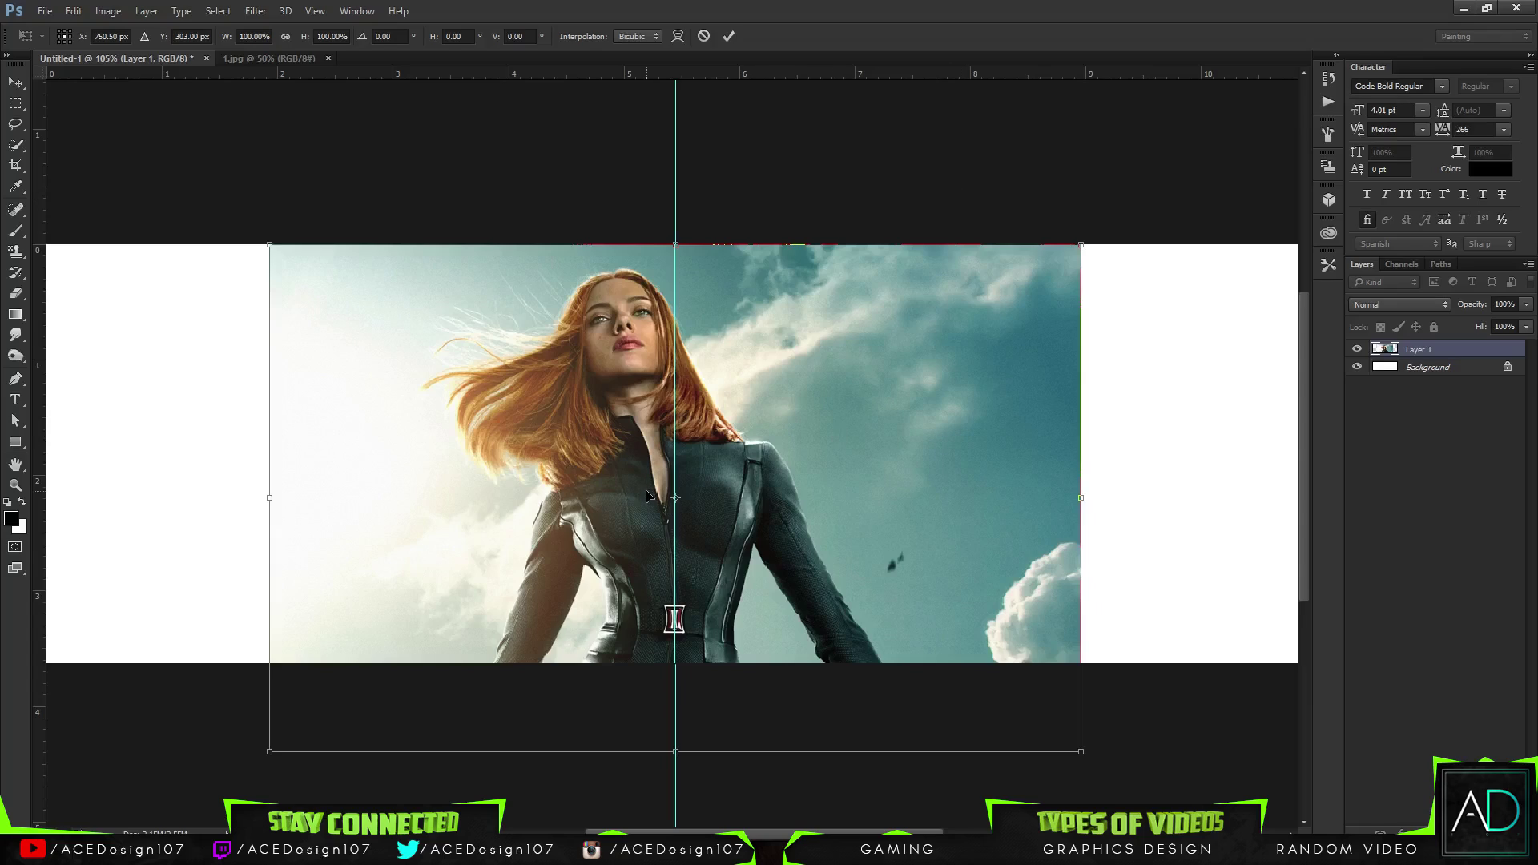
key(Return)
key(ctrl+t)
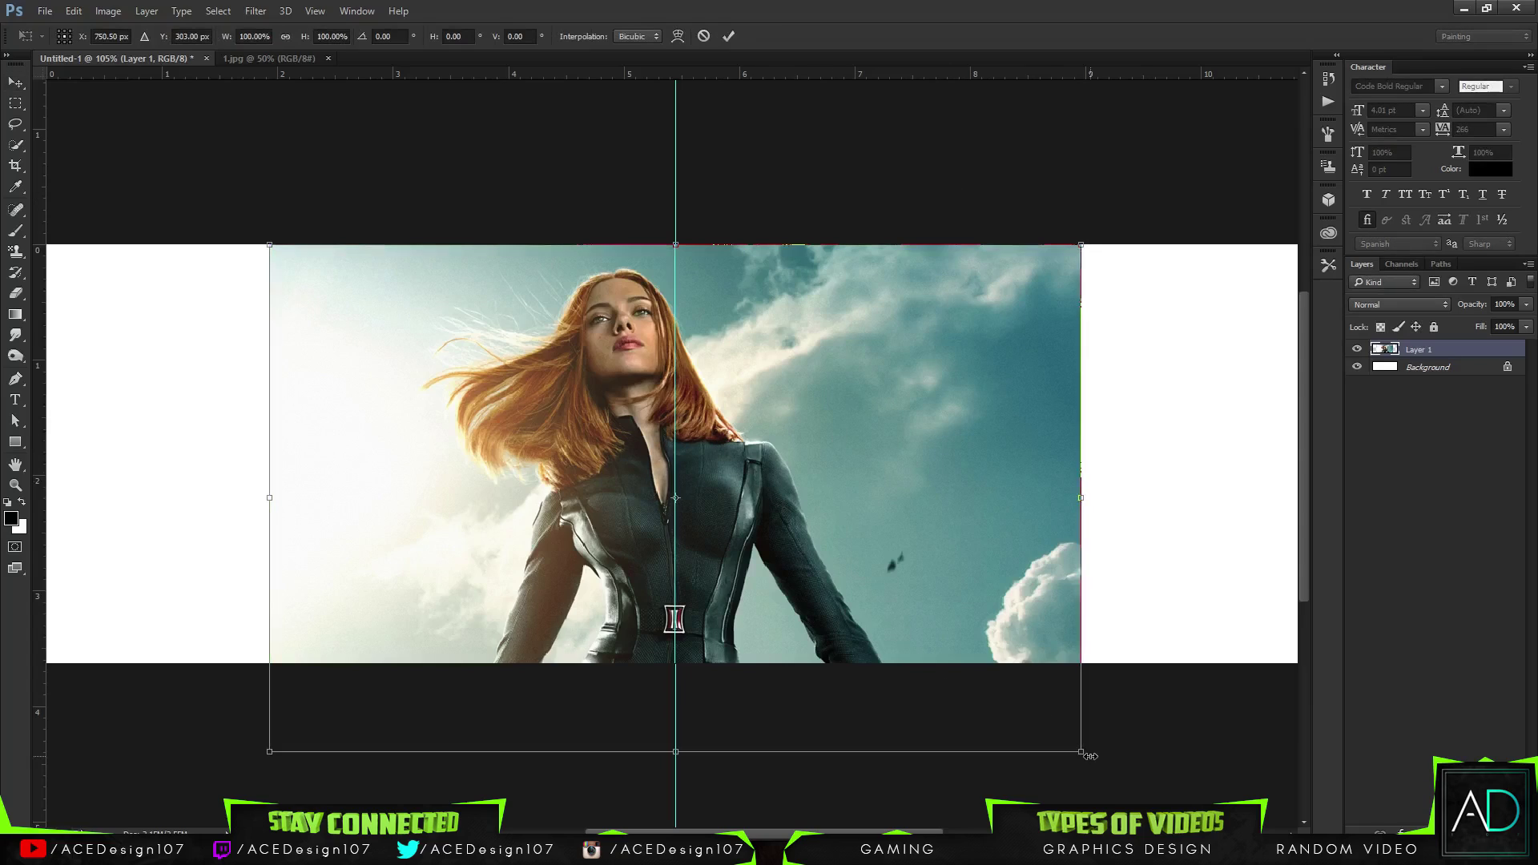
drag(930, 542, 1003, 538)
key(Return)
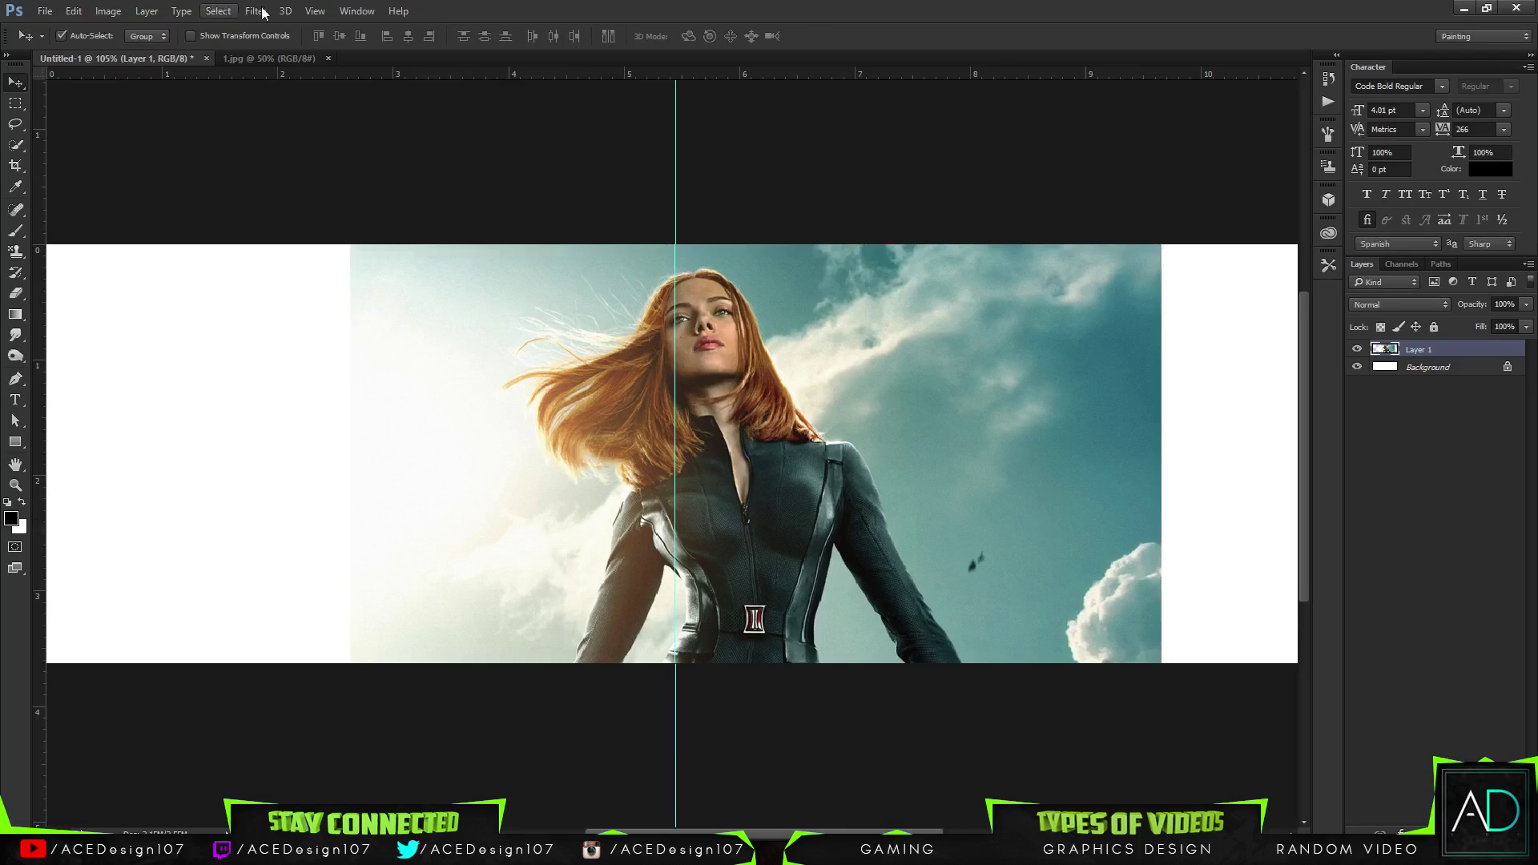
click(306, 13)
Clear the guide, add Layer 2 beneath the photo, and set a 350 px brush
click(392, 378)
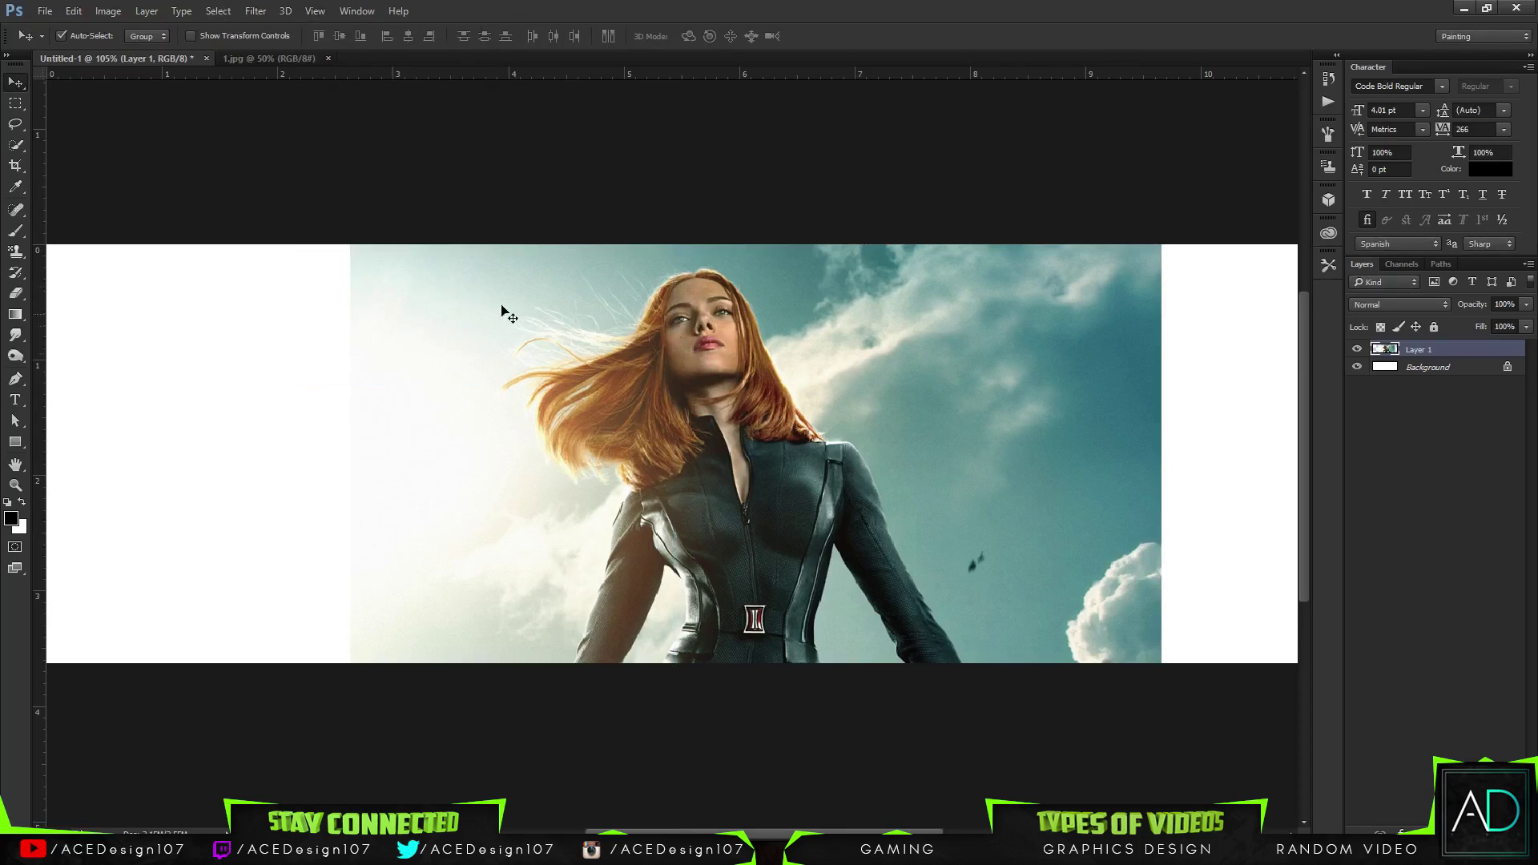
key(ctrl+shift+alt+n)
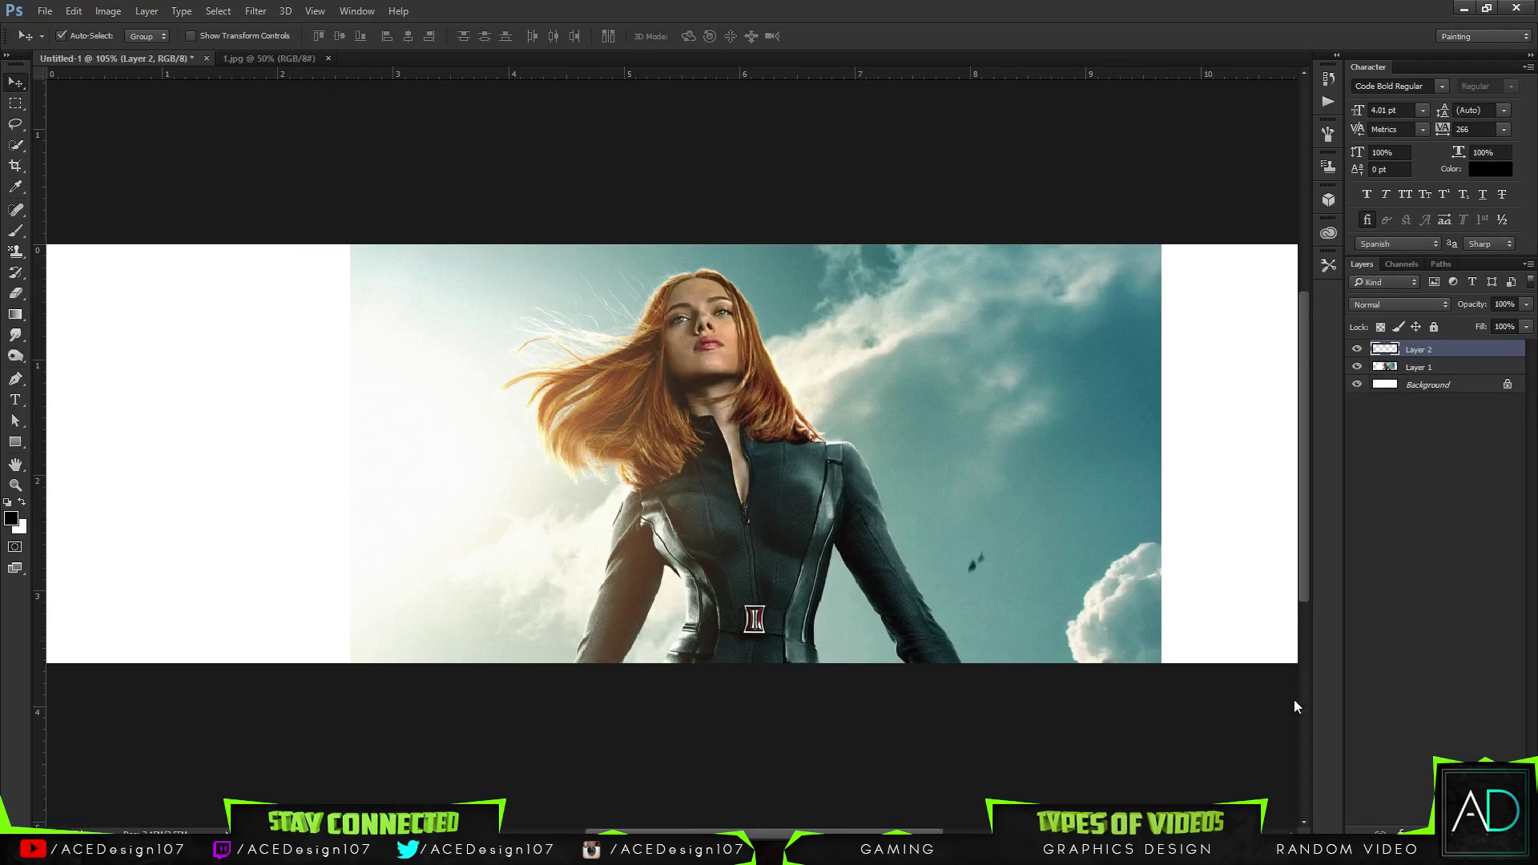
drag(1445, 354, 1434, 371)
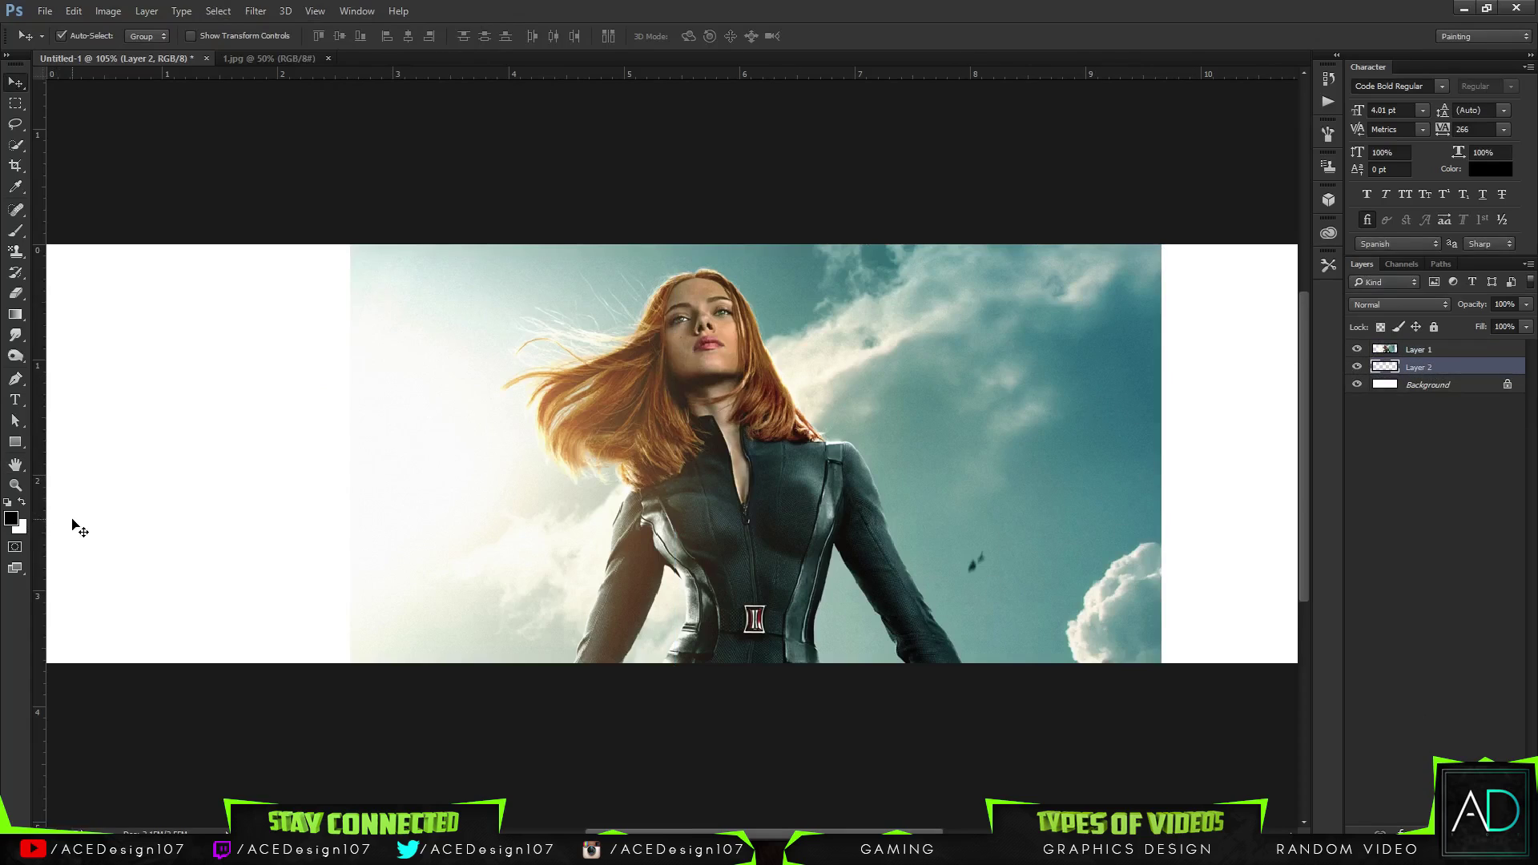
key(b)
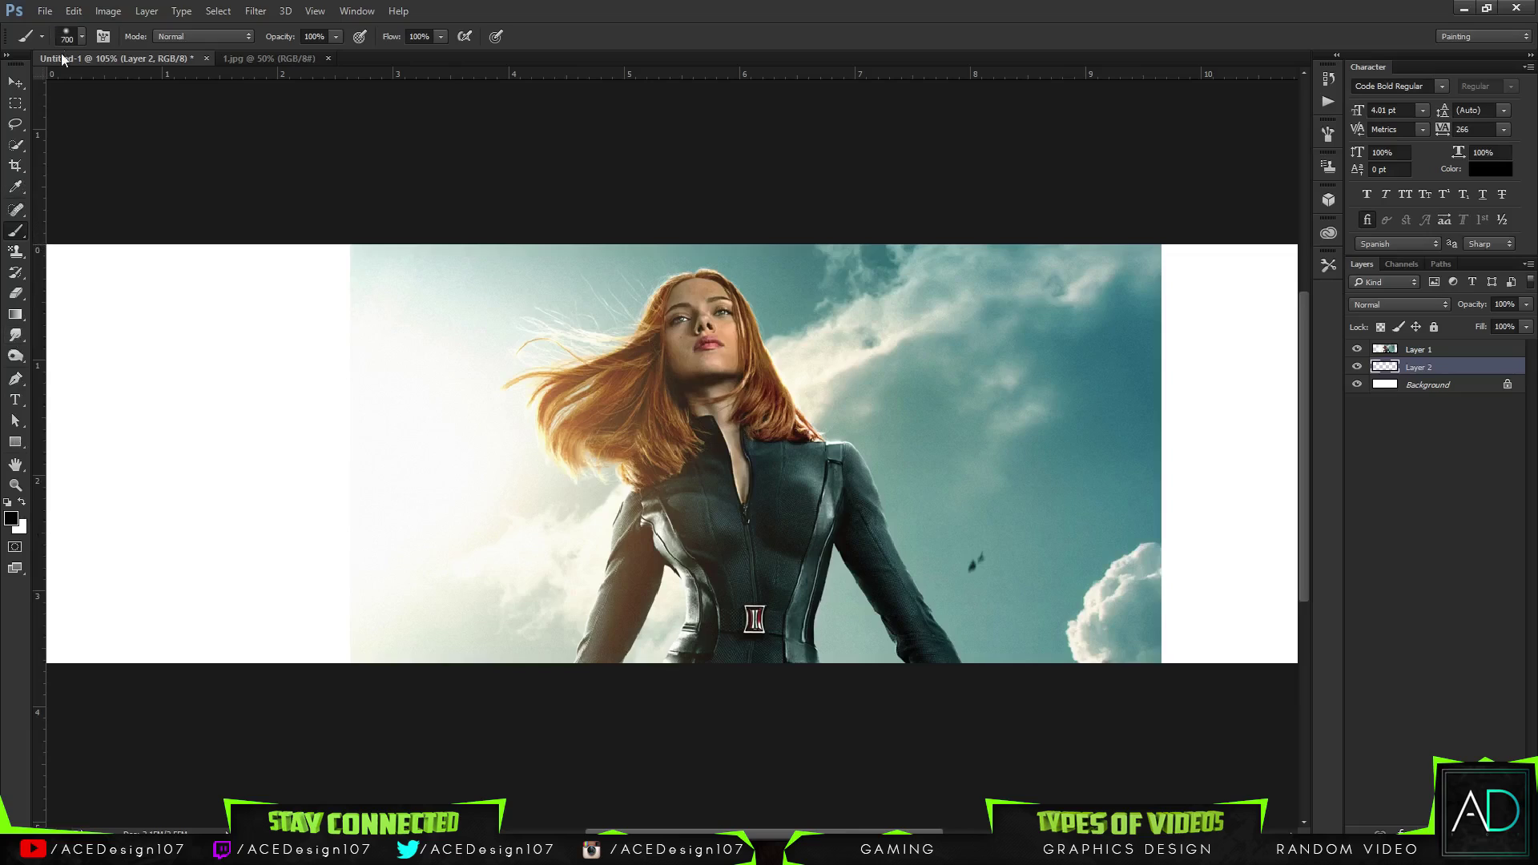
click(82, 36)
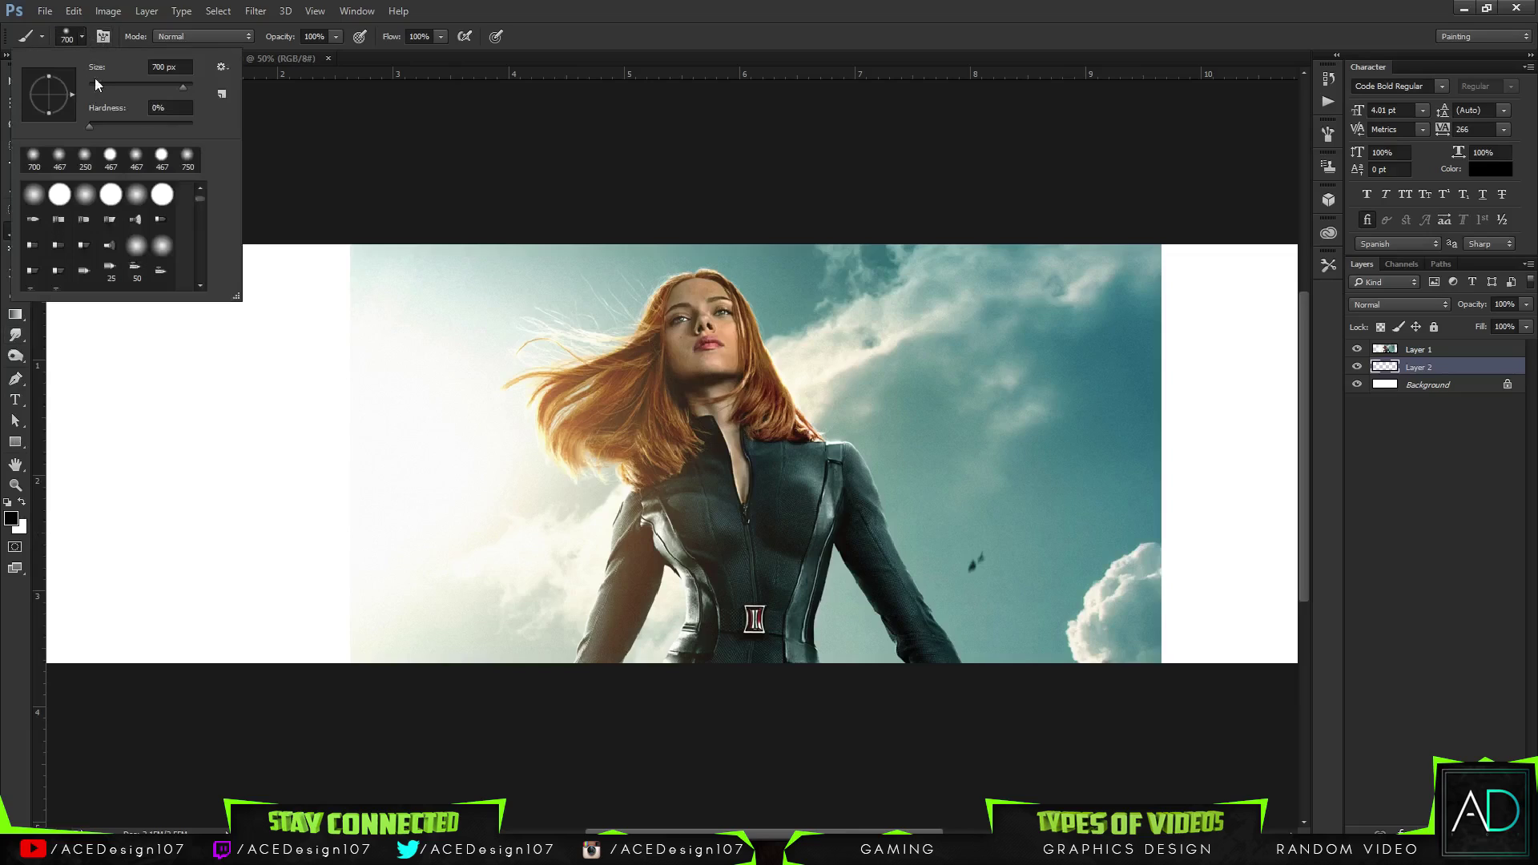
click(193, 66)
text(350)
key(Return)
Sample the sky's teal and paint the white strip right of the photo
click(12, 517)
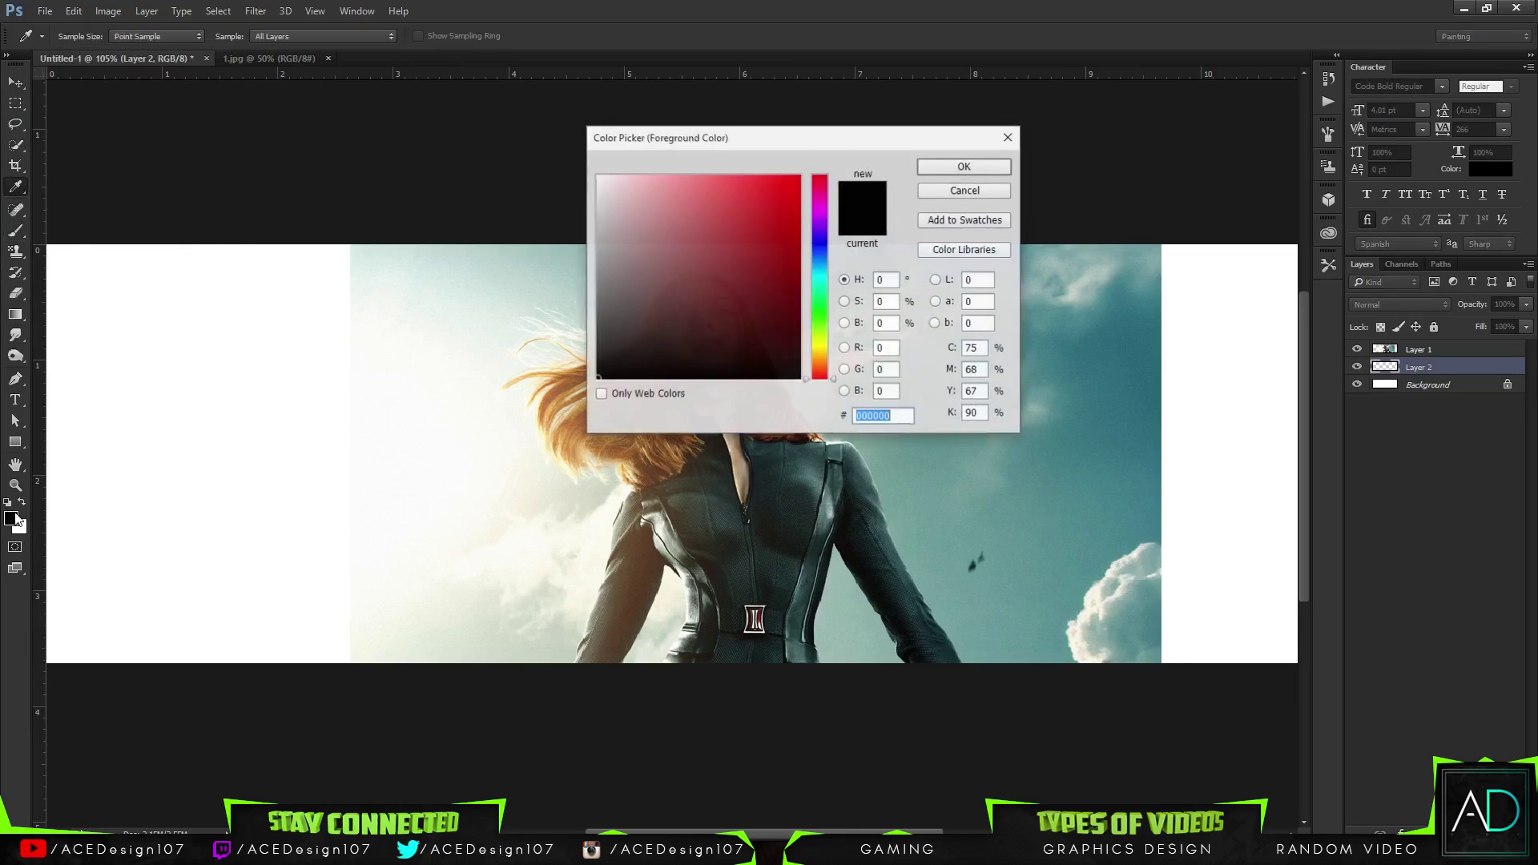
click(1154, 398)
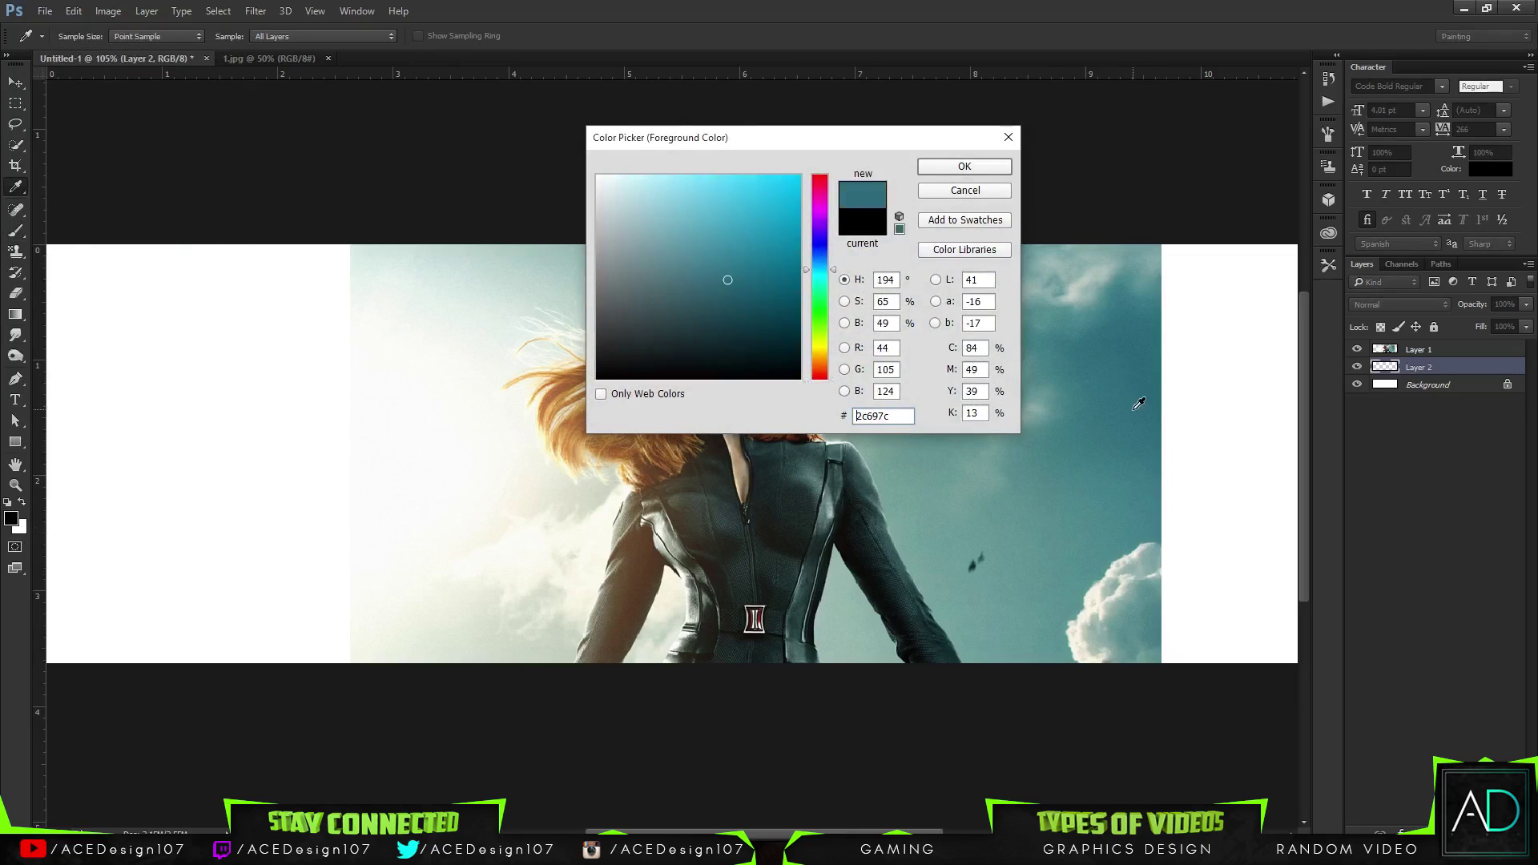
key(Return)
key(b)
mouse_move(1226, 320)
mouse_down()
mouse_move(1232, 333)
mouse_move(1226, 196)
mouse_move(1231, 771)
mouse_move(1229, 725)
mouse_up()
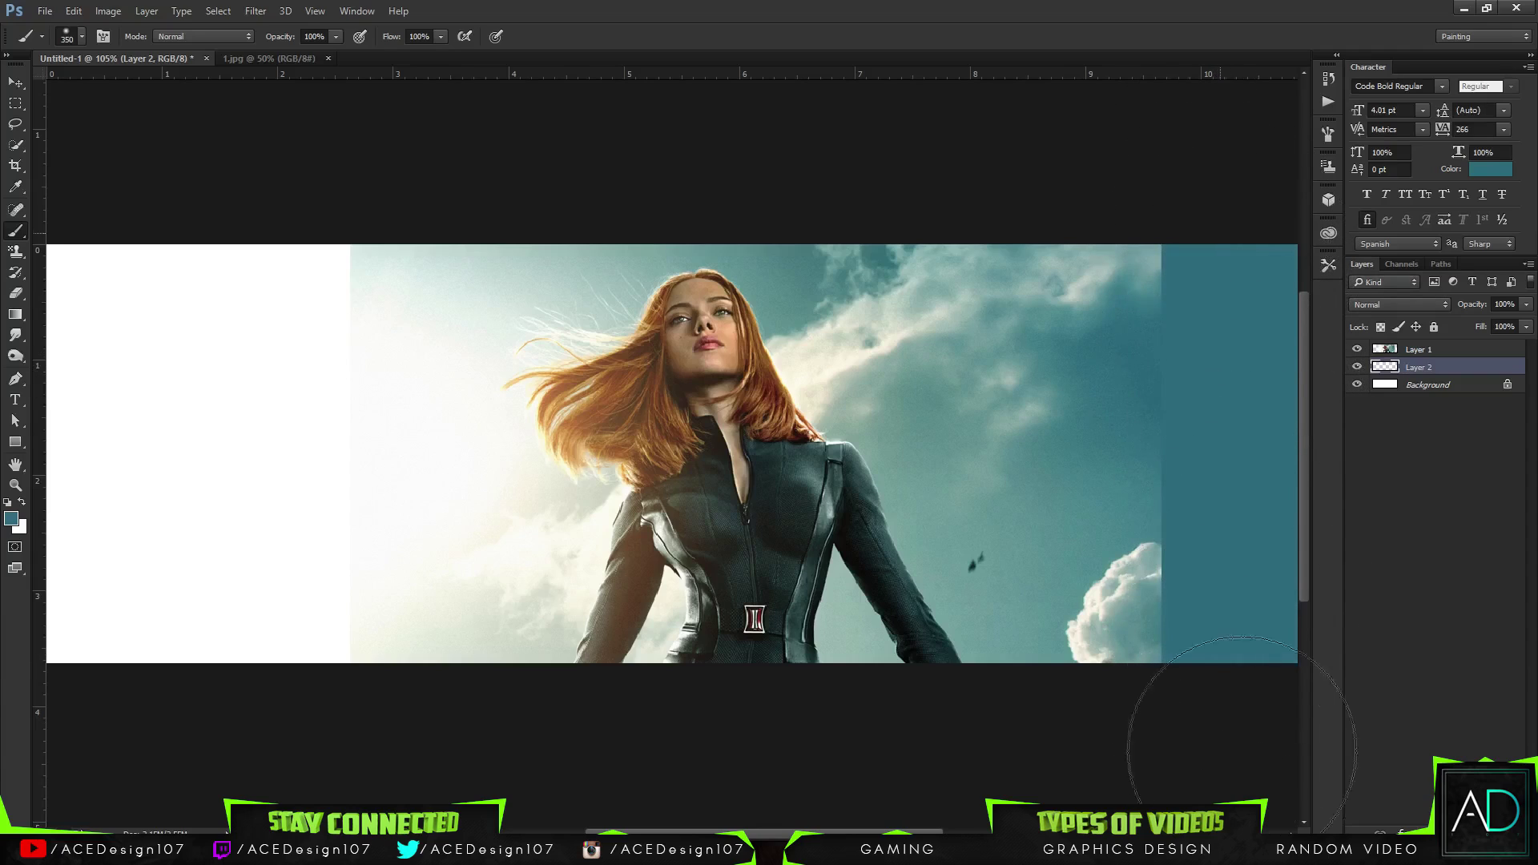
Paint a soft lighter teal glow (#6ba3a5) in the right strip
click(13, 519)
click(1143, 510)
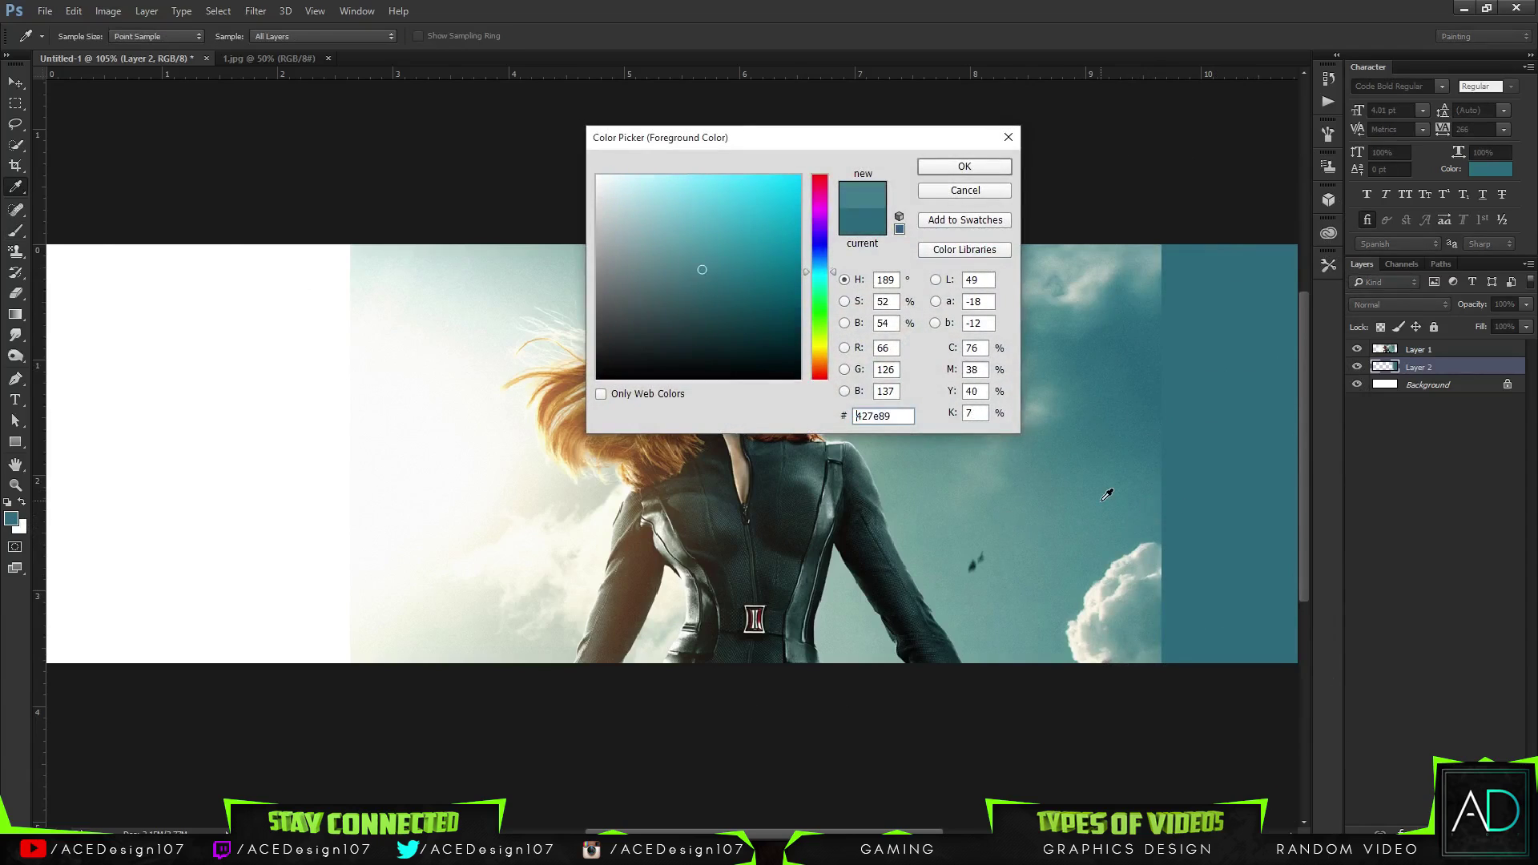
key(Return)
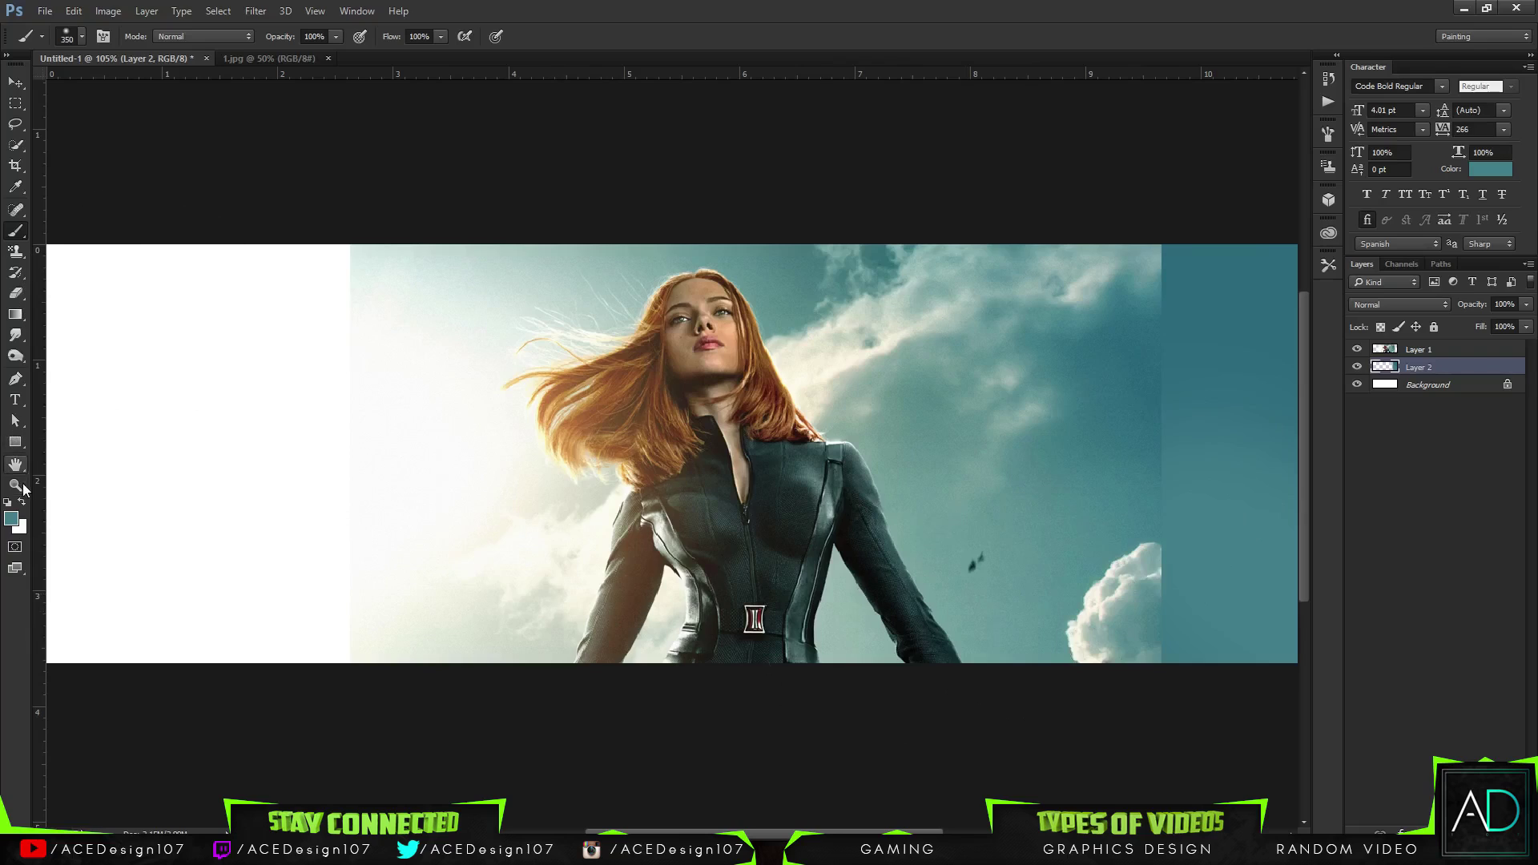
key(alt)
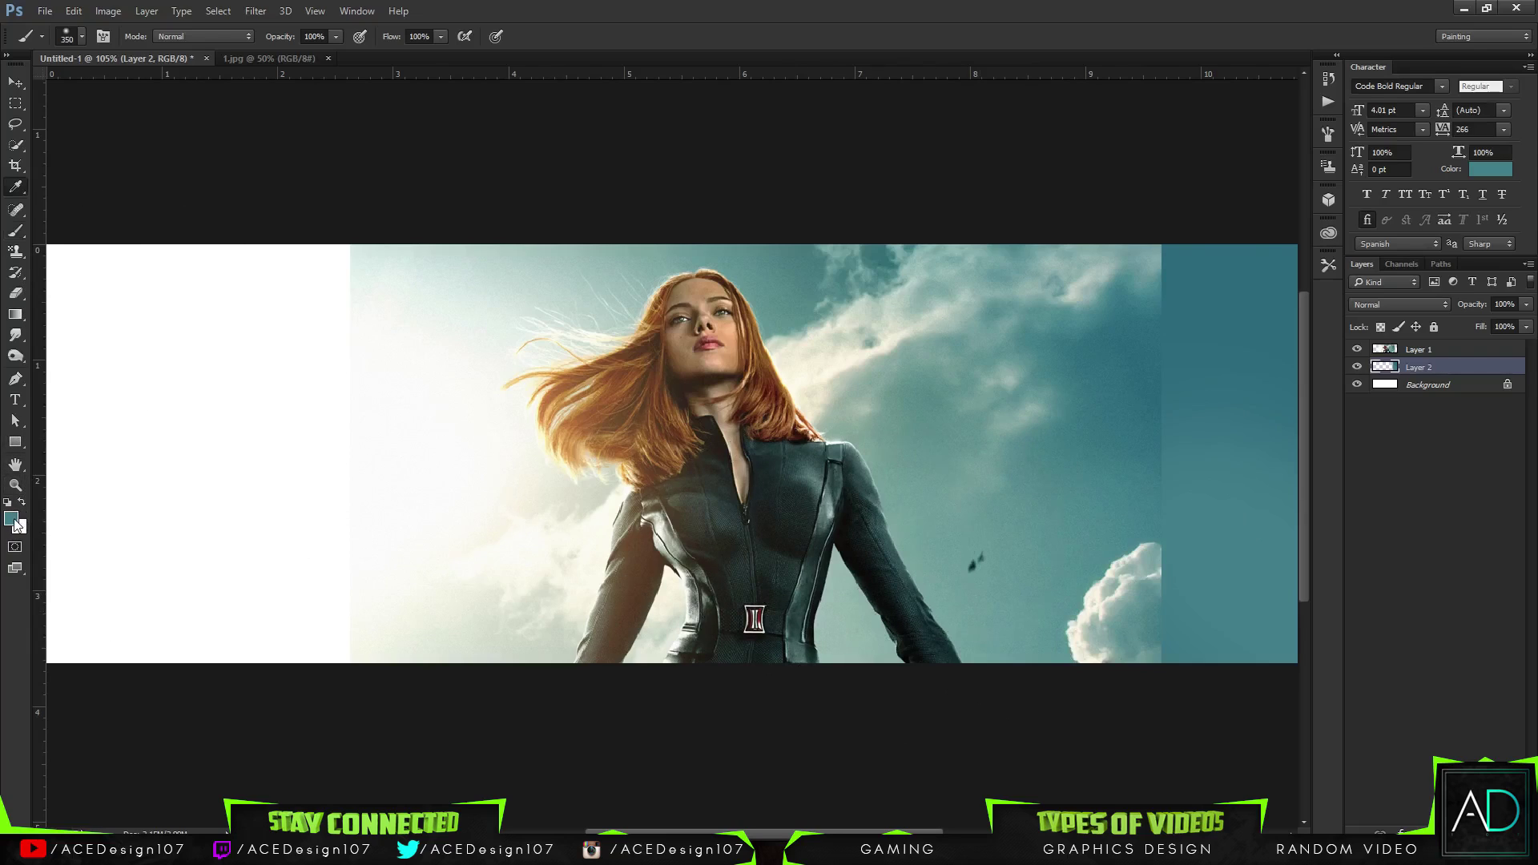
click(12, 519)
text(6ba3a5)
key(Return)
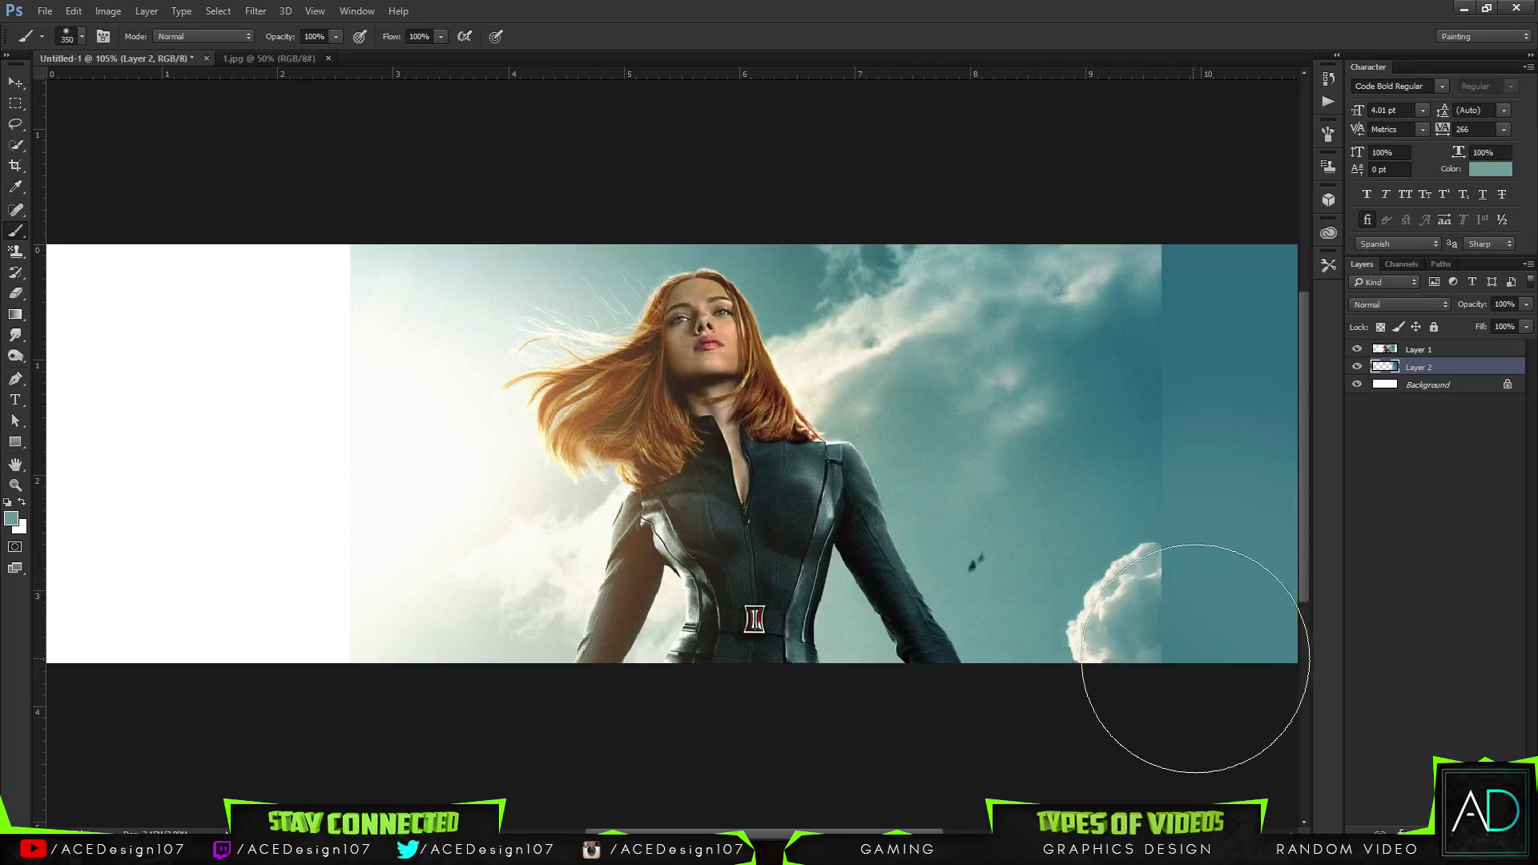
drag(1253, 464, 1296, 489)
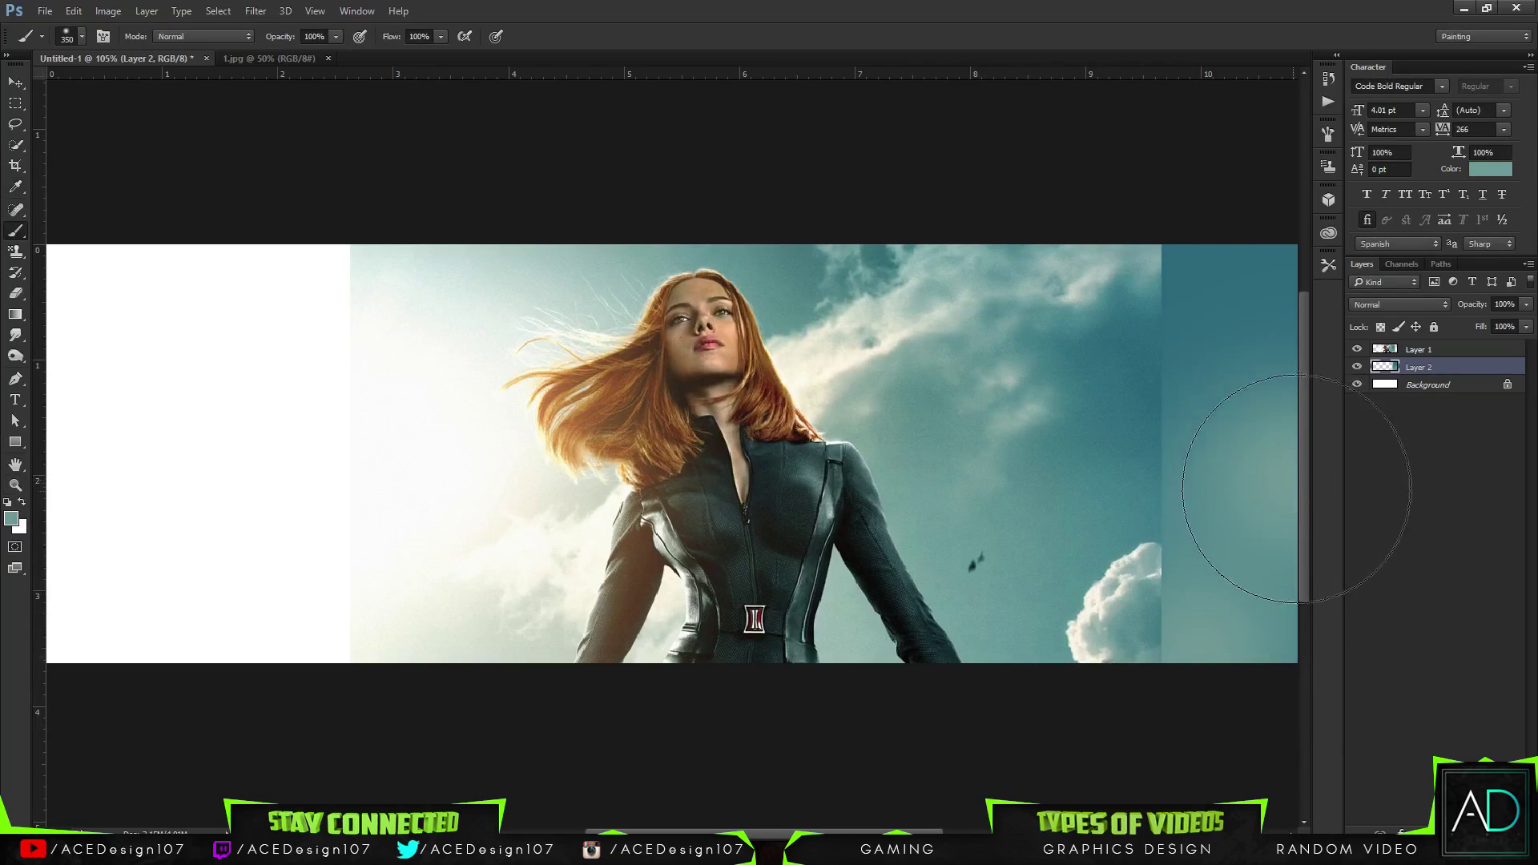
key(ctrl+1)
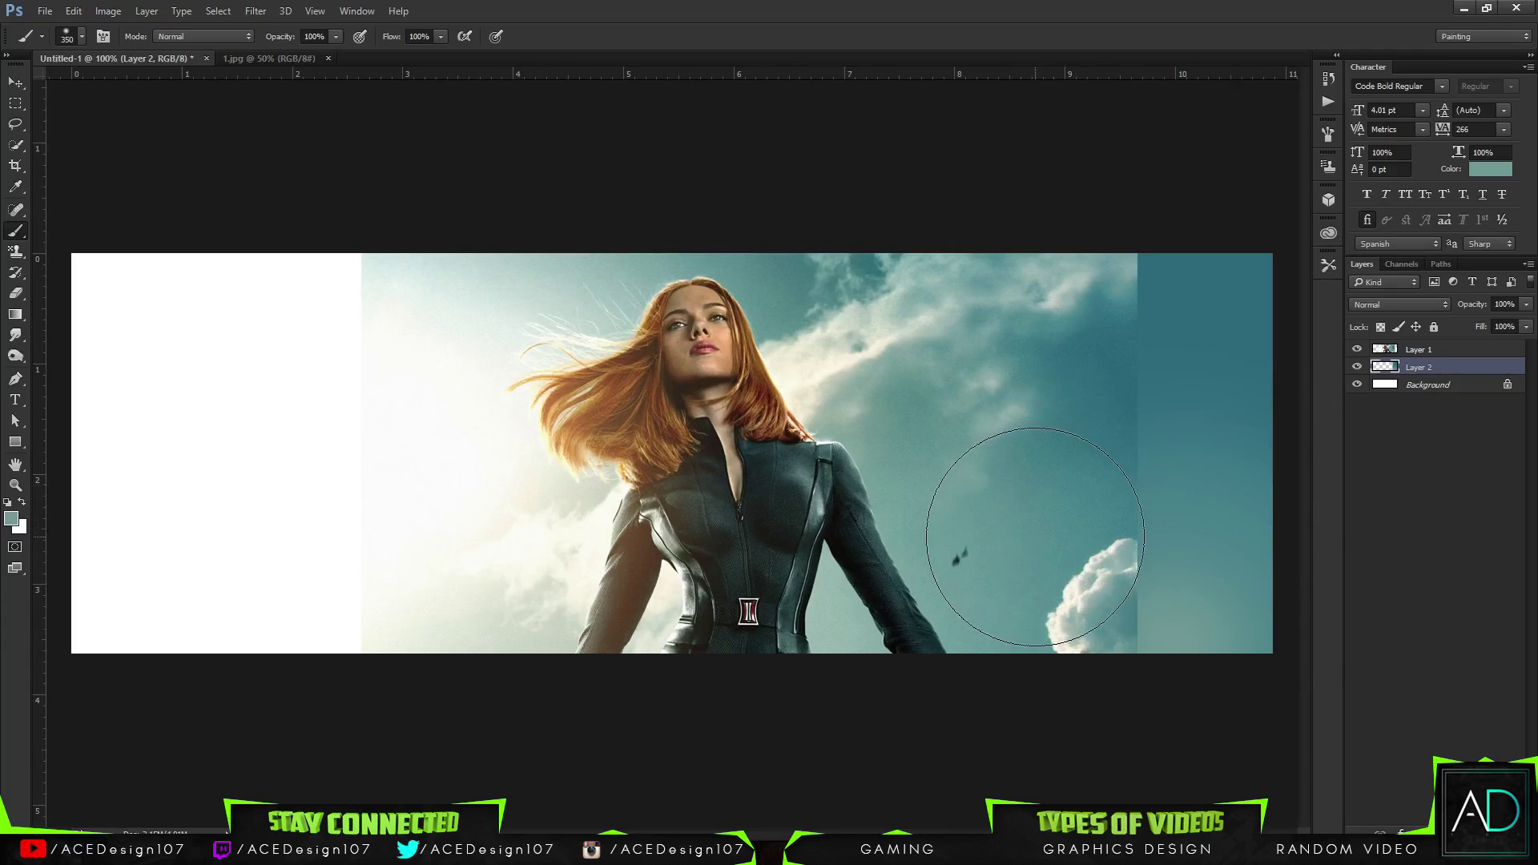
drag(1209, 549, 1281, 560)
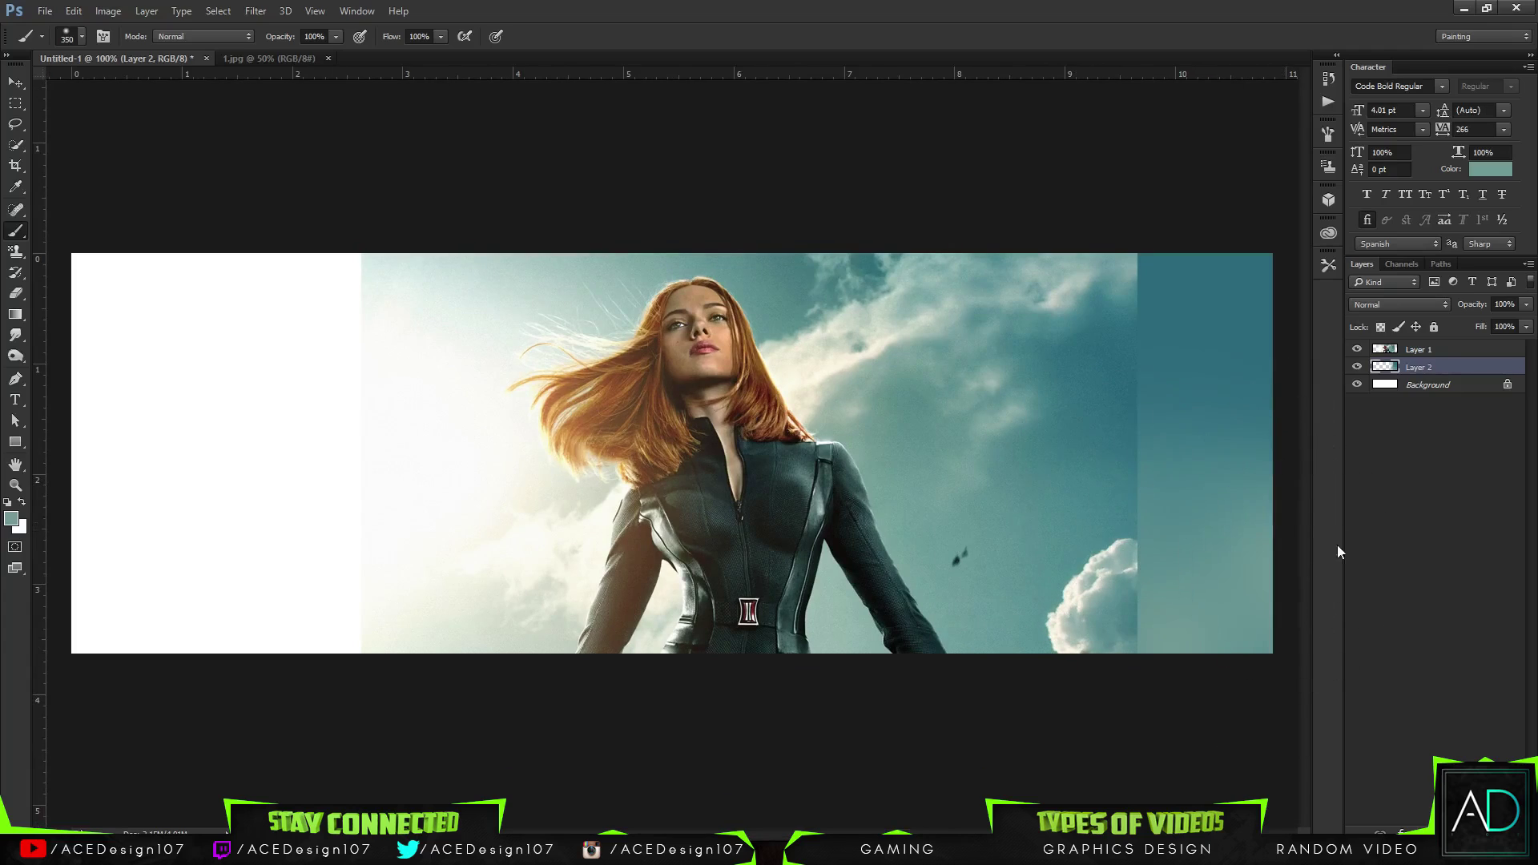
key(ctrl+z)
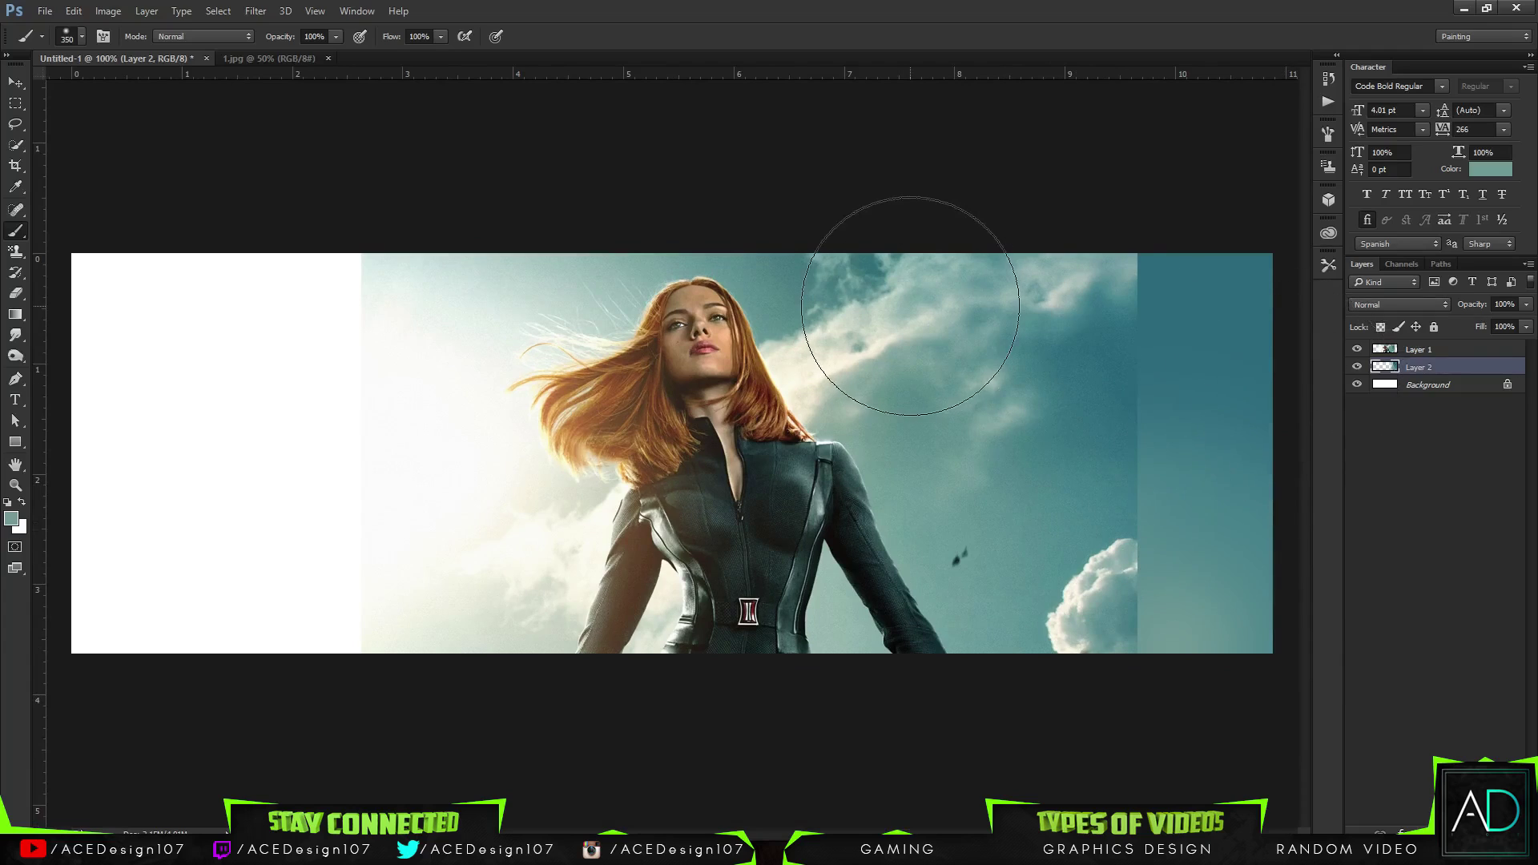
Sample darker teal #215B69 from the sky as the brush colour
key(ctrl+minus)
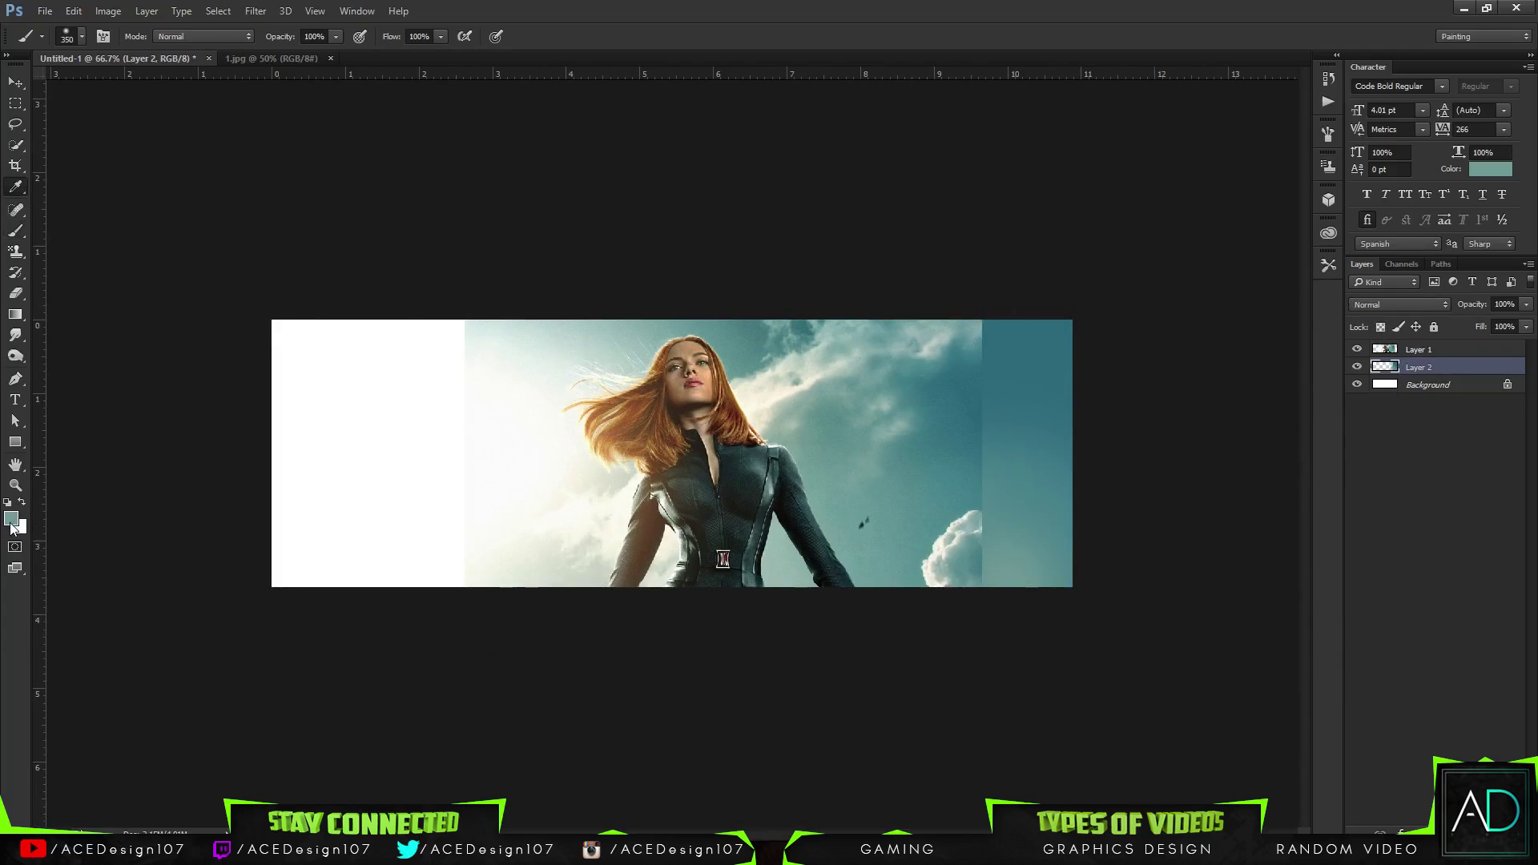
click(11, 519)
click(1033, 353)
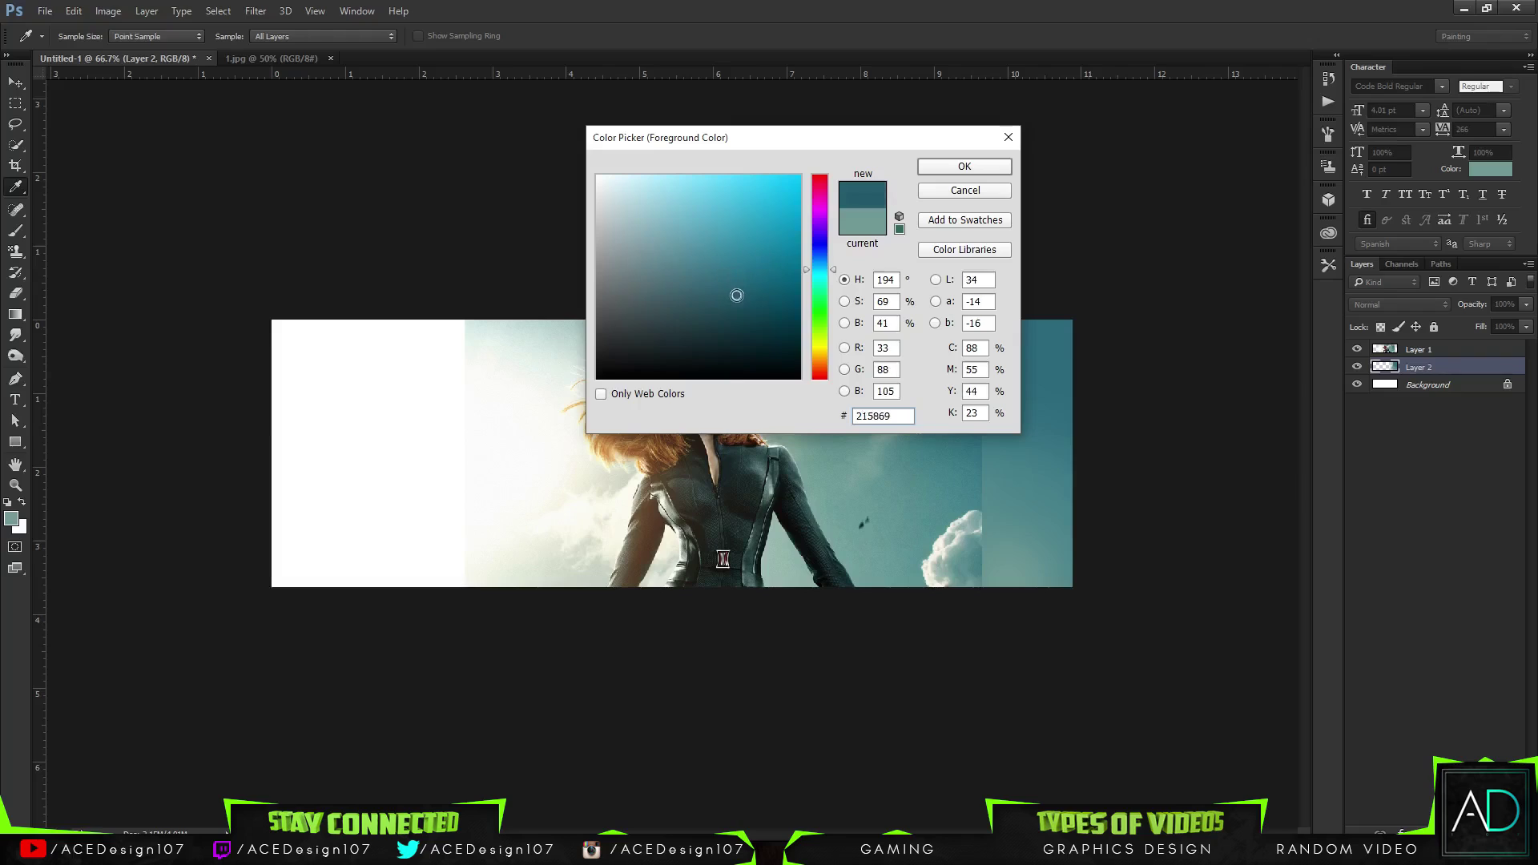
click(964, 166)
key(b)
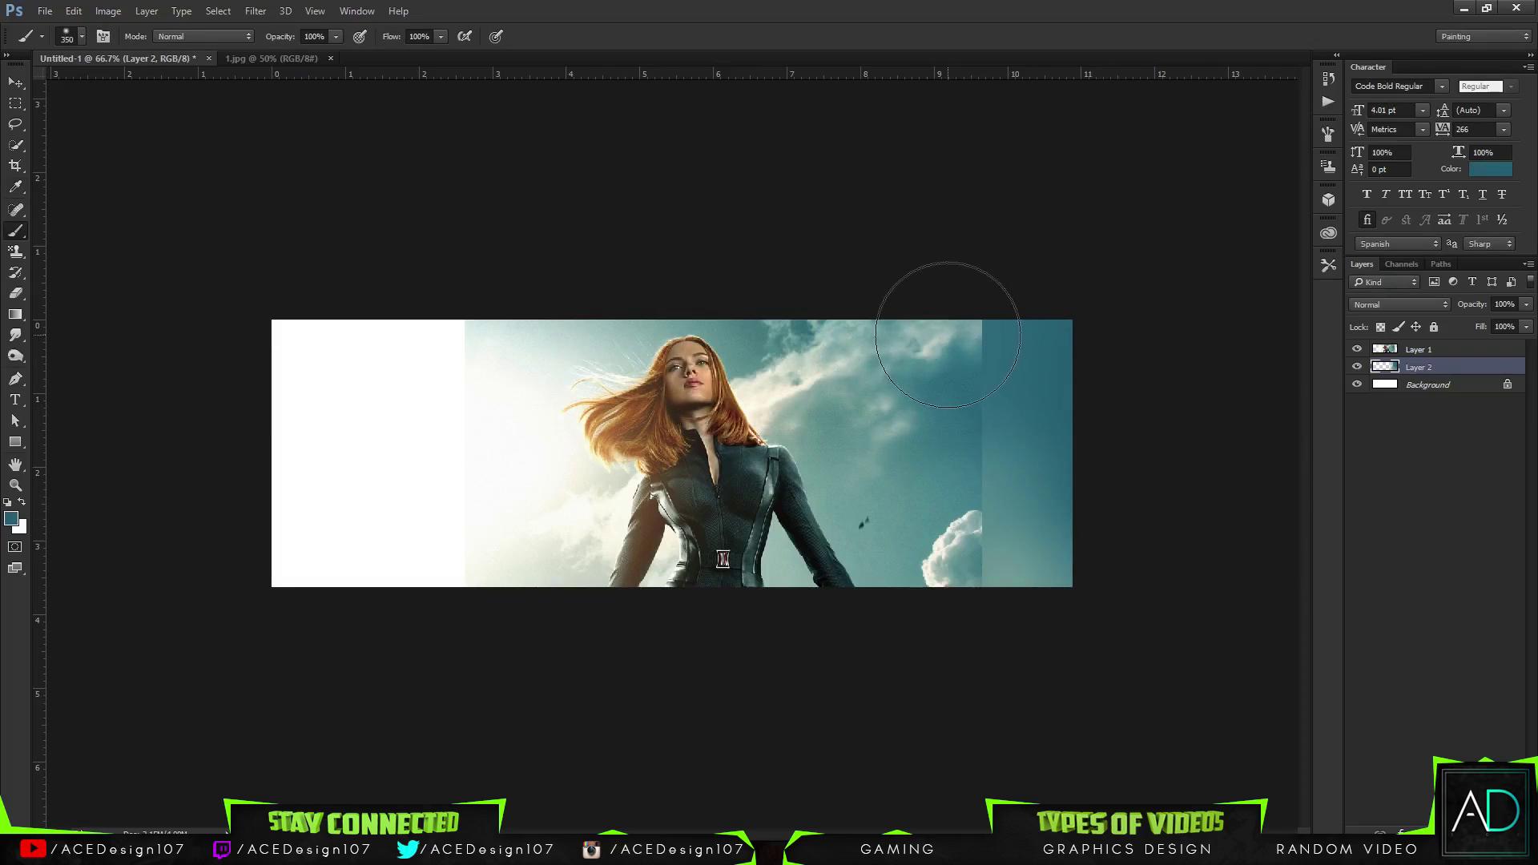
Erase Layer 1's hard right edge so the sky blends into the teal strip
click(1430, 350)
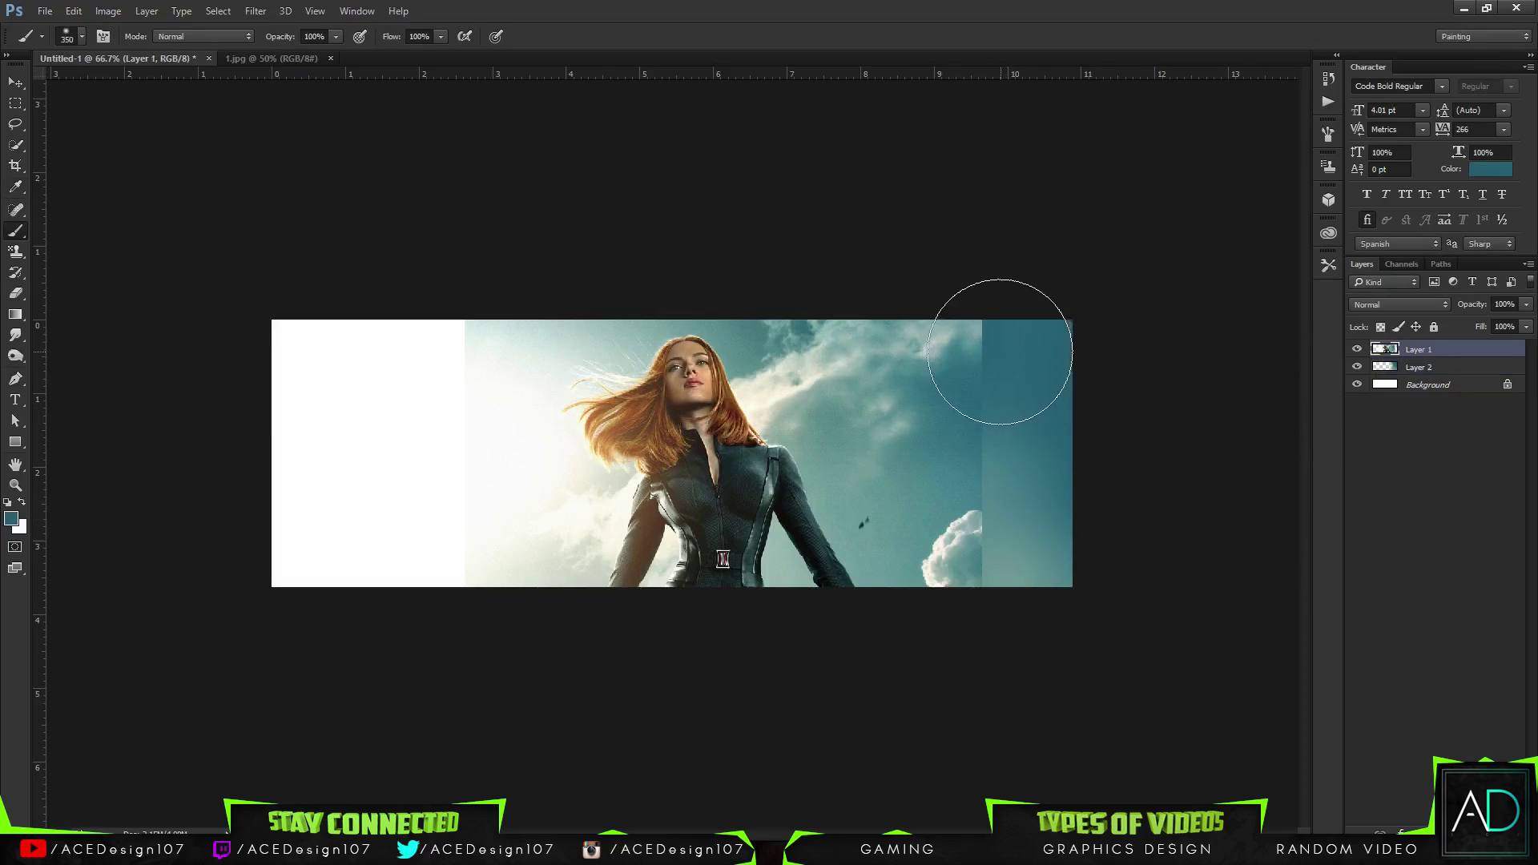
key(e)
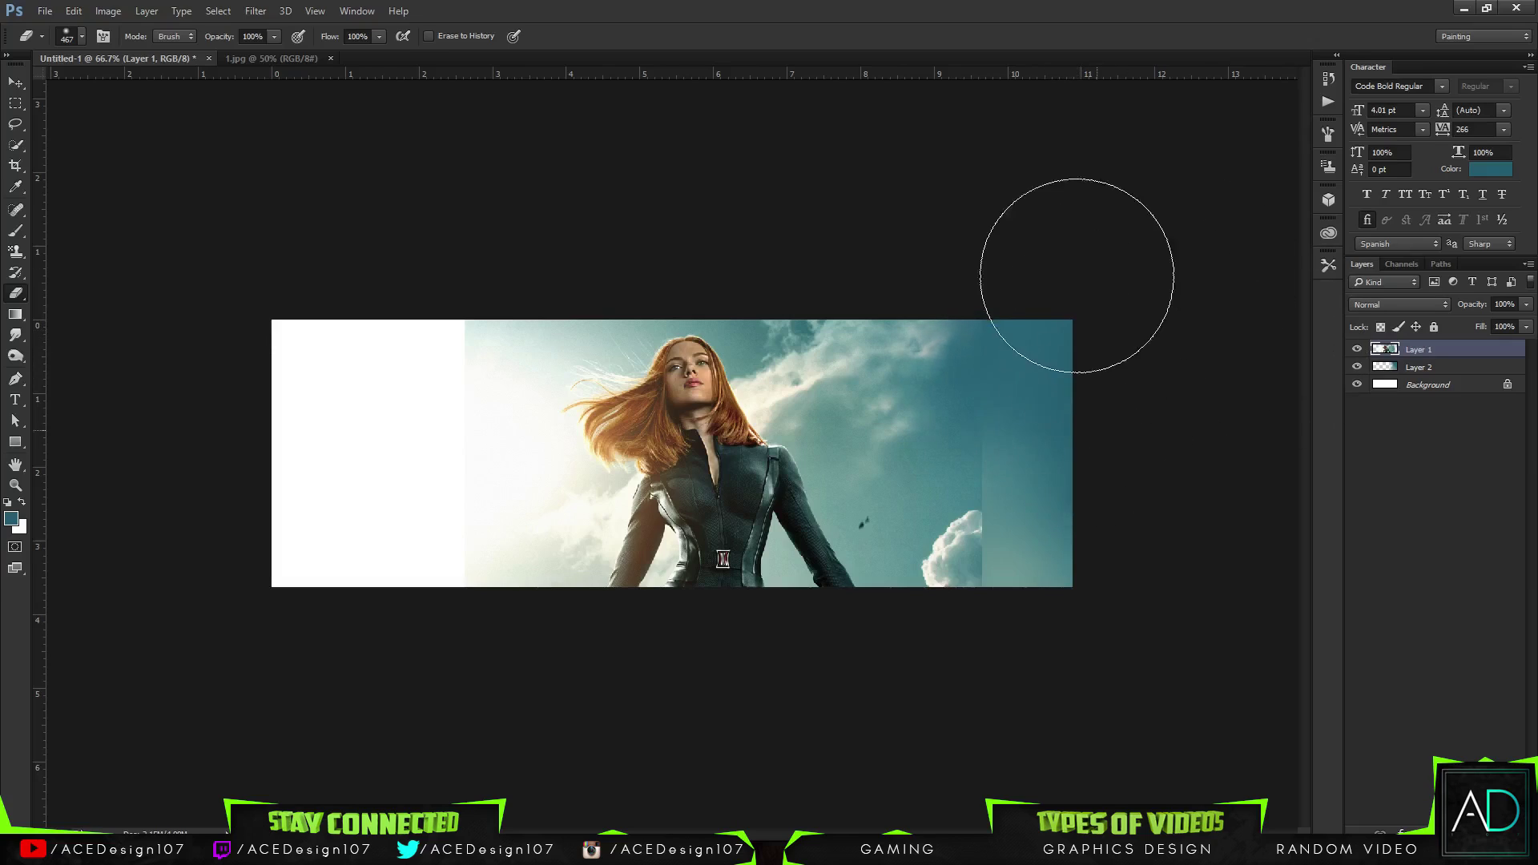
mouse_move(1087, 491)
mouse_down()
mouse_move(1079, 553)
mouse_move(1085, 451)
mouse_move(1083, 605)
mouse_move(1079, 472)
mouse_move(1082, 587)
mouse_up()
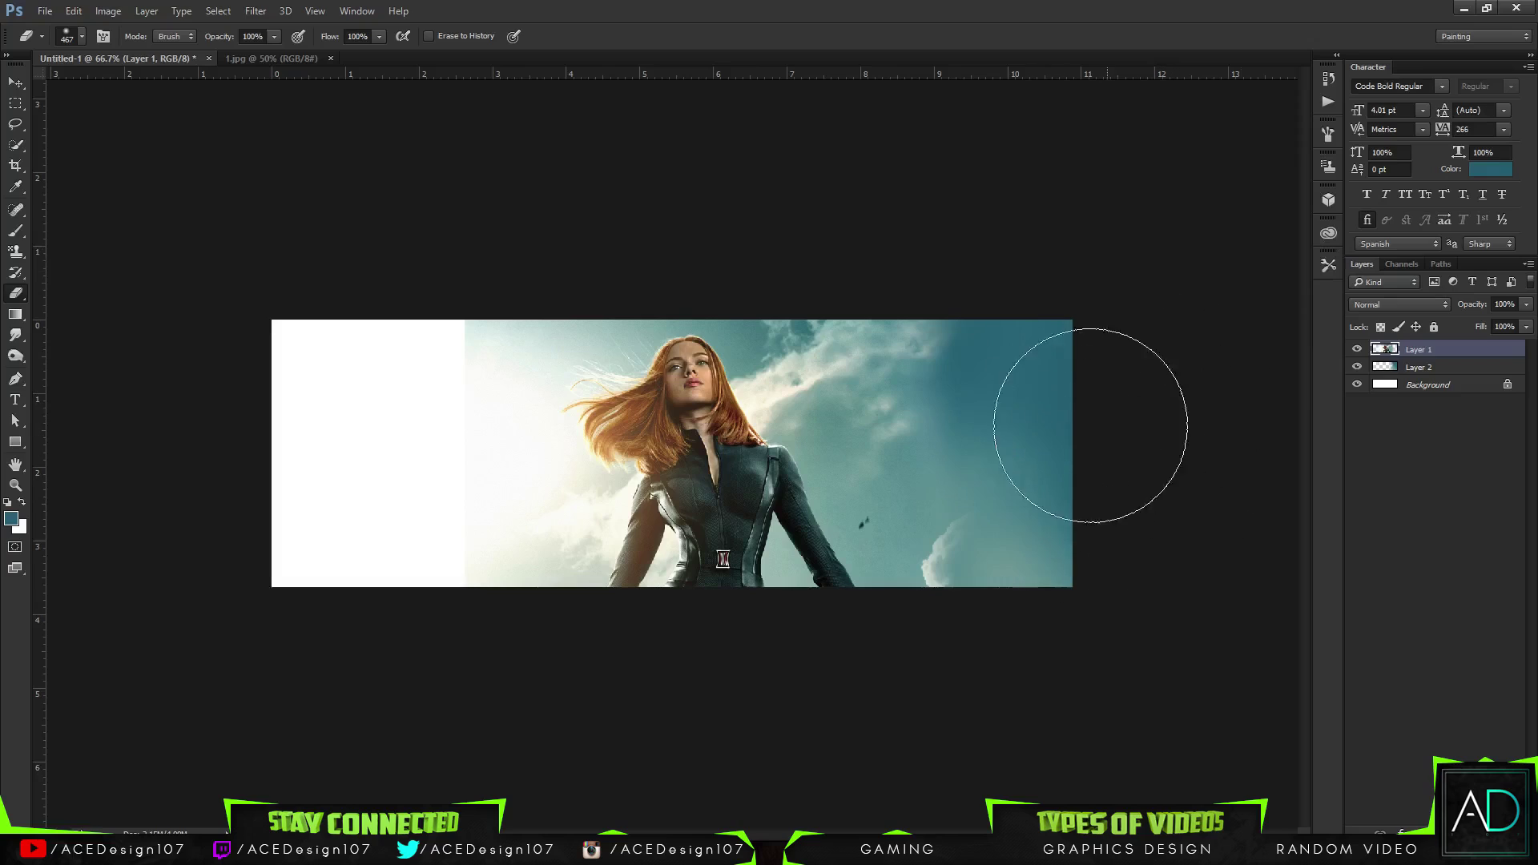
key(ctrl+0)
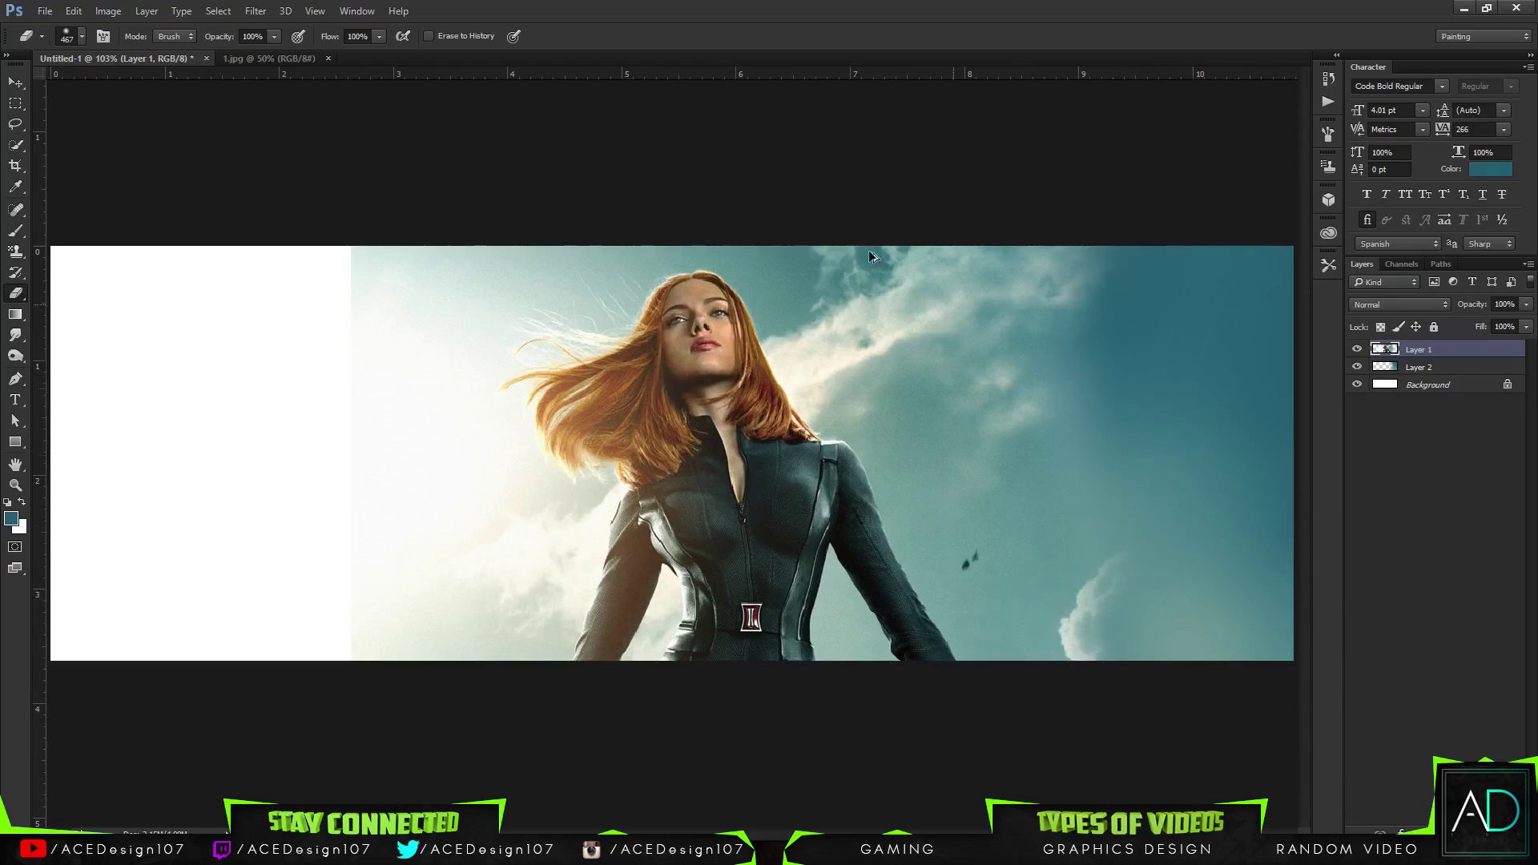
click(45, 10)
Open 1.png, 2.png and 3.png from the Plants folder and close 1.jpg
click(52, 36)
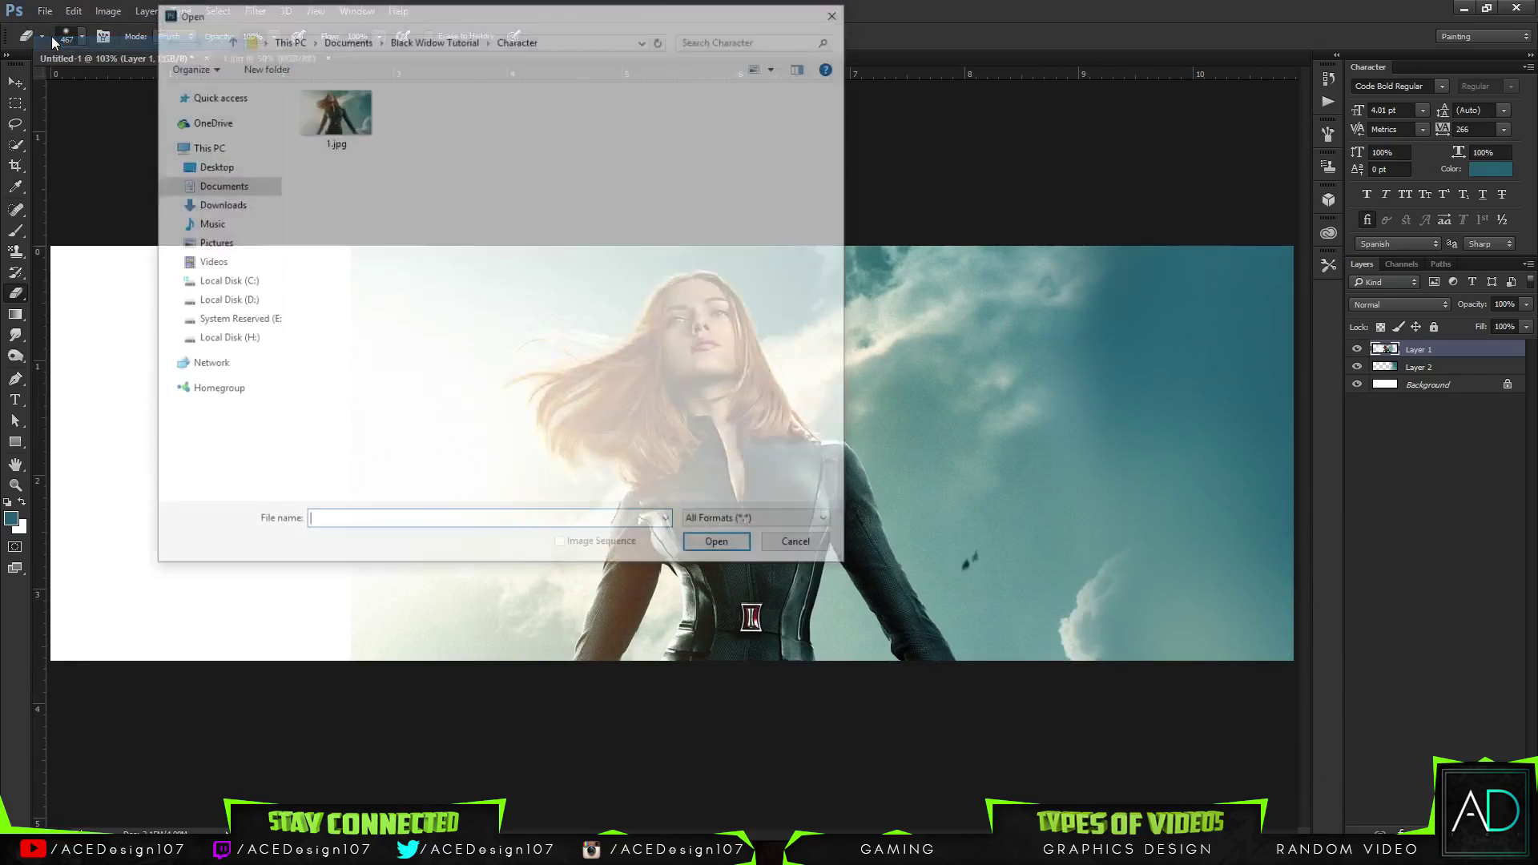
click(355, 41)
double_click(362, 367)
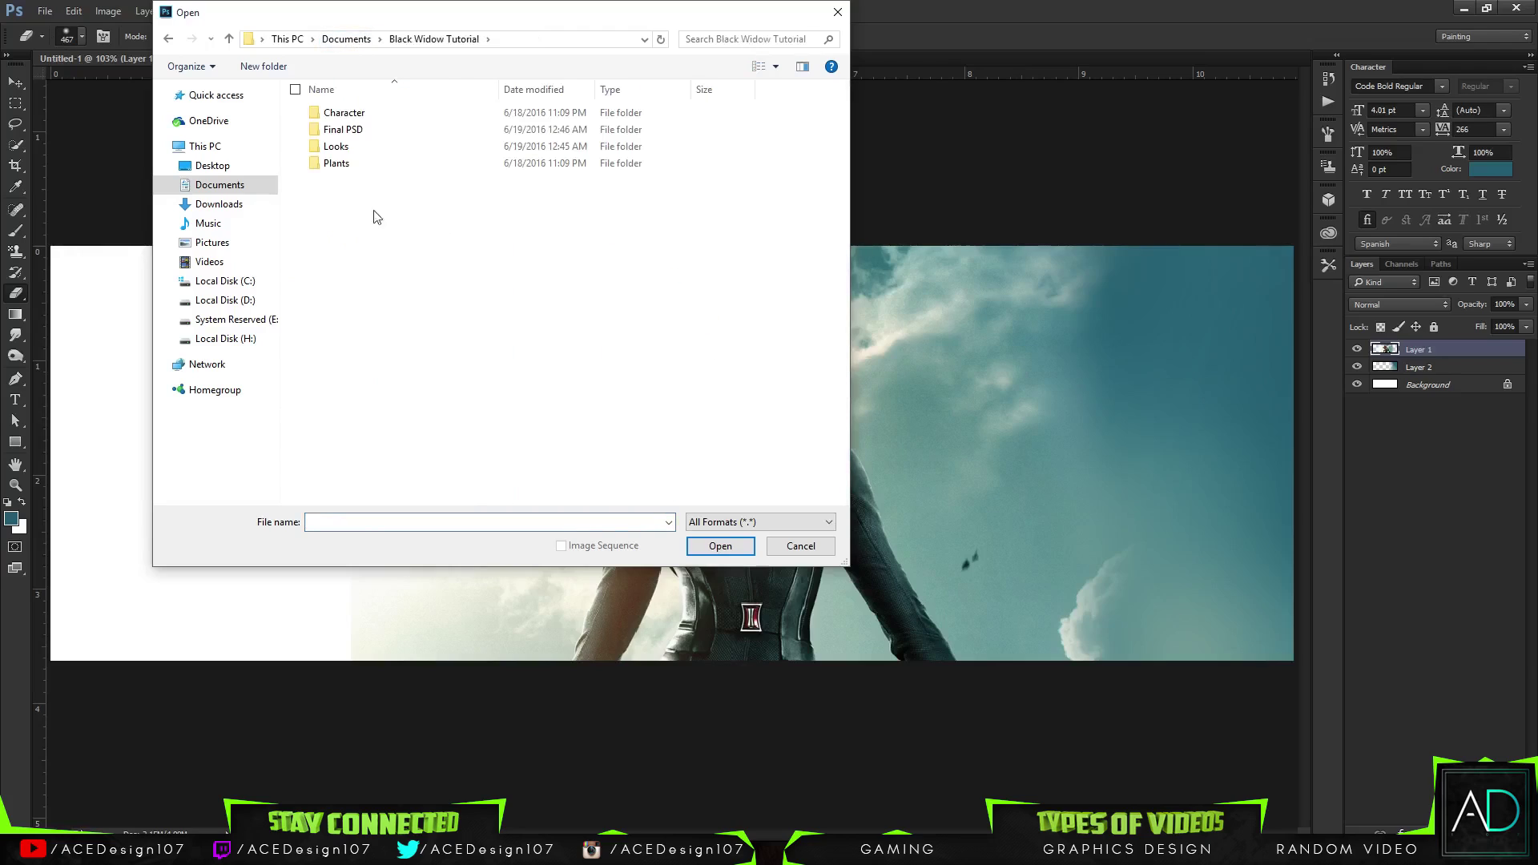
double_click(337, 164)
key(ctrl+a)
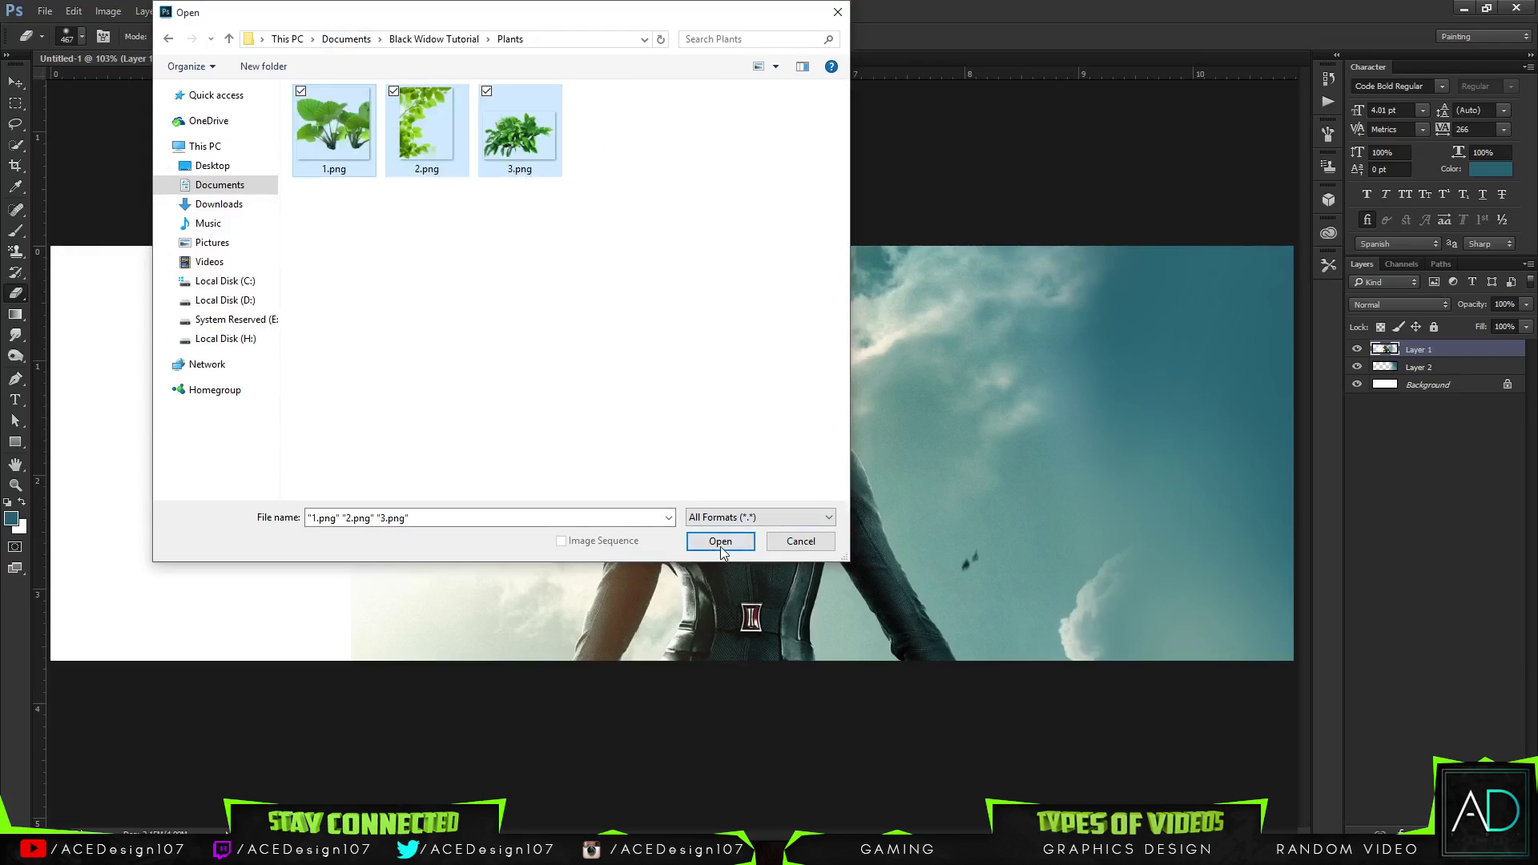
click(721, 547)
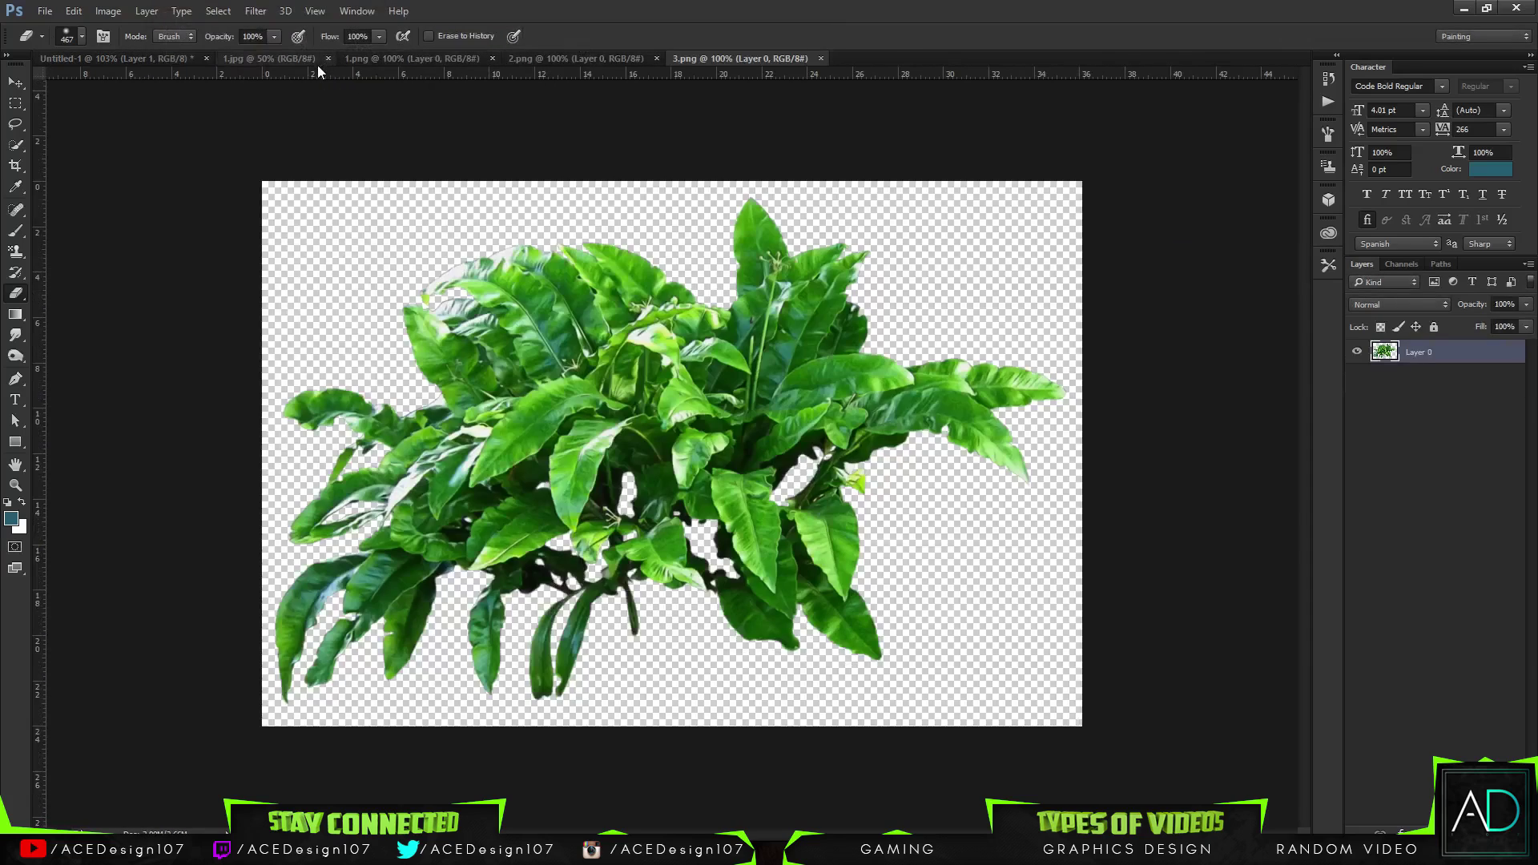
click(327, 58)
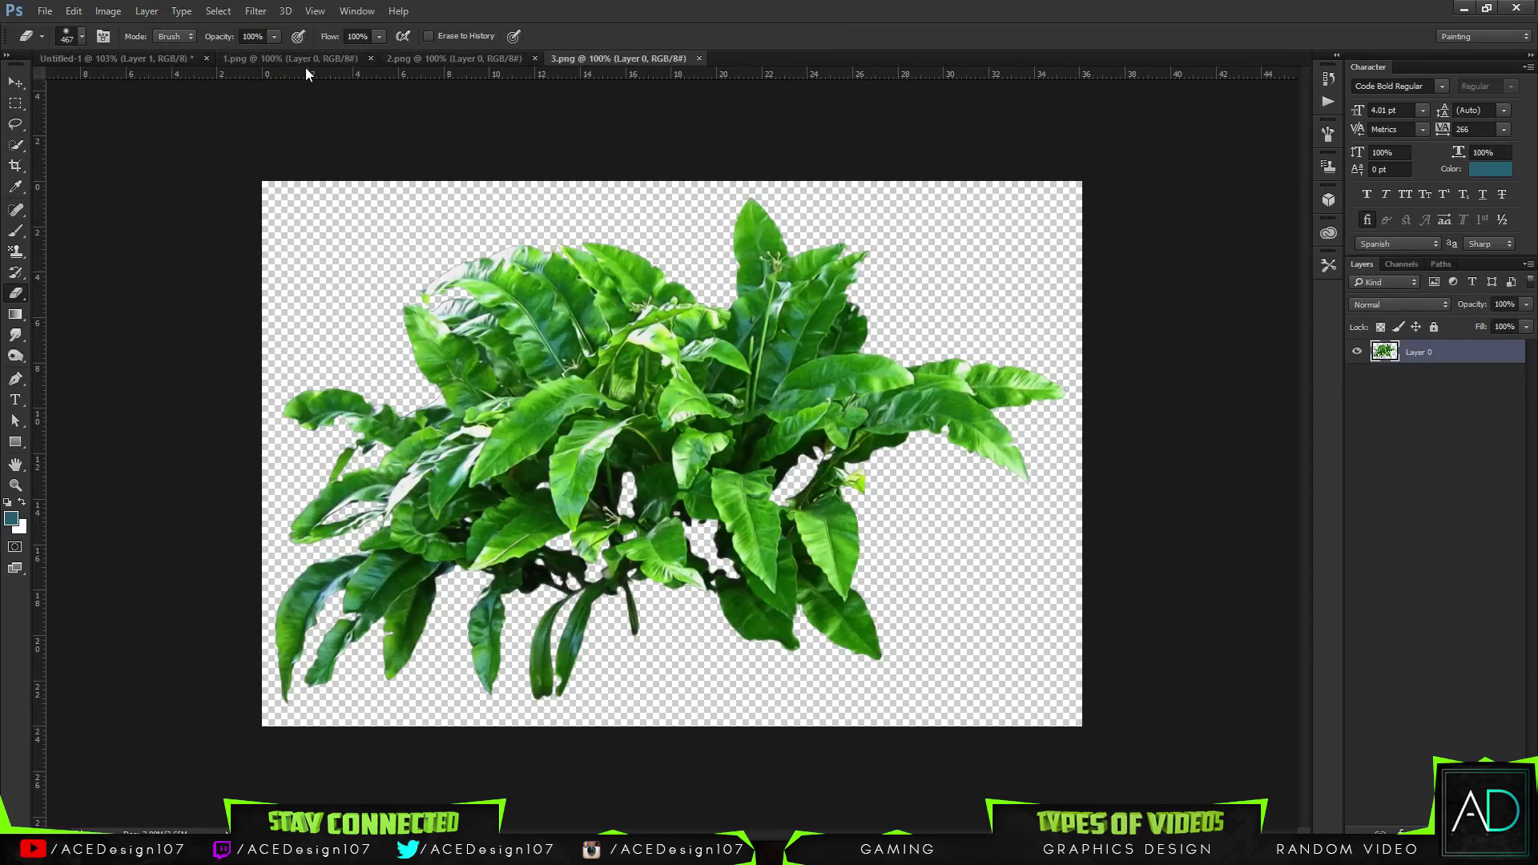
Drag 1.png's leaves into the header, scale to about 94.5%, and place bottom-right
click(303, 59)
key(v)
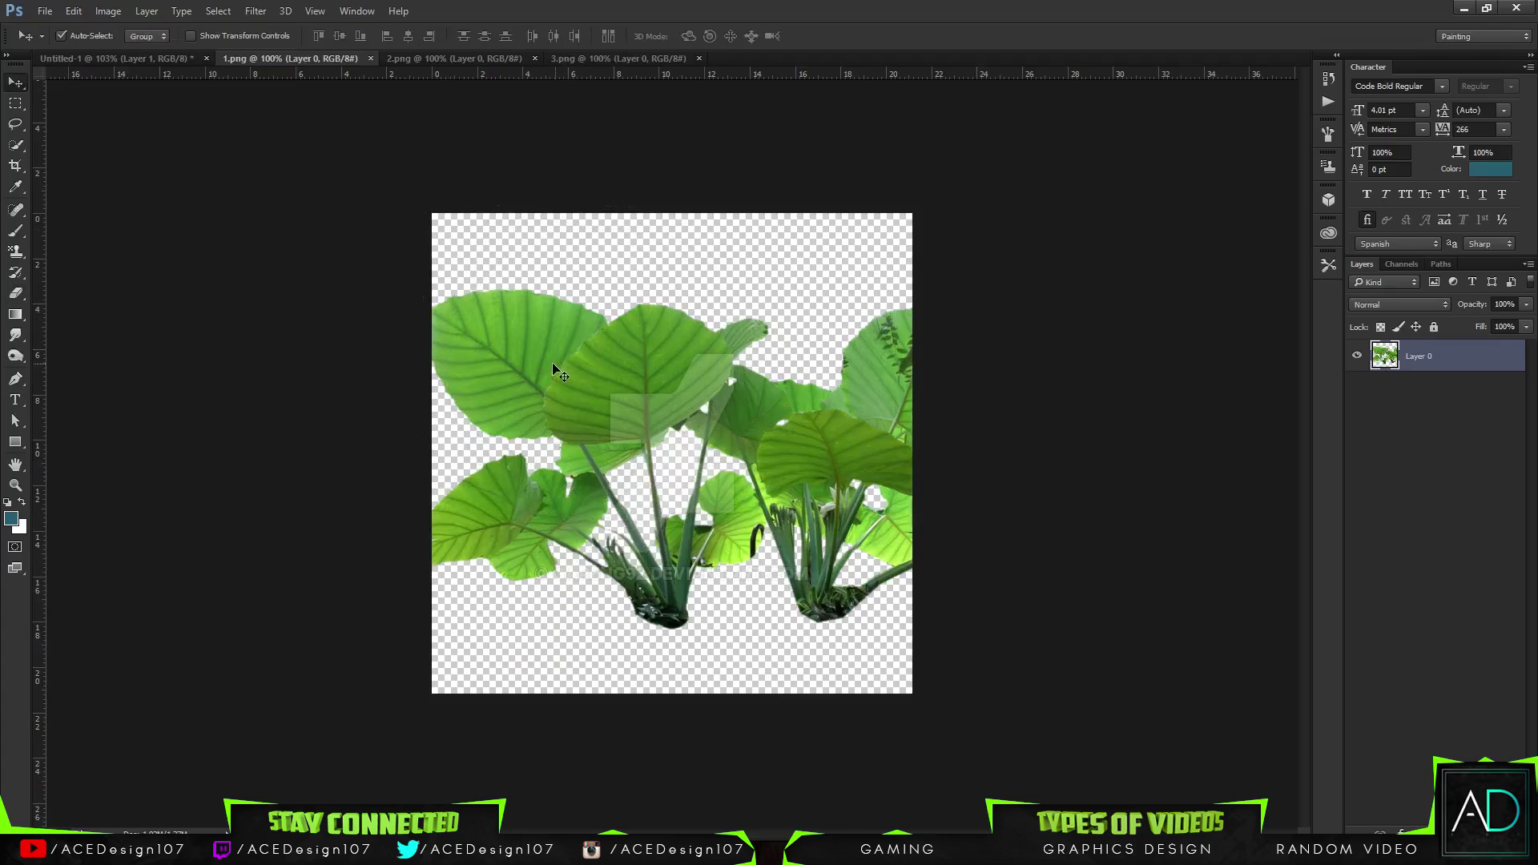
drag(554, 365, 1218, 588)
key(ctrl+t)
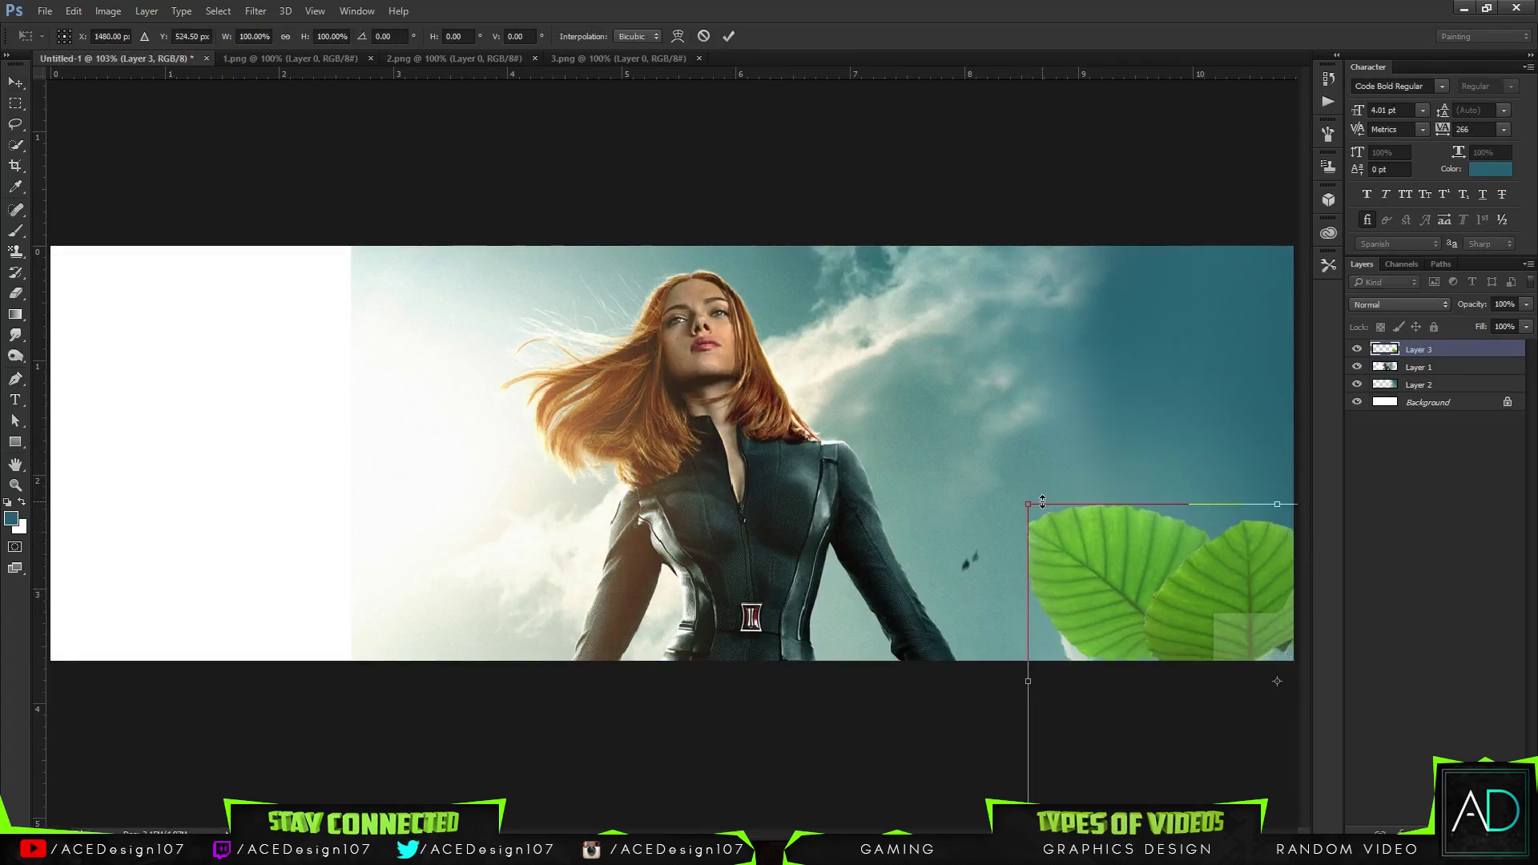
drag(1035, 509, 1056, 524)
drag(1218, 598, 1255, 591)
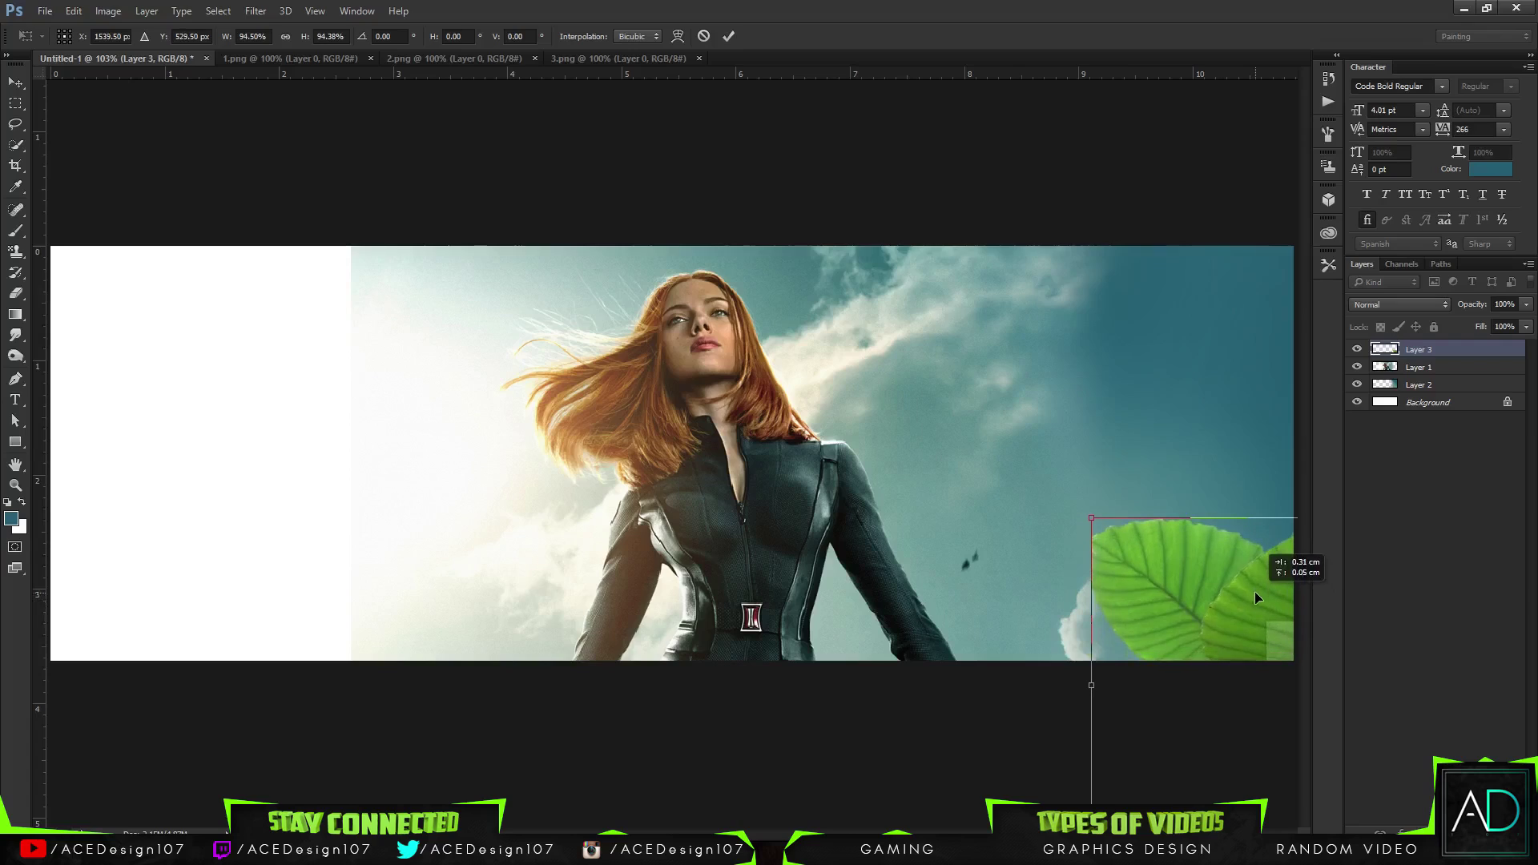
key(Return)
Enable Auto-Select and drag a second plant image into the header as Layer 4
click(61, 36)
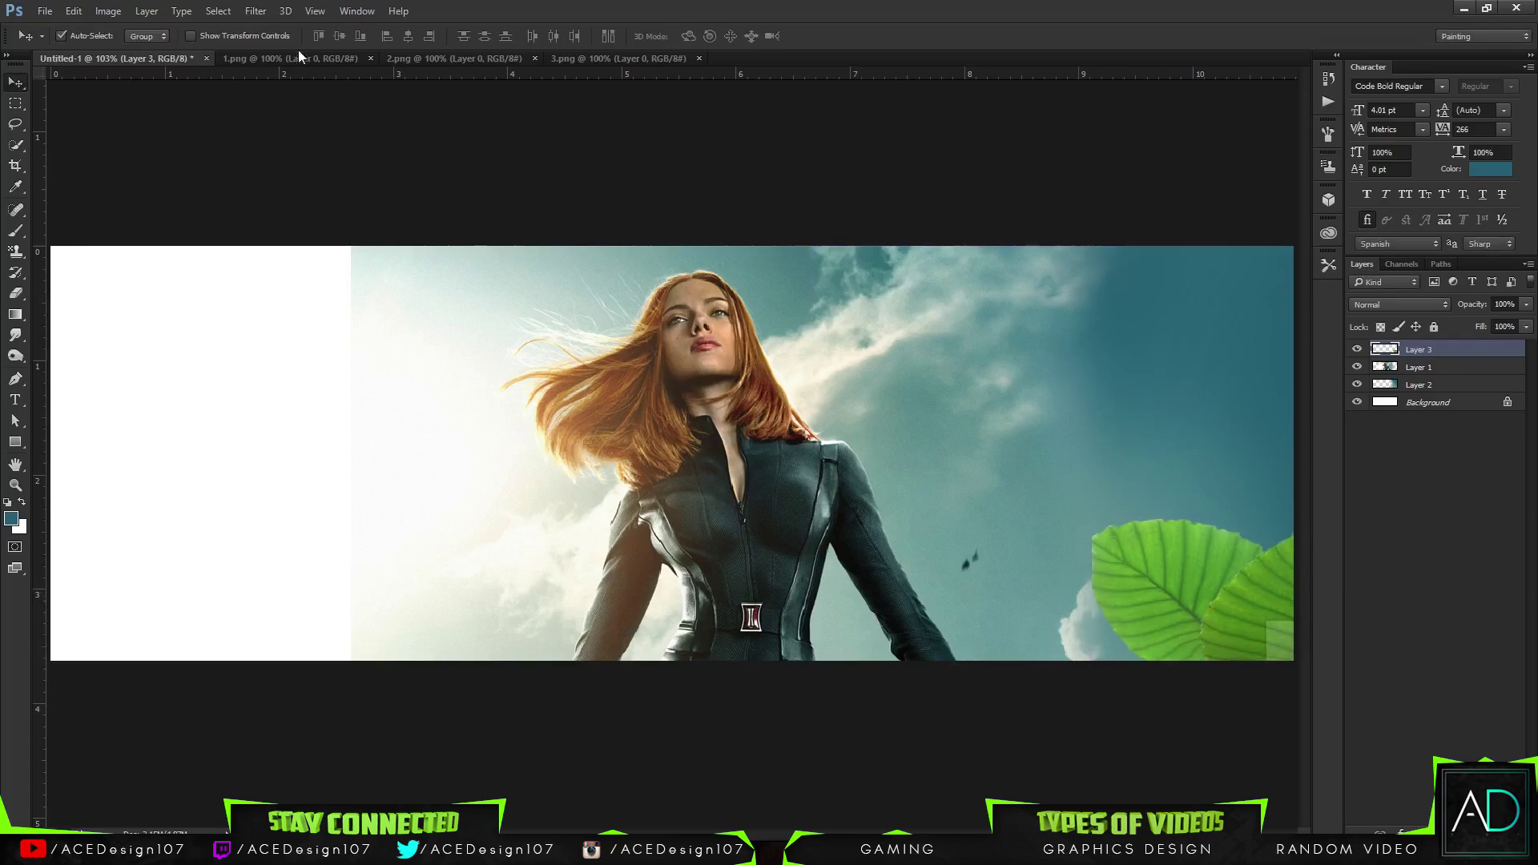
click(450, 61)
click(596, 56)
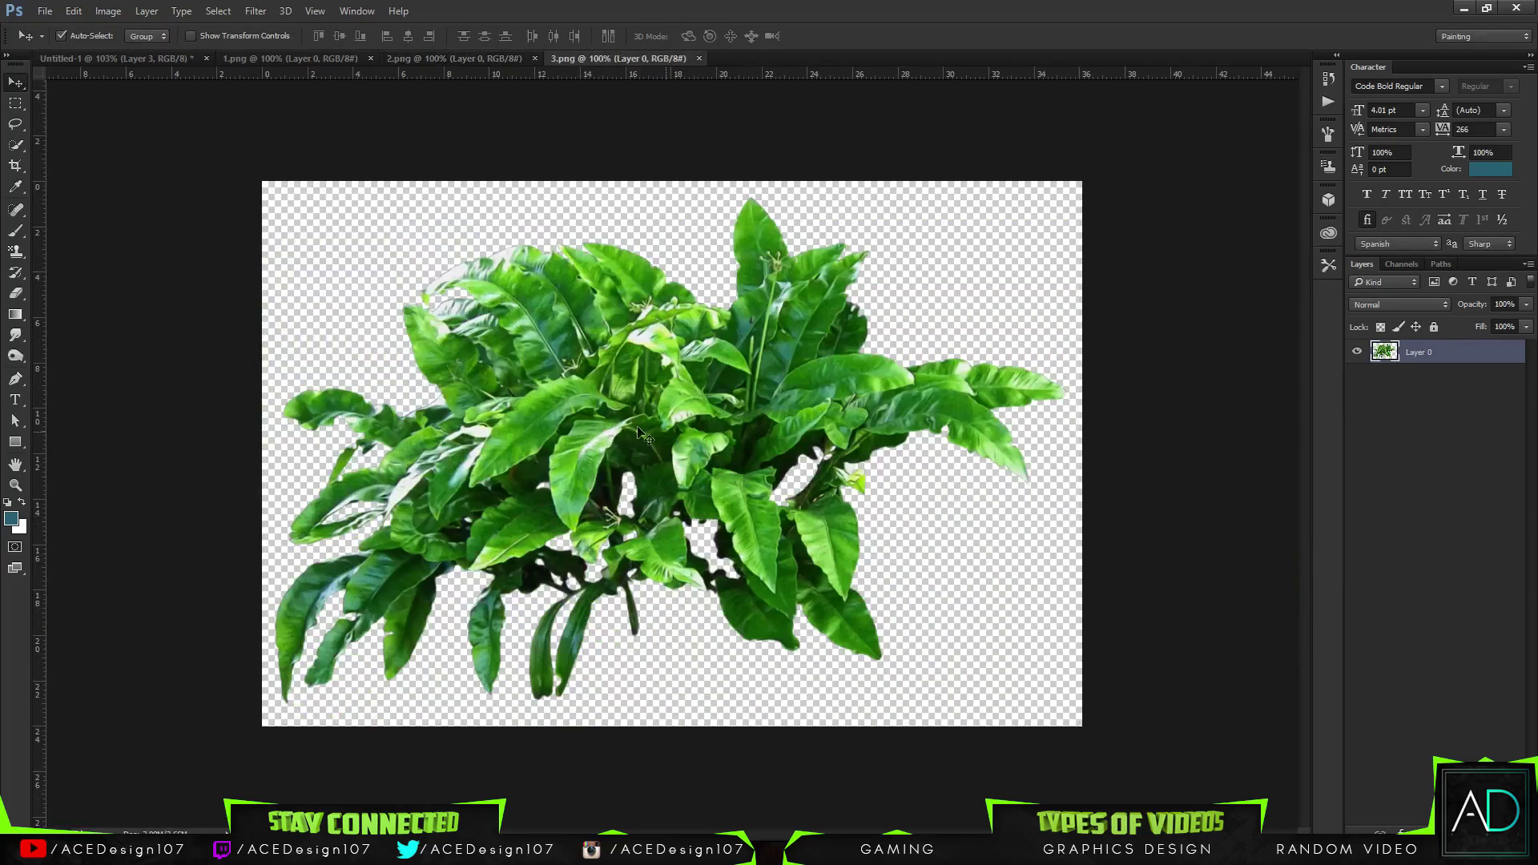
drag(645, 437, 958, 237)
Rotate the top-right leaves about 28°, move them right and down, and scale to about 81%
key(ctrl+t)
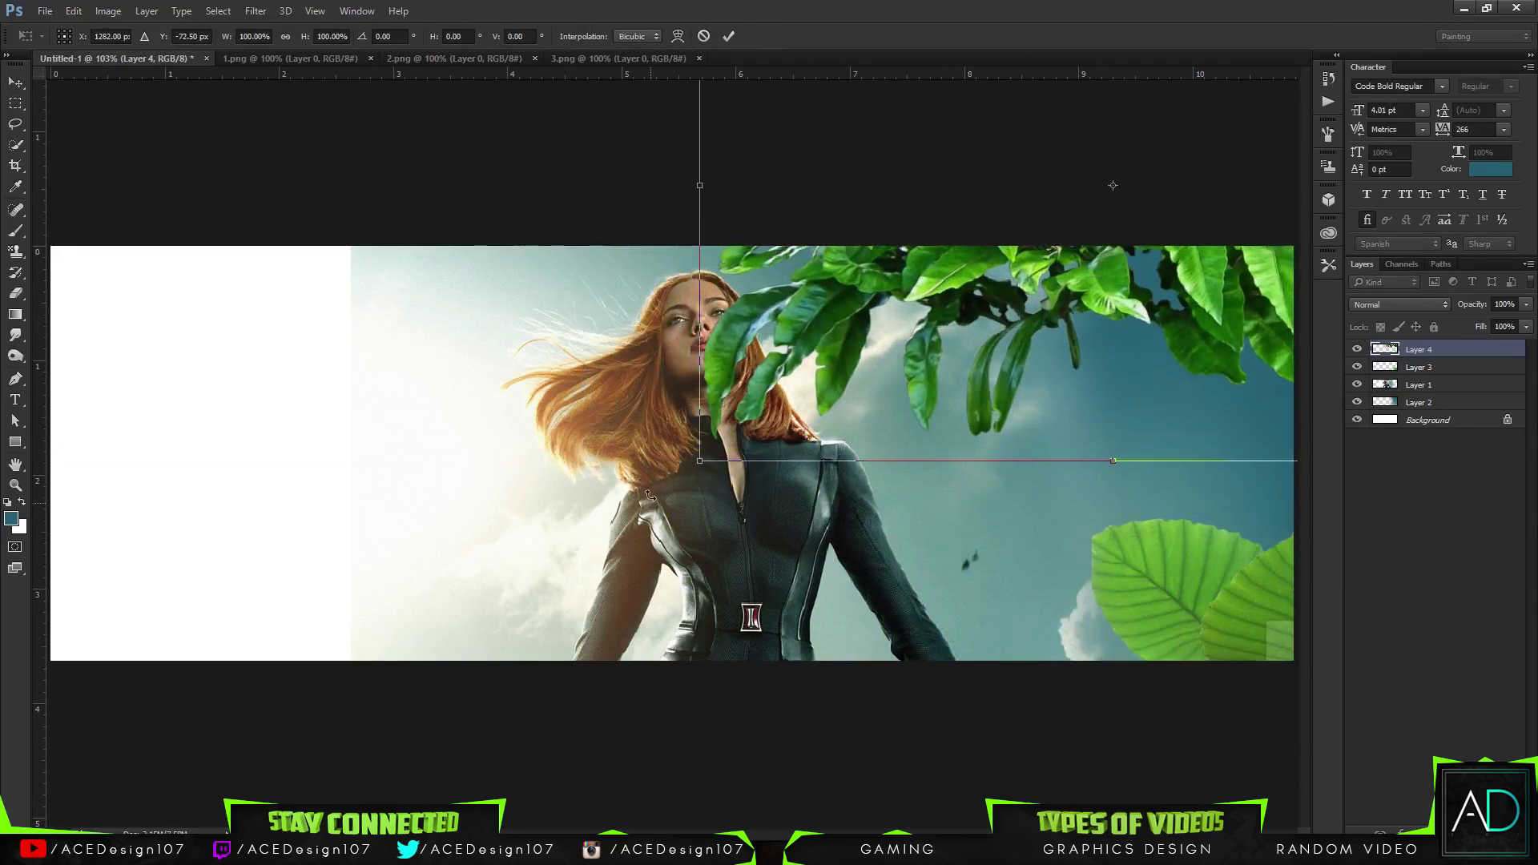
drag(650, 497, 575, 248)
drag(1056, 306, 1223, 333)
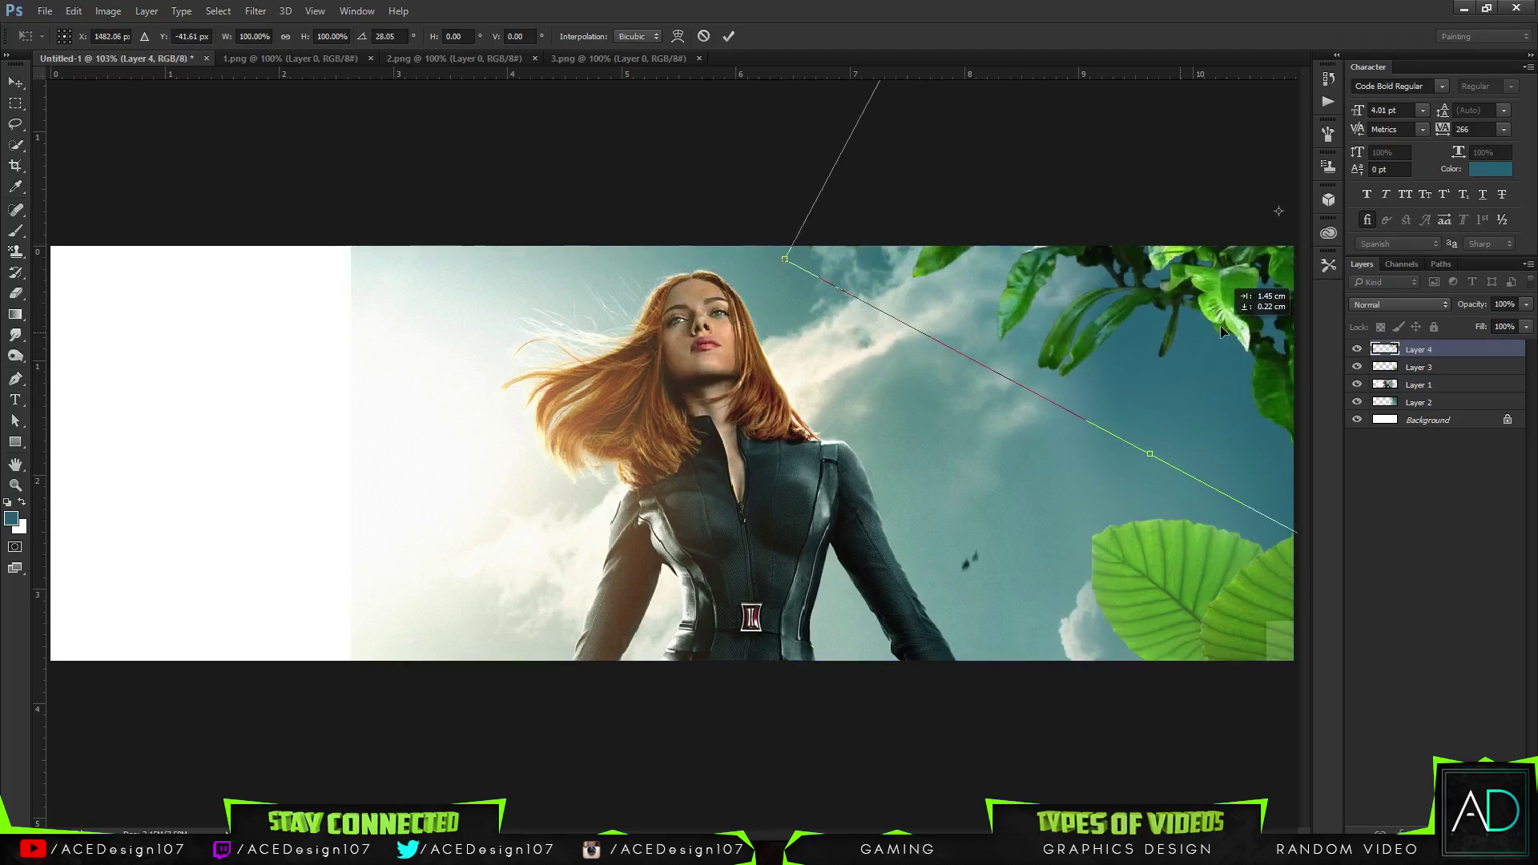
key(ctrl+minus)
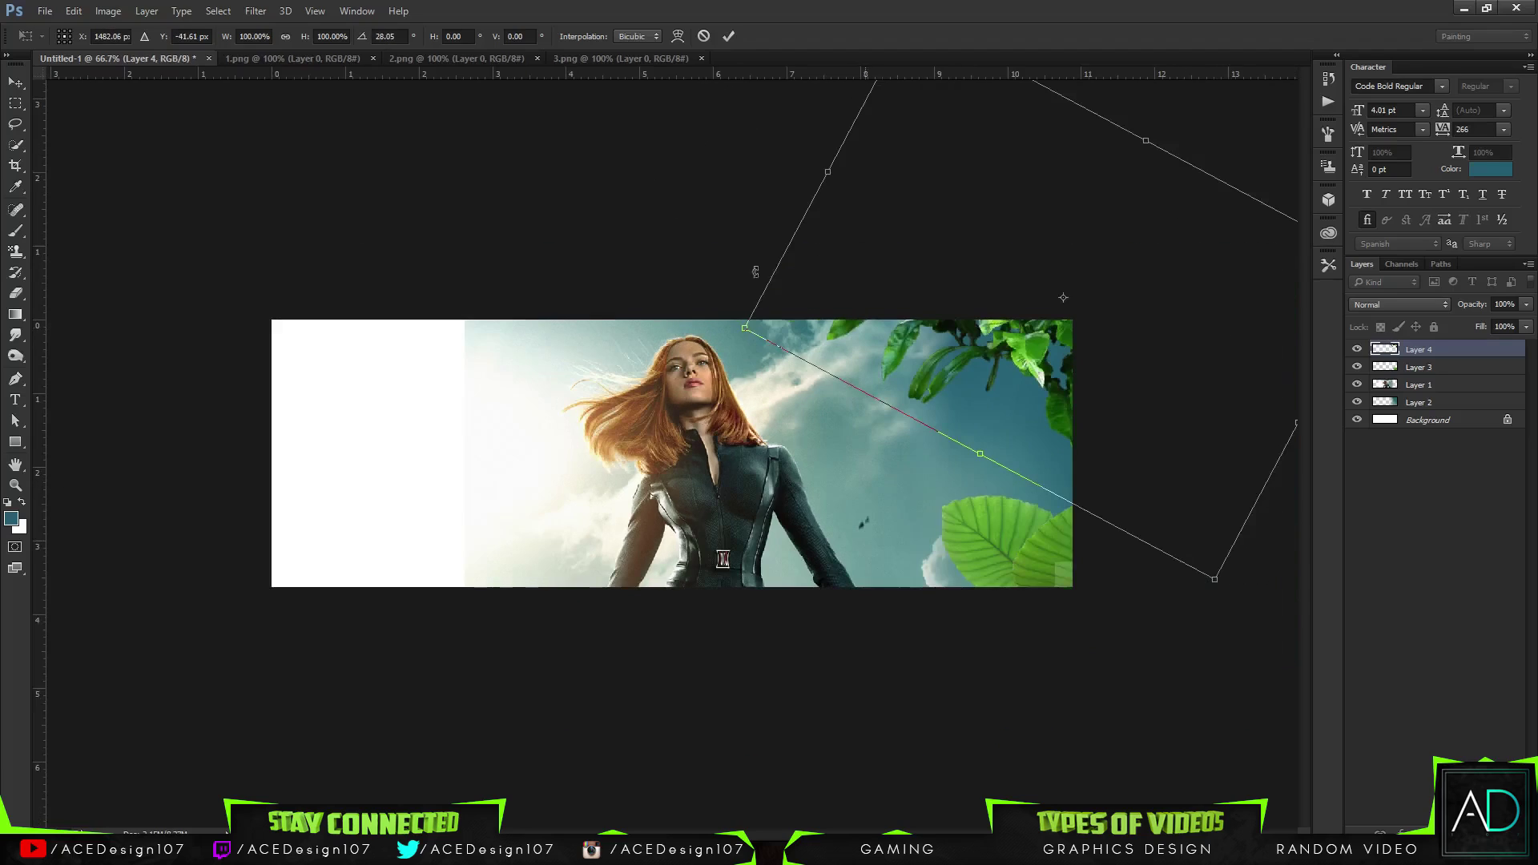
drag(741, 338, 952, 338)
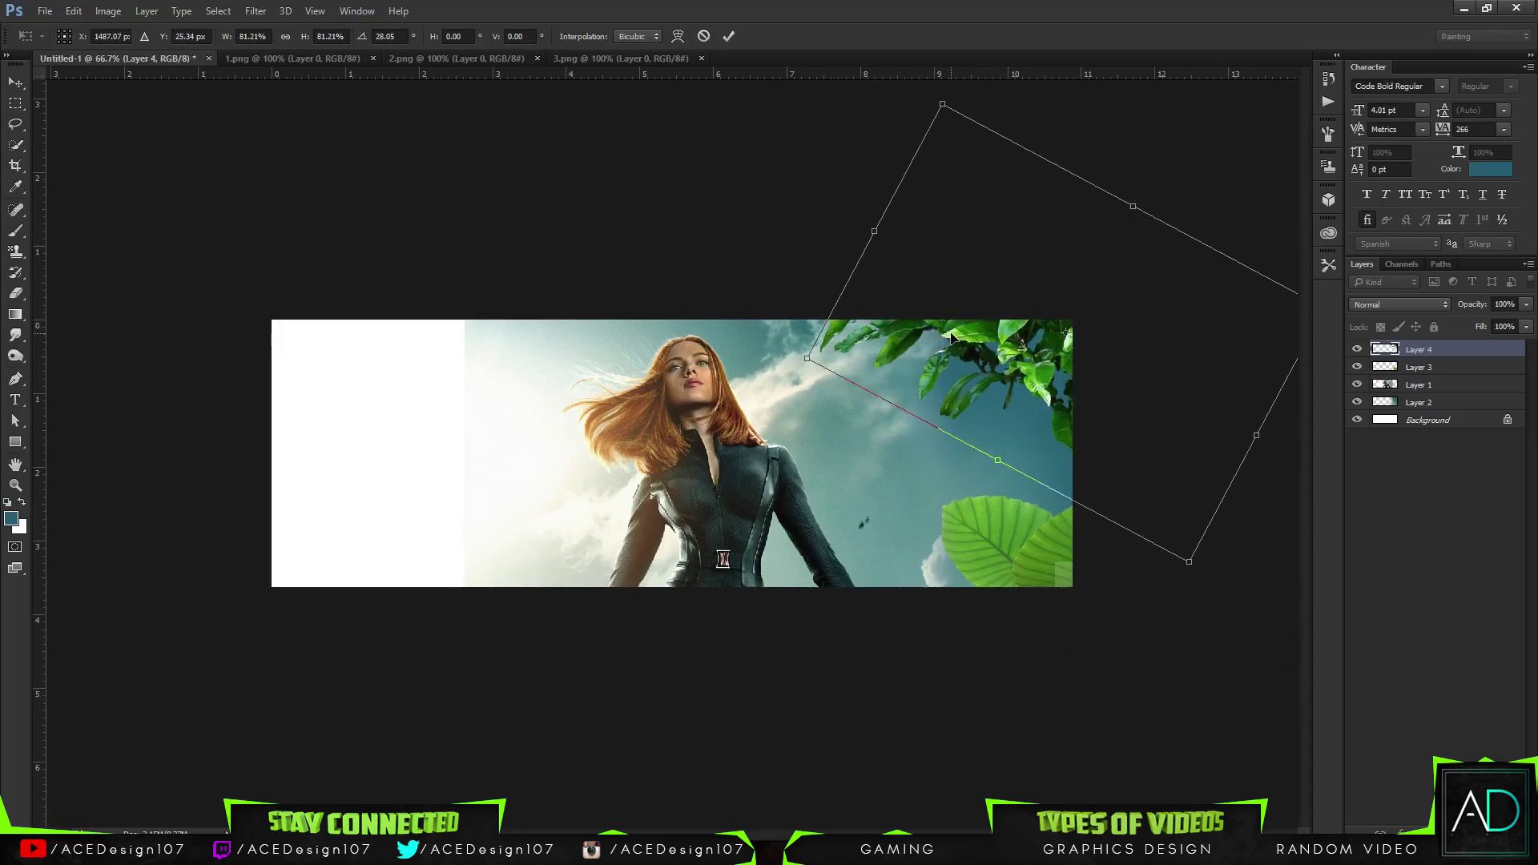
key(Return)
key(ctrl+0)
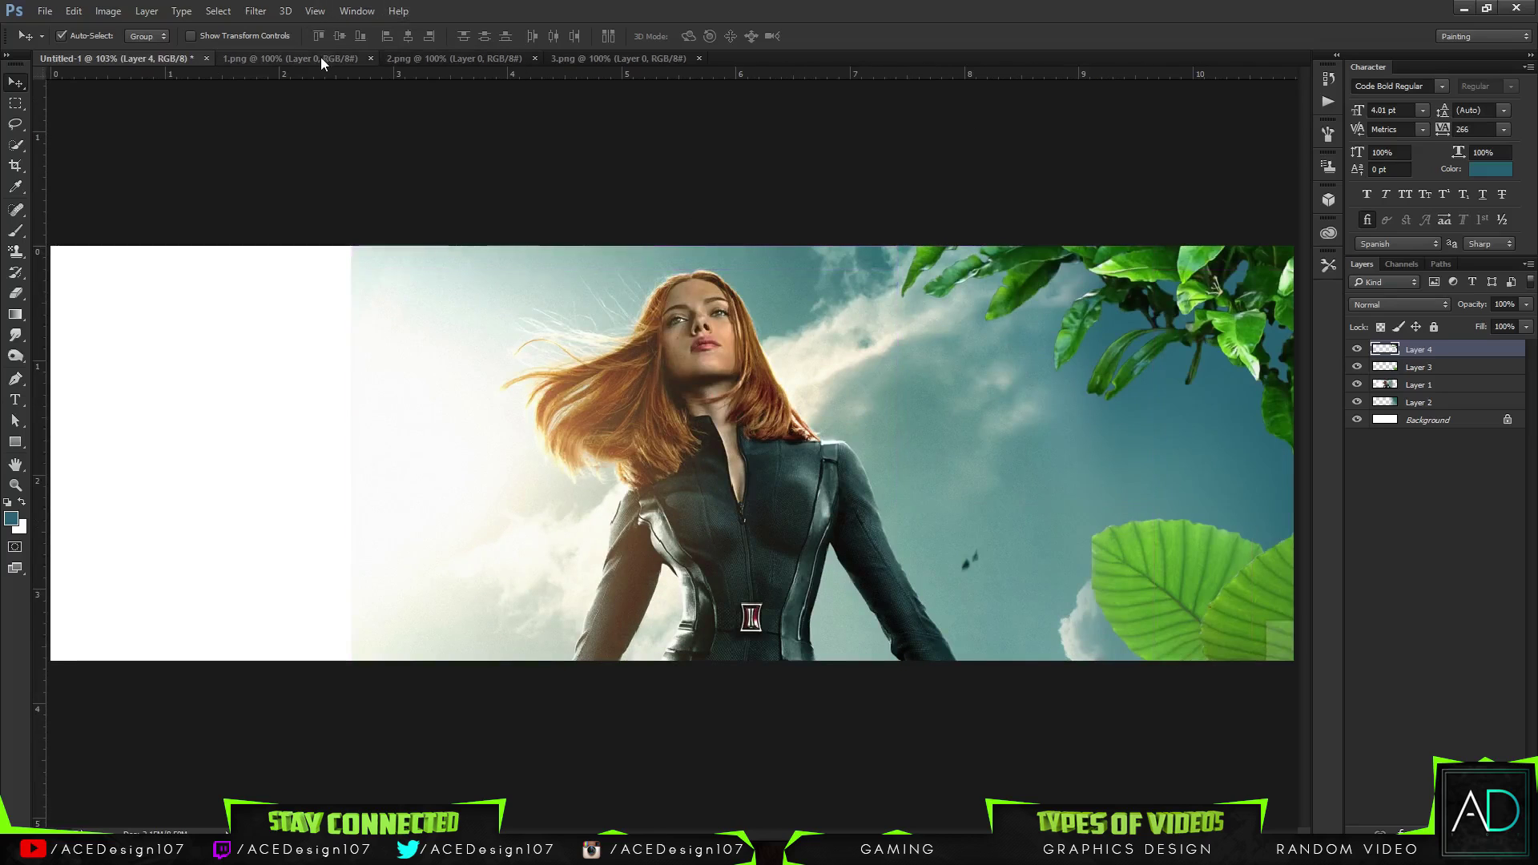
Drag the 3.png bush into the header as Layer 5, bottom-left, tilted about 10°
click(320, 58)
click(580, 56)
drag(424, 192, 314, 521)
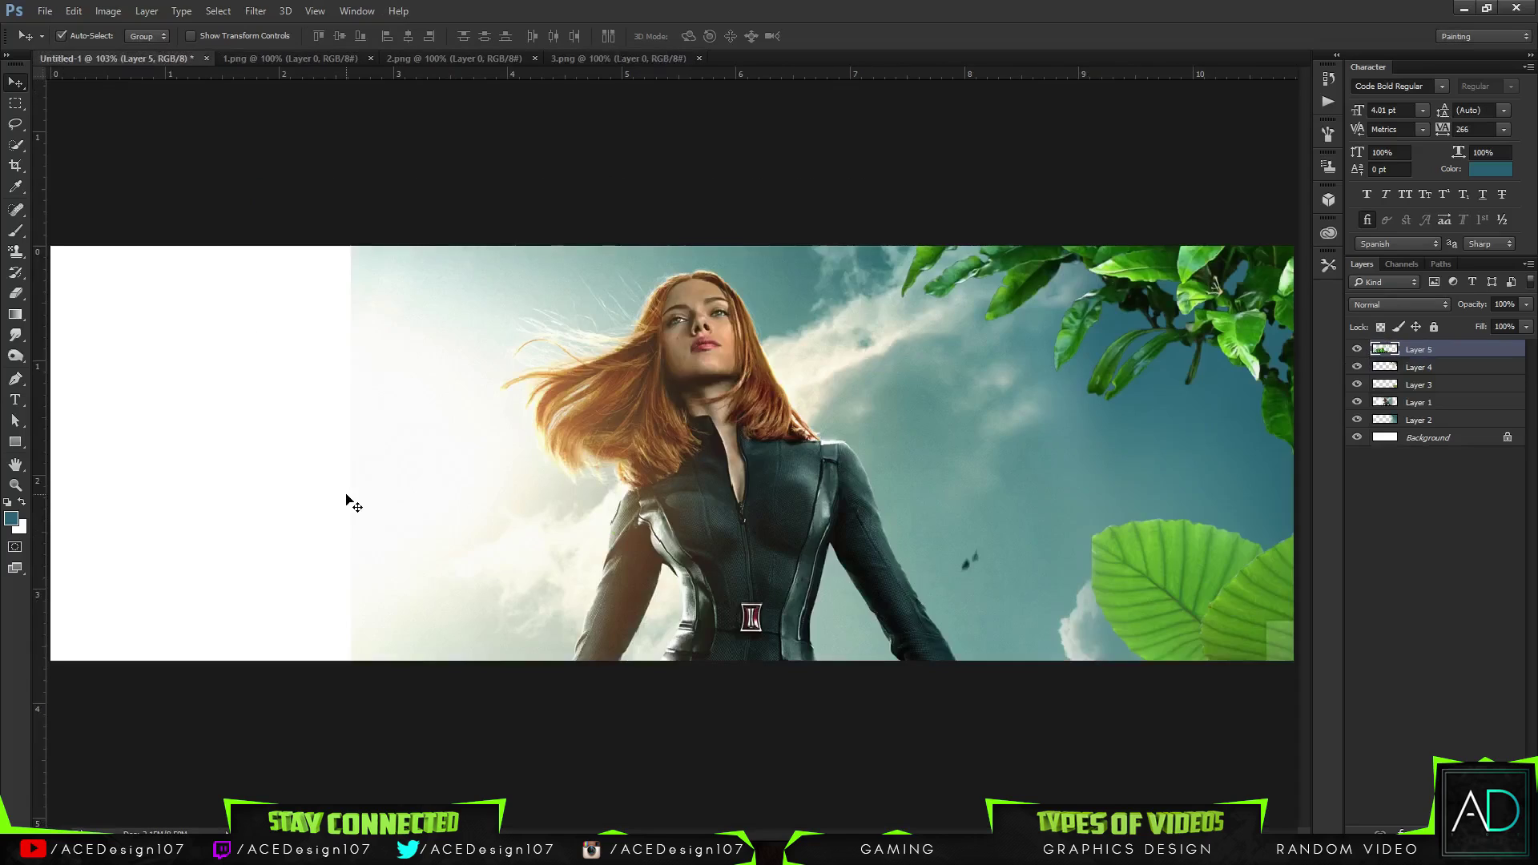
key(ctrl+t)
drag(661, 576, 384, 513)
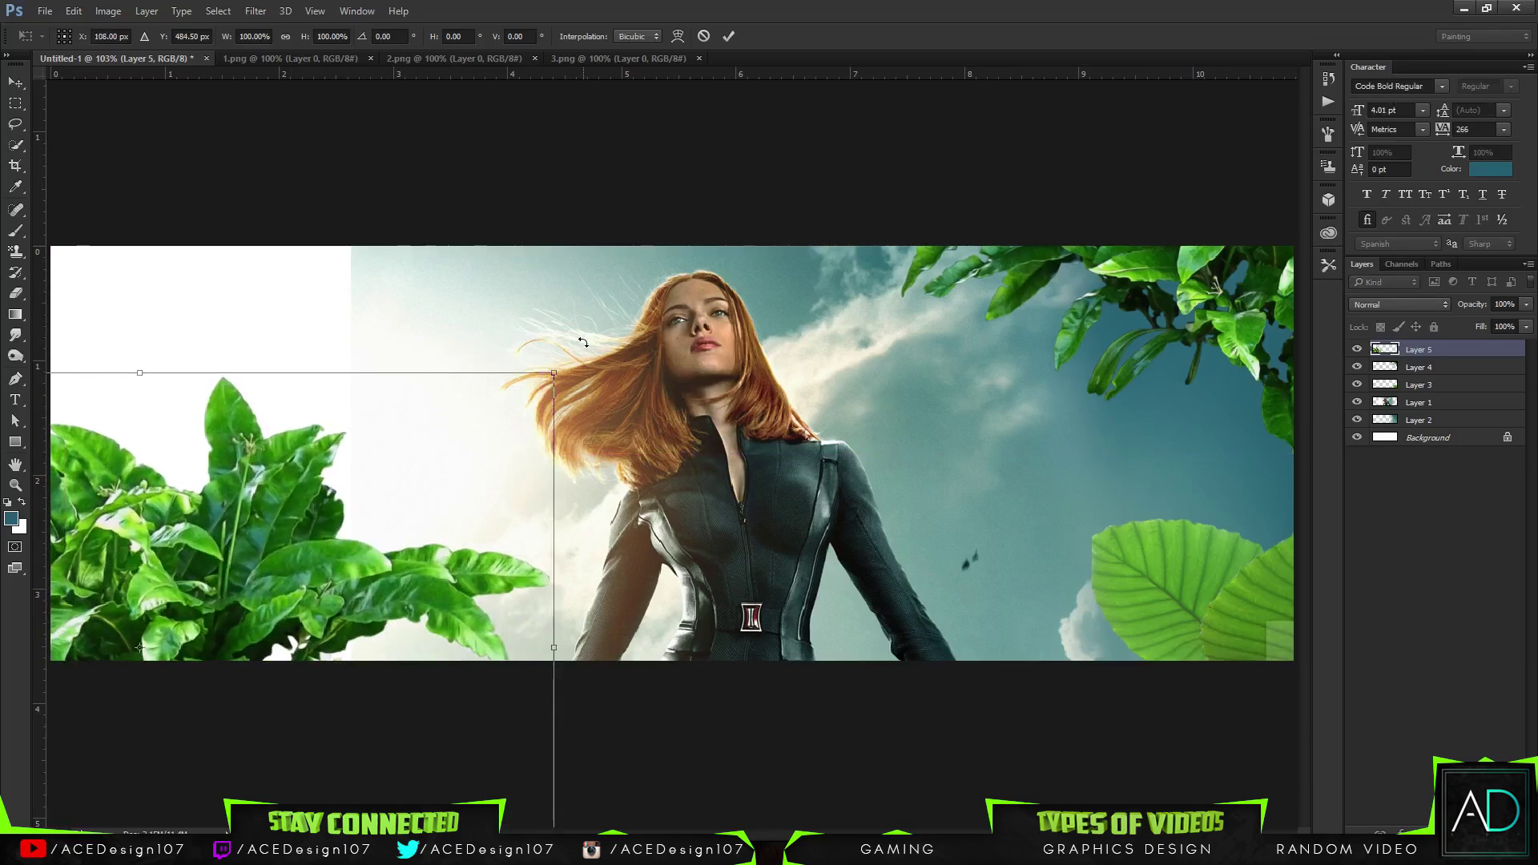
drag(561, 364, 597, 462)
drag(481, 549, 430, 526)
drag(628, 449, 617, 345)
drag(401, 561, 384, 577)
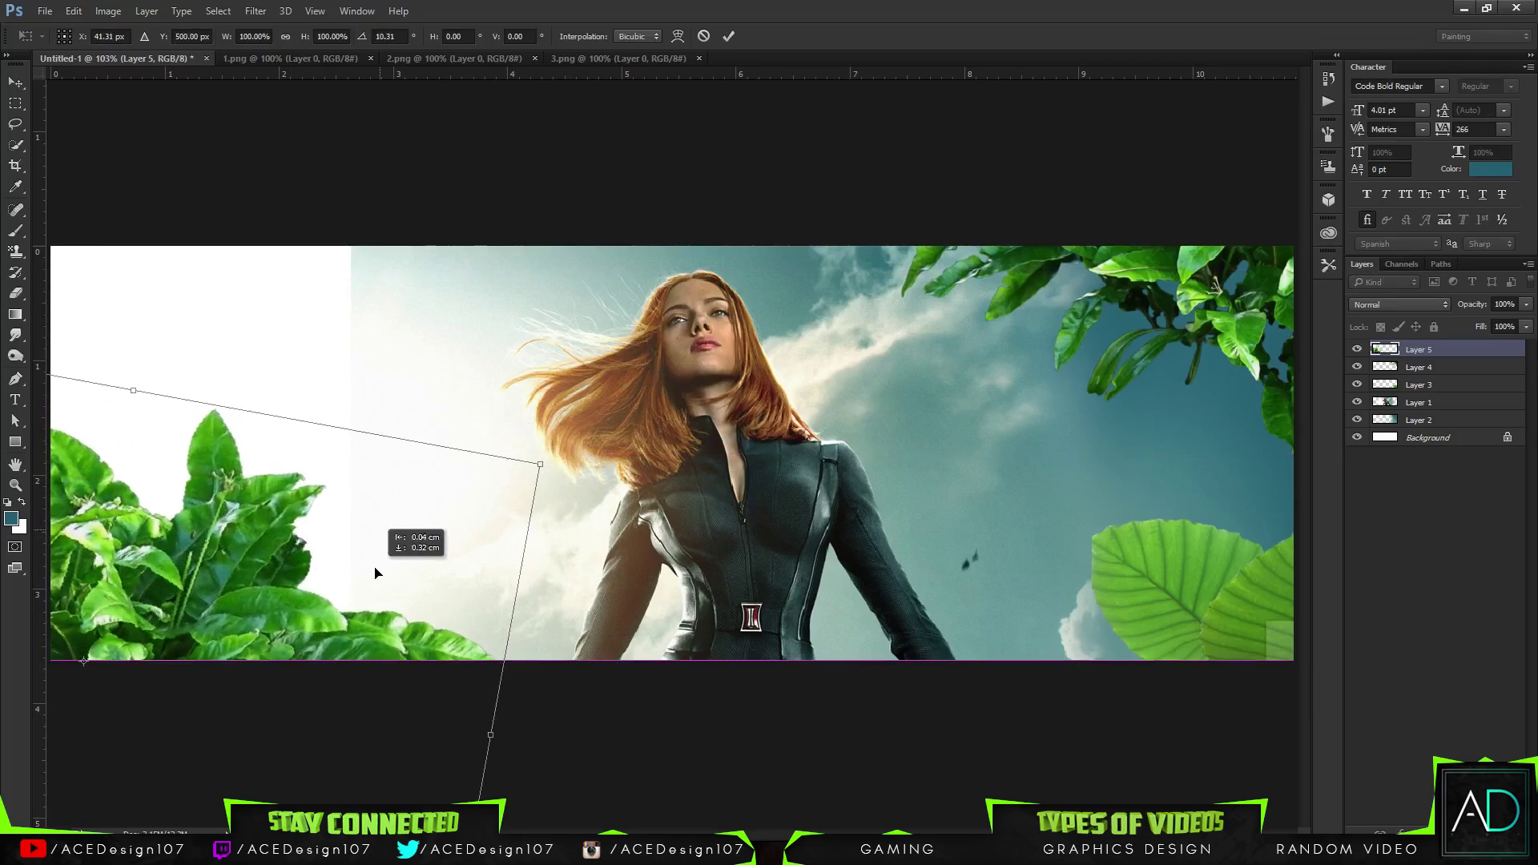
drag(577, 449, 570, 411)
key(Return)
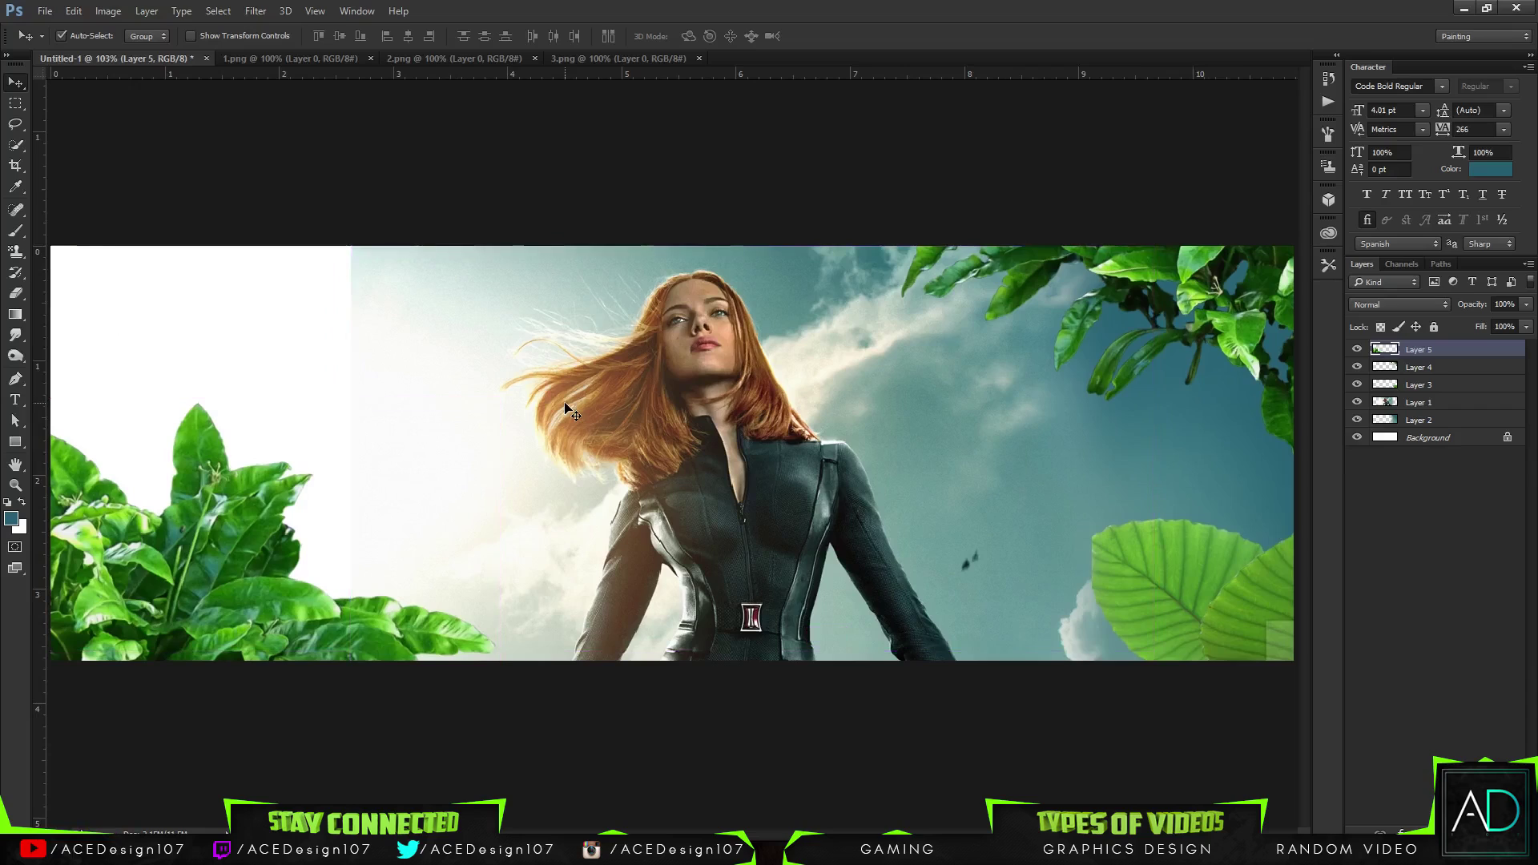
Drag 2.png's leaves into the top-left corner as Layer 6, below the bush layer
click(542, 60)
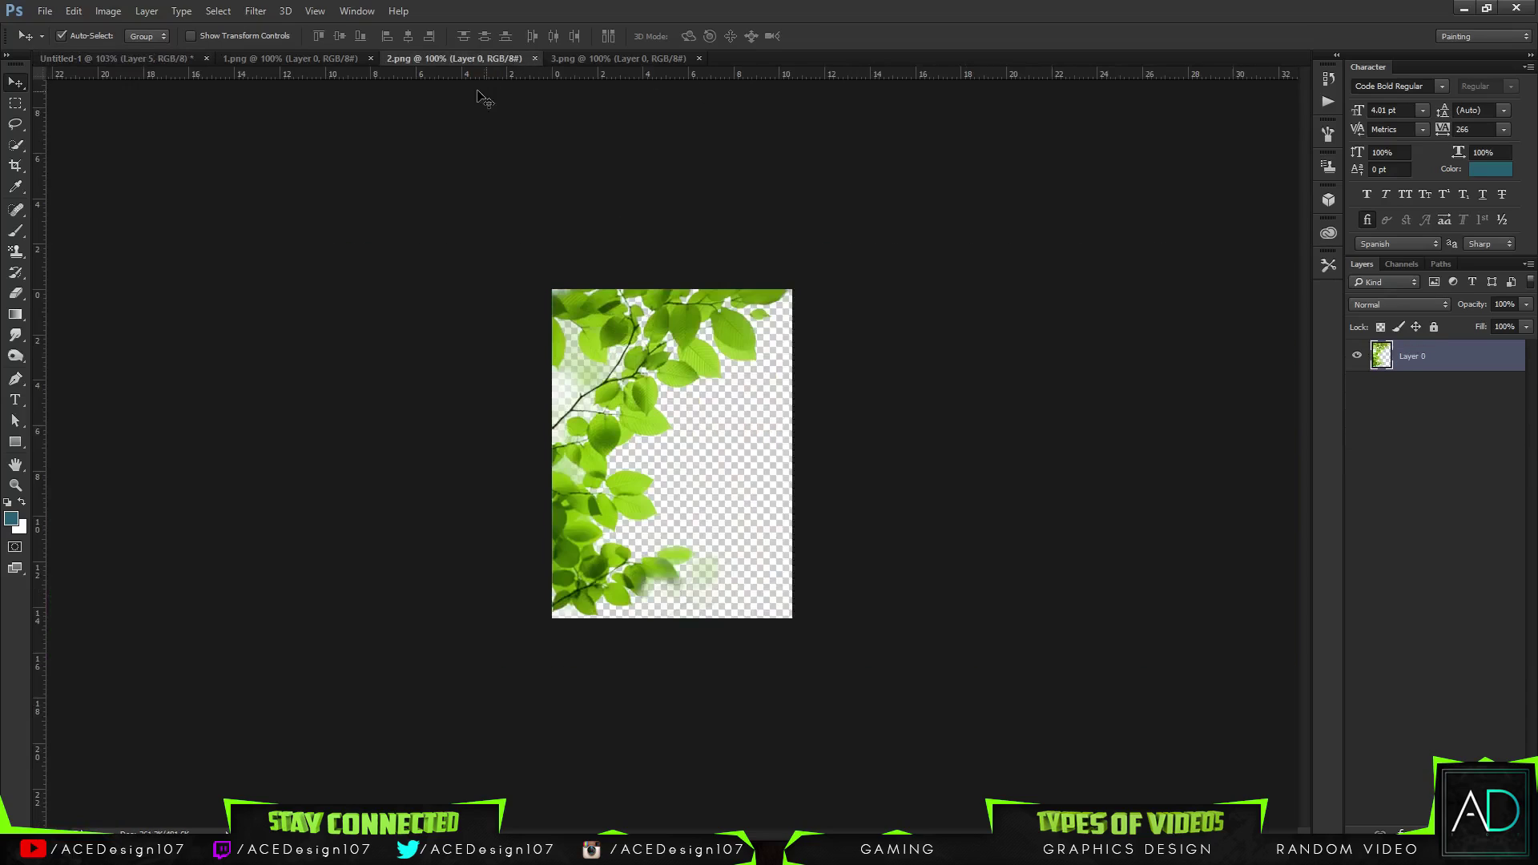
drag(594, 314, 161, 309)
key(ctrl+t)
key(Return)
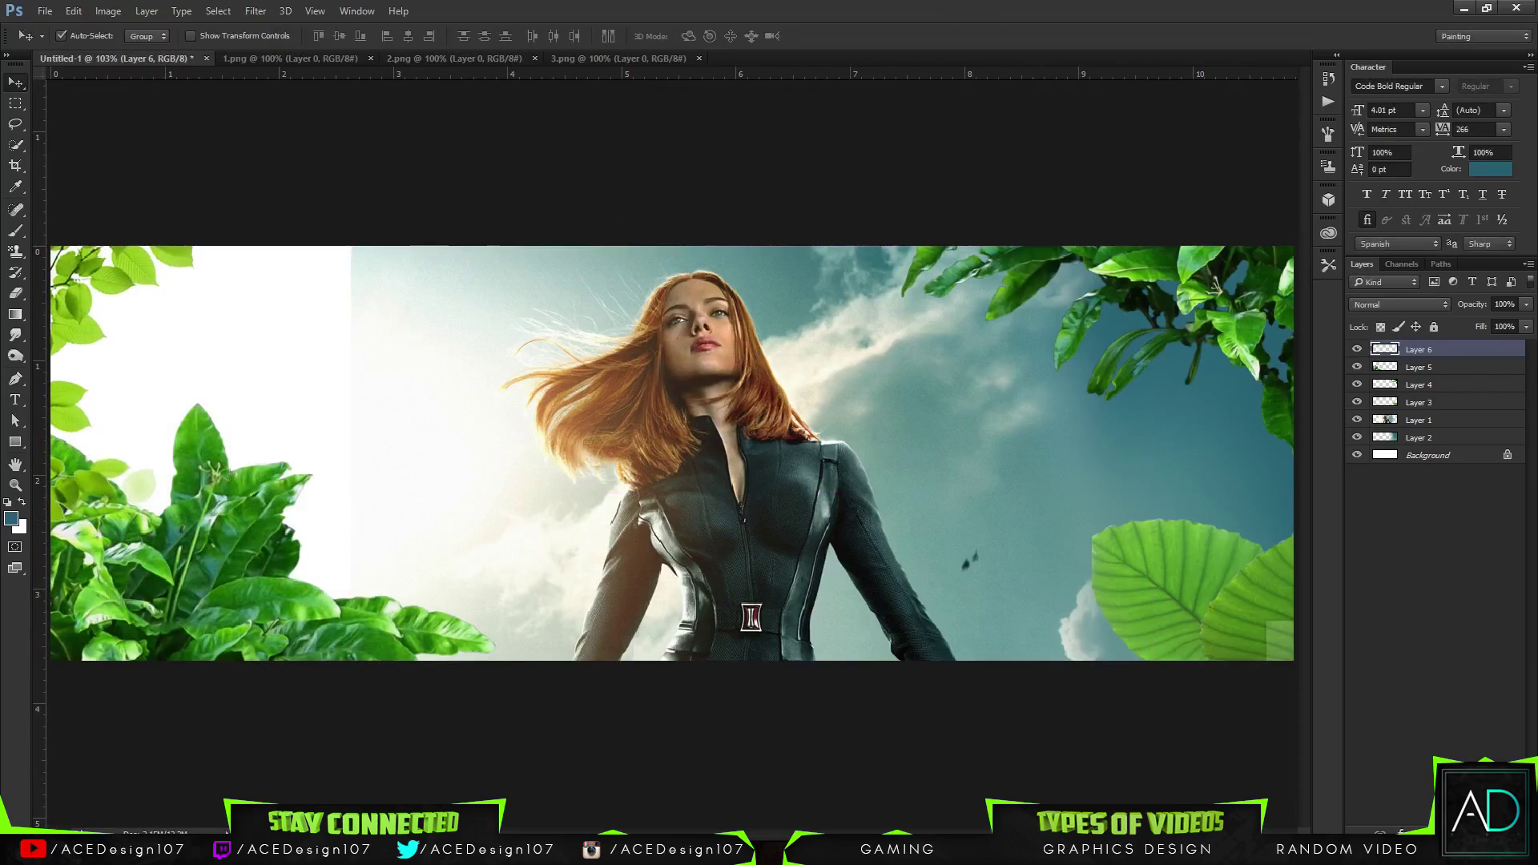
drag(1430, 355, 1431, 385)
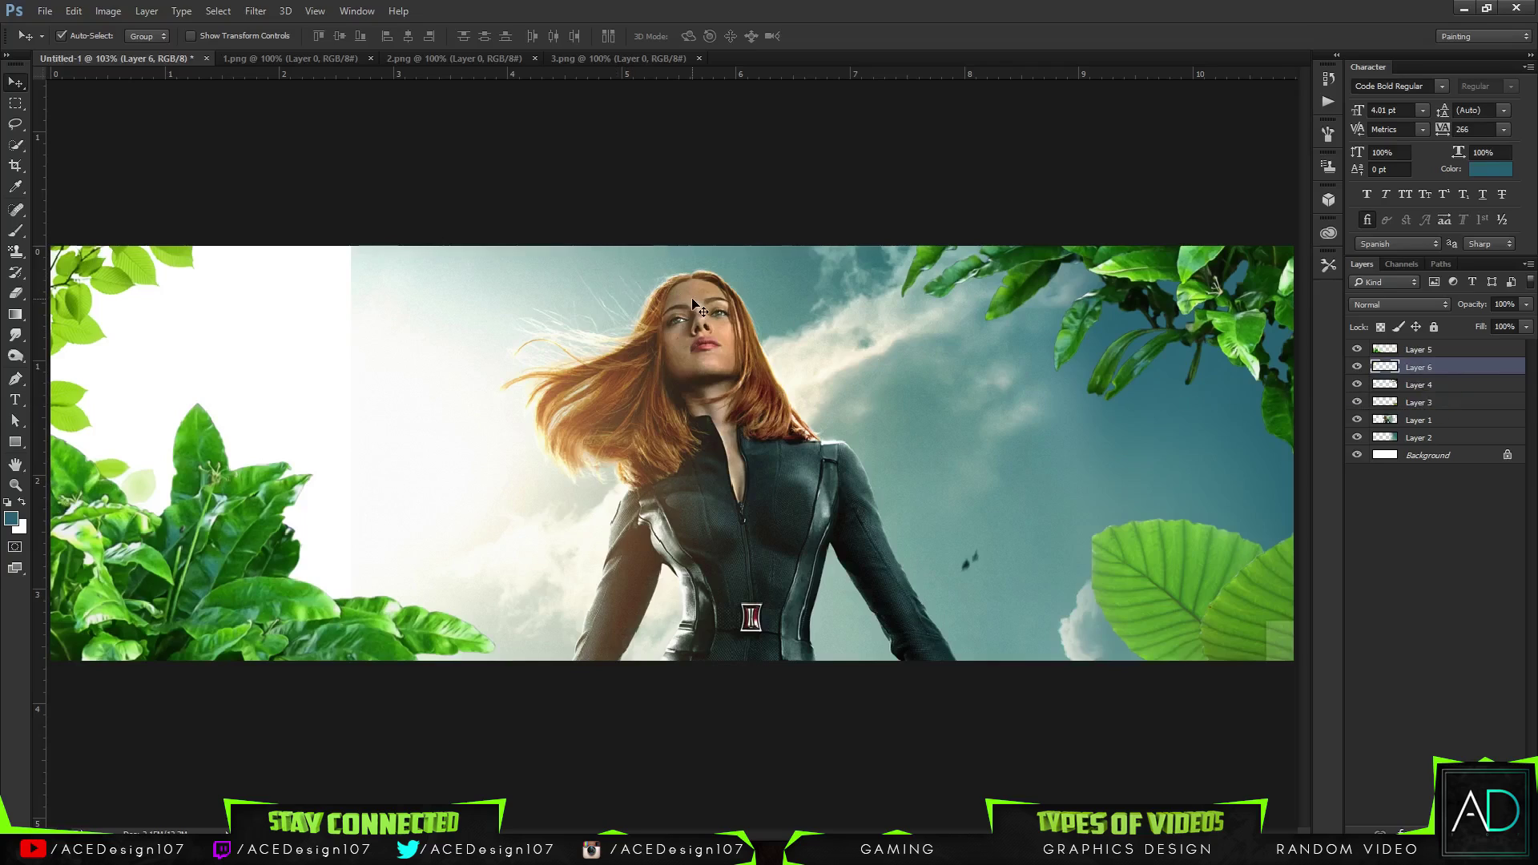
Scale the top-left leaves to 98% and reposition them in the corner
key(ctrl+minus)
key(ctrl+minus)
key(ctrl+t)
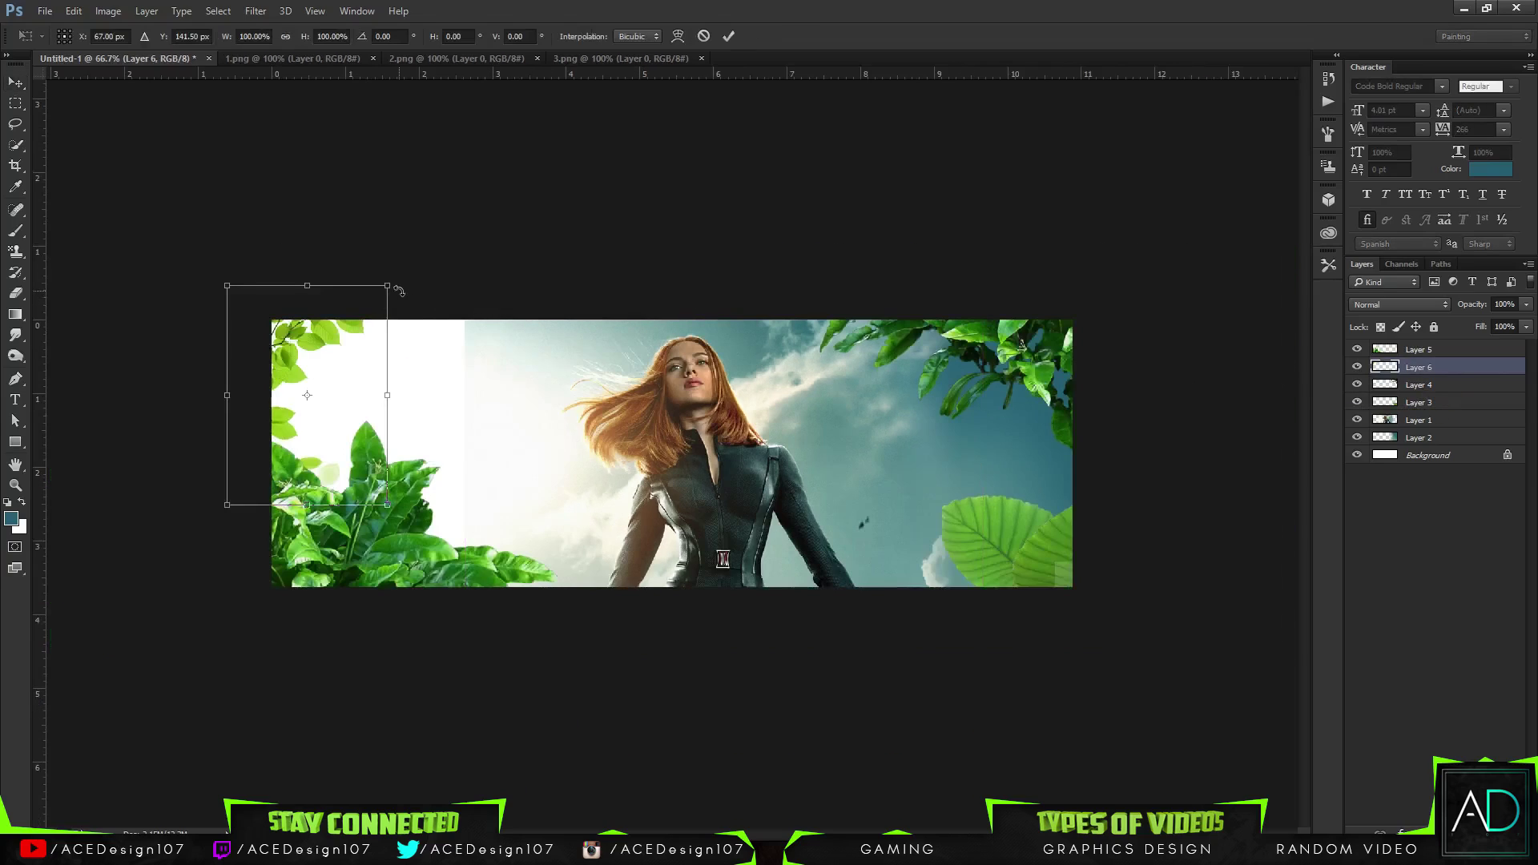
drag(387, 286, 423, 238)
drag(323, 327, 318, 357)
drag(413, 260, 320, 323)
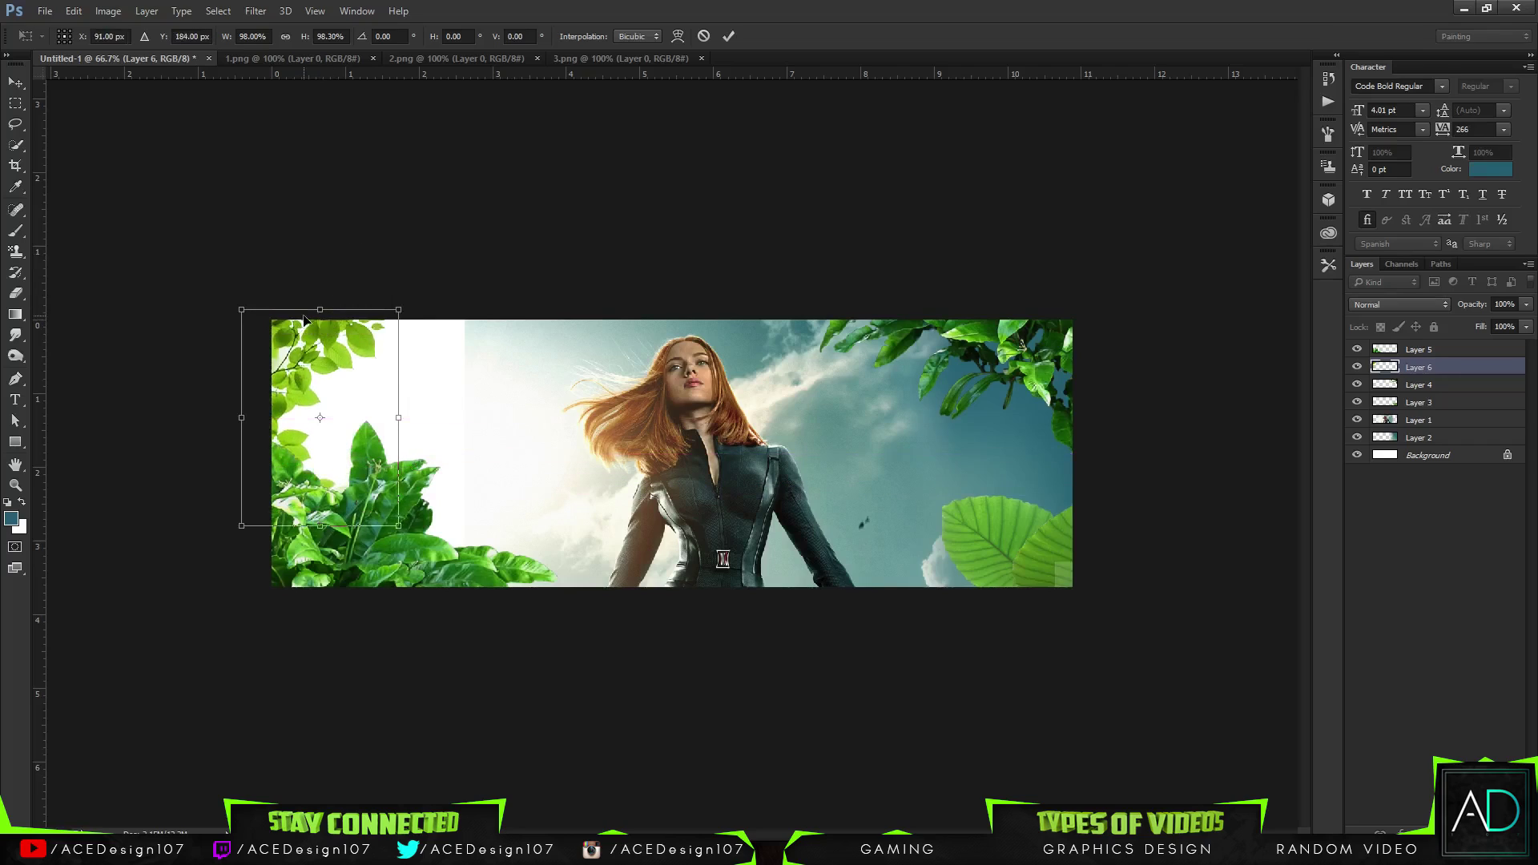
key(Return)
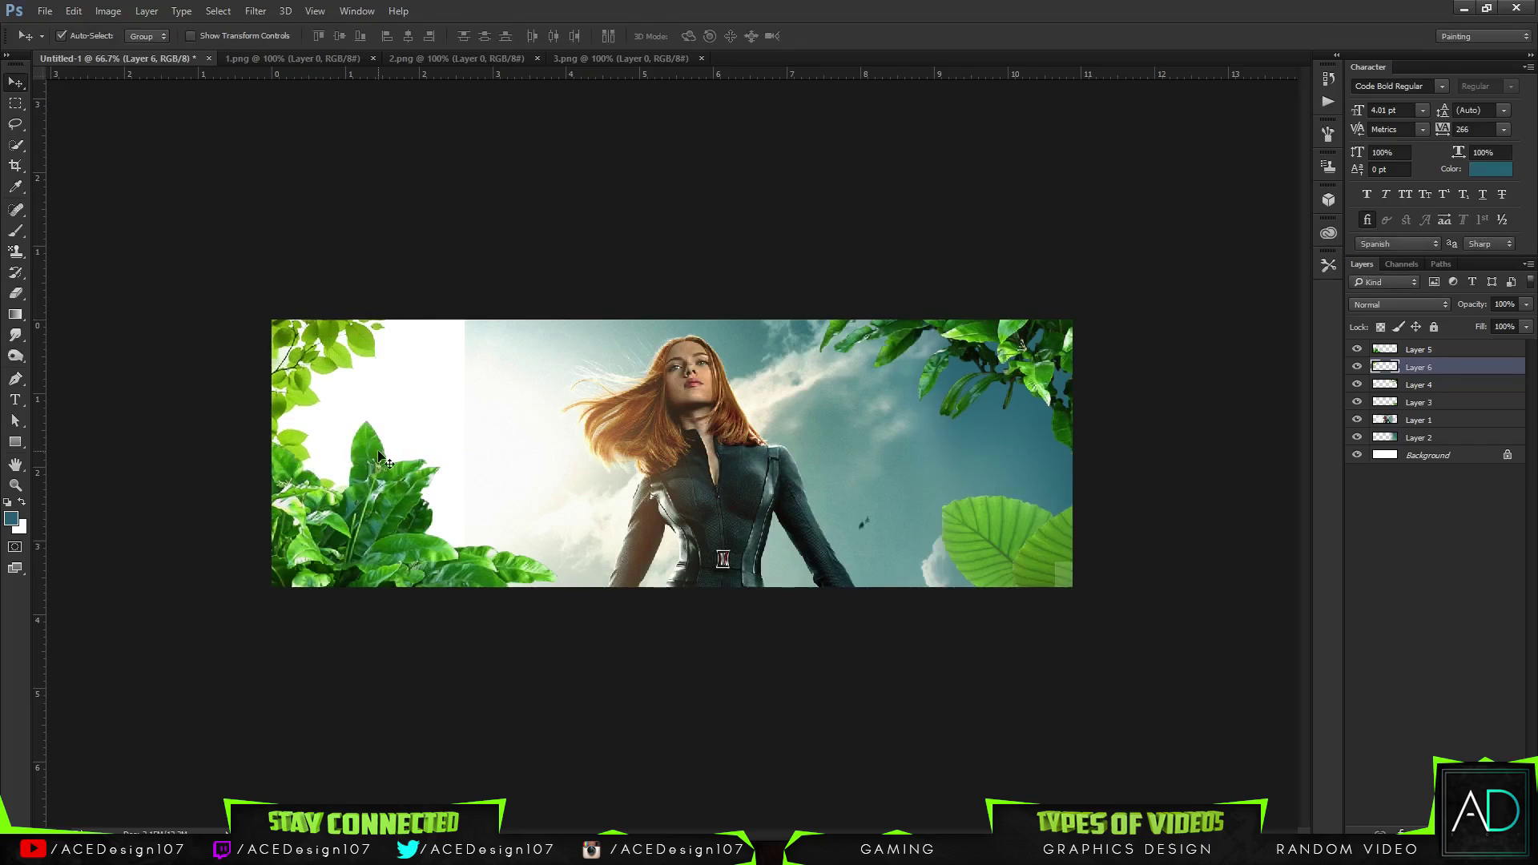
Nudge the bush on Layer 5 slightly down and left
key(e)
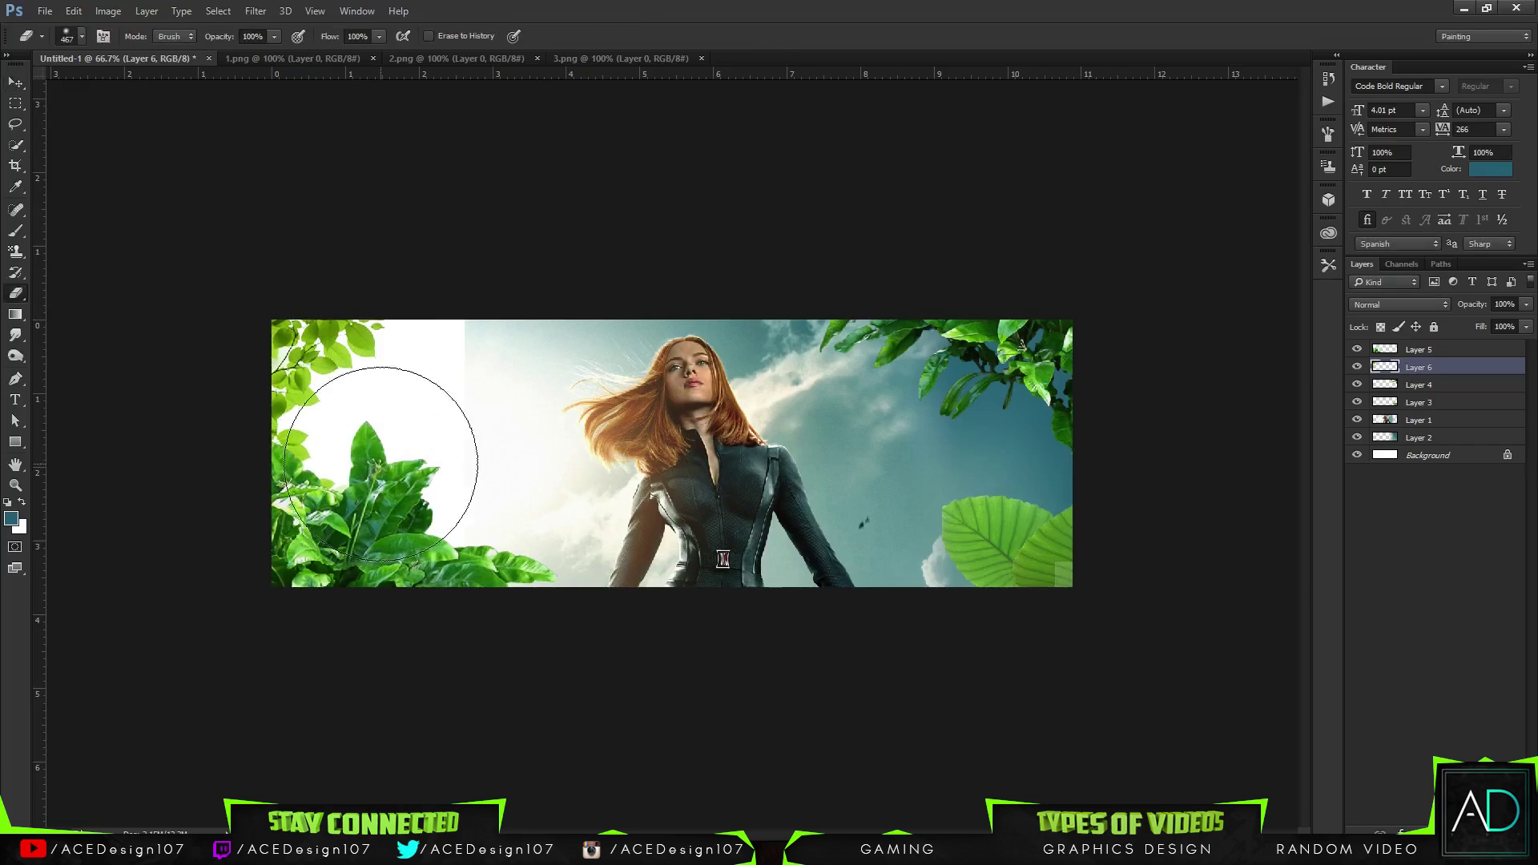
click(1442, 350)
key(ctrl+t)
mouse_move(393, 538)
mouse_down()
mouse_move(416, 564)
mouse_move(396, 551)
mouse_up()
key(Return)
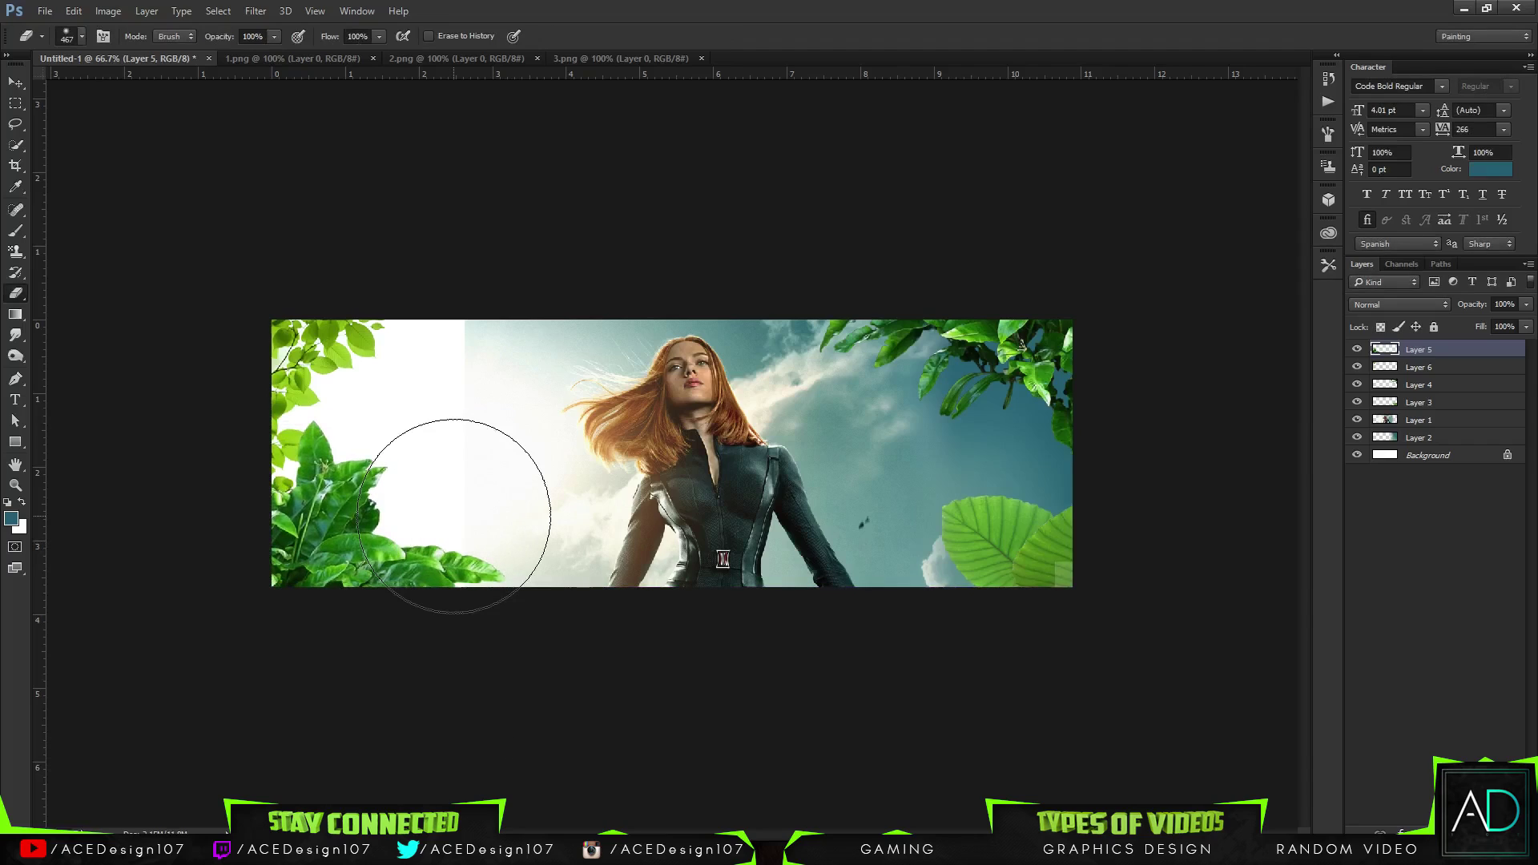
Drag the leaves from 2.png into the header document as a new layer
click(441, 62)
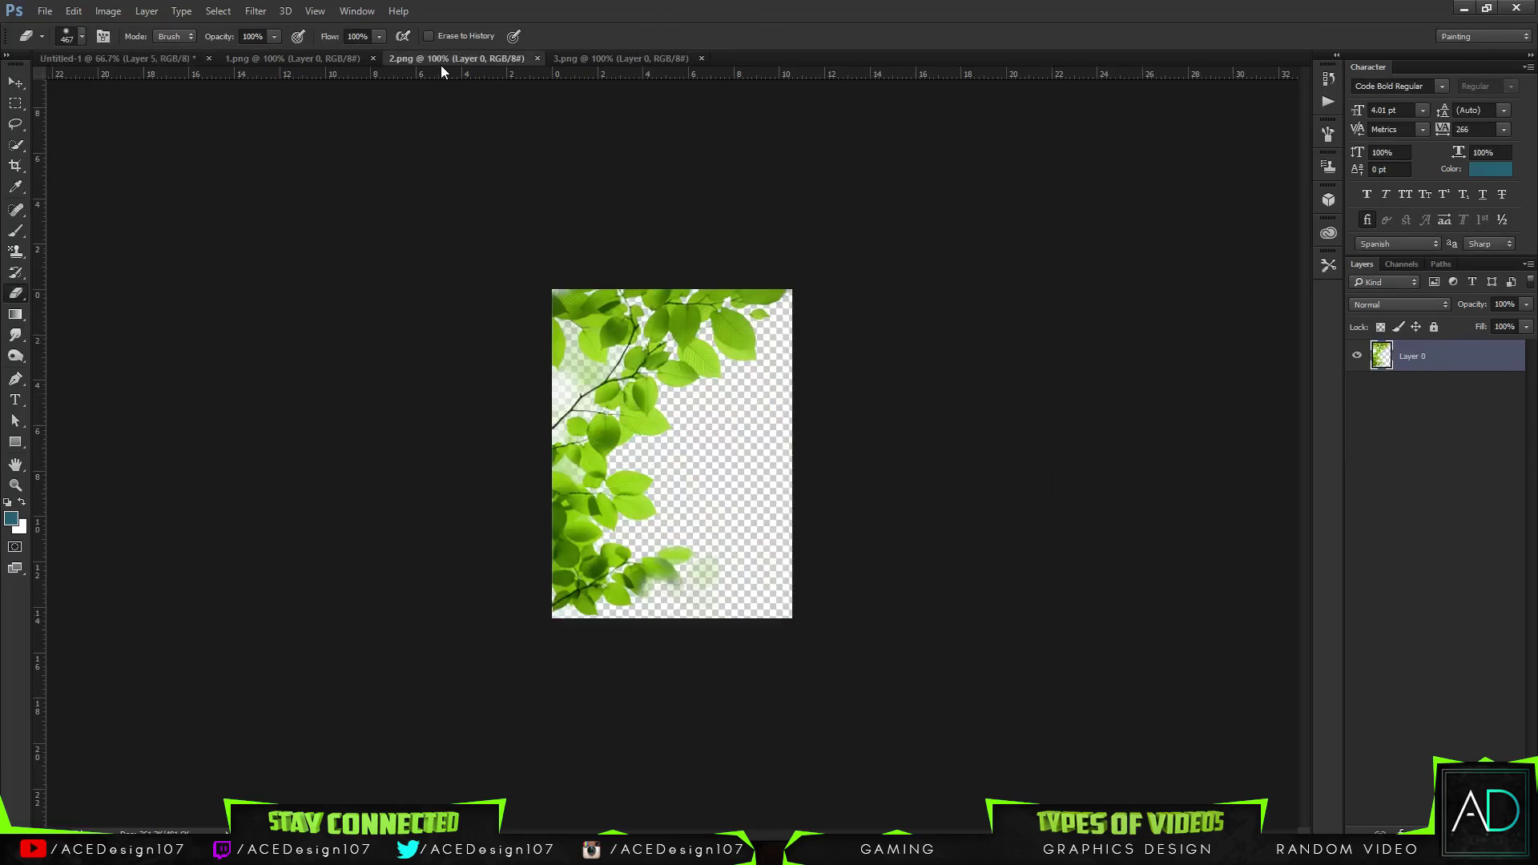
key(v)
drag(677, 346, 283, 72)
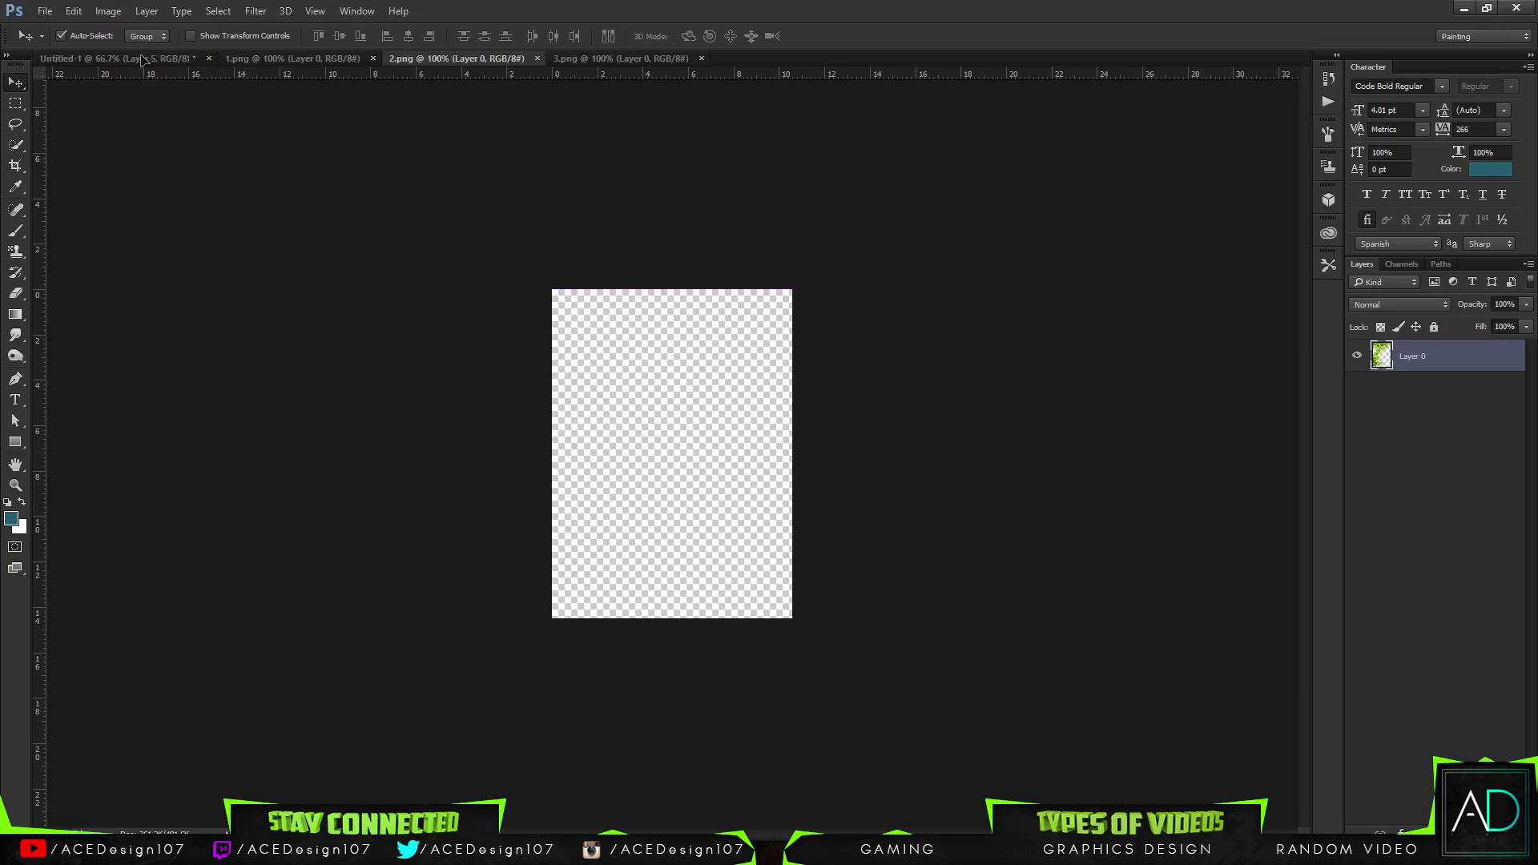
drag(143, 59, 566, 508)
Rotate the new leaves about -75° and place them at the bottom over her chest
key(ctrl+t)
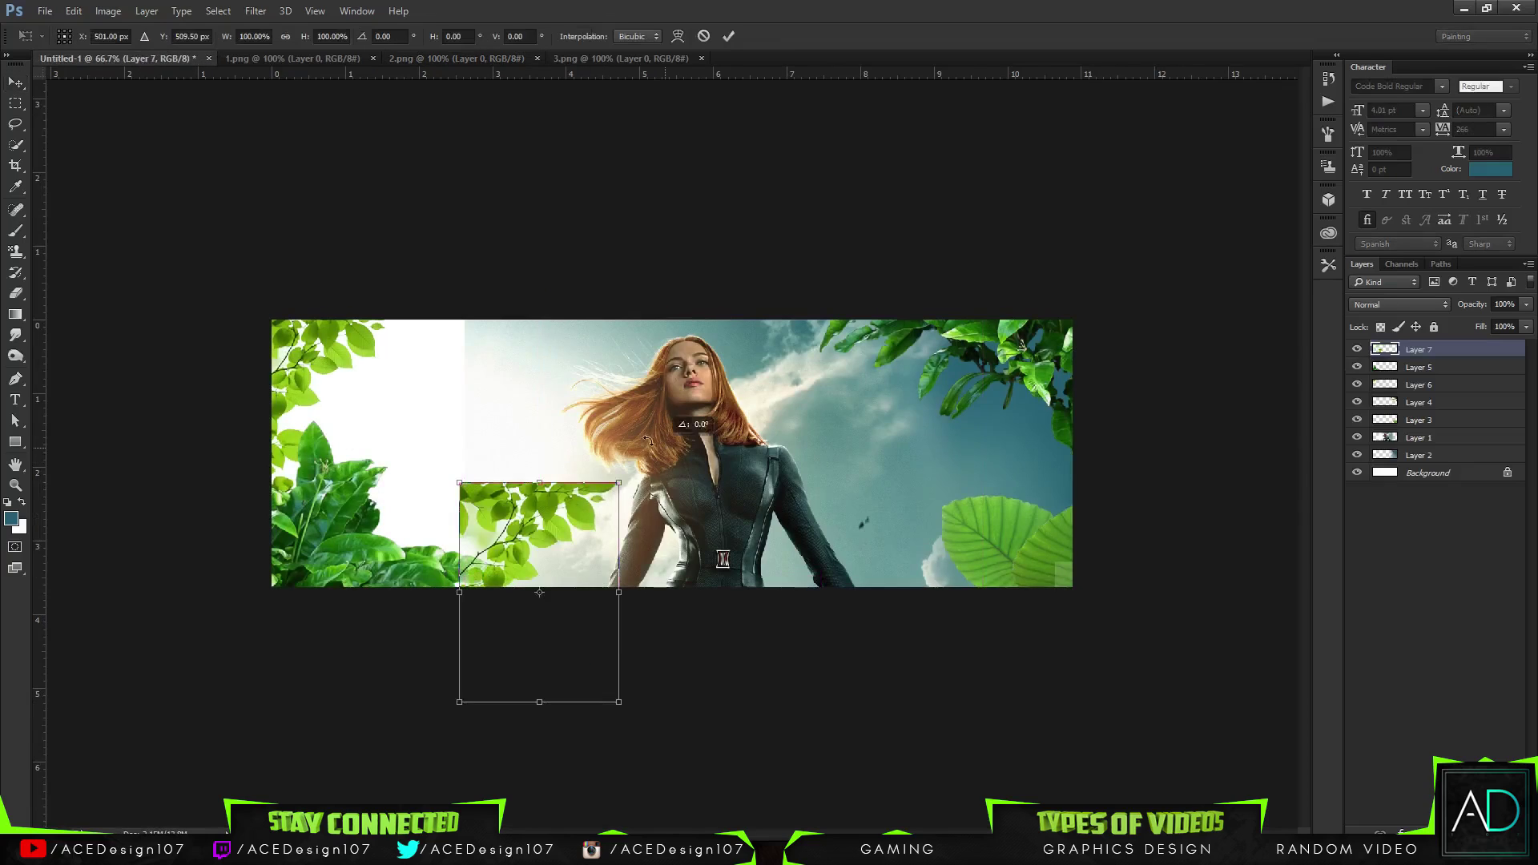
drag(648, 440, 383, 536)
drag(561, 610, 723, 513)
drag(826, 594, 885, 555)
drag(737, 551, 669, 584)
key(Return)
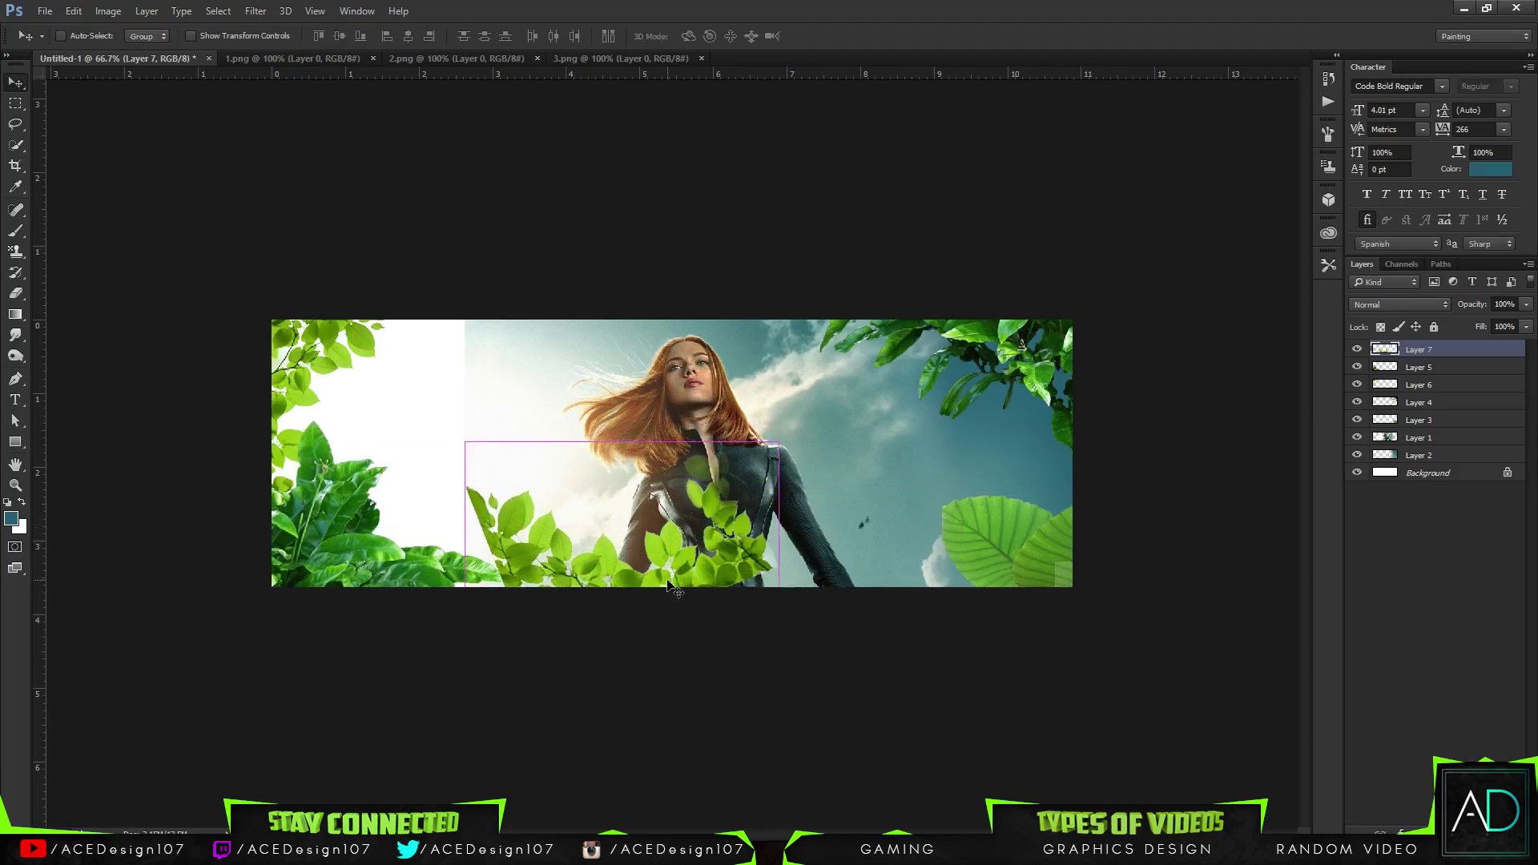
Erase the faint ghosted leaves and the leaf over her chest with a 66% hardness eraser
key(ctrl+plus)
key(e)
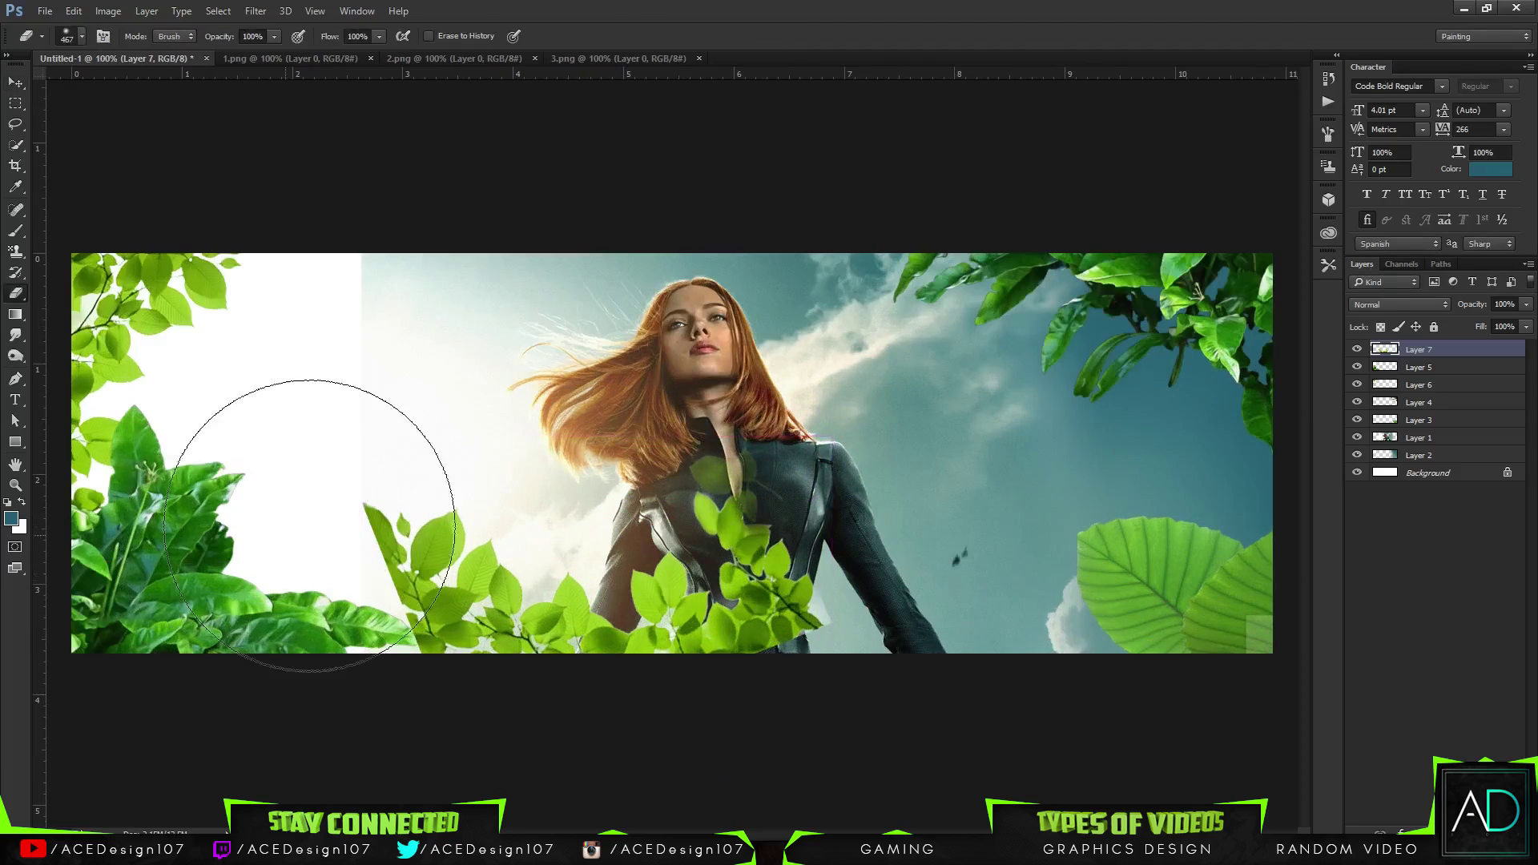
mouse_move(327, 519)
mouse_down()
mouse_move(333, 619)
mouse_move(315, 660)
mouse_move(363, 557)
mouse_up()
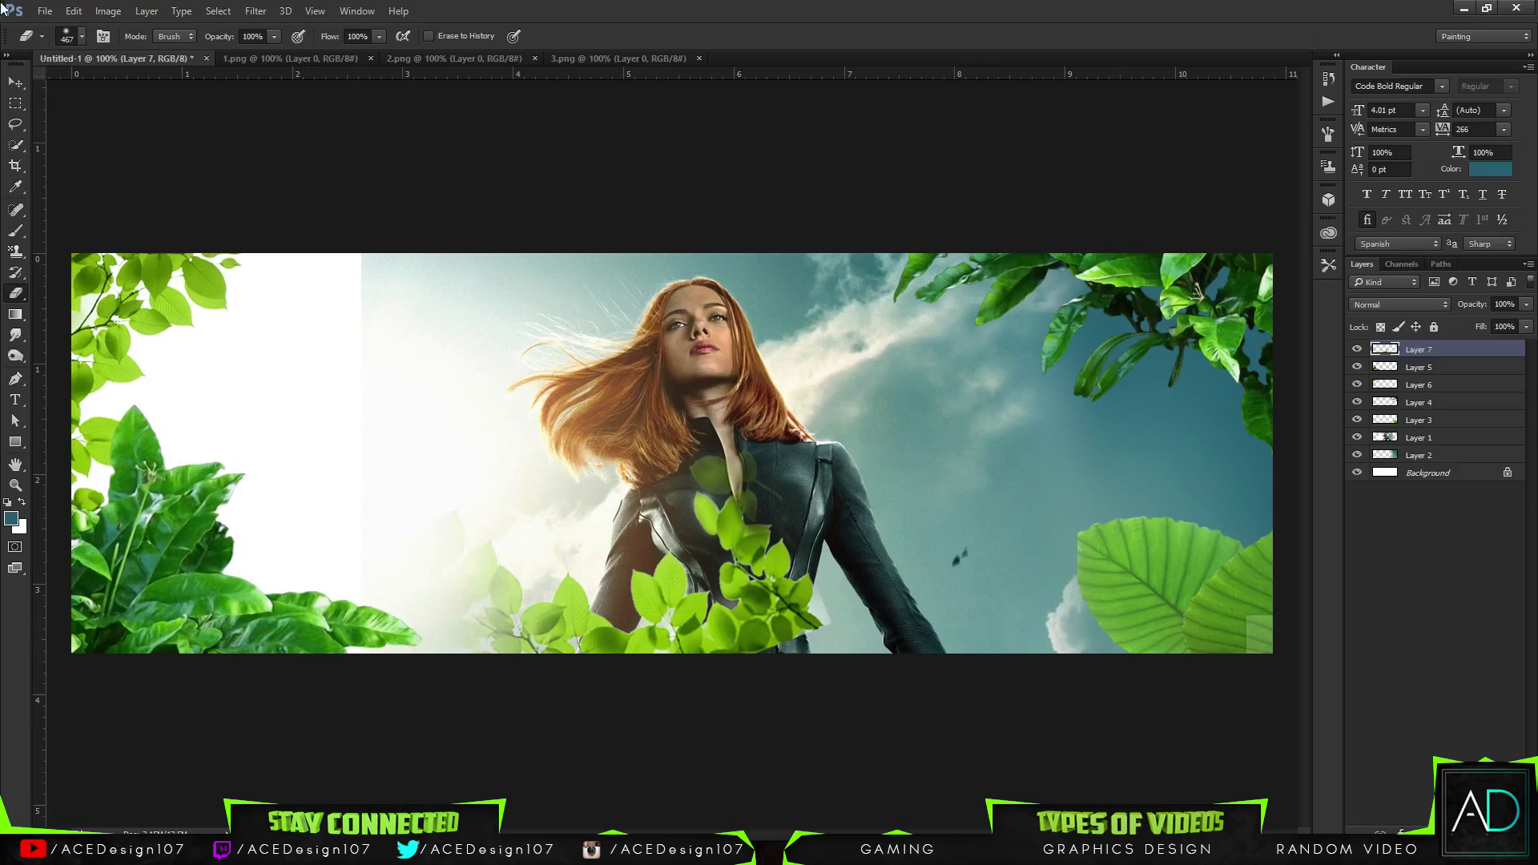
click(80, 36)
key(Return)
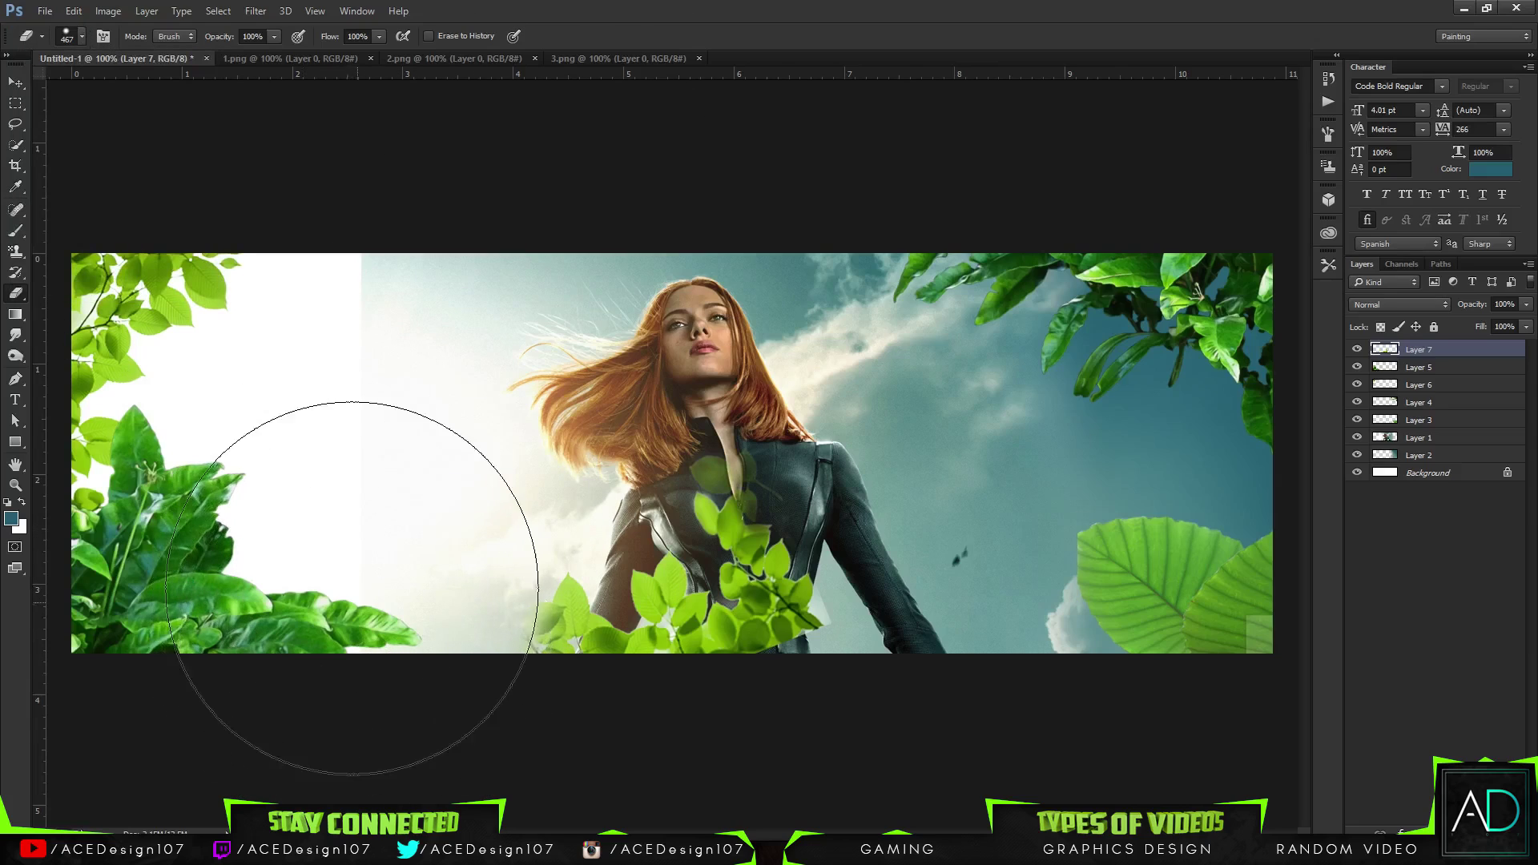
drag(721, 305, 898, 319)
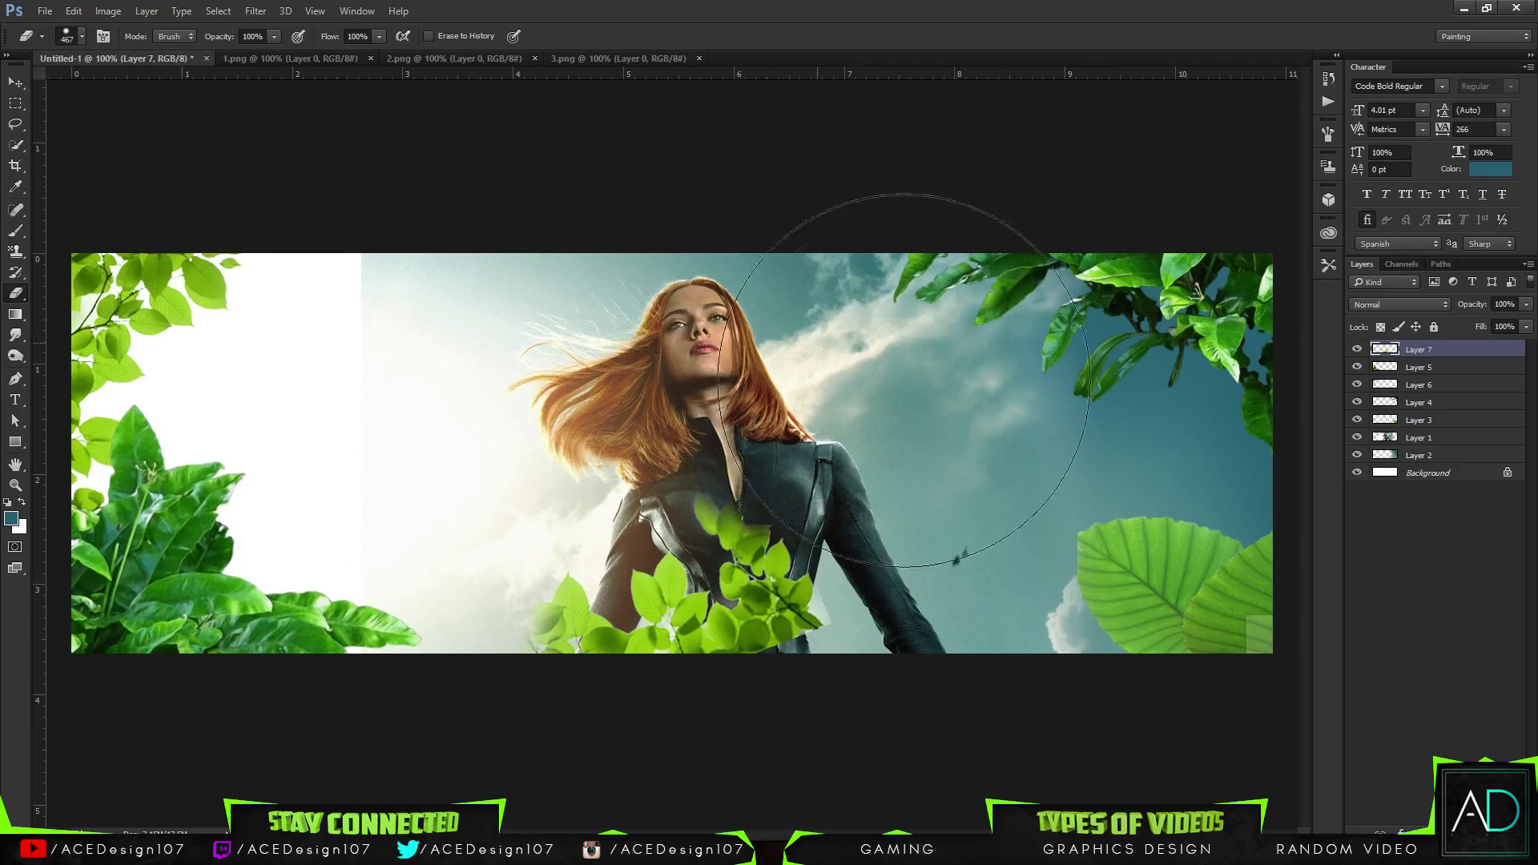
Try moving the lower leaves left and down with a 10° tilt, then cancel it
key(ctrl+t)
drag(750, 621, 711, 653)
drag(837, 461, 869, 527)
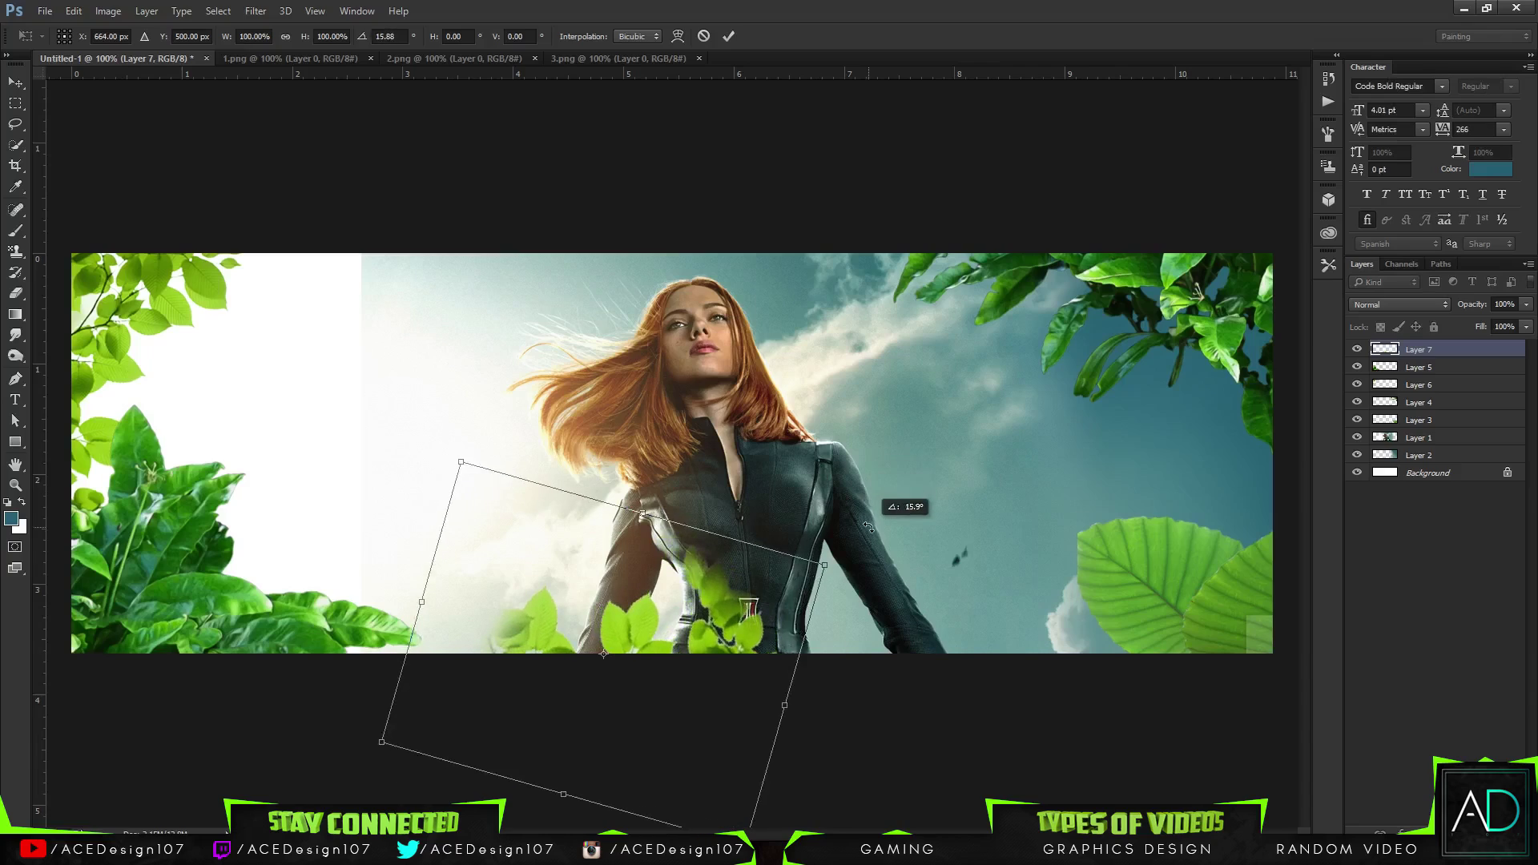
click(703, 37)
Restore the erased leaves, then tilt the lower leaves about 11°
key(ctrl+alt+z)
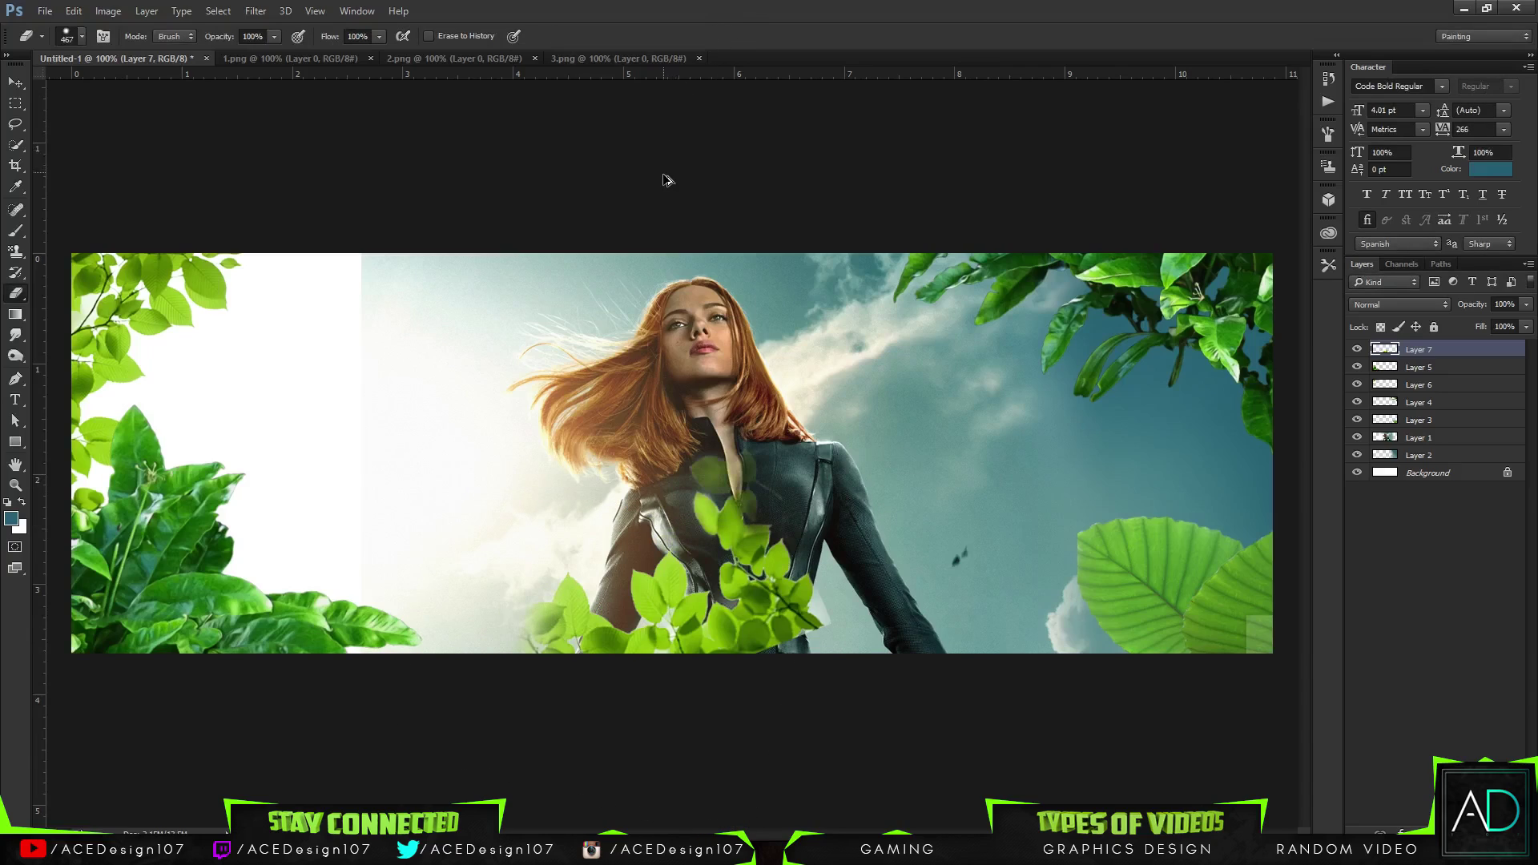
key(ctrl+alt+z)
key(ctrl+alt+z)
key(ctrl+alt+z)
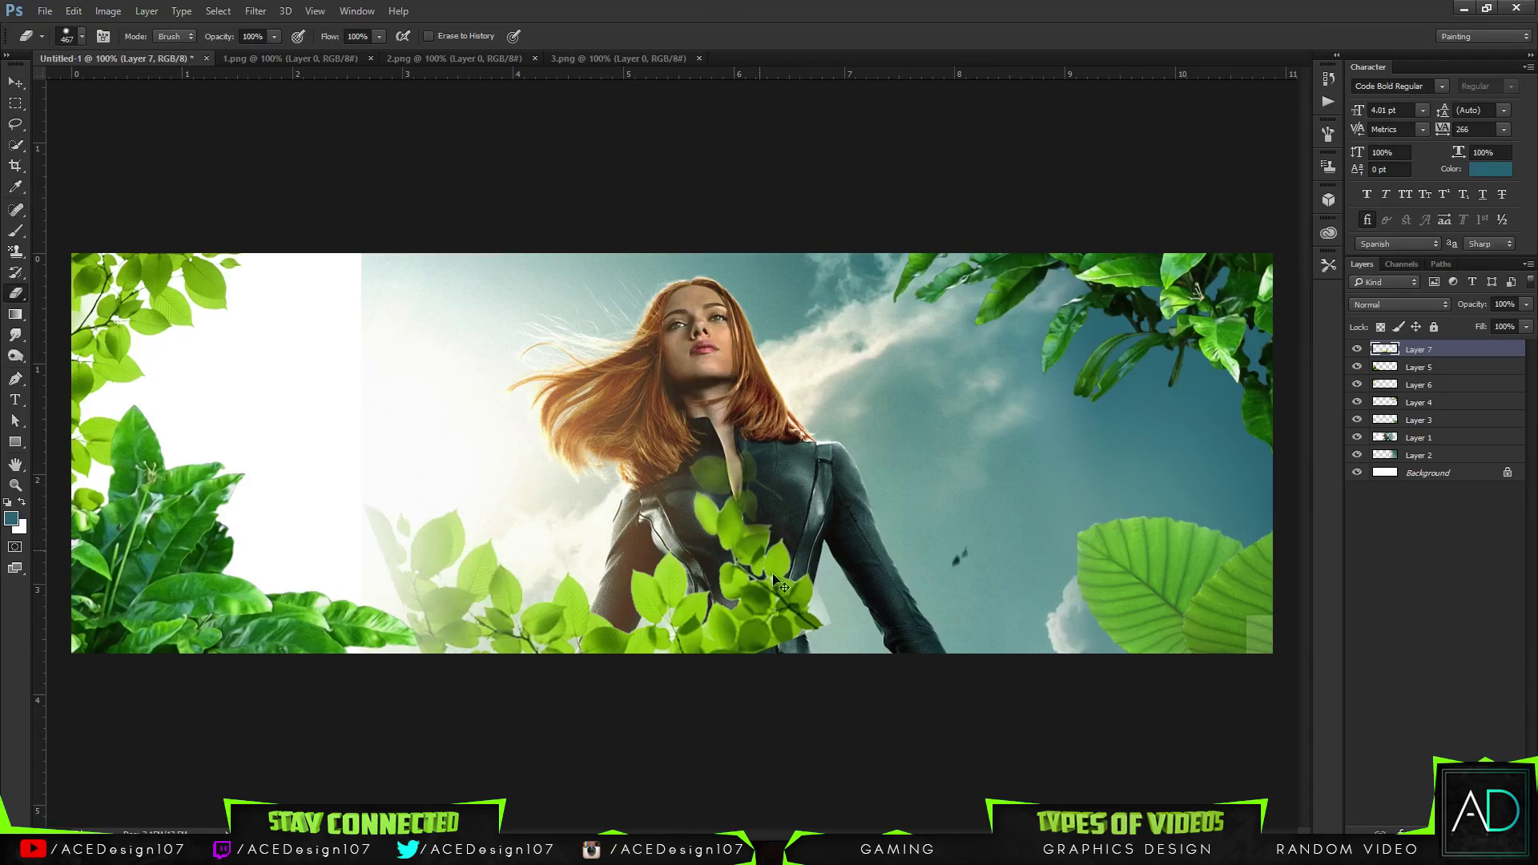
key(ctrl+t)
drag(869, 402, 905, 460)
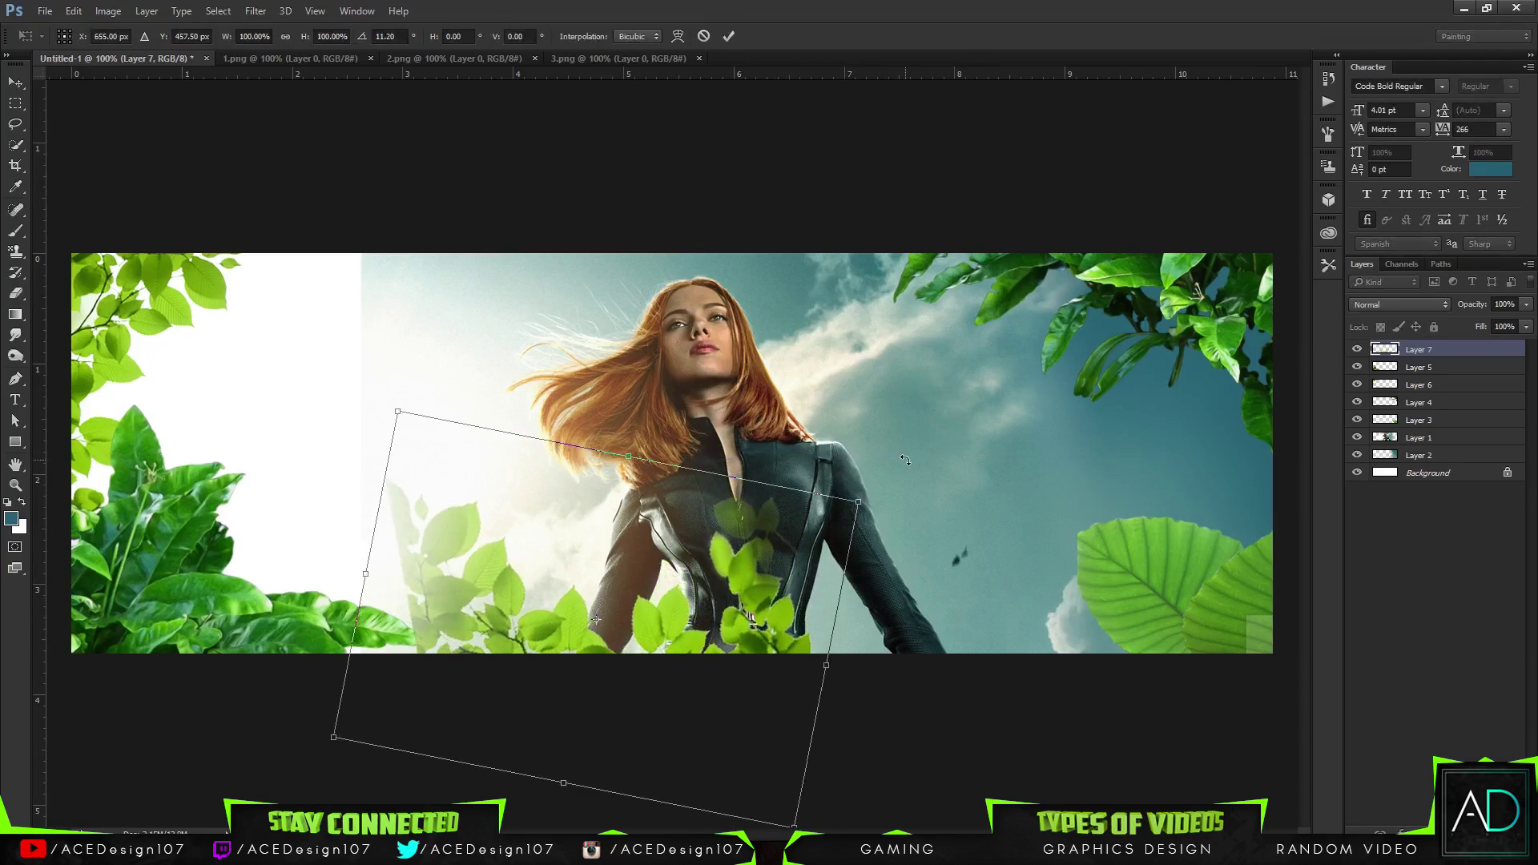
key(Return)
Set the eraser to 80% hardness and 61 px size after a test erase of the bottom-left leaves
key(e)
click(82, 37)
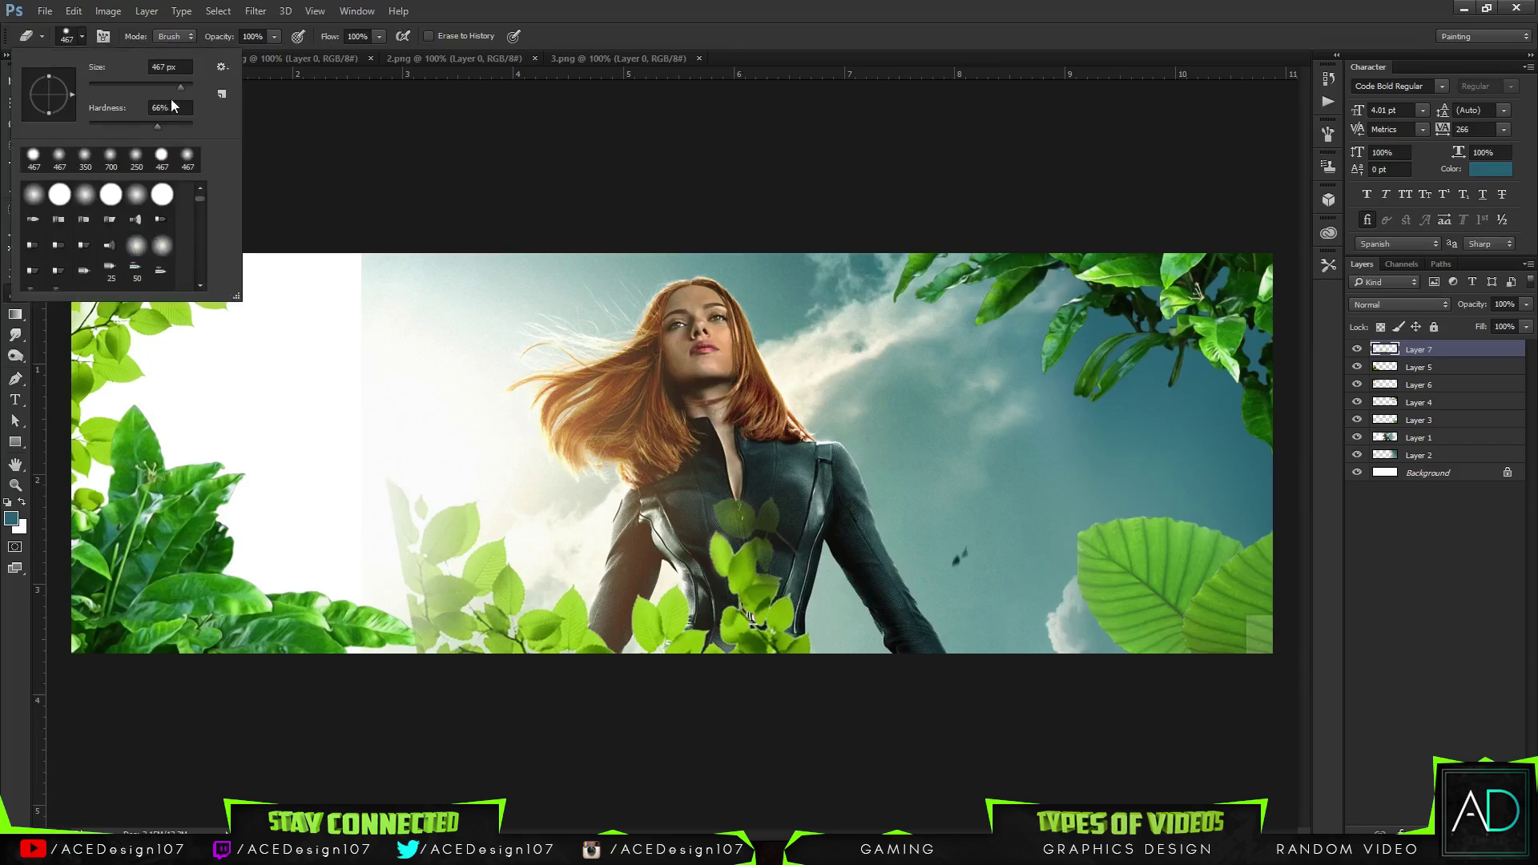
key(Return)
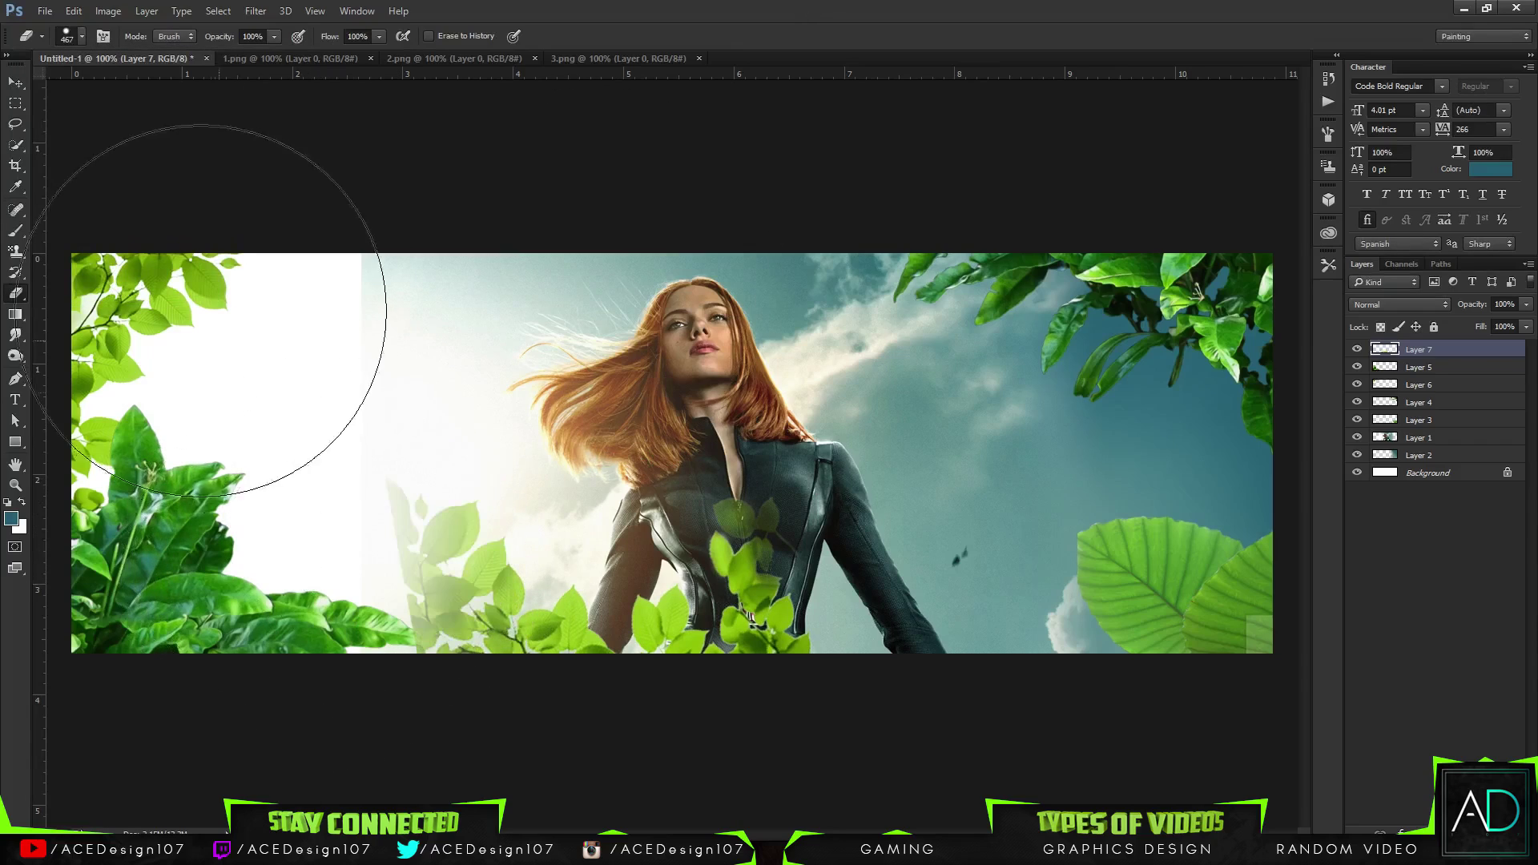
click(78, 36)
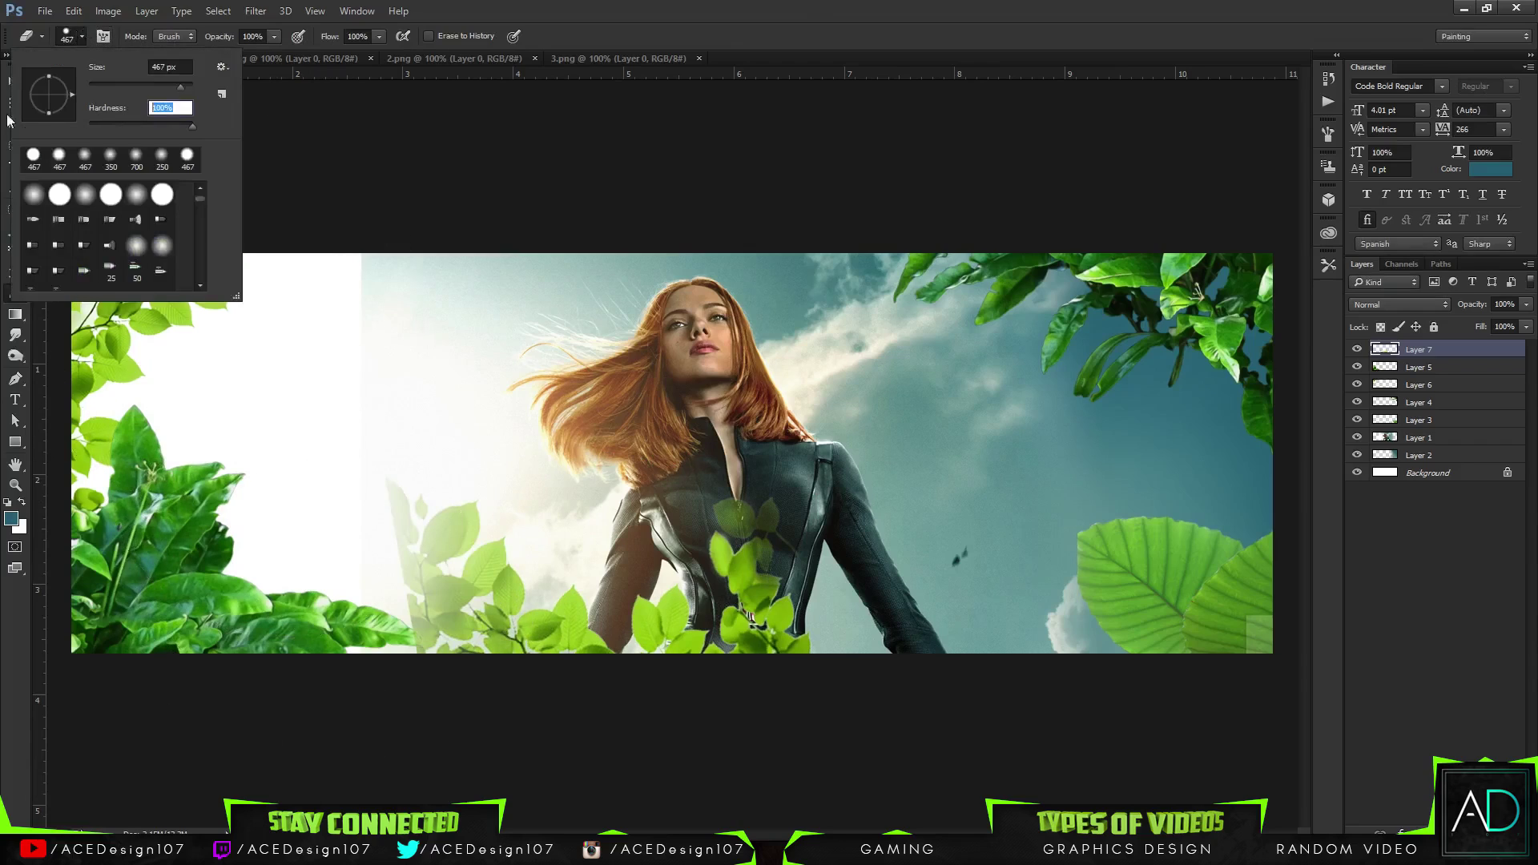
text(80)
key(Return)
mouse_move(384, 521)
mouse_down()
mouse_move(309, 532)
mouse_move(302, 636)
mouse_move(293, 597)
mouse_up()
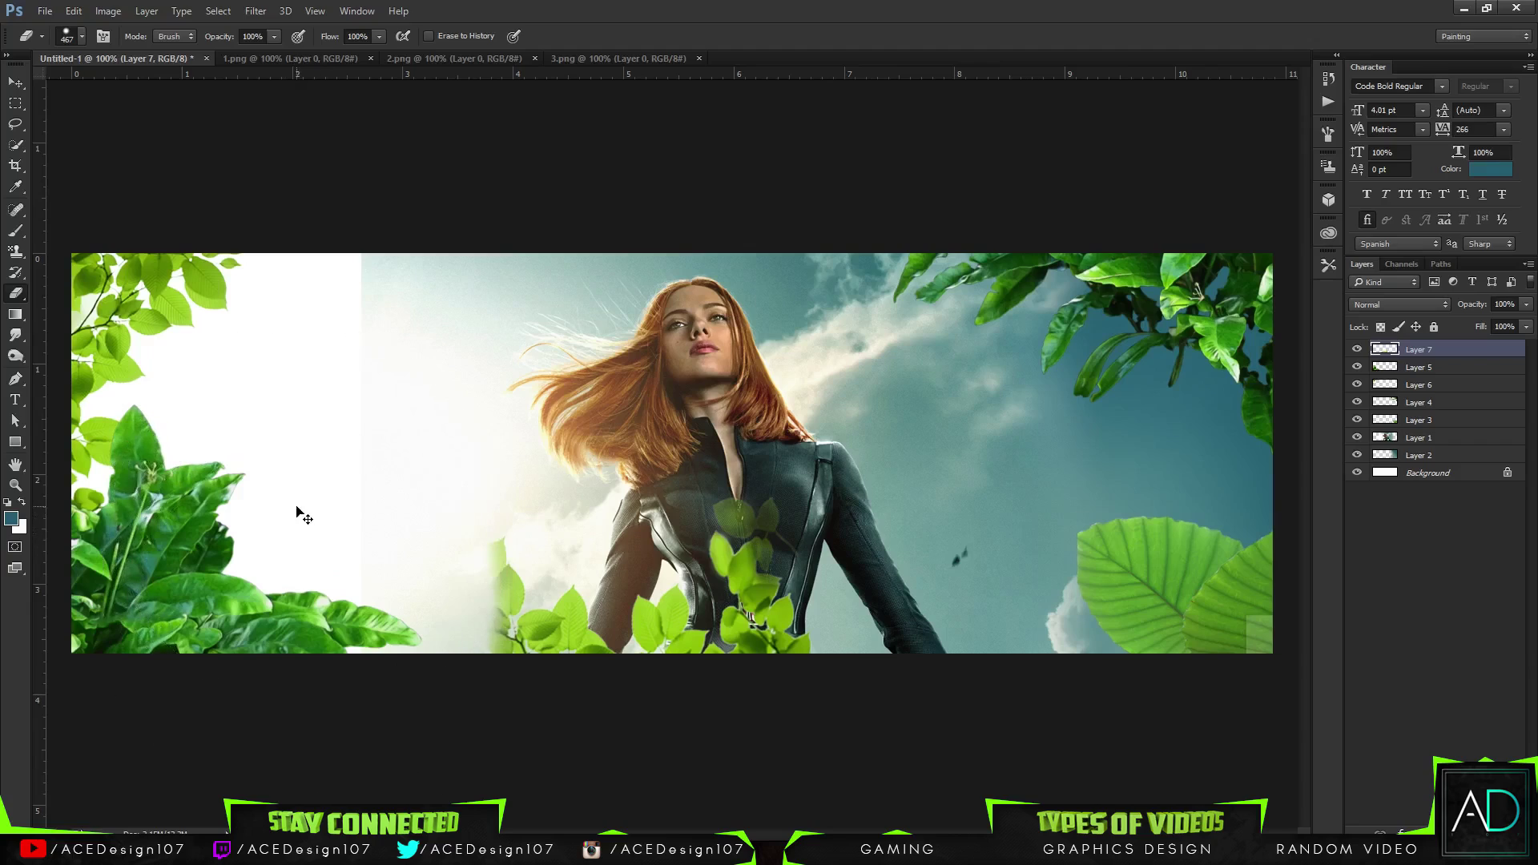
key(ctrl+z)
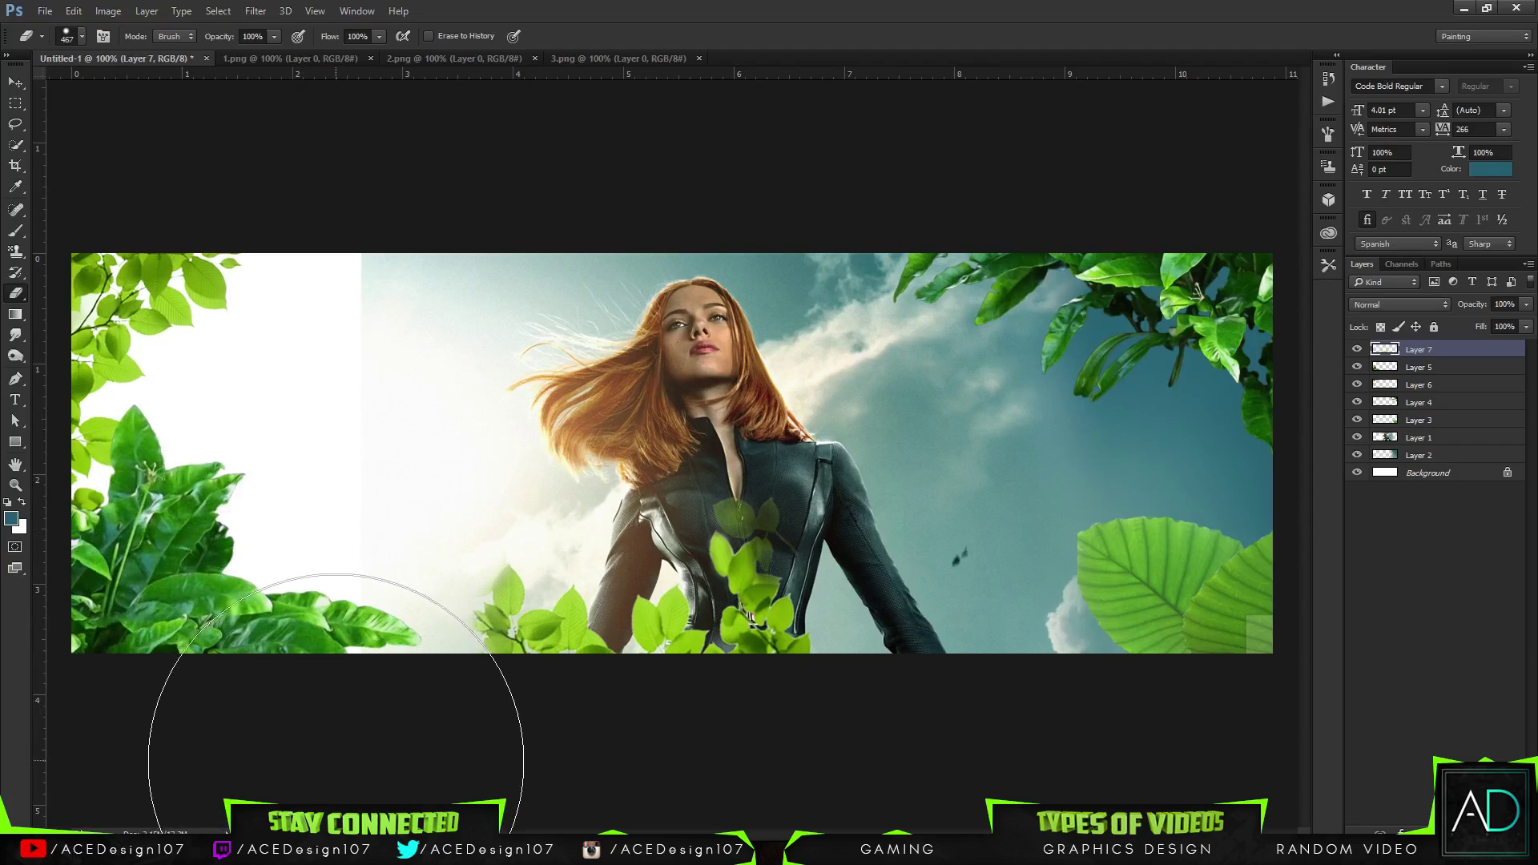
click(80, 37)
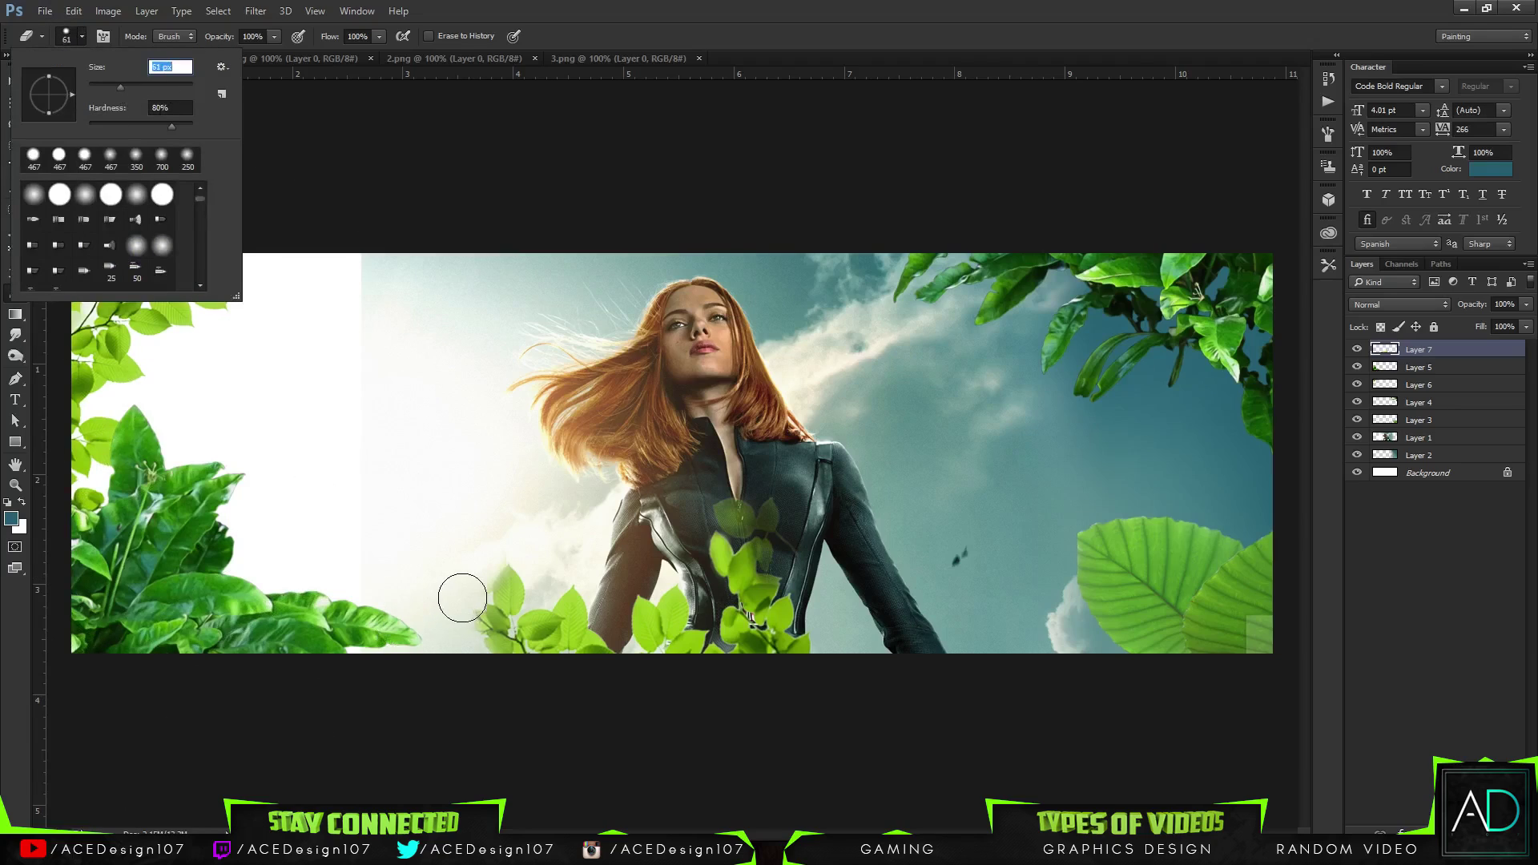
key(Return)
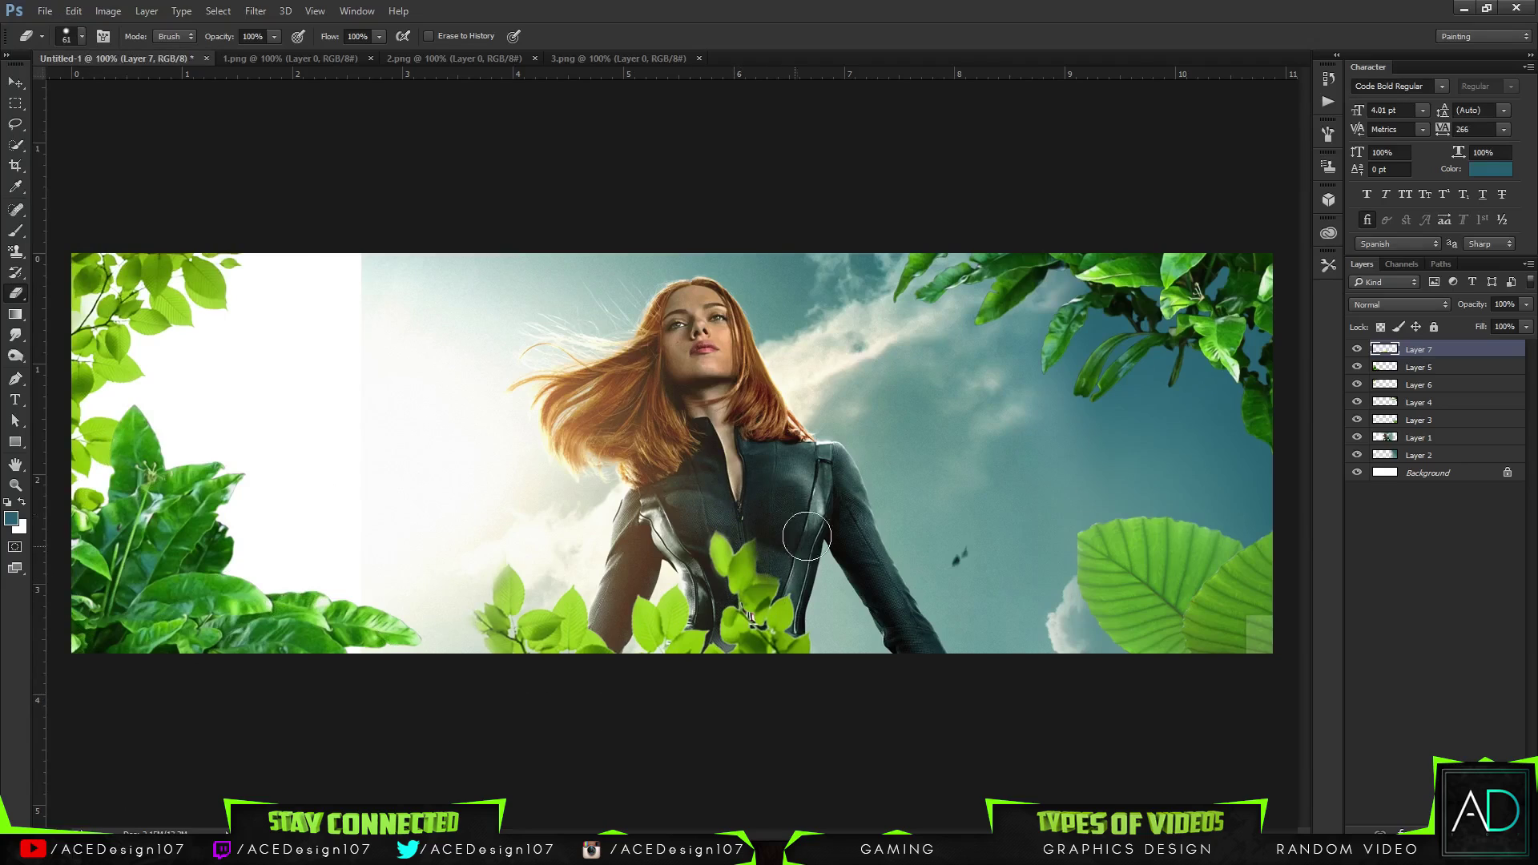
Move the Layer 7 leaf cluster left and down so her belt buckle shows
key(ctrl+t)
drag(726, 613, 641, 637)
key(Return)
key(e)
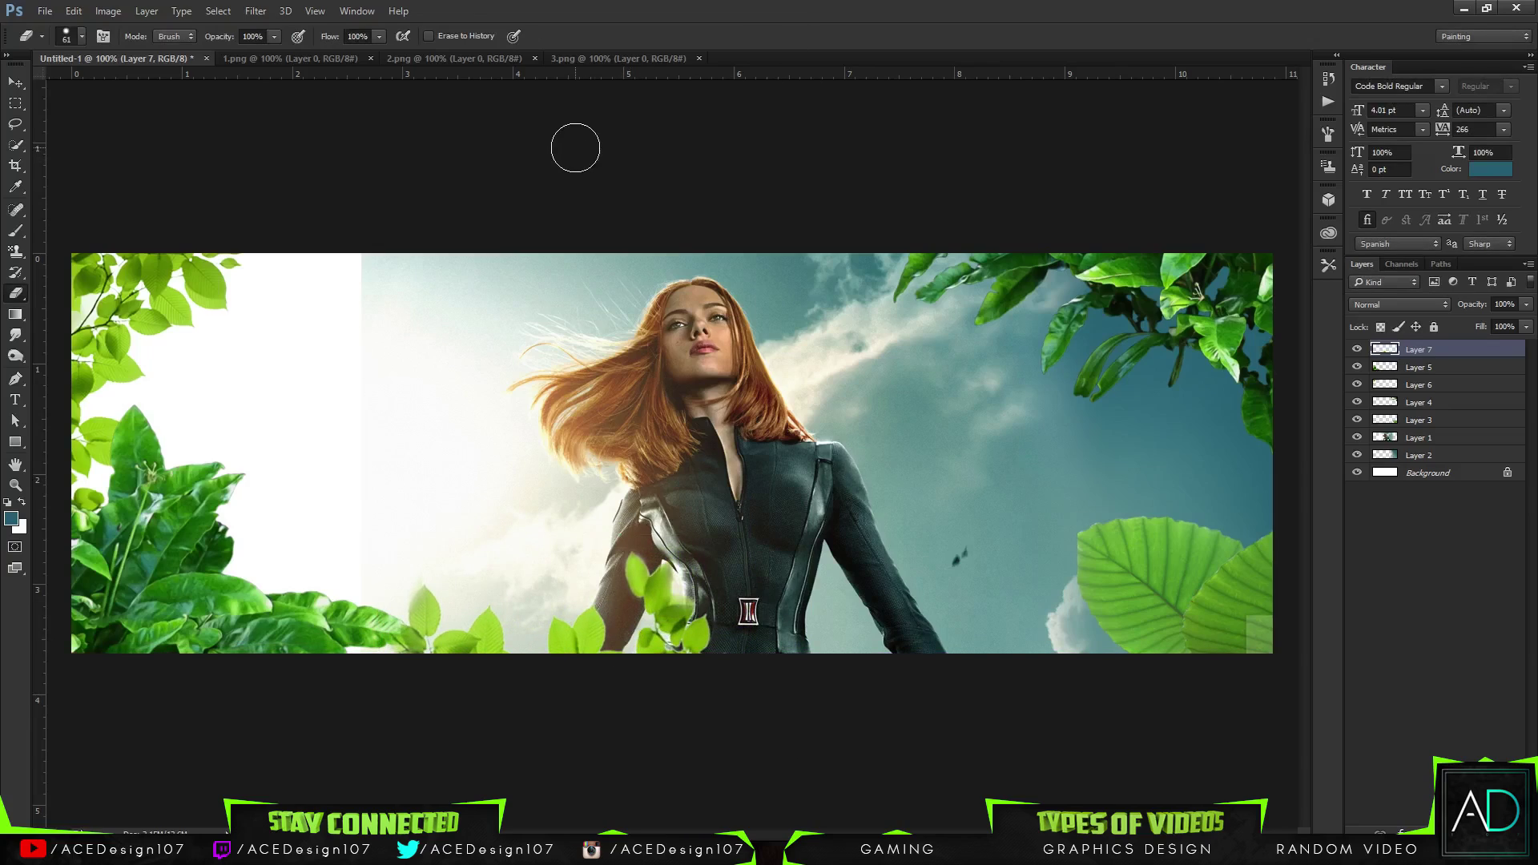
Duplicate Layer 7, flip the copy horizontally and move it left along the bottom
key(ctrl+j)
key(ctrl+t)
mouse_move(649, 635)
mouse_down()
mouse_move(582, 611)
mouse_move(662, 582)
mouse_move(556, 593)
mouse_up()
right_click(582, 611)
click(675, 570)
key(Return)
Erase the copy's stray leaves near the bottom-left edge
key(e)
mouse_move(289, 543)
mouse_down()
mouse_move(356, 585)
mouse_move(520, 427)
mouse_move(305, 733)
mouse_move(431, 424)
mouse_move(455, 434)
mouse_move(417, 733)
mouse_move(468, 719)
mouse_move(485, 489)
mouse_move(498, 766)
mouse_move(497, 689)
mouse_move(508, 735)
mouse_up()
key(ctrl+z)
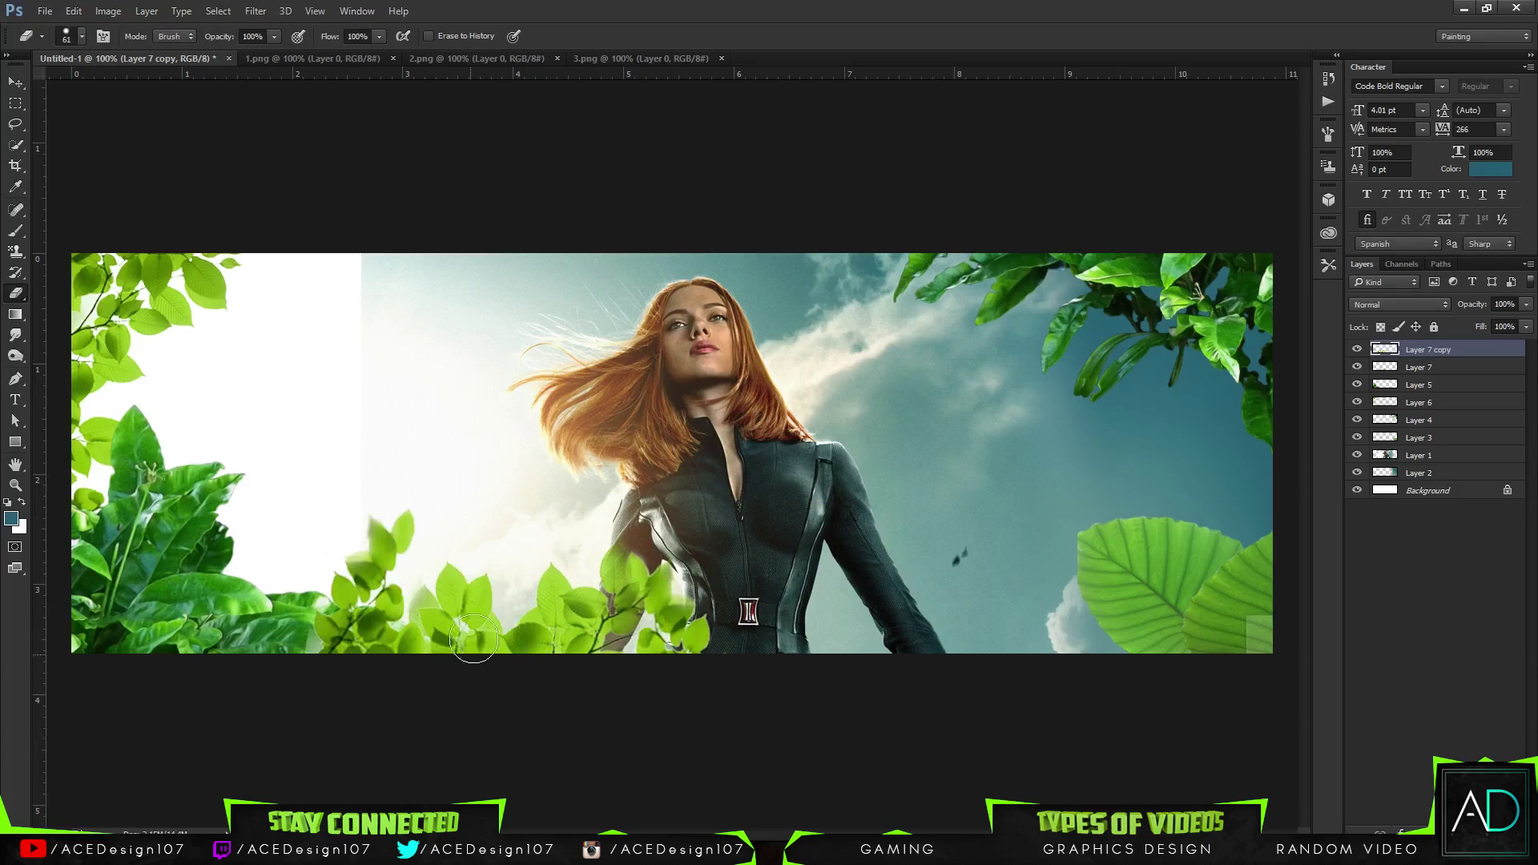
mouse_move(454, 507)
mouse_down()
mouse_move(414, 673)
mouse_move(279, 704)
mouse_move(397, 460)
mouse_move(436, 452)
mouse_move(388, 522)
mouse_move(391, 663)
mouse_move(418, 679)
mouse_move(562, 545)
mouse_up()
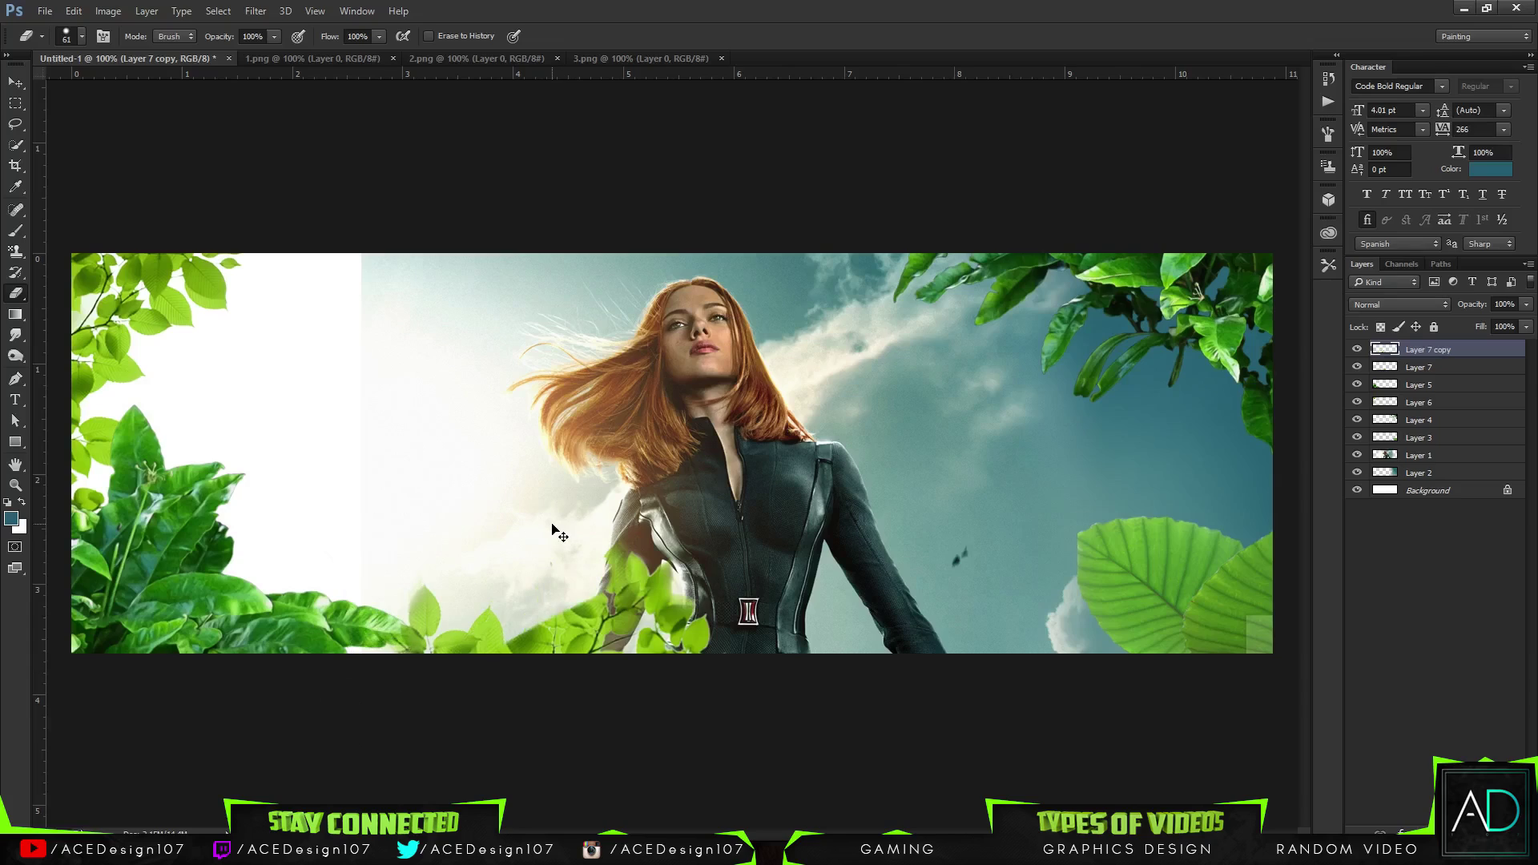
key(ctrl+z)
mouse_move(519, 491)
mouse_down()
mouse_move(300, 646)
mouse_move(335, 572)
mouse_move(469, 444)
mouse_move(418, 571)
mouse_move(389, 725)
mouse_move(430, 716)
mouse_move(480, 577)
mouse_move(467, 663)
mouse_up()
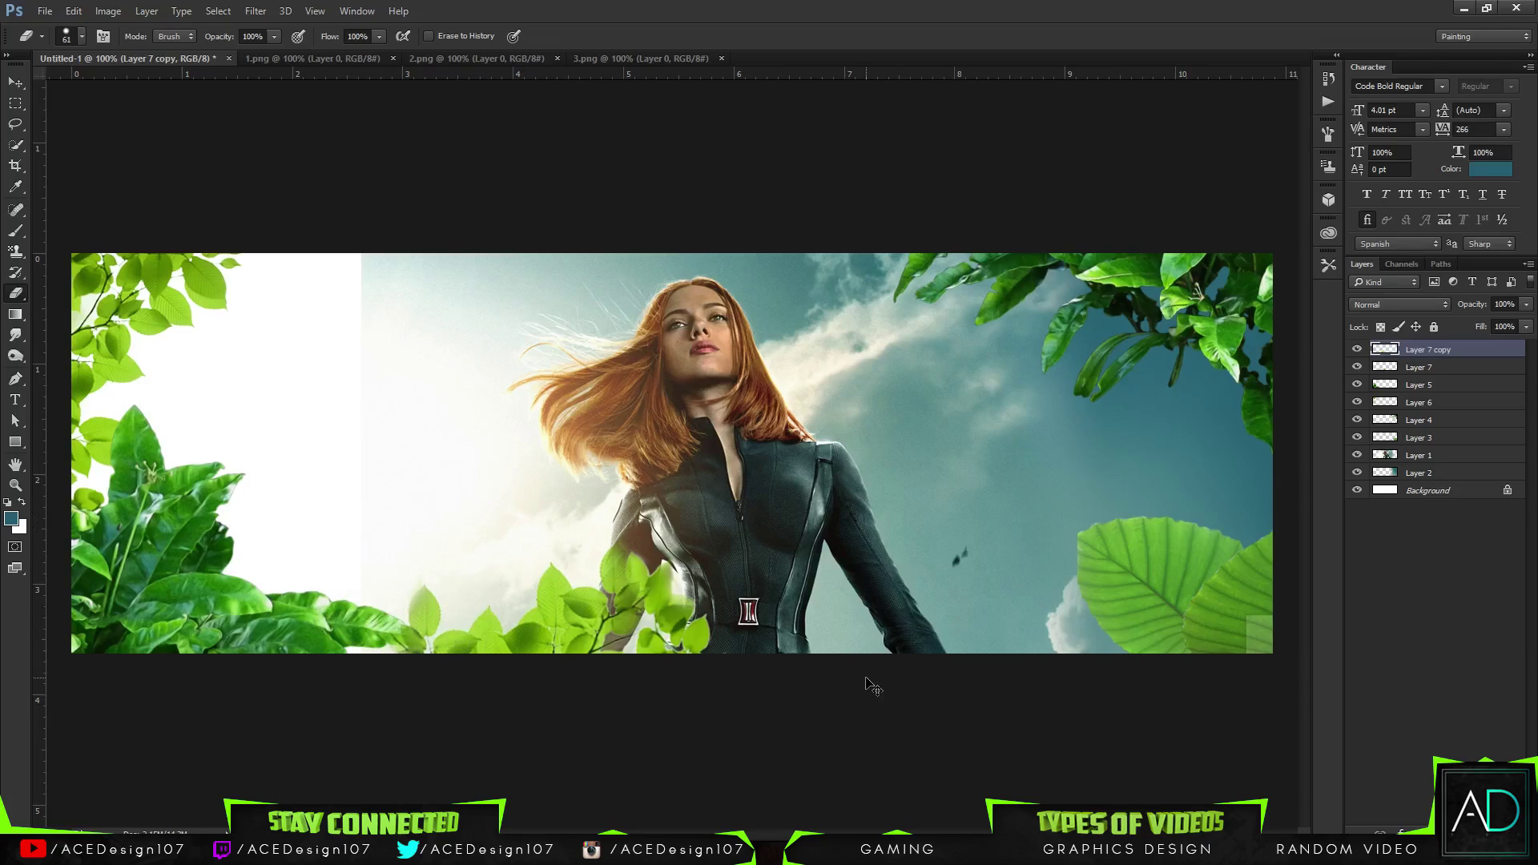
key(ctrl+j)
key(ctrl+j)
key(ctrl+j)
key(ctrl+j)
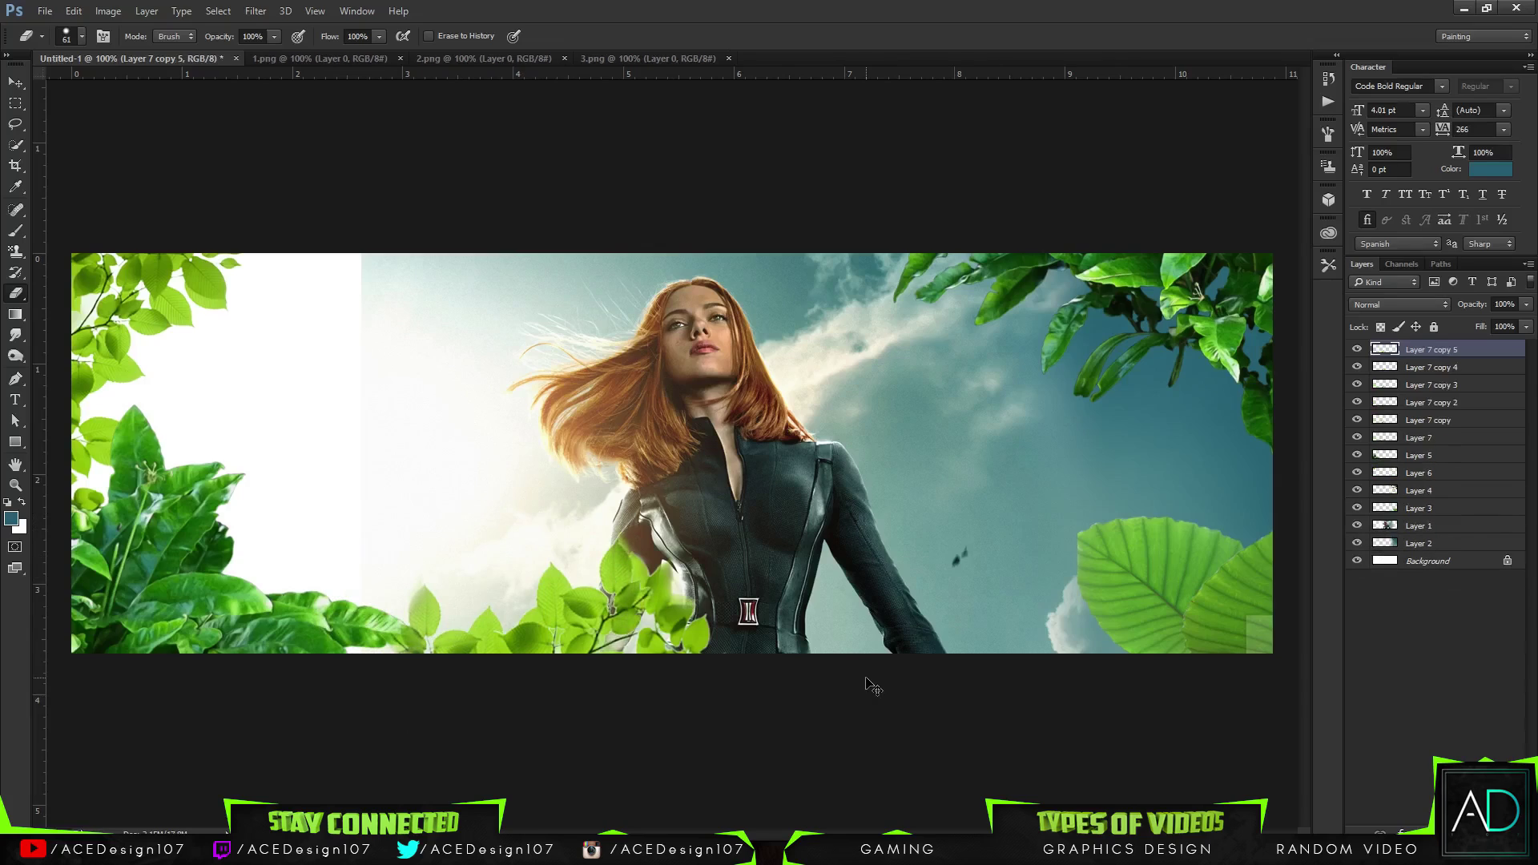
key(Delete)
key(Delete)
key(Delete)
key(Delete)
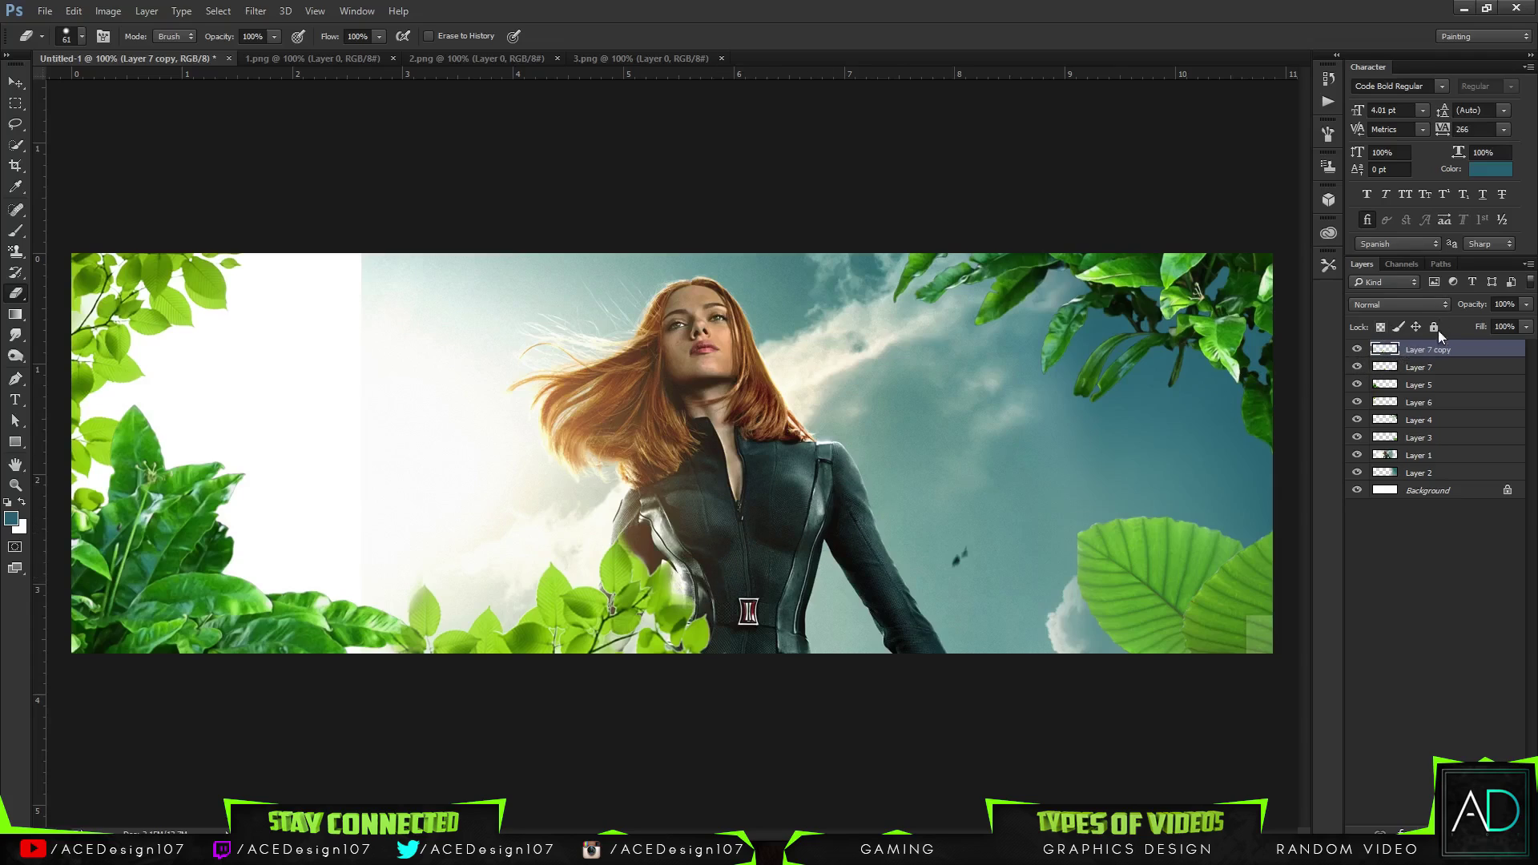
Create Layer 7 copy 2 from Layer 7 and reset the colours to black and white
click(1432, 367)
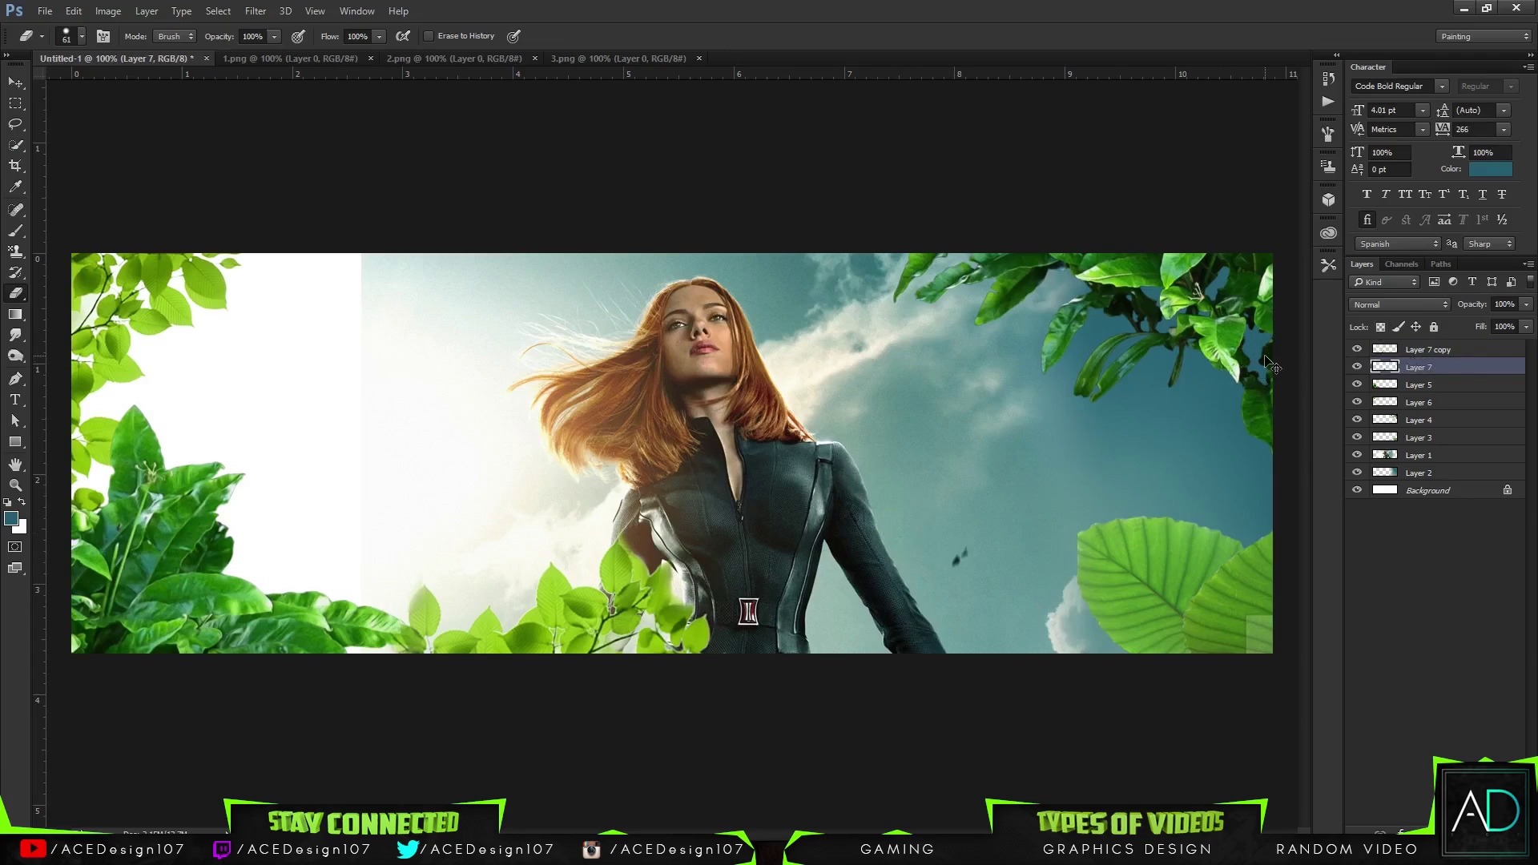
key(ctrl+j)
key(ctrl+j)
key(ctrl+j)
key(ctrl+j)
key(ctrl+j)
key(ctrl+j)
key(ctrl+alt+z)
key(ctrl+alt+z)
key(ctrl+alt+z)
key(ctrl+alt+z)
key(ctrl+alt+z)
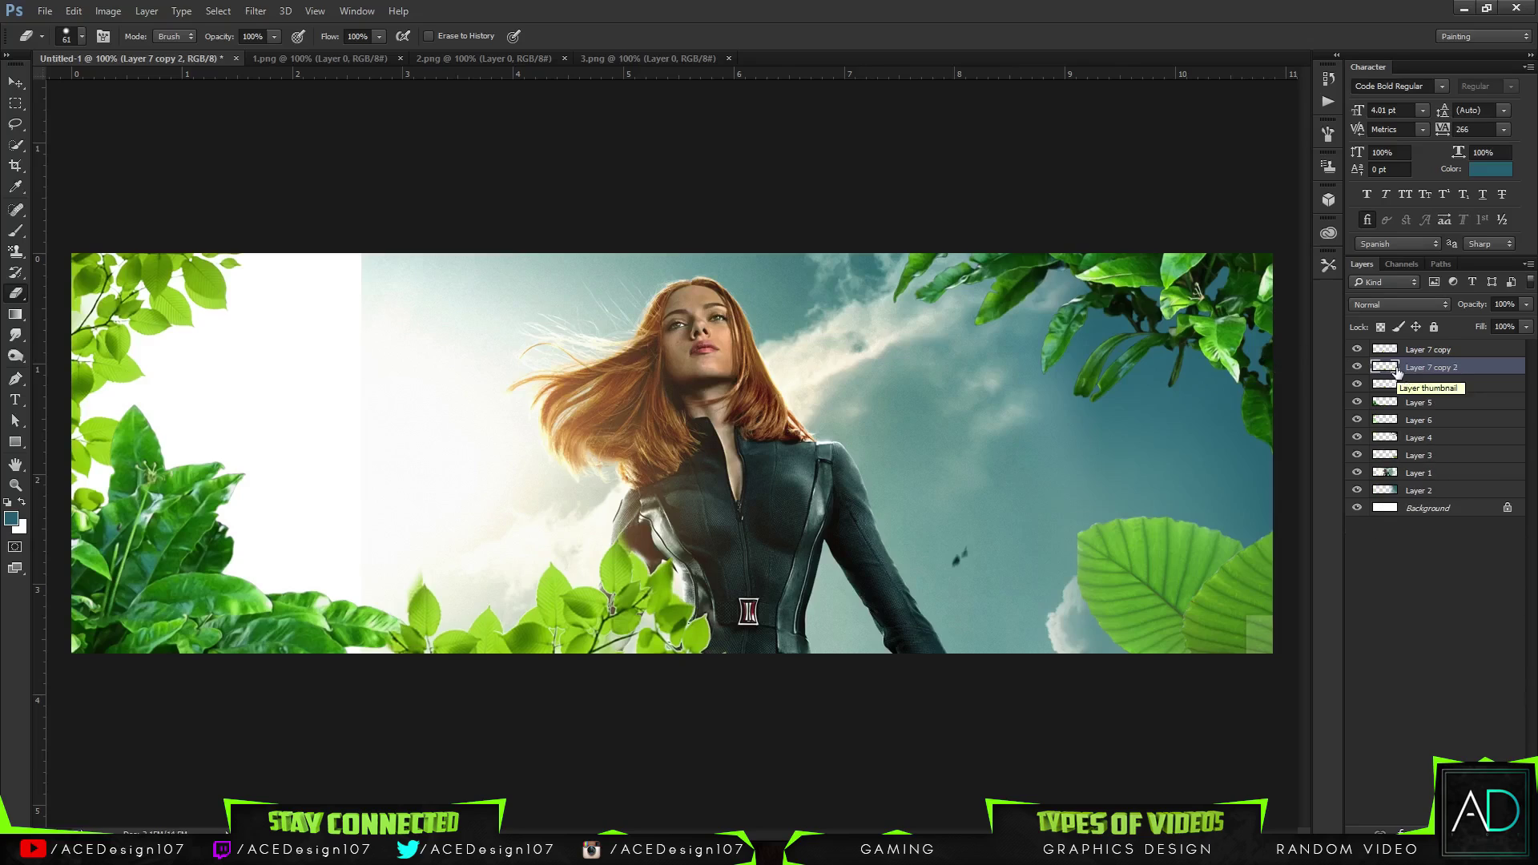
click(15, 83)
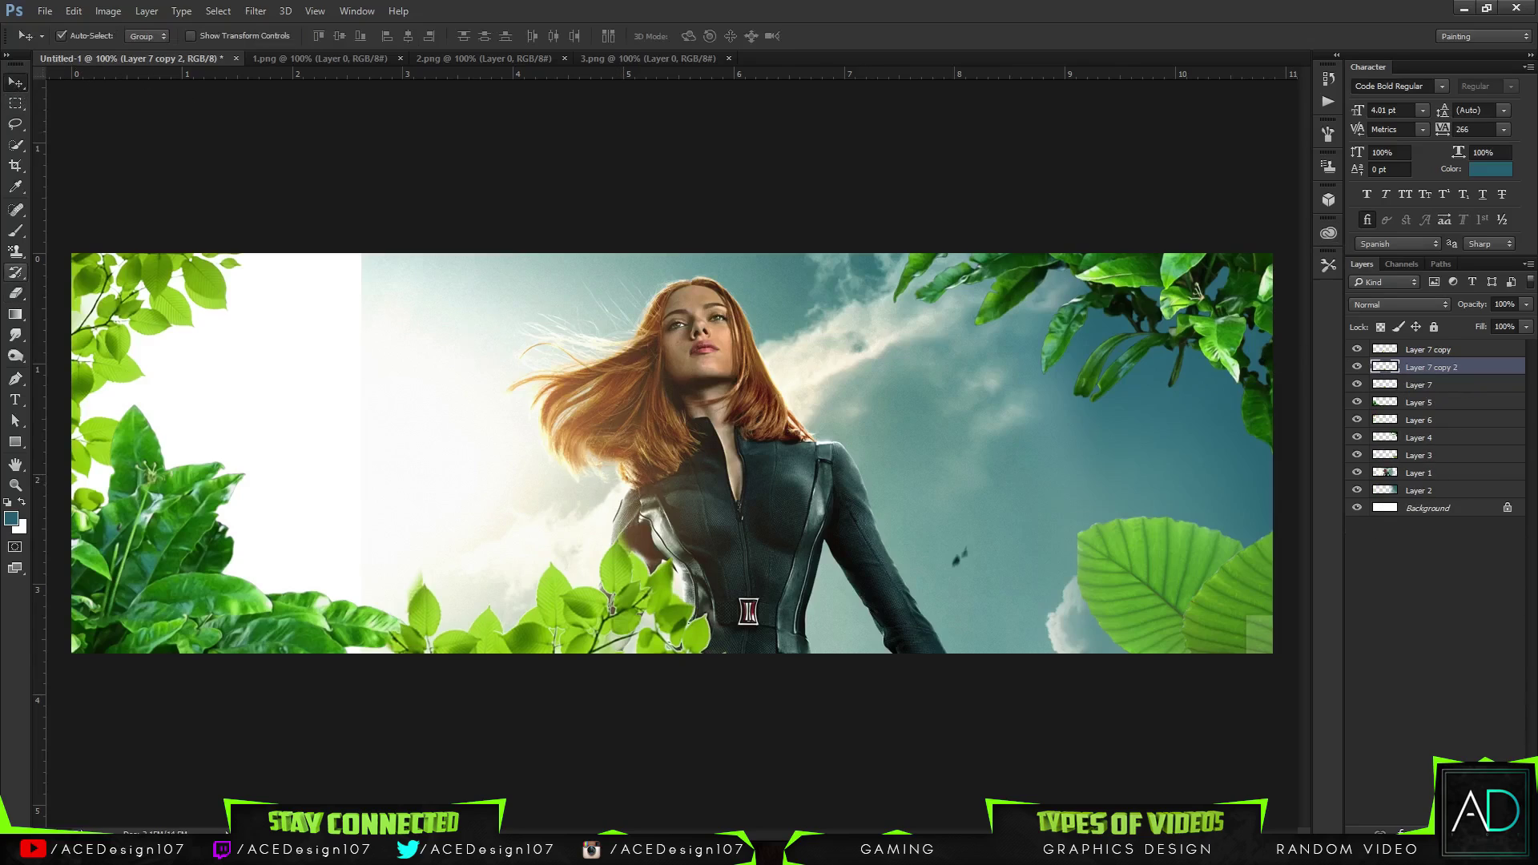
click(8, 503)
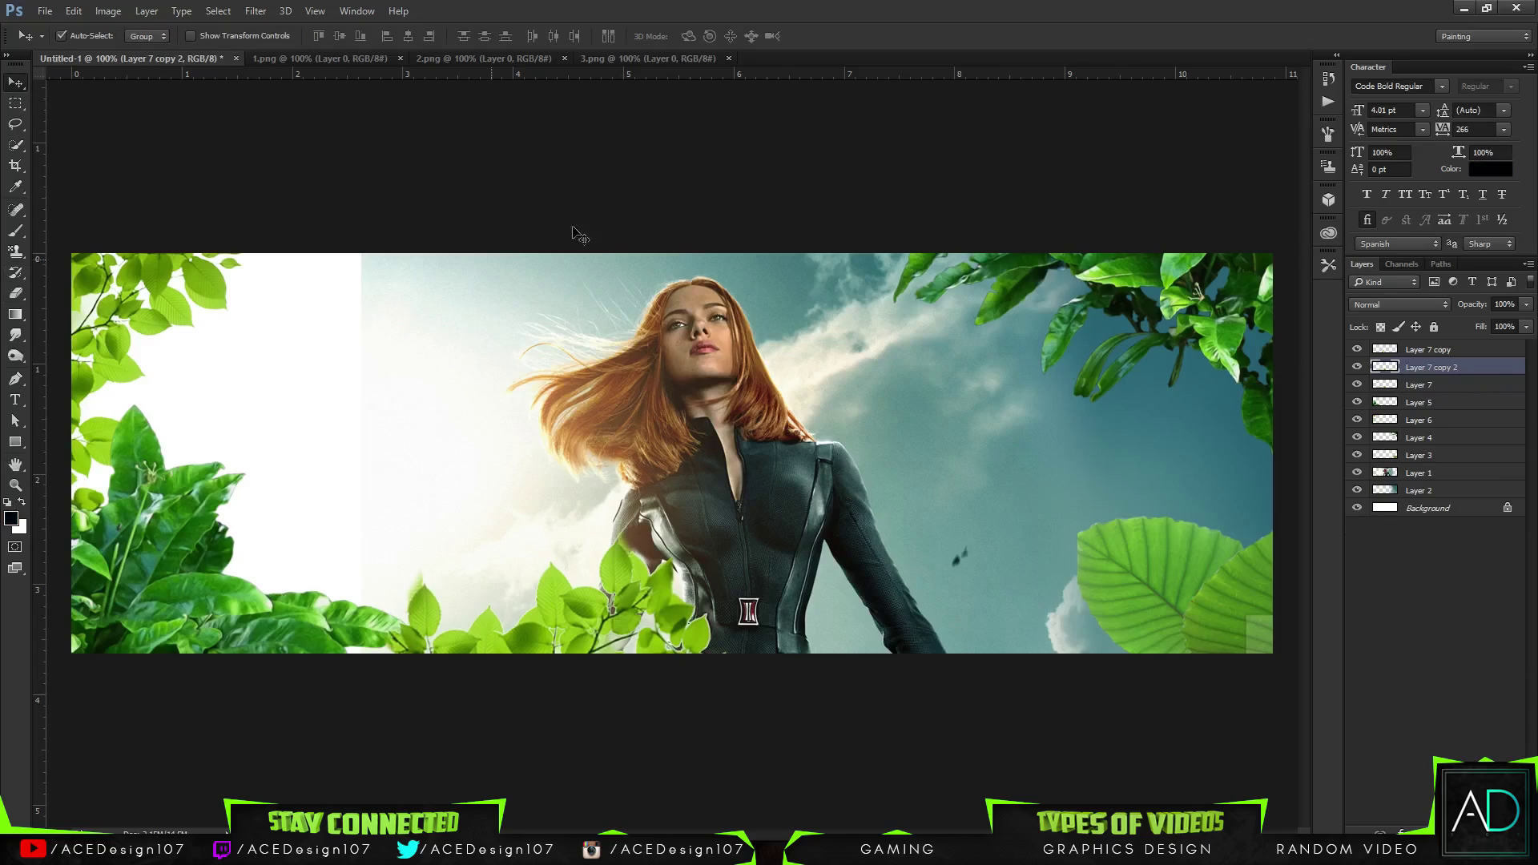
click(1427, 351)
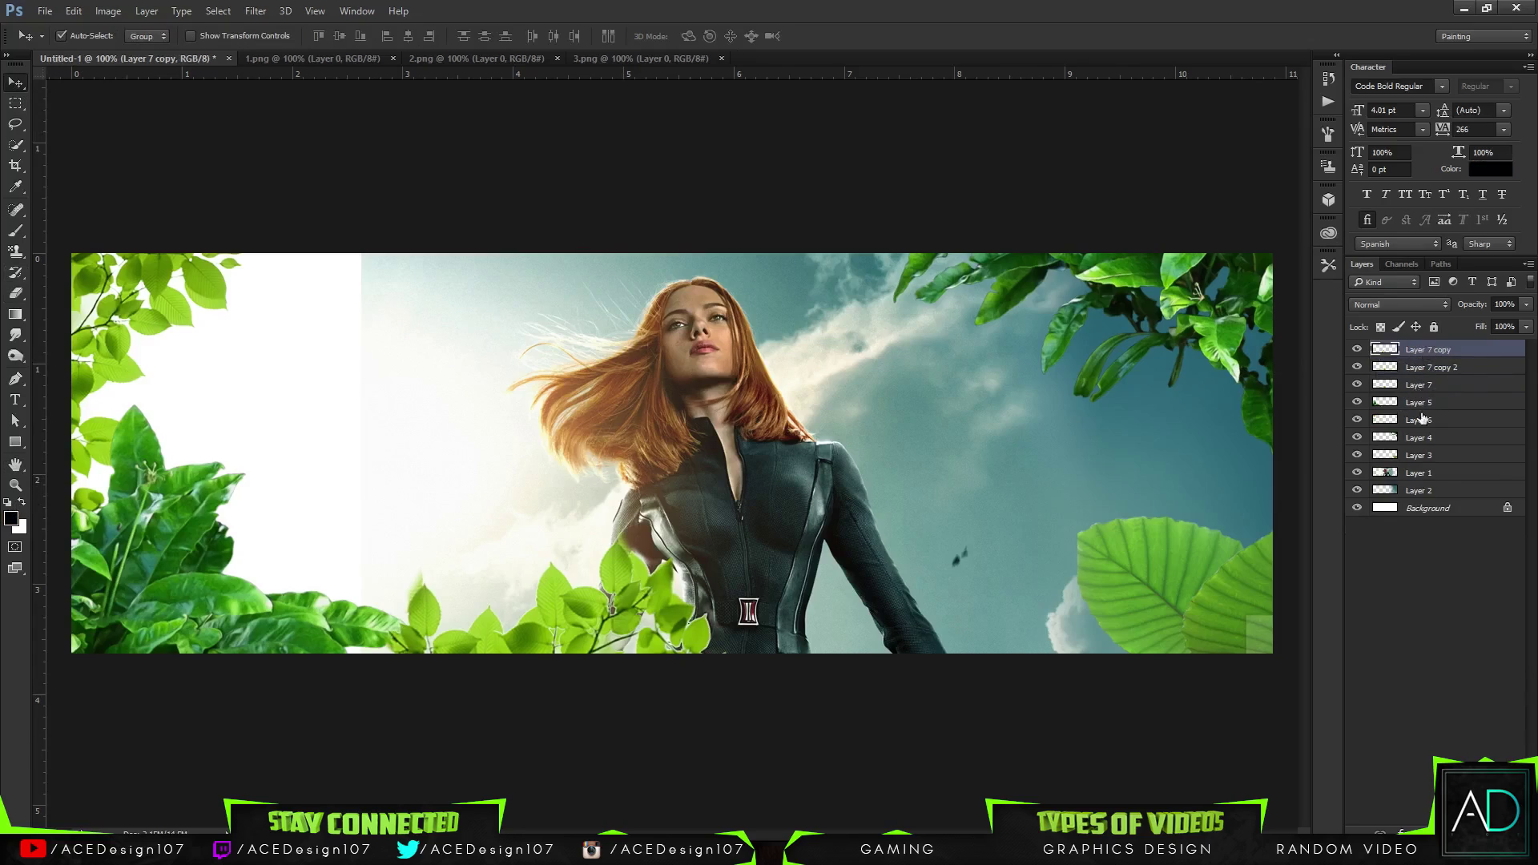
Shift the hue of Layer 4's top-right leaves slightly with Hue/Saturation
click(1427, 440)
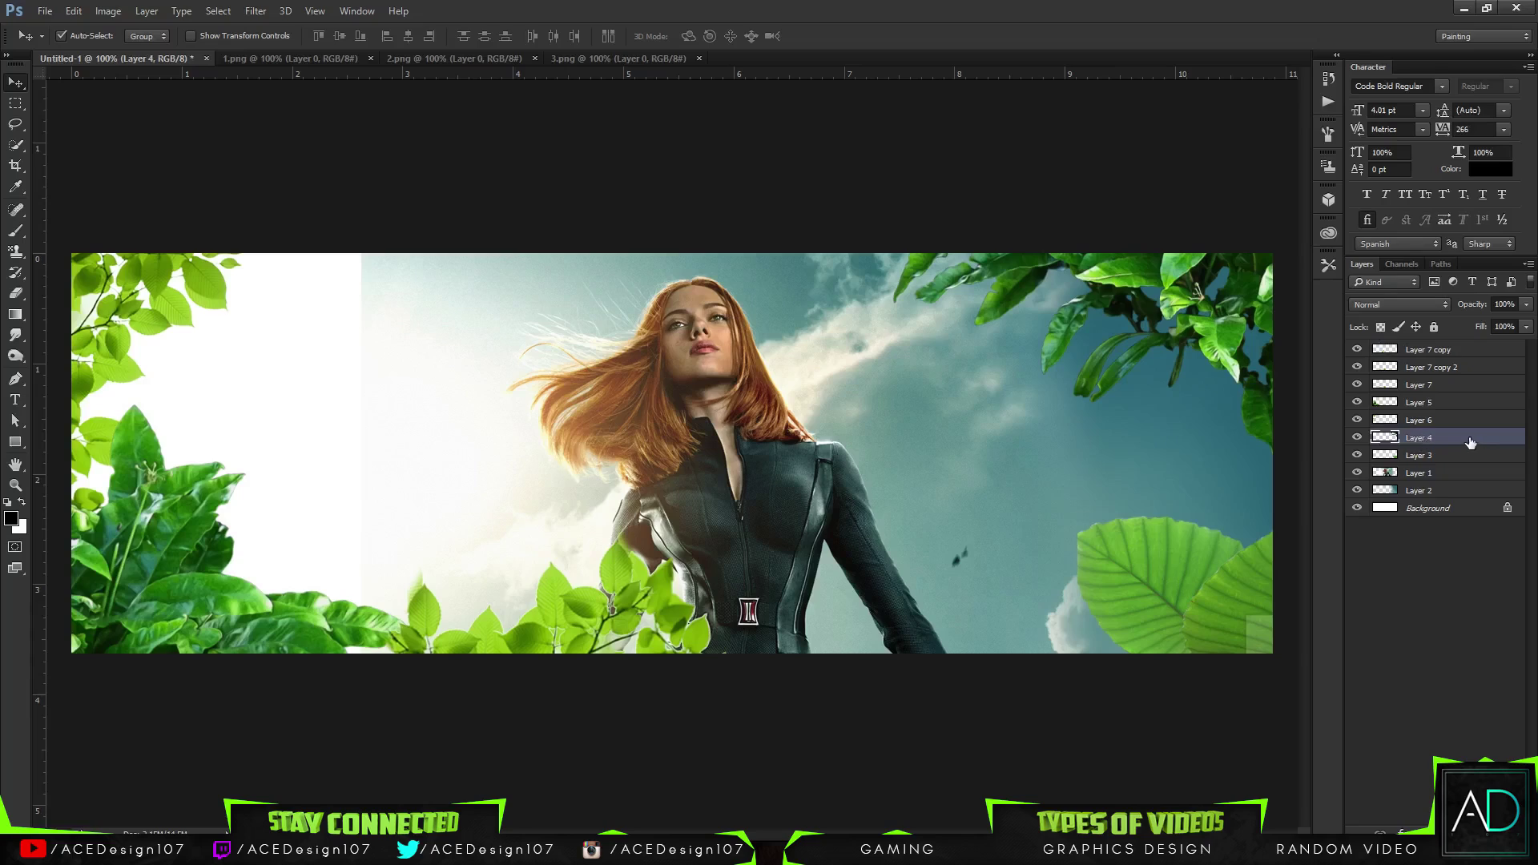
key(ctrl+u)
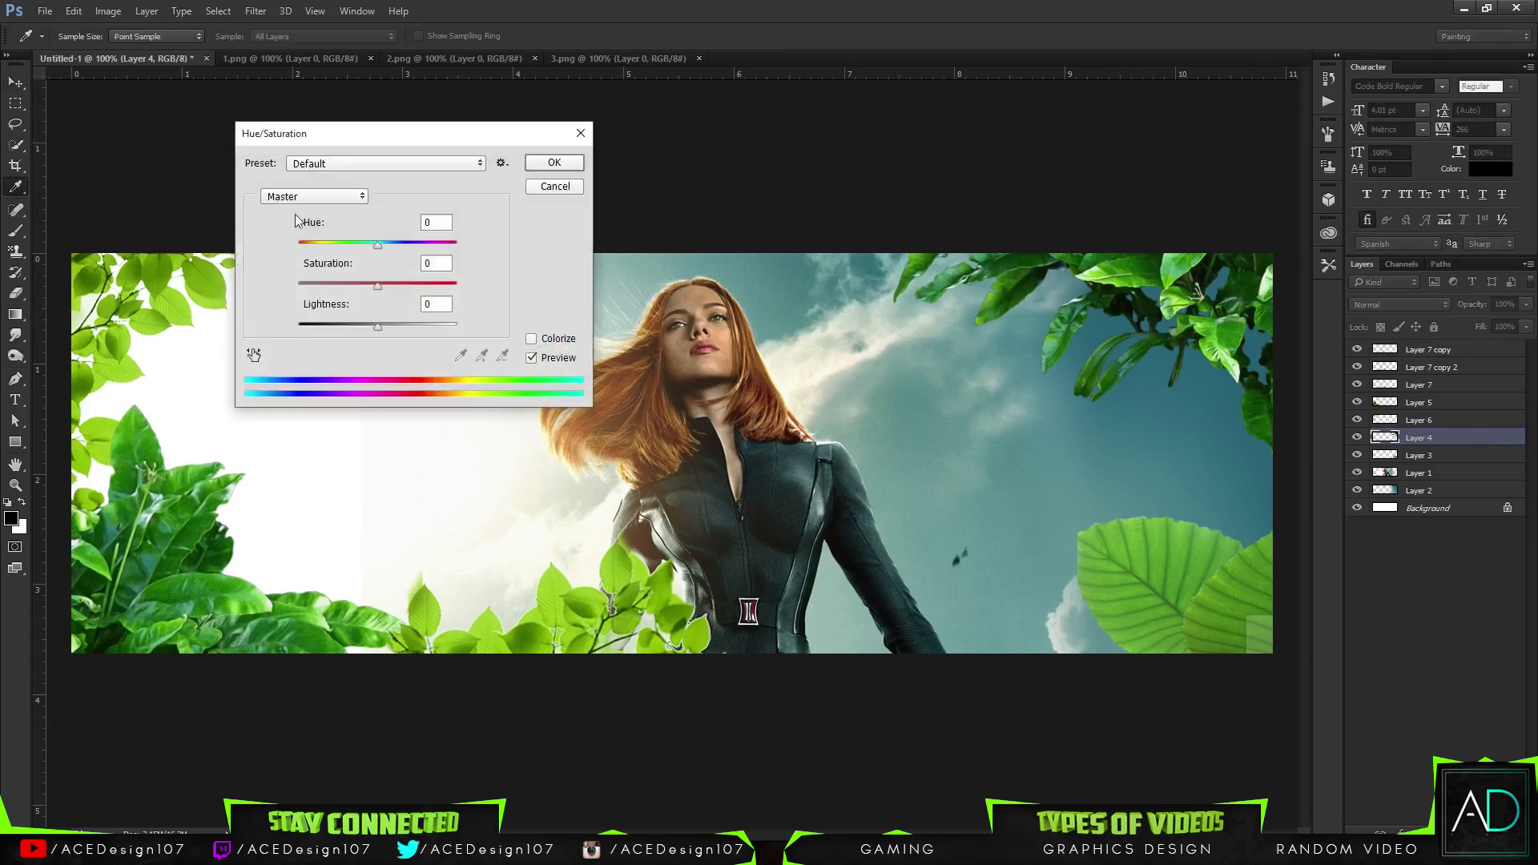
drag(388, 245, 418, 282)
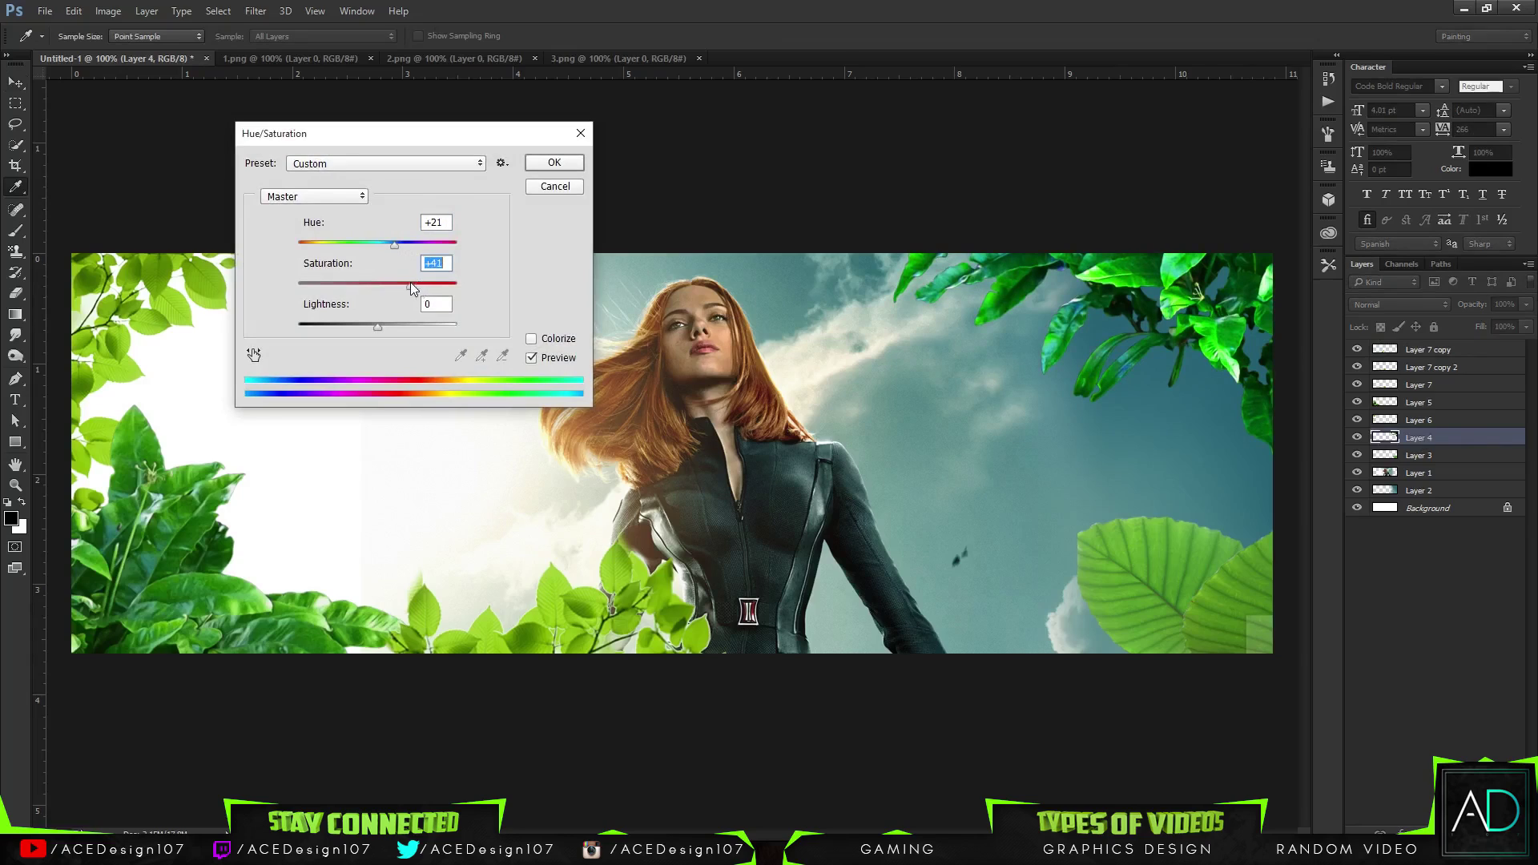
click(554, 163)
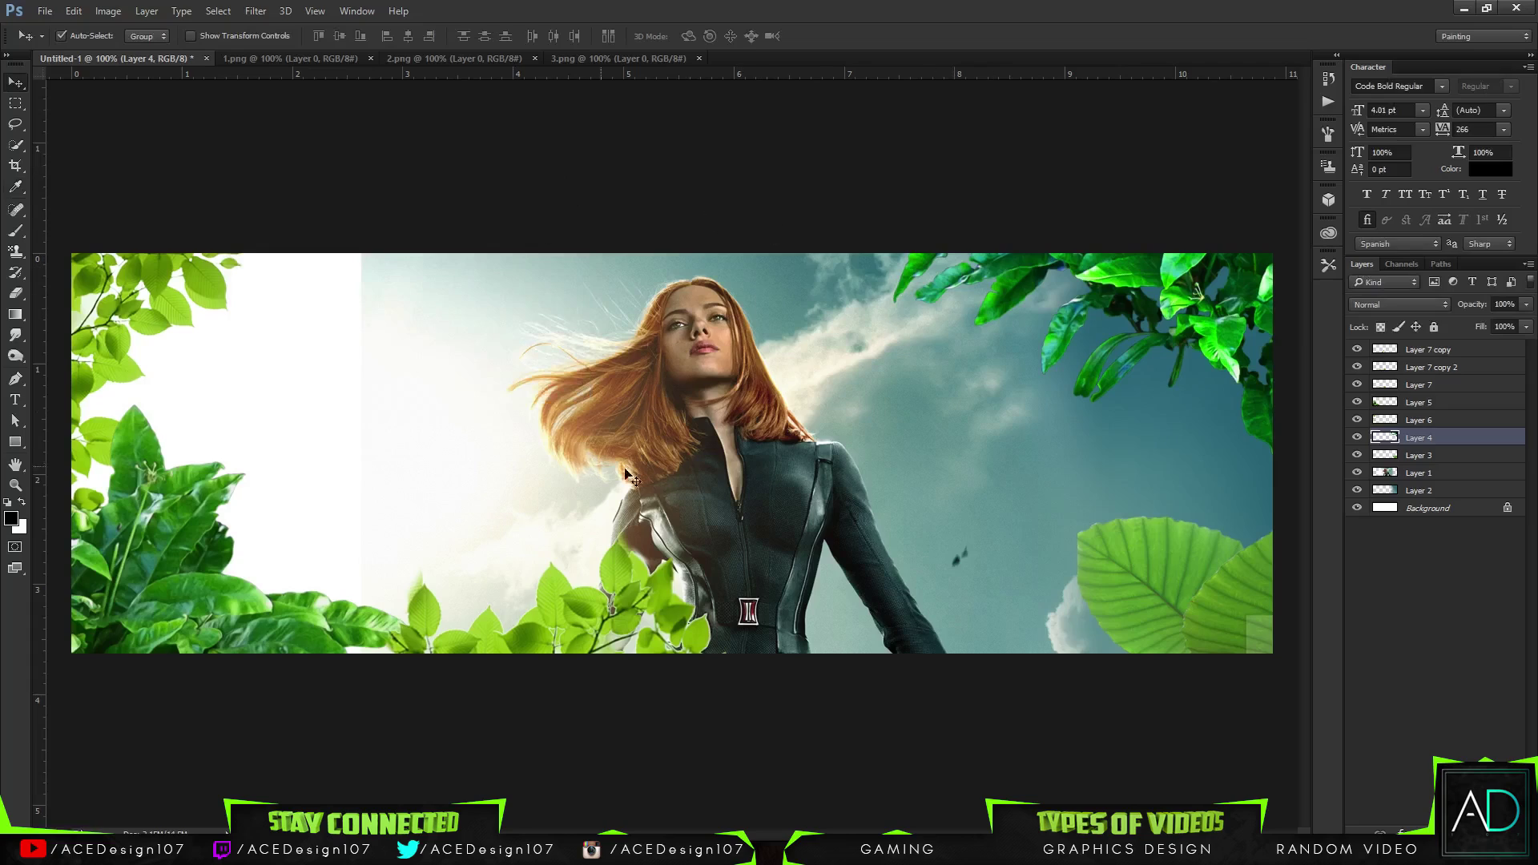
Merge the two Layer 7 copies, shift their hue greener and raise saturation to +20
click(1443, 369)
ctrl+click(1455, 350)
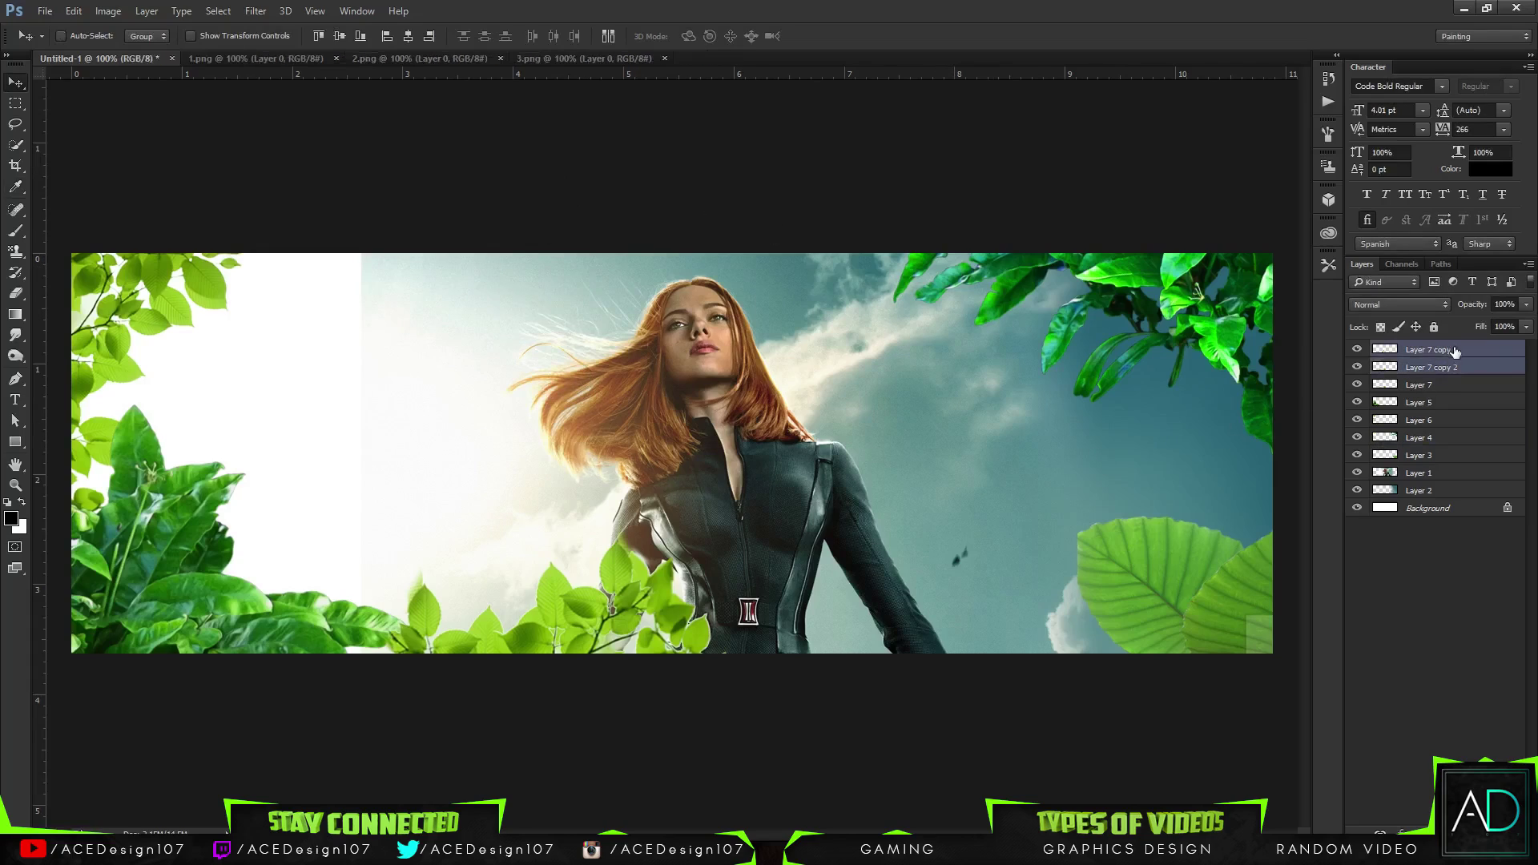
key(ctrl+e)
key(ctrl+u)
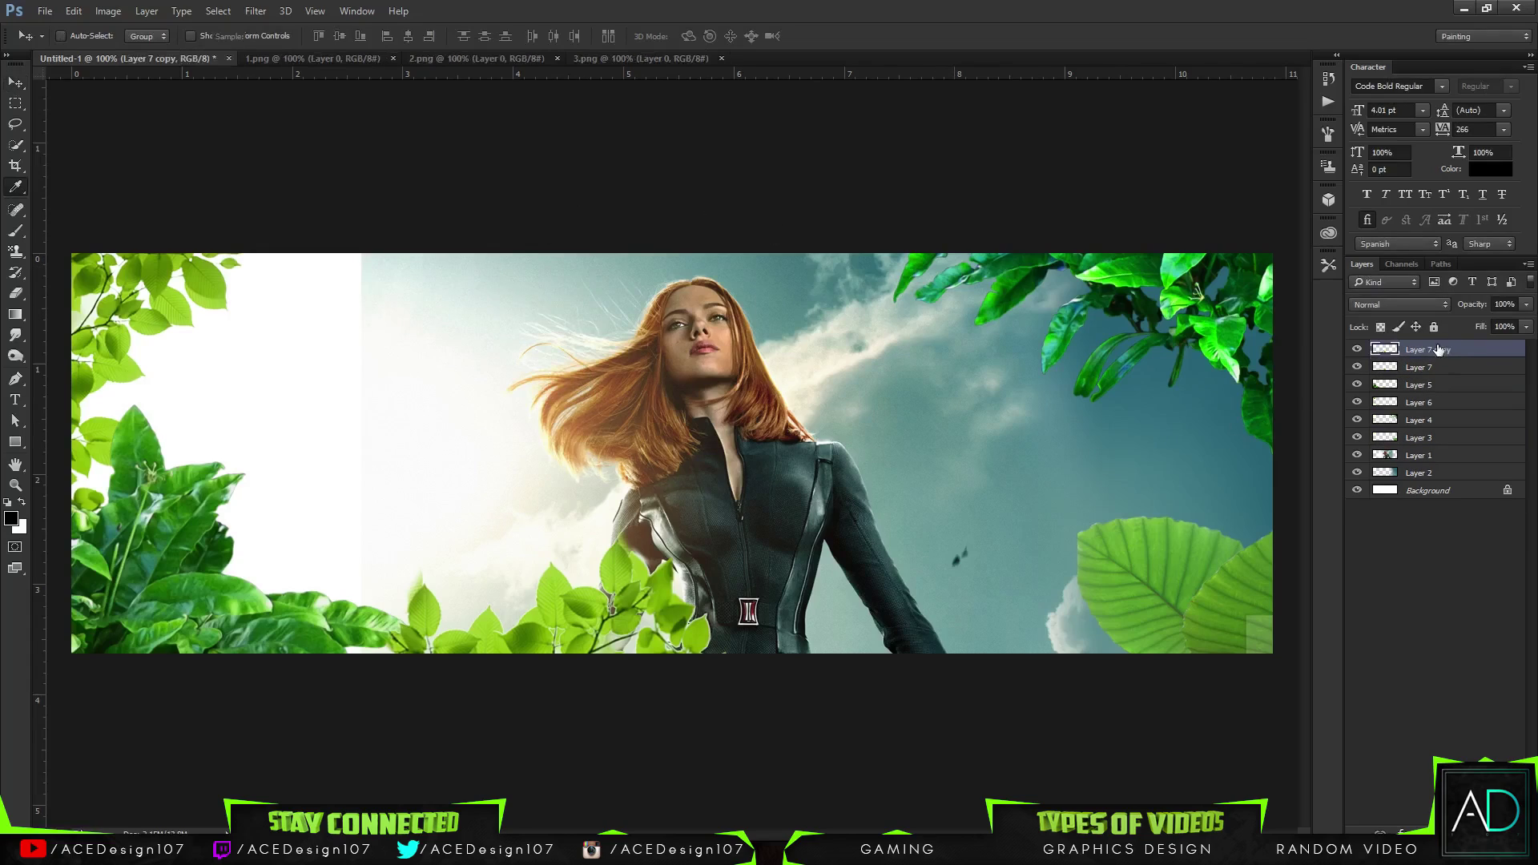
mouse_move(378, 241)
mouse_down()
mouse_move(417, 243)
mouse_move(348, 247)
mouse_move(426, 244)
mouse_move(392, 246)
mouse_up()
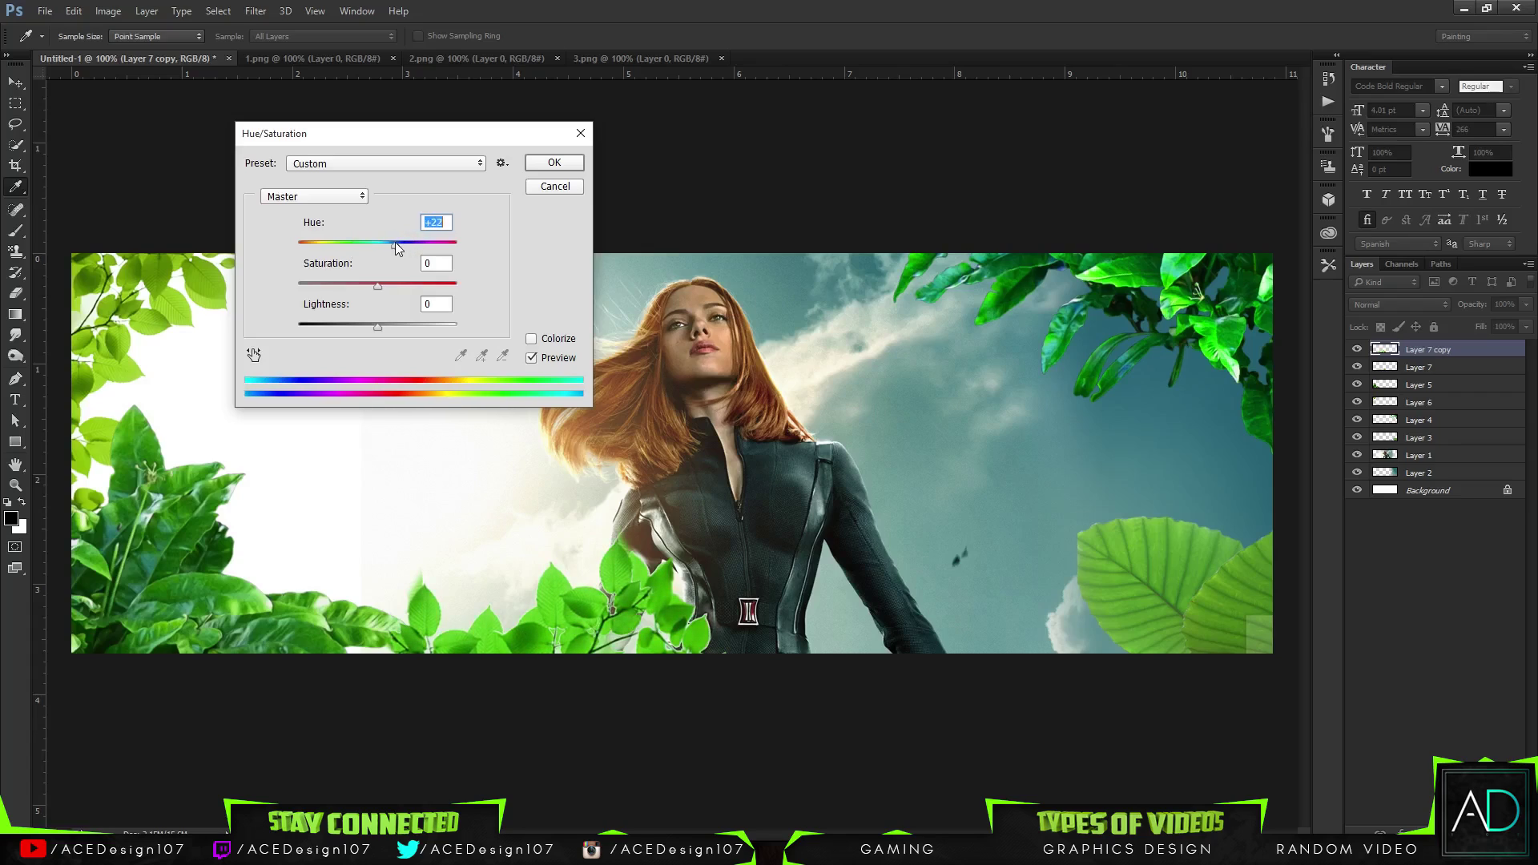
drag(379, 286, 389, 250)
Apply the hue change and give the bottom leaves a 2.0 px Gaussian Blur
click(555, 163)
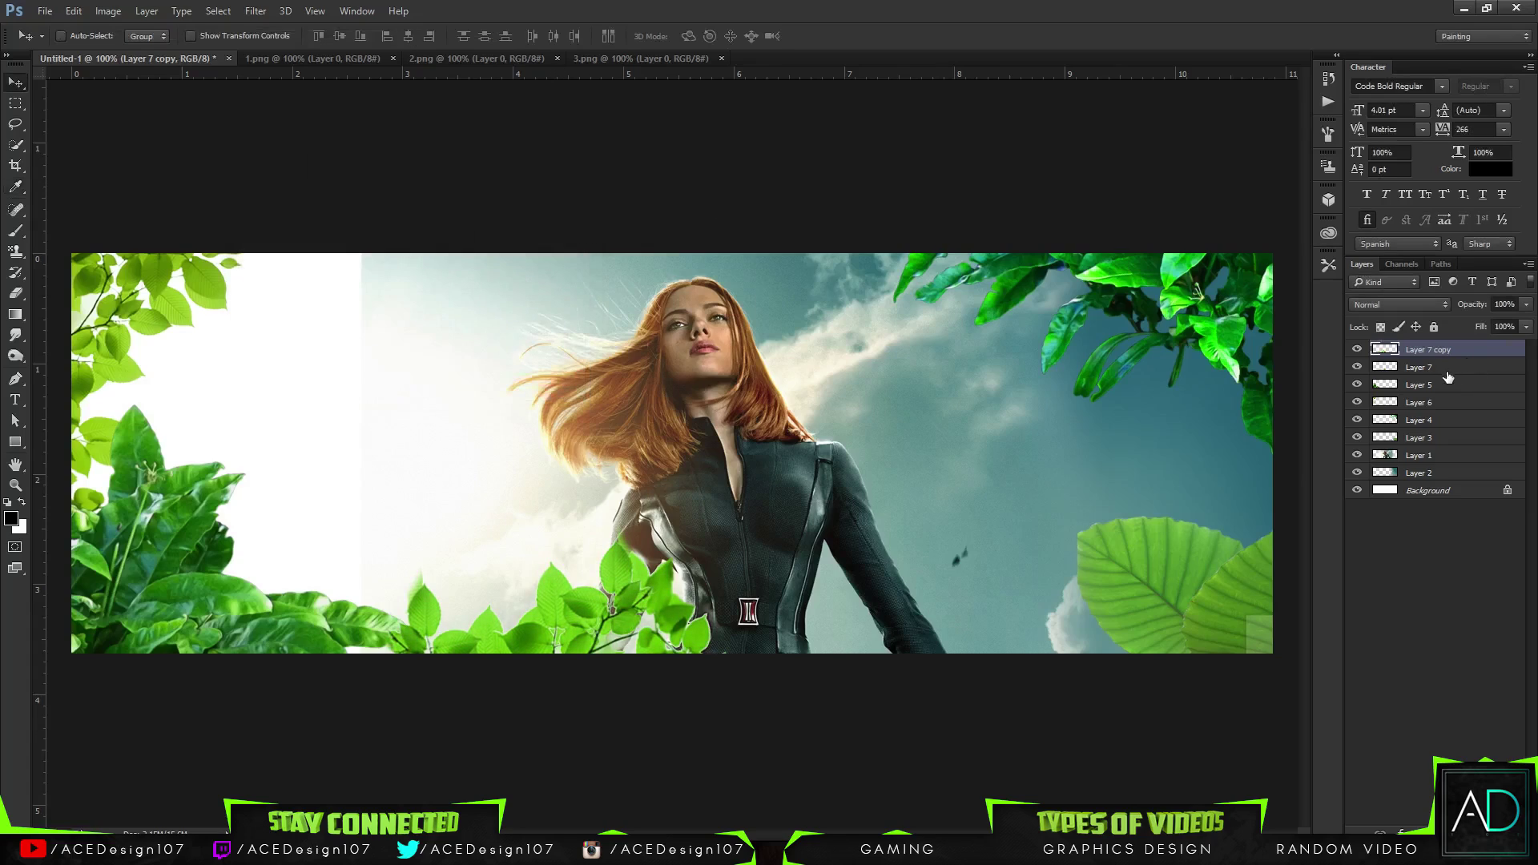
click(256, 10)
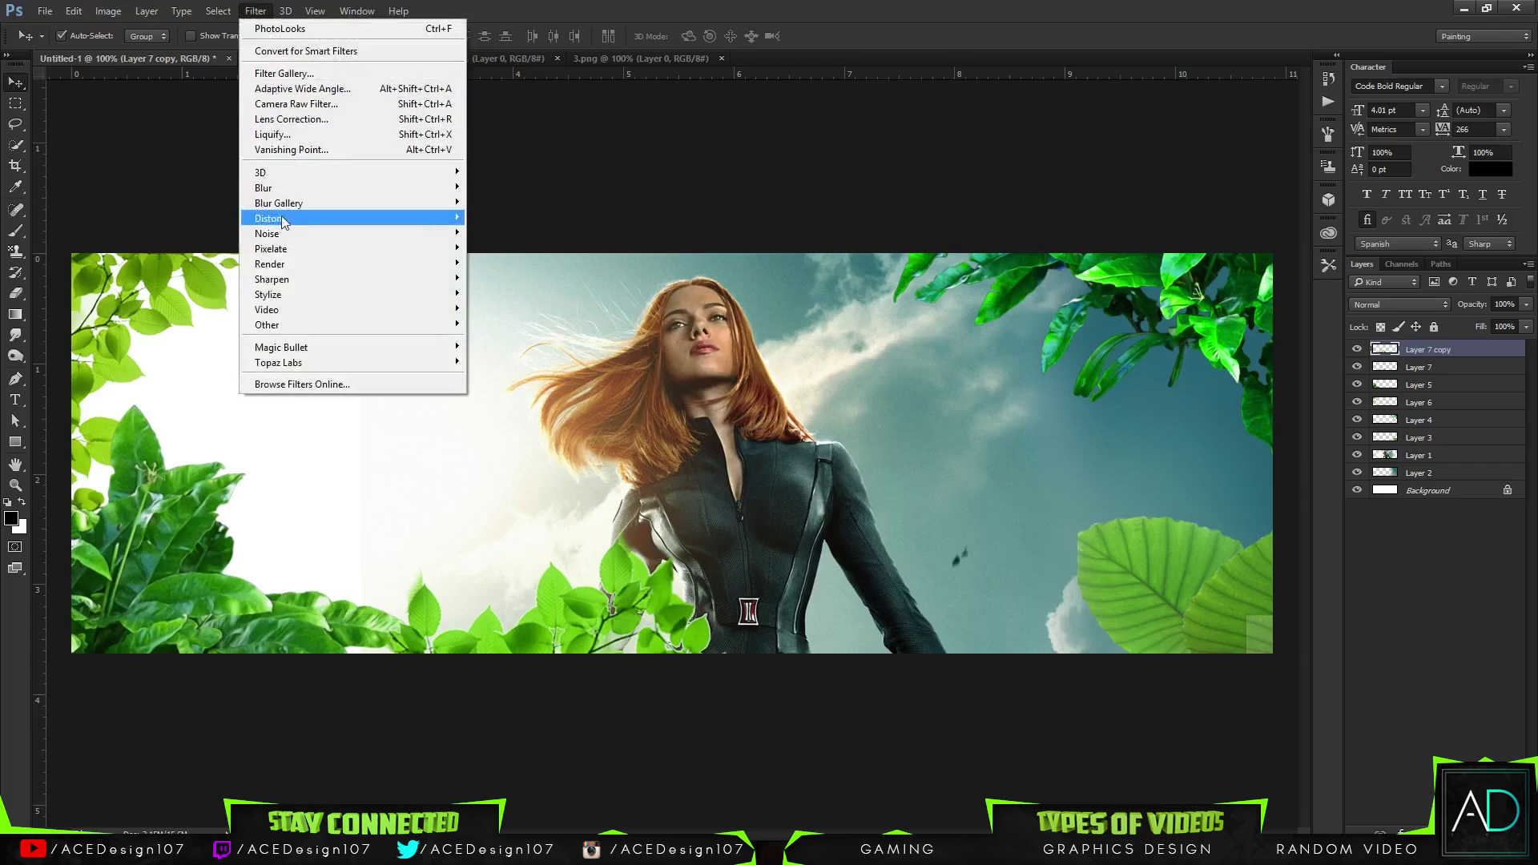
mouse_move(420, 188)
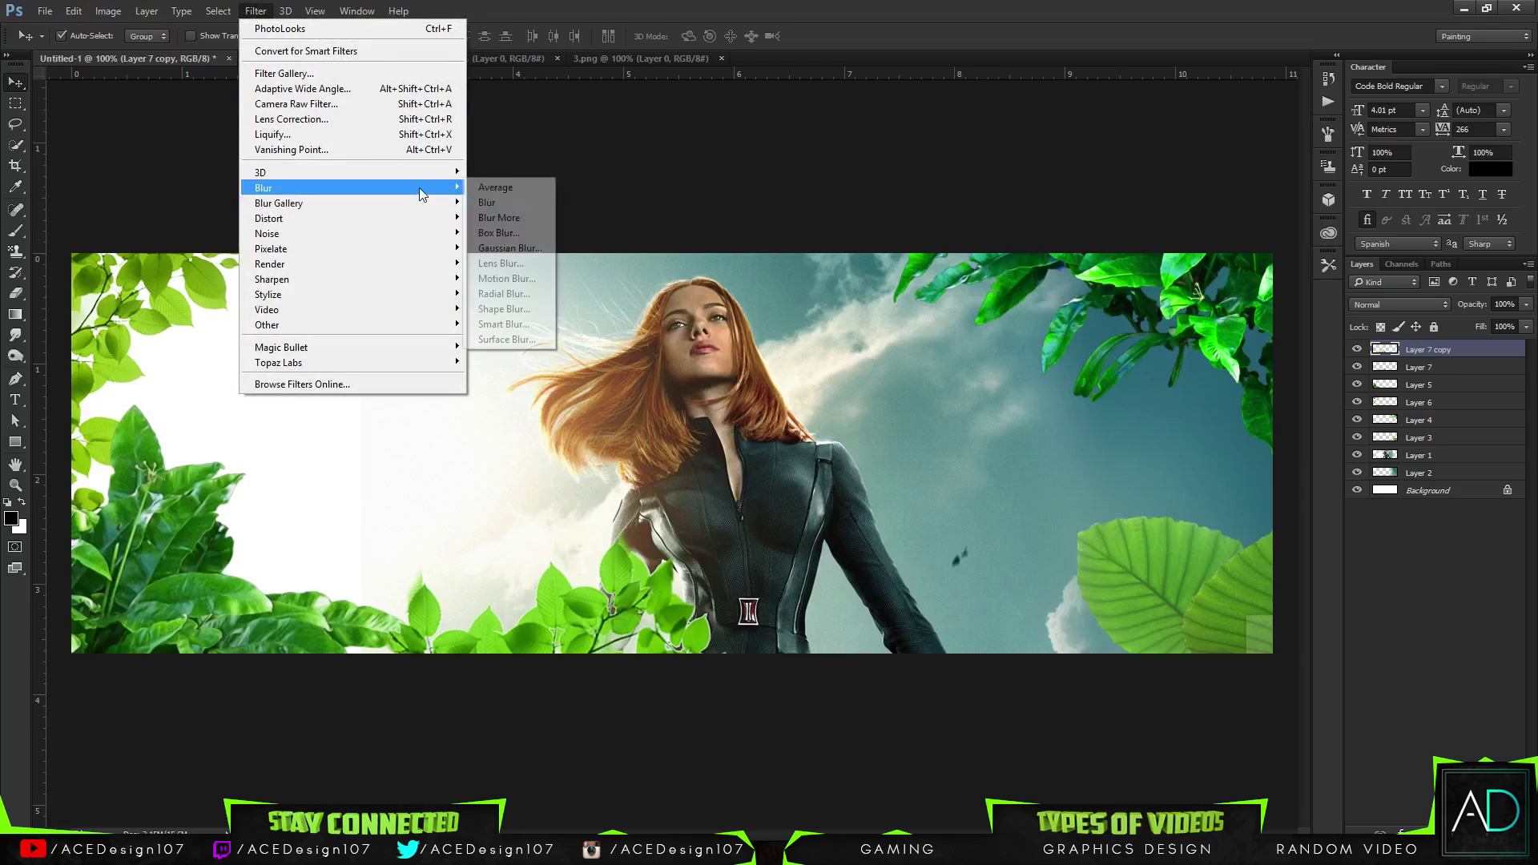
click(492, 247)
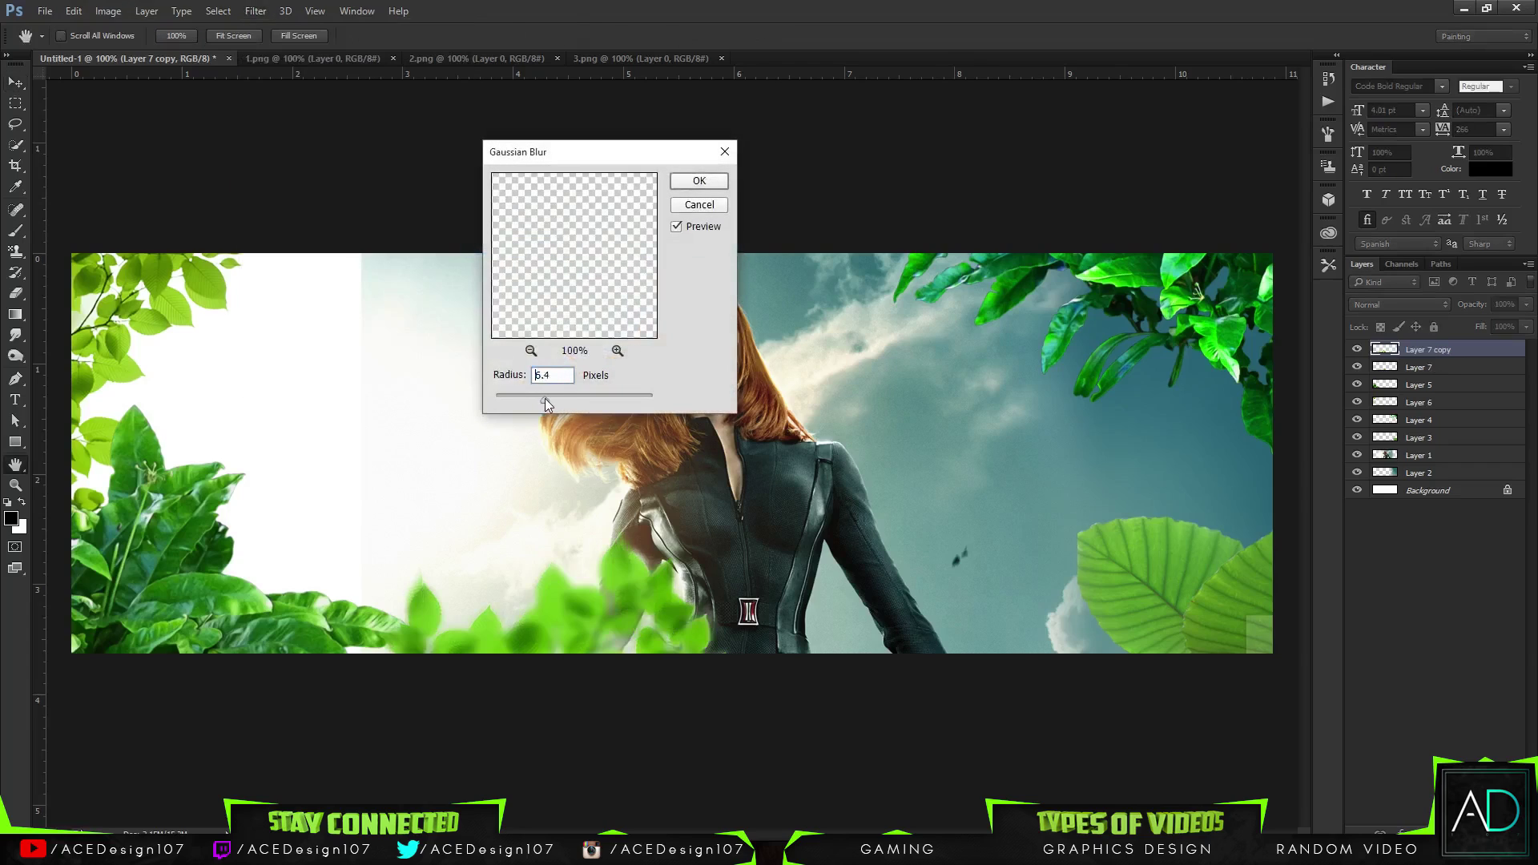
drag(545, 398, 520, 393)
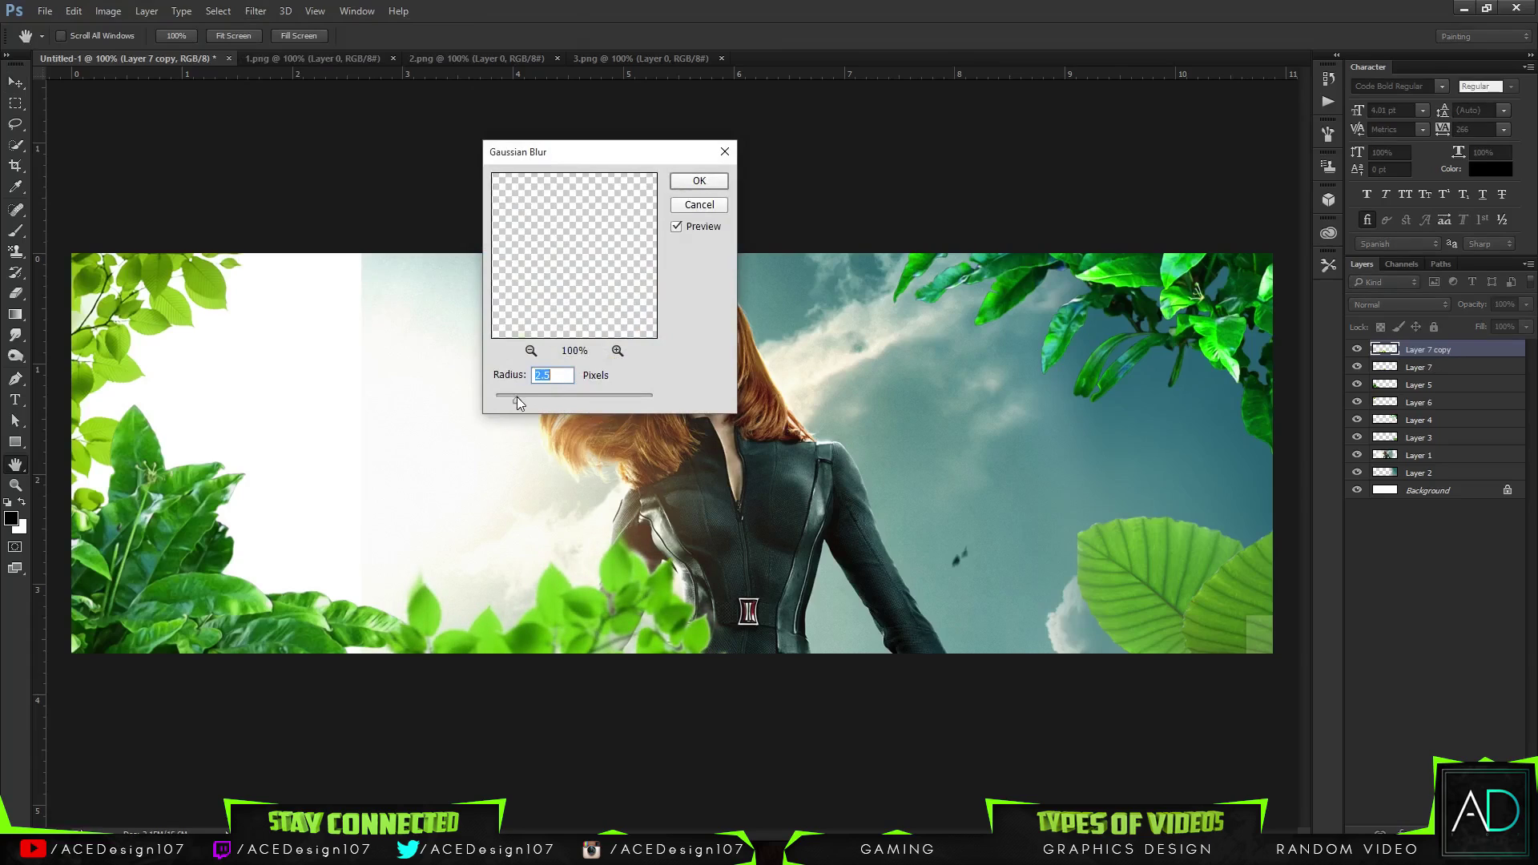
drag(516, 394, 512, 399)
click(688, 183)
Blur Layer 5's leaves with a 1 px Gaussian Blur, applied twice
click(1416, 388)
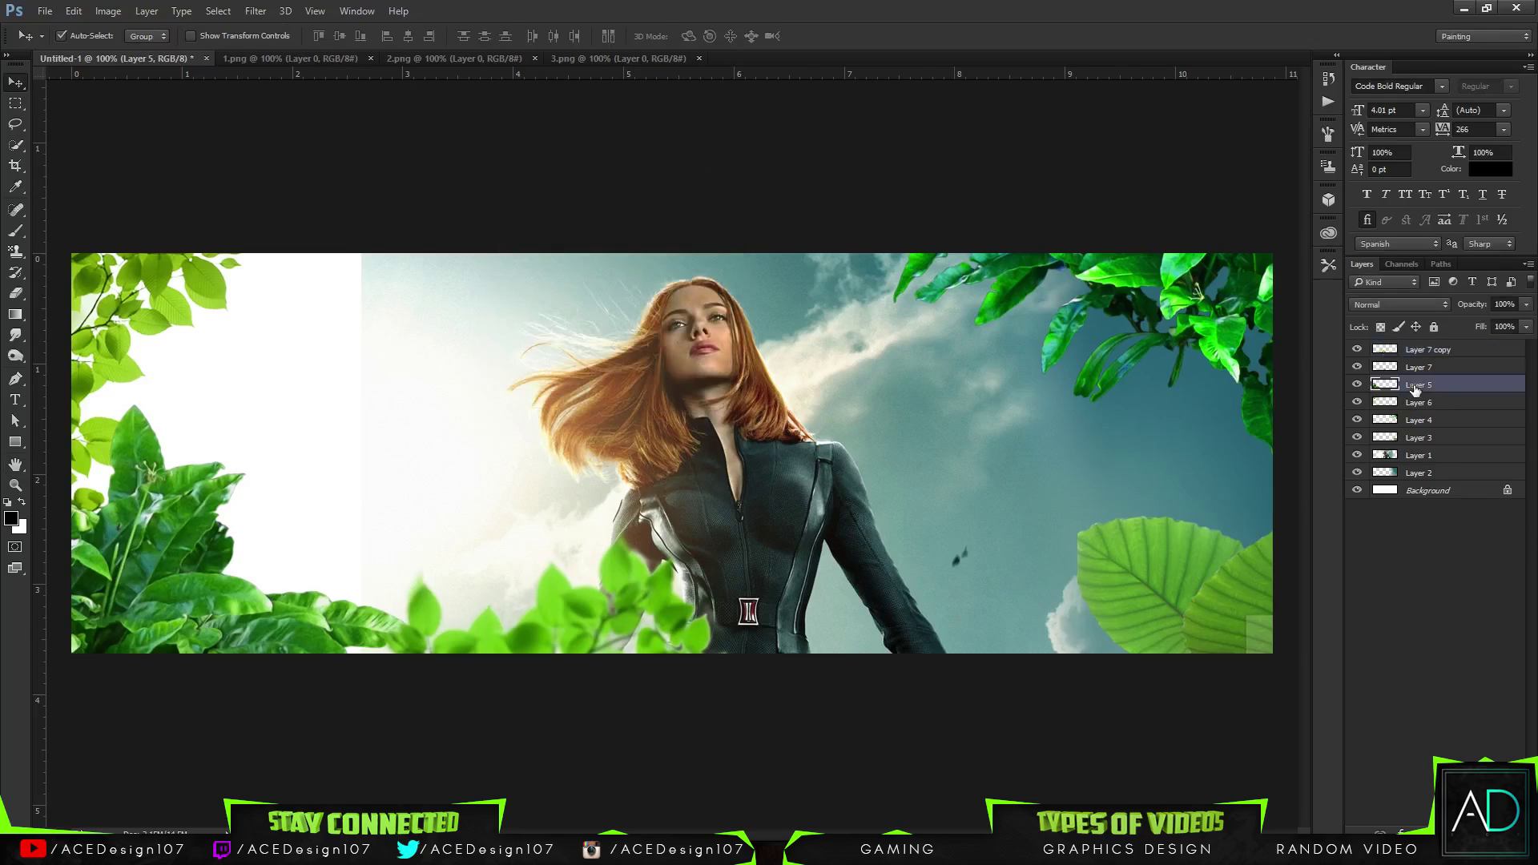
click(256, 11)
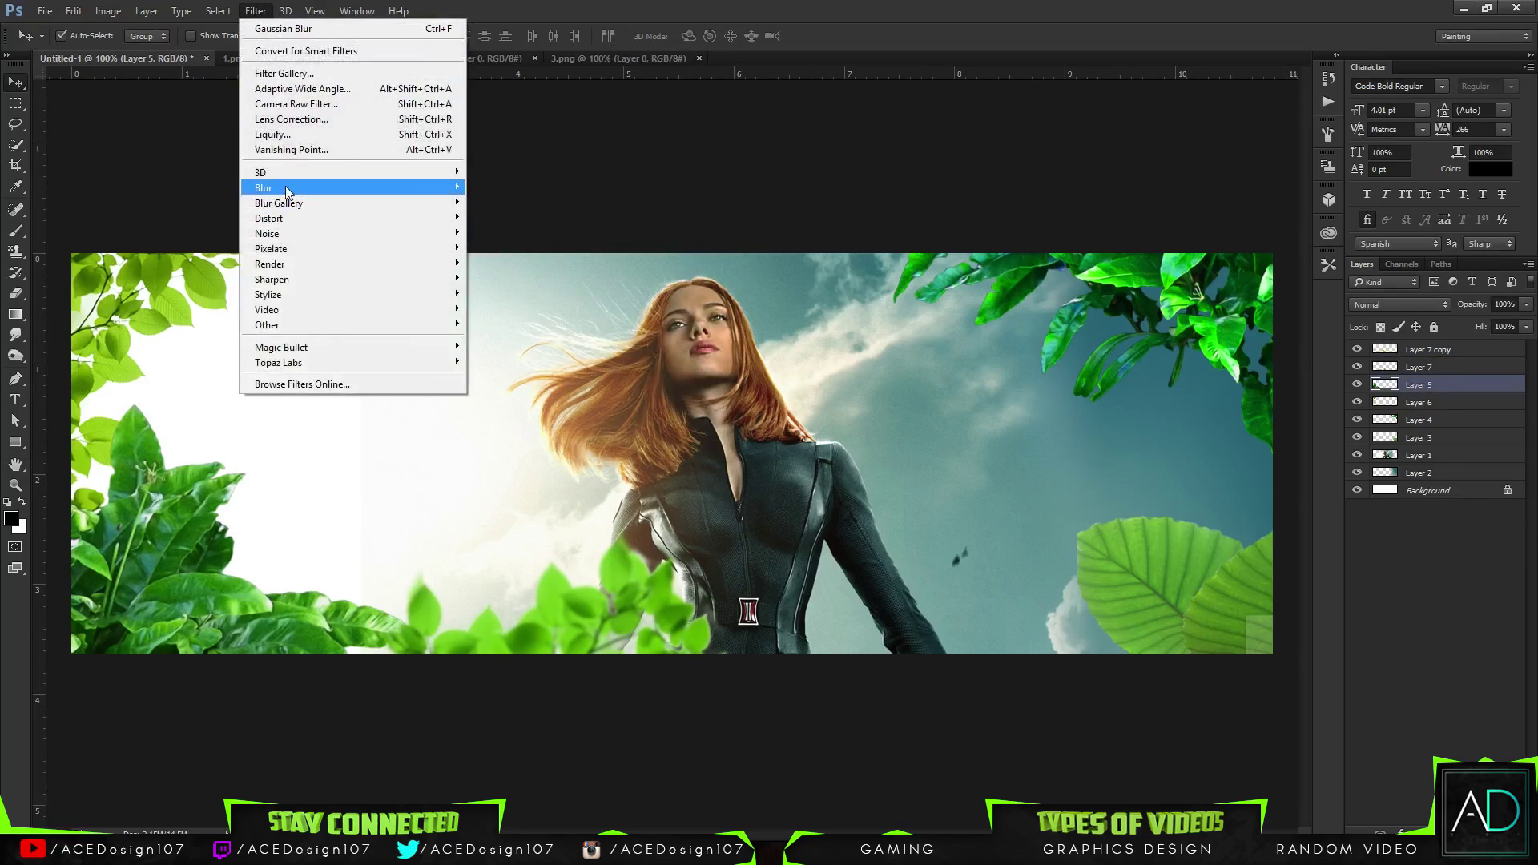
mouse_move(285, 185)
click(513, 249)
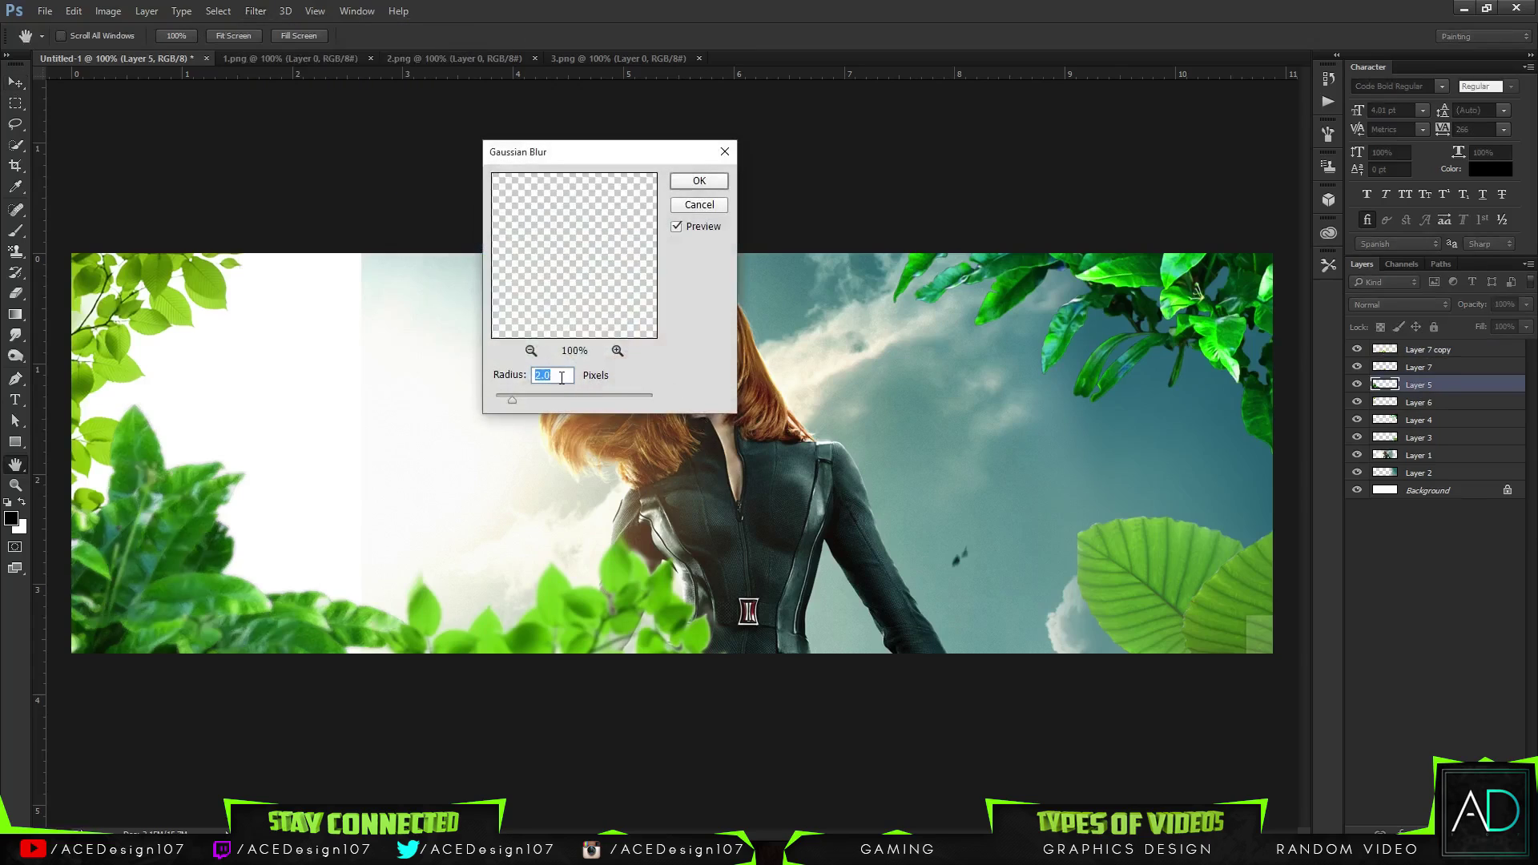
text(1.75)
click(688, 180)
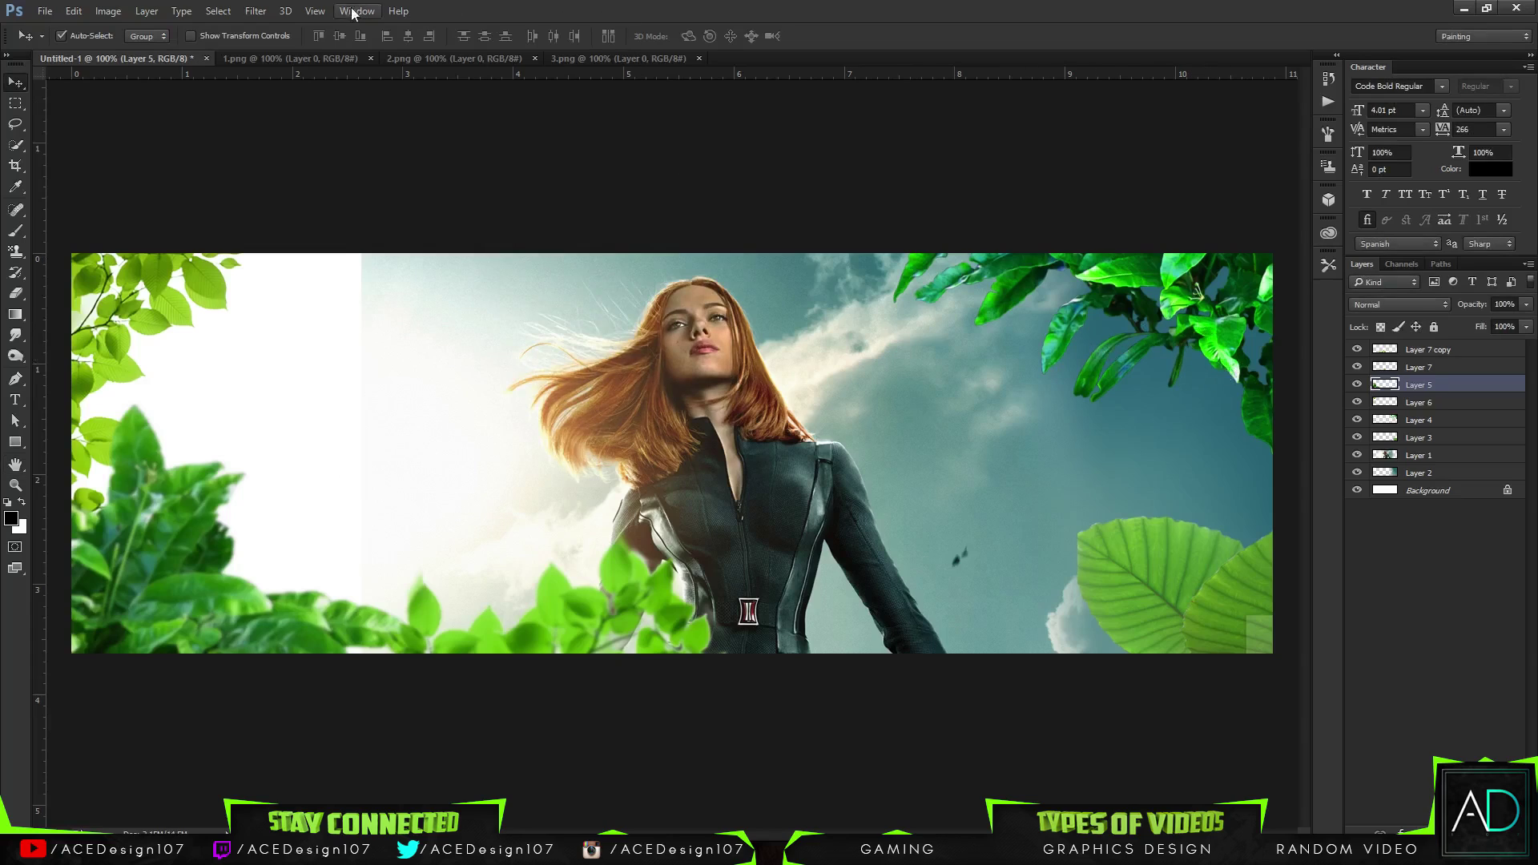
click(256, 11)
mouse_move(352, 187)
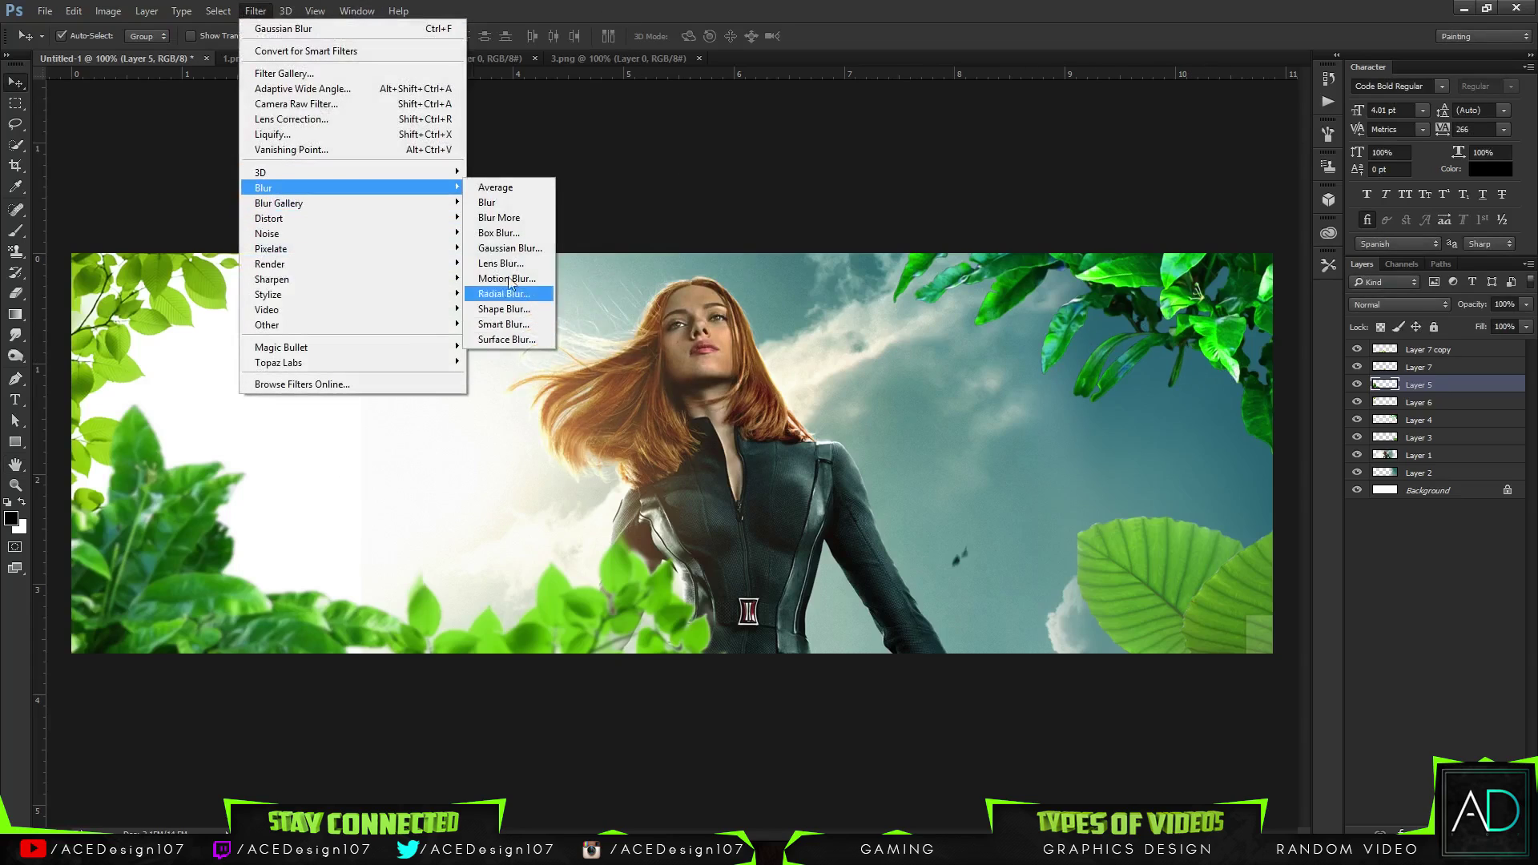
click(509, 248)
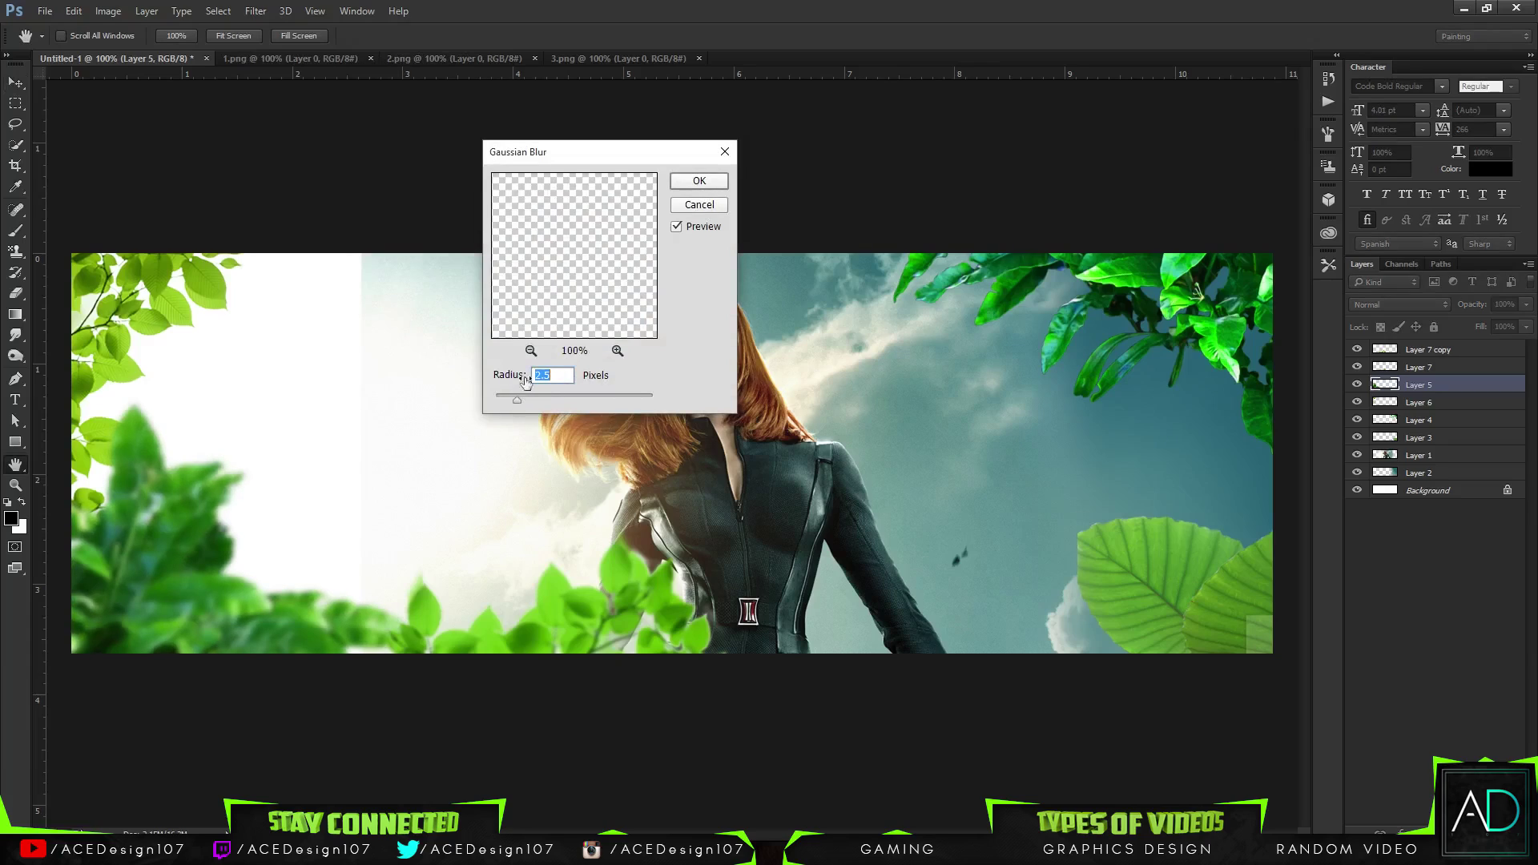
click(699, 181)
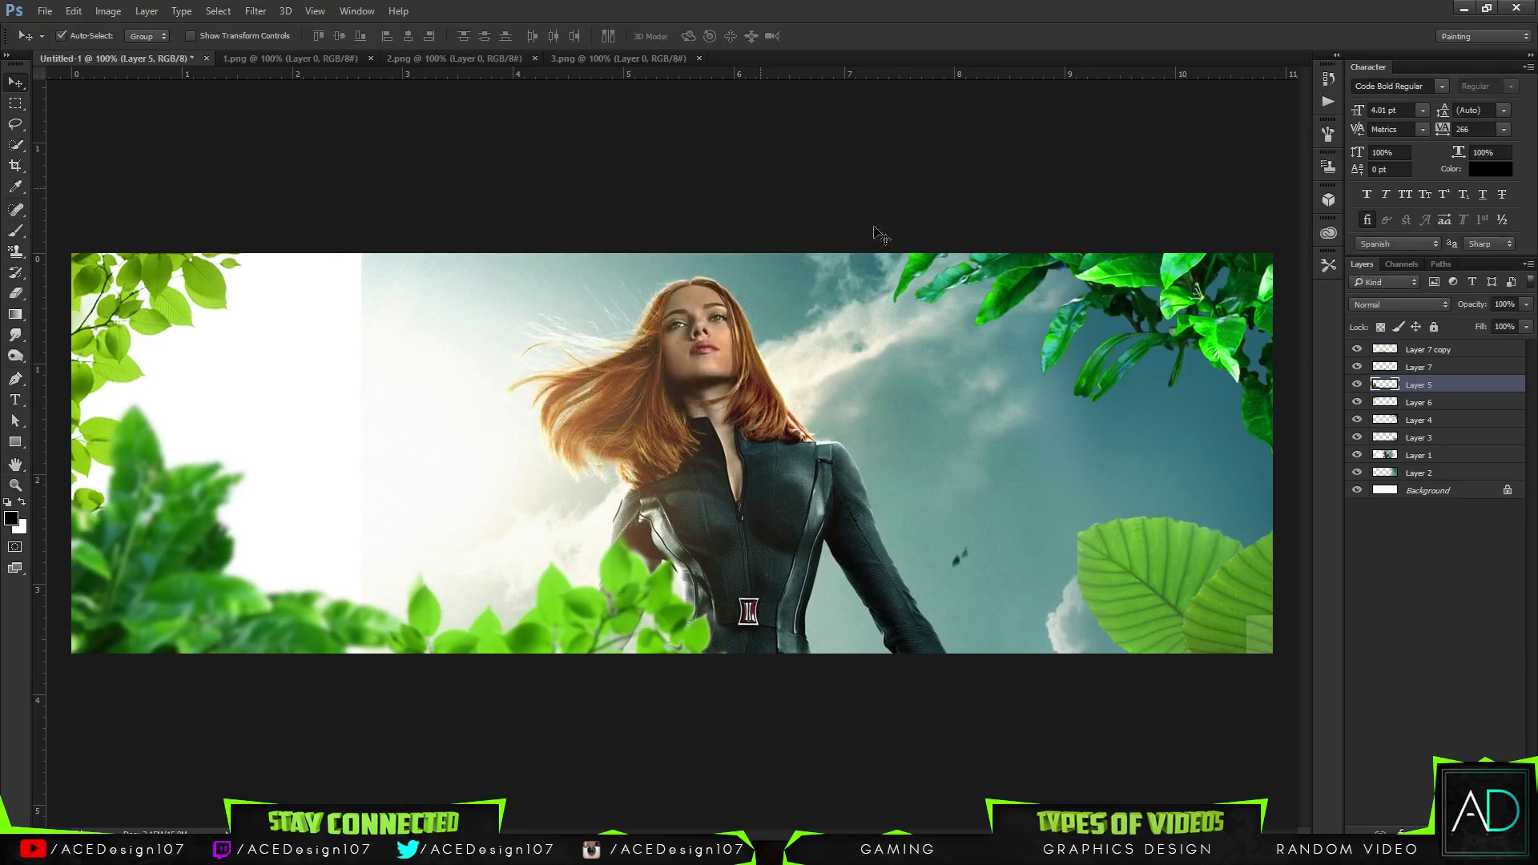
Pick Layer 6, check its contents, and try Lens Blur without applying it
click(1437, 370)
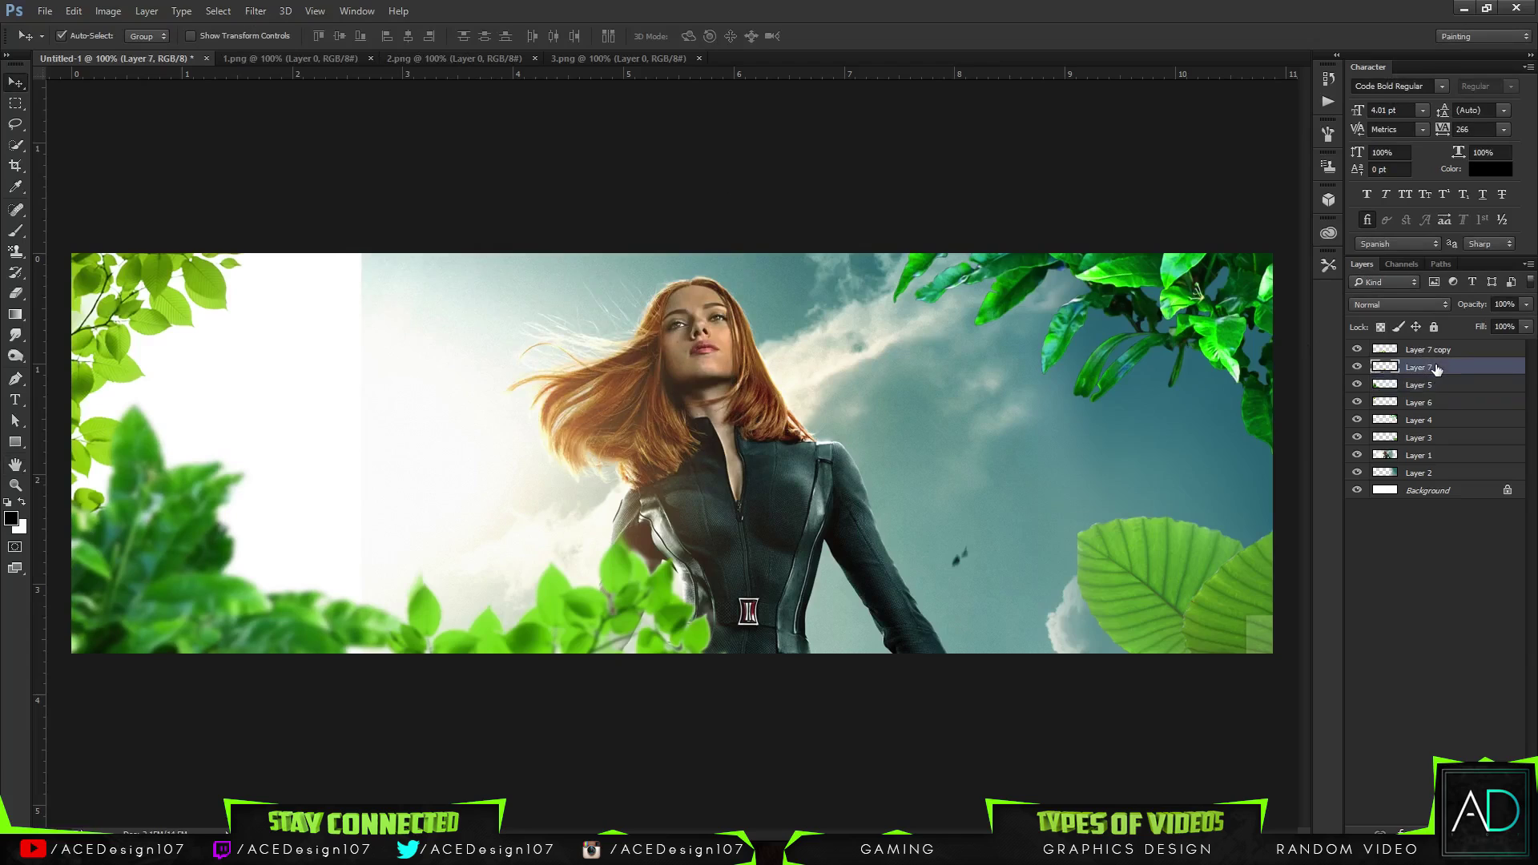
click(1387, 403)
click(1356, 403)
click(1356, 403)
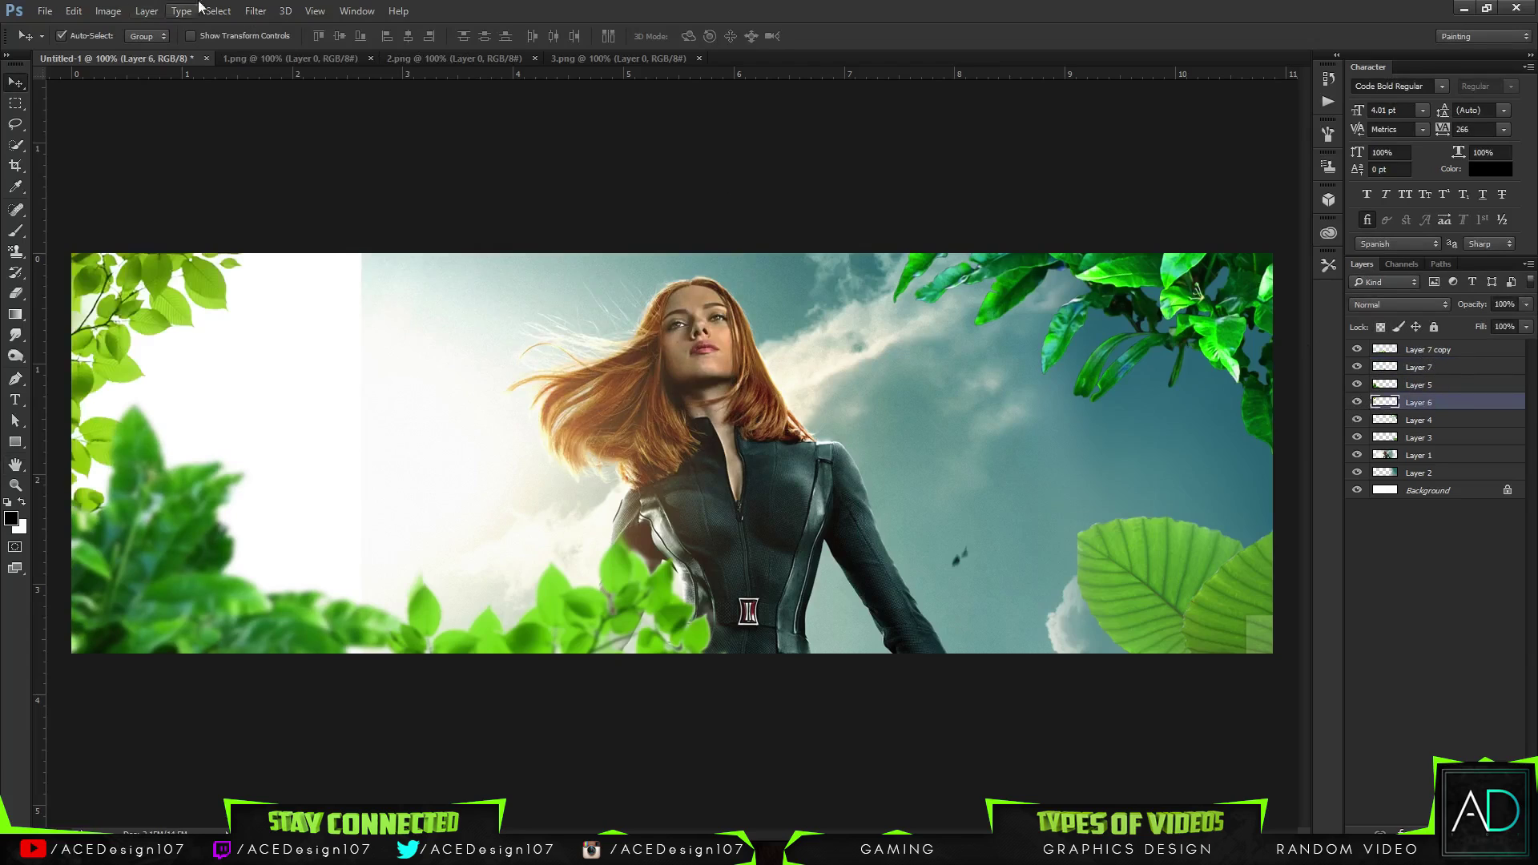
click(255, 10)
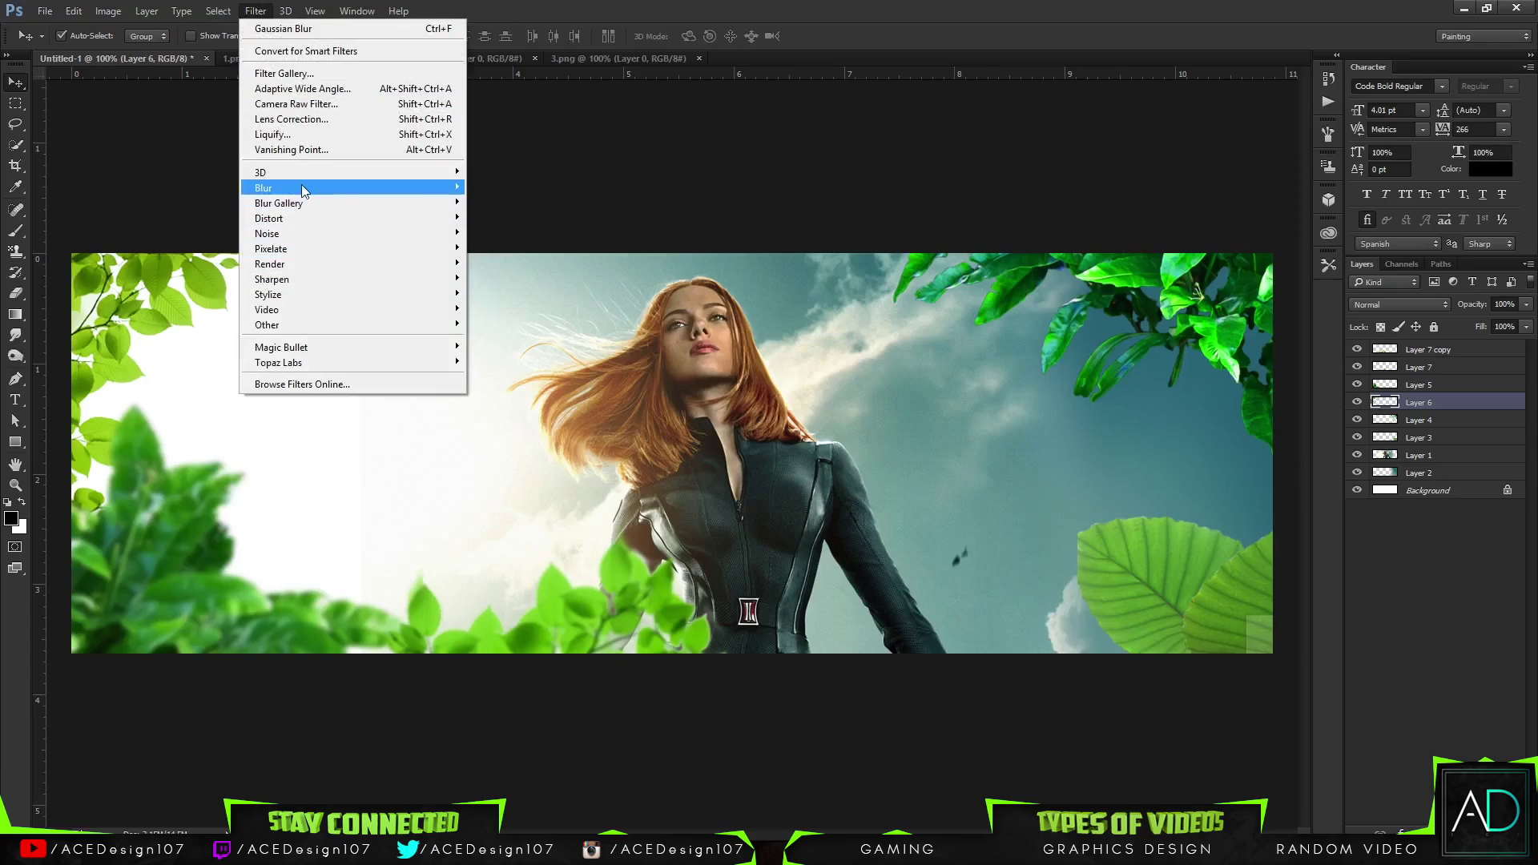
mouse_move(302, 186)
click(517, 261)
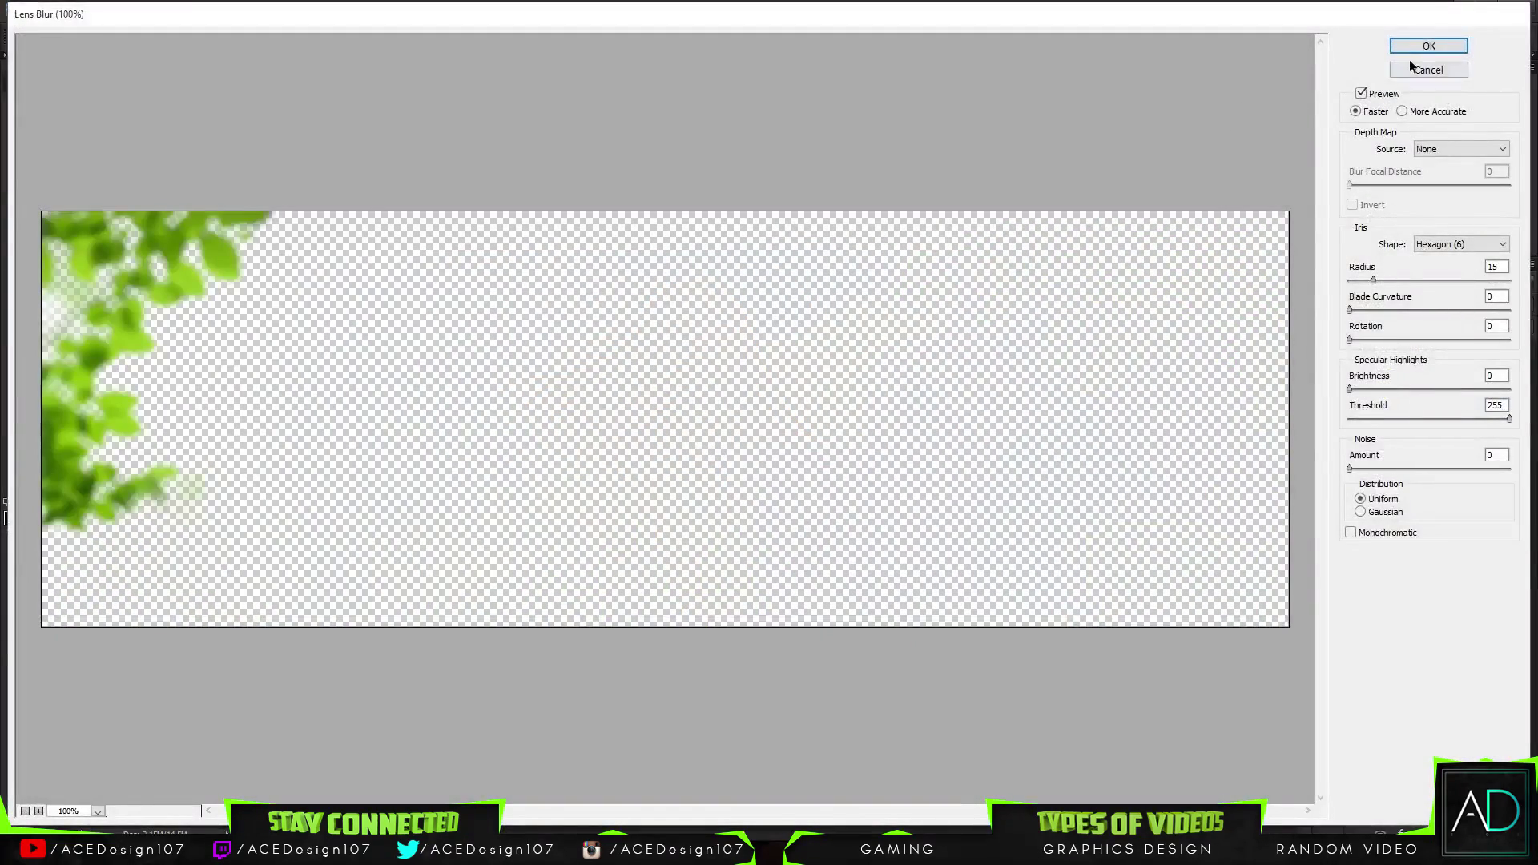
click(1414, 47)
Apply a Gaussian Blur of about 4.1 px to Layer 6's top-left leaves
click(269, 11)
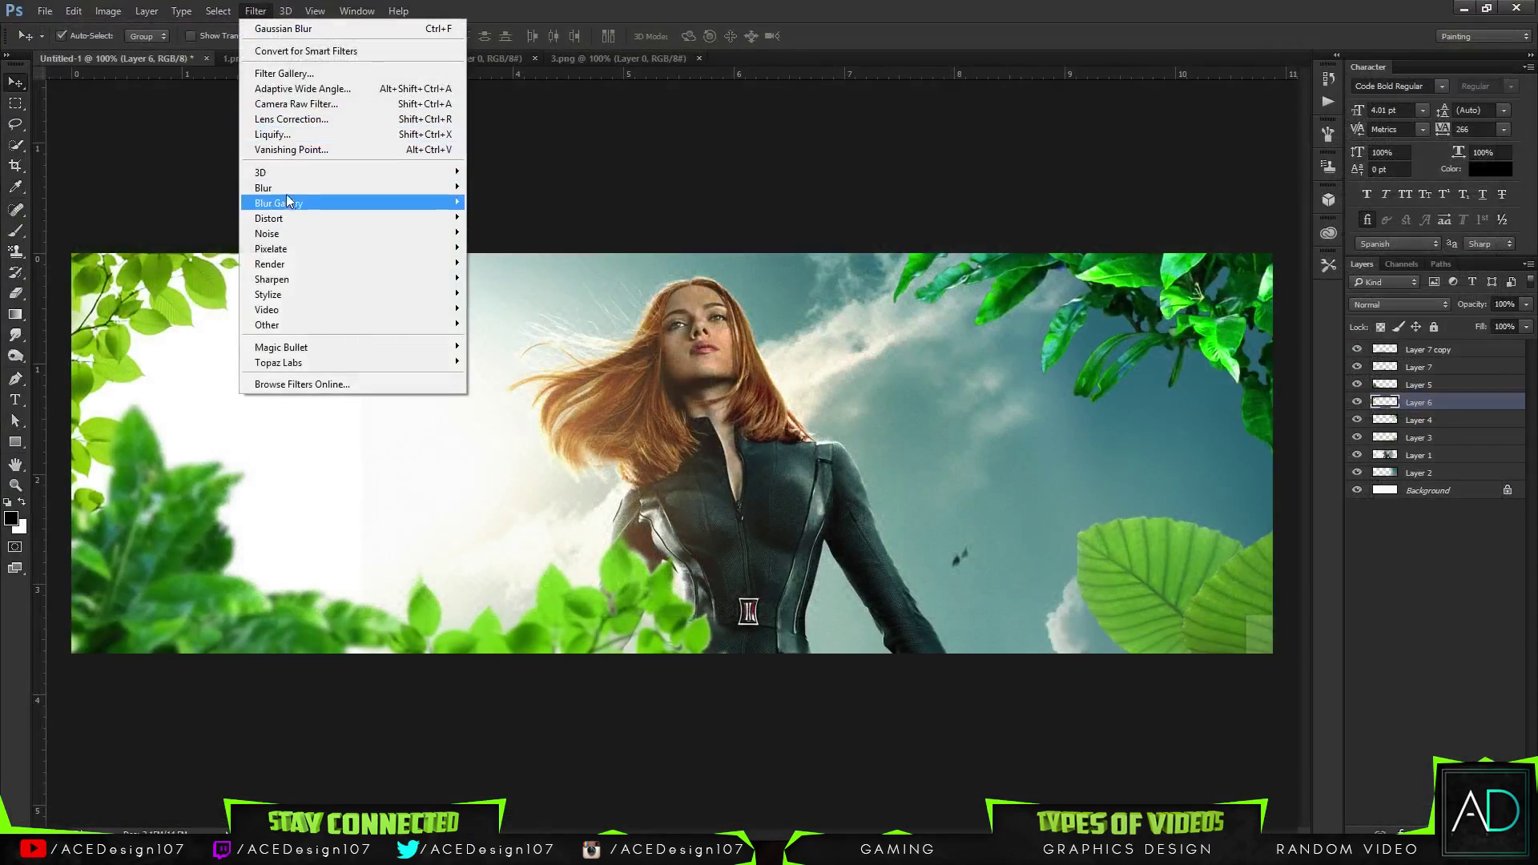
mouse_move(287, 200)
mouse_move(344, 189)
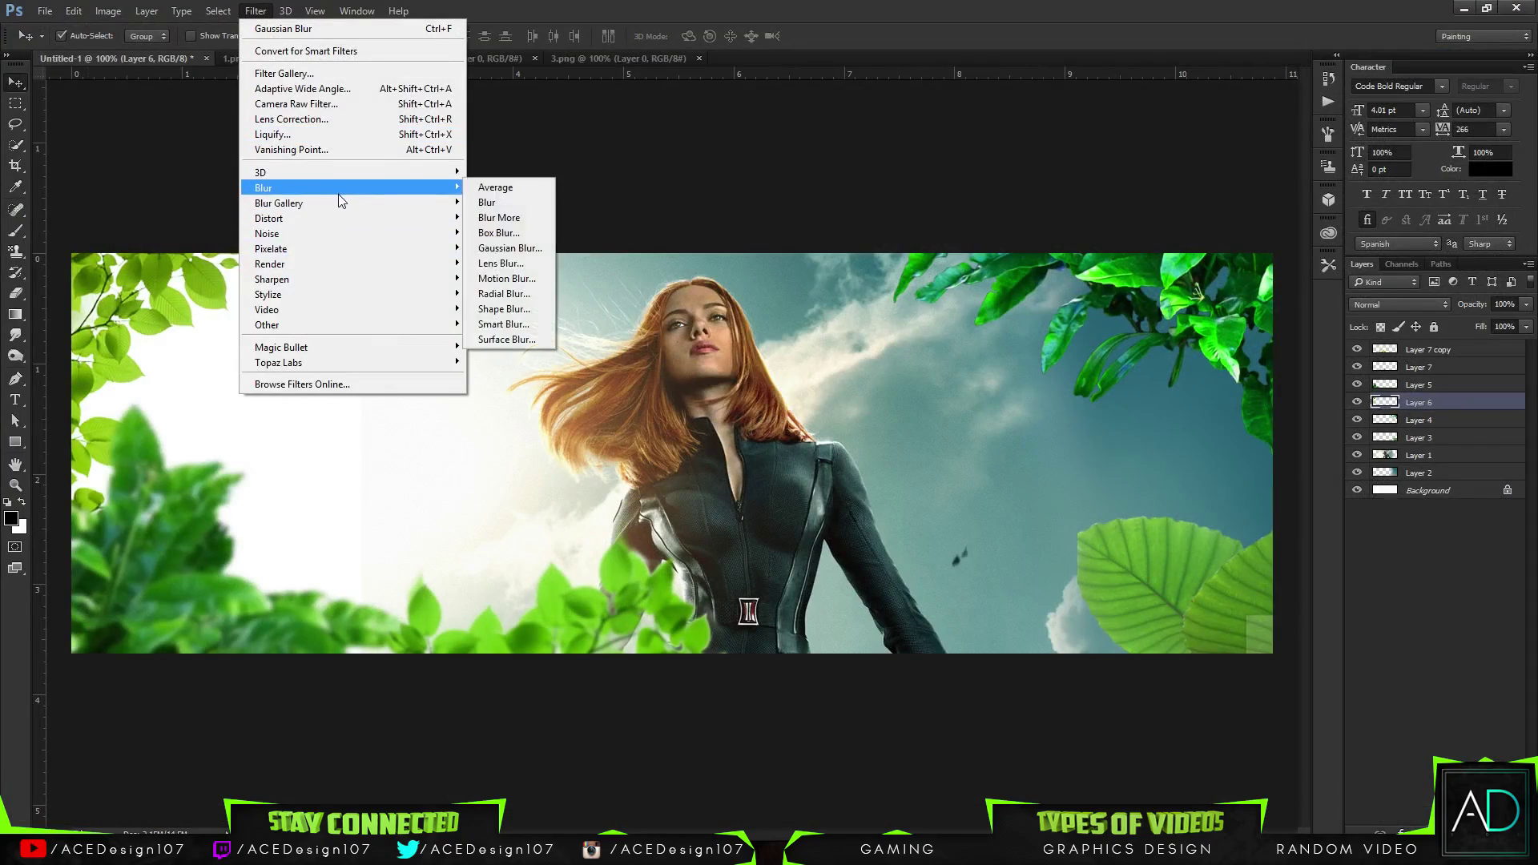
click(501, 245)
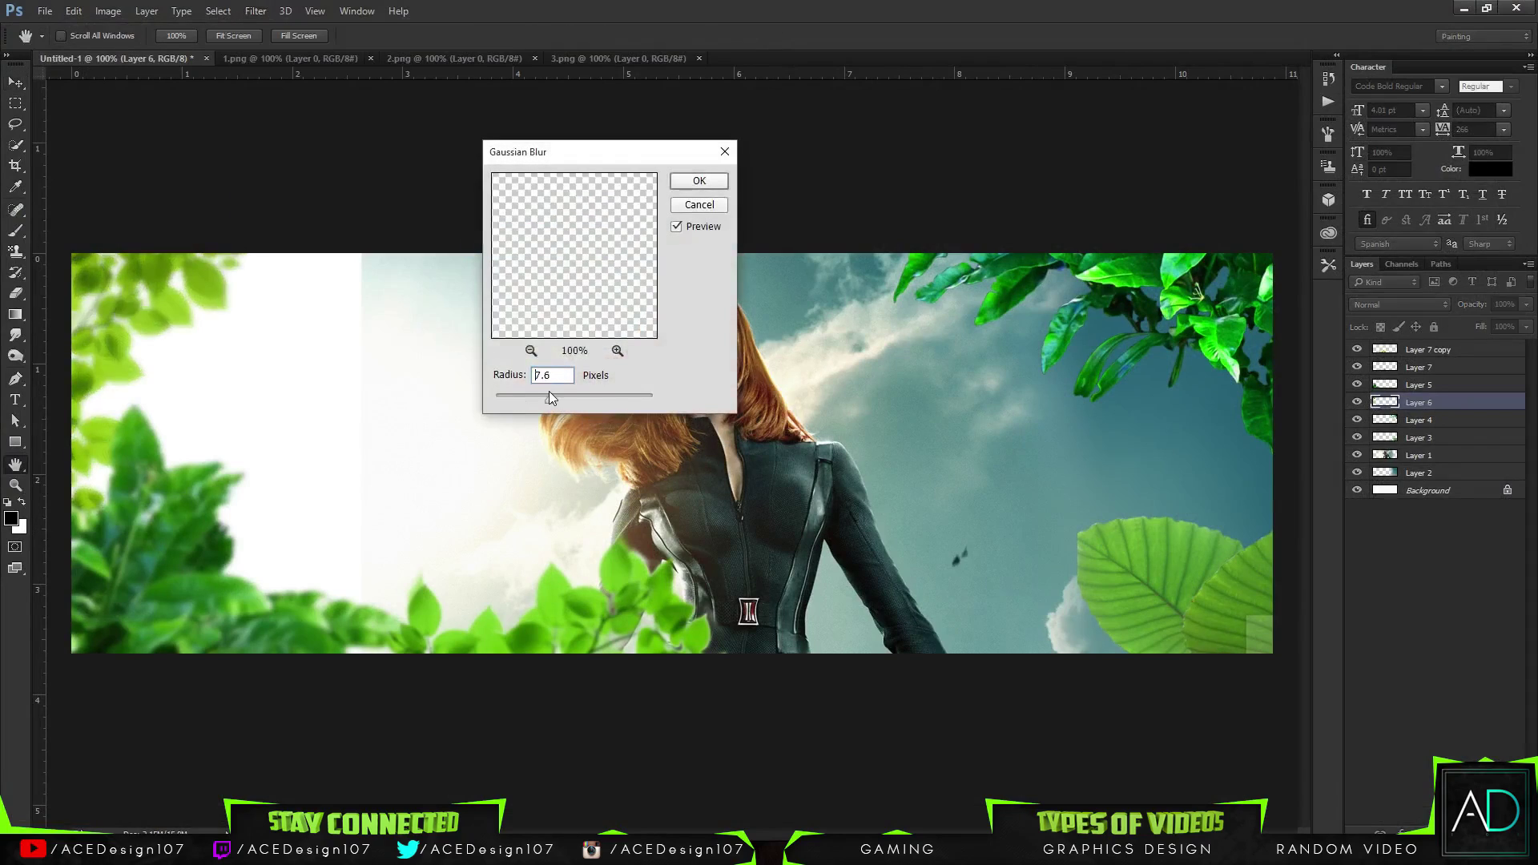
drag(519, 398, 527, 398)
click(691, 205)
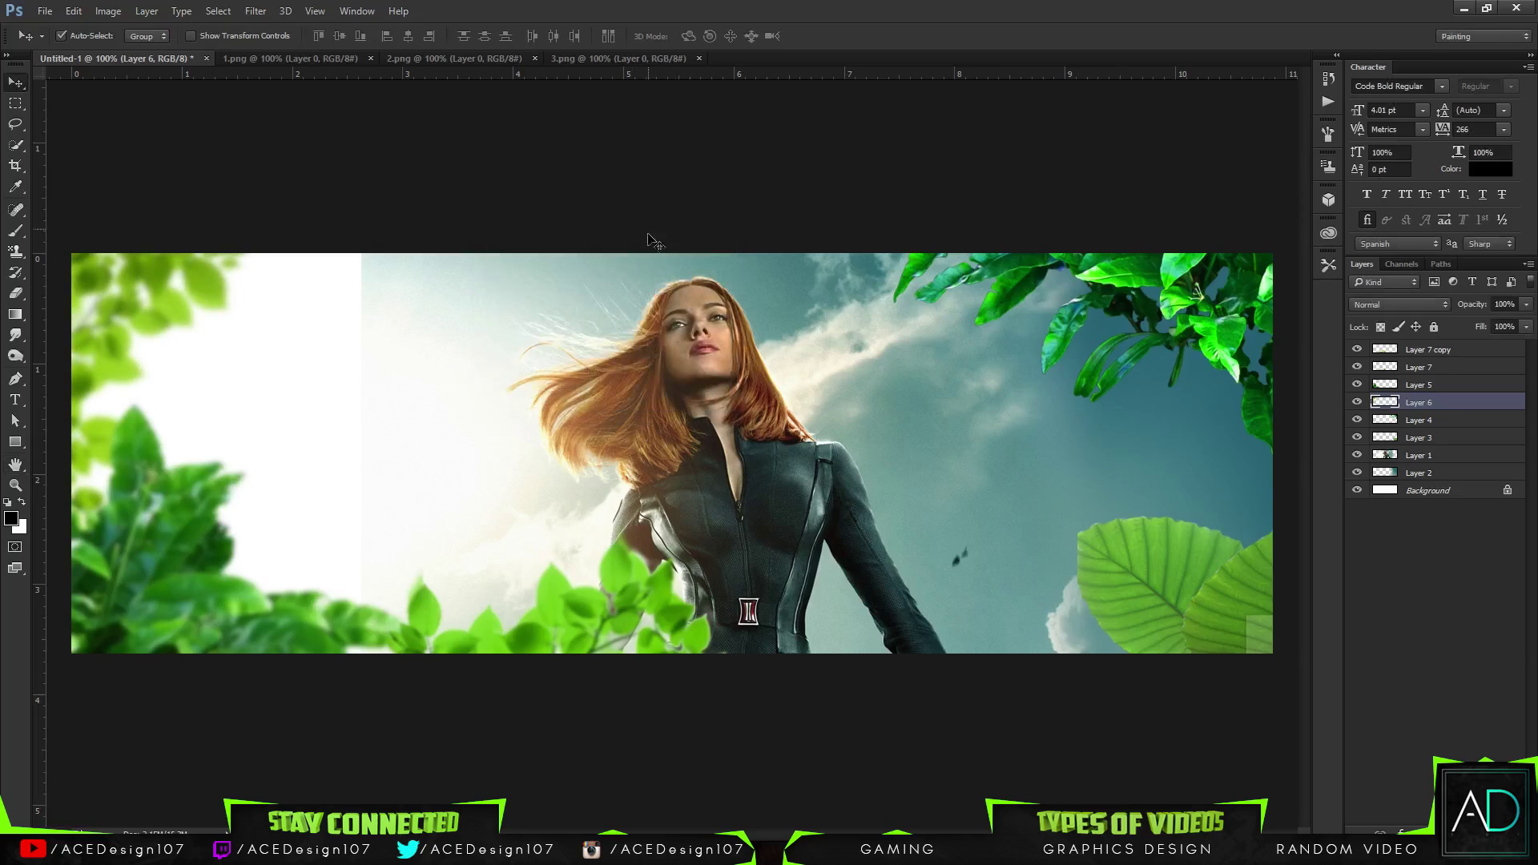
Test-erase the sky photo's top-left edge, undo it, and adjust the eraser size
click(1418, 456)
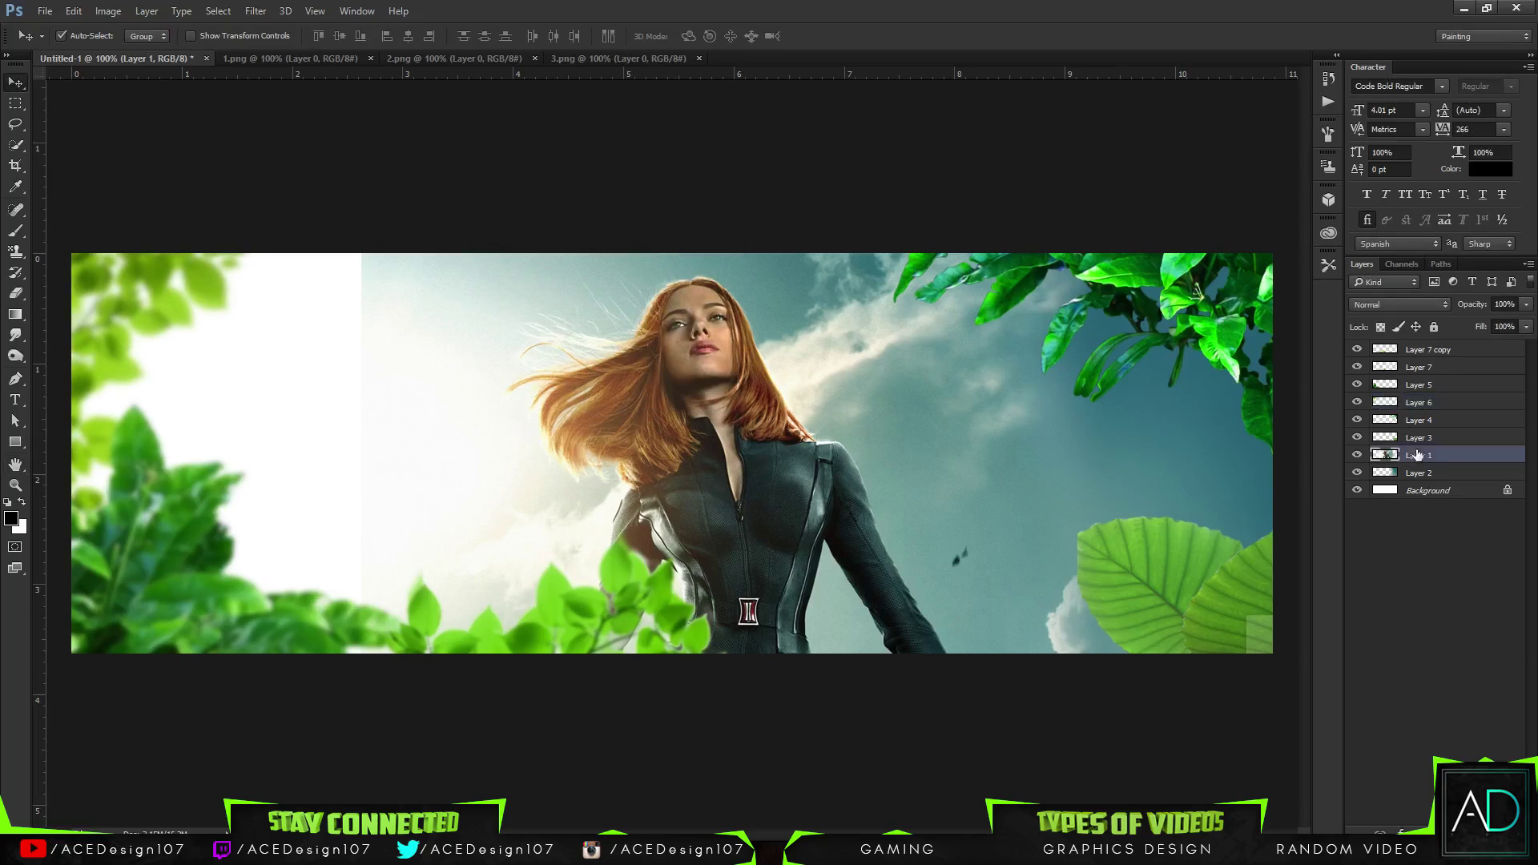
key(e)
drag(302, 267, 350, 407)
key(ctrl+z)
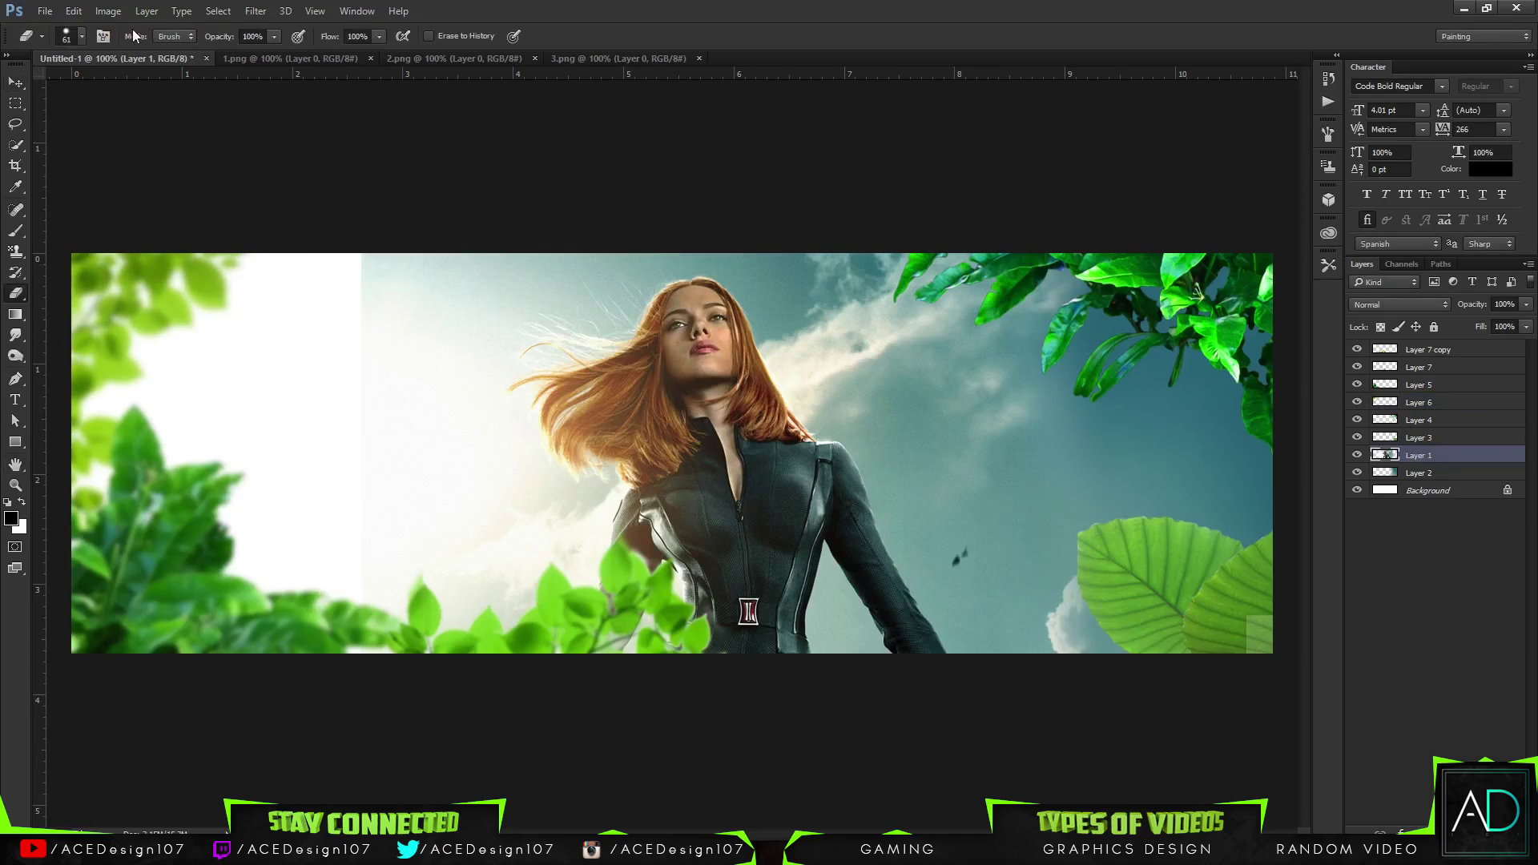
click(82, 36)
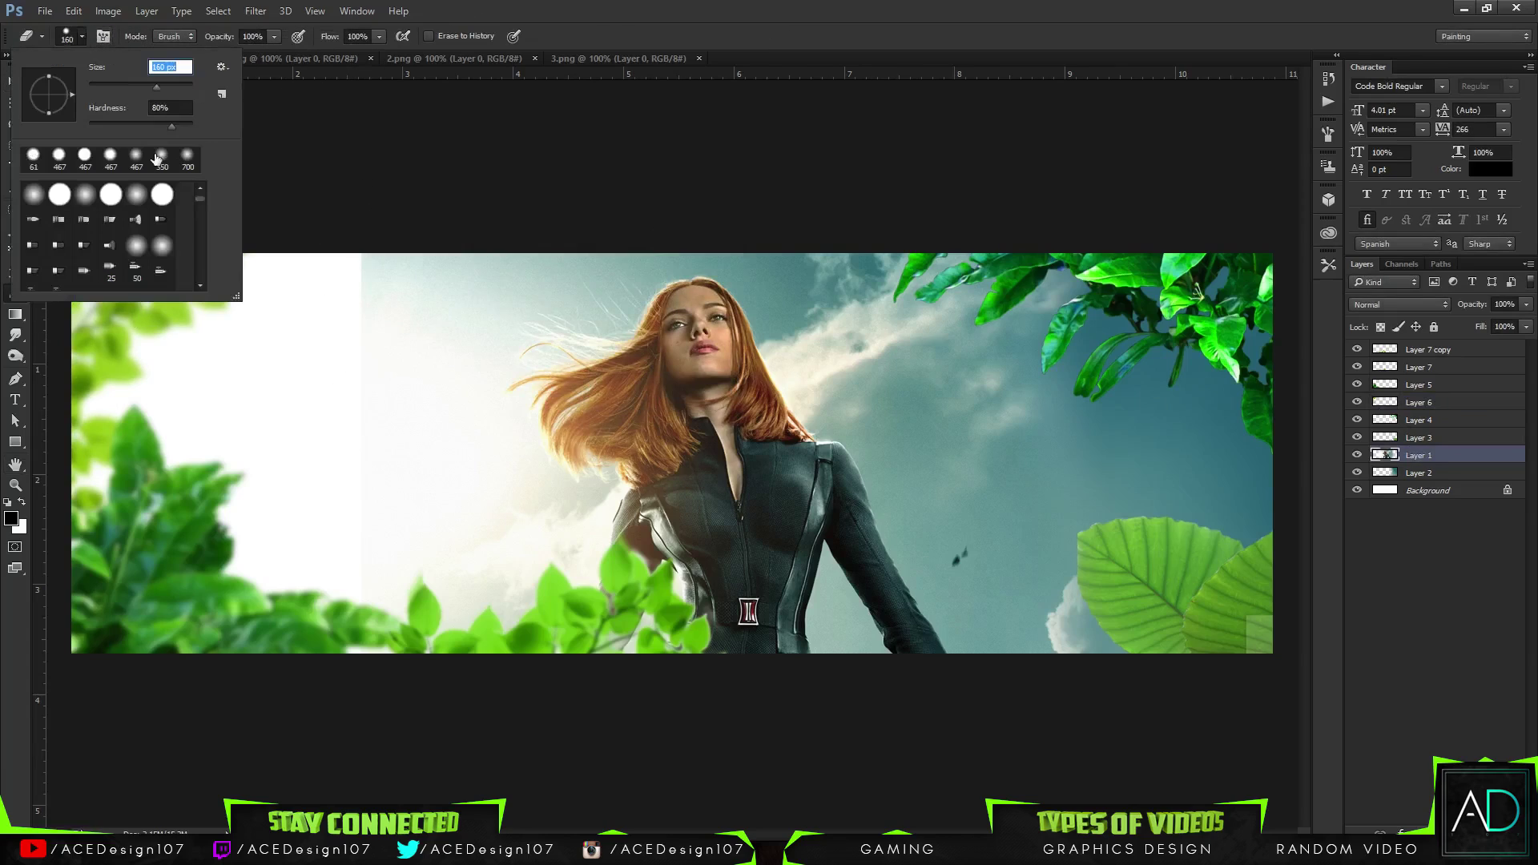
key(Return)
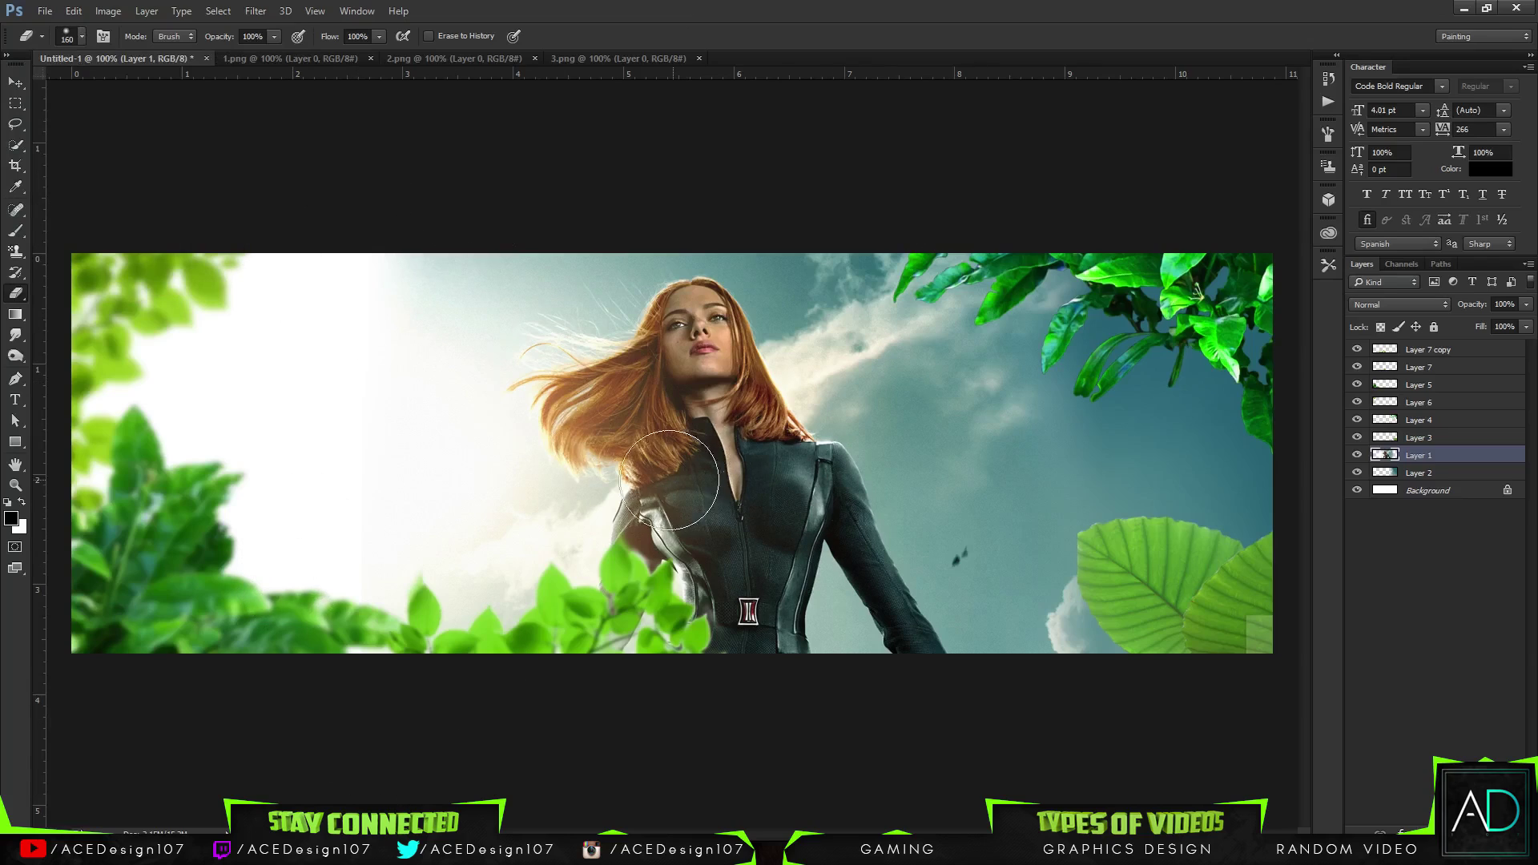
Apply a 2.5 px Gaussian Blur to Layer 4's top-right leaves
click(1440, 420)
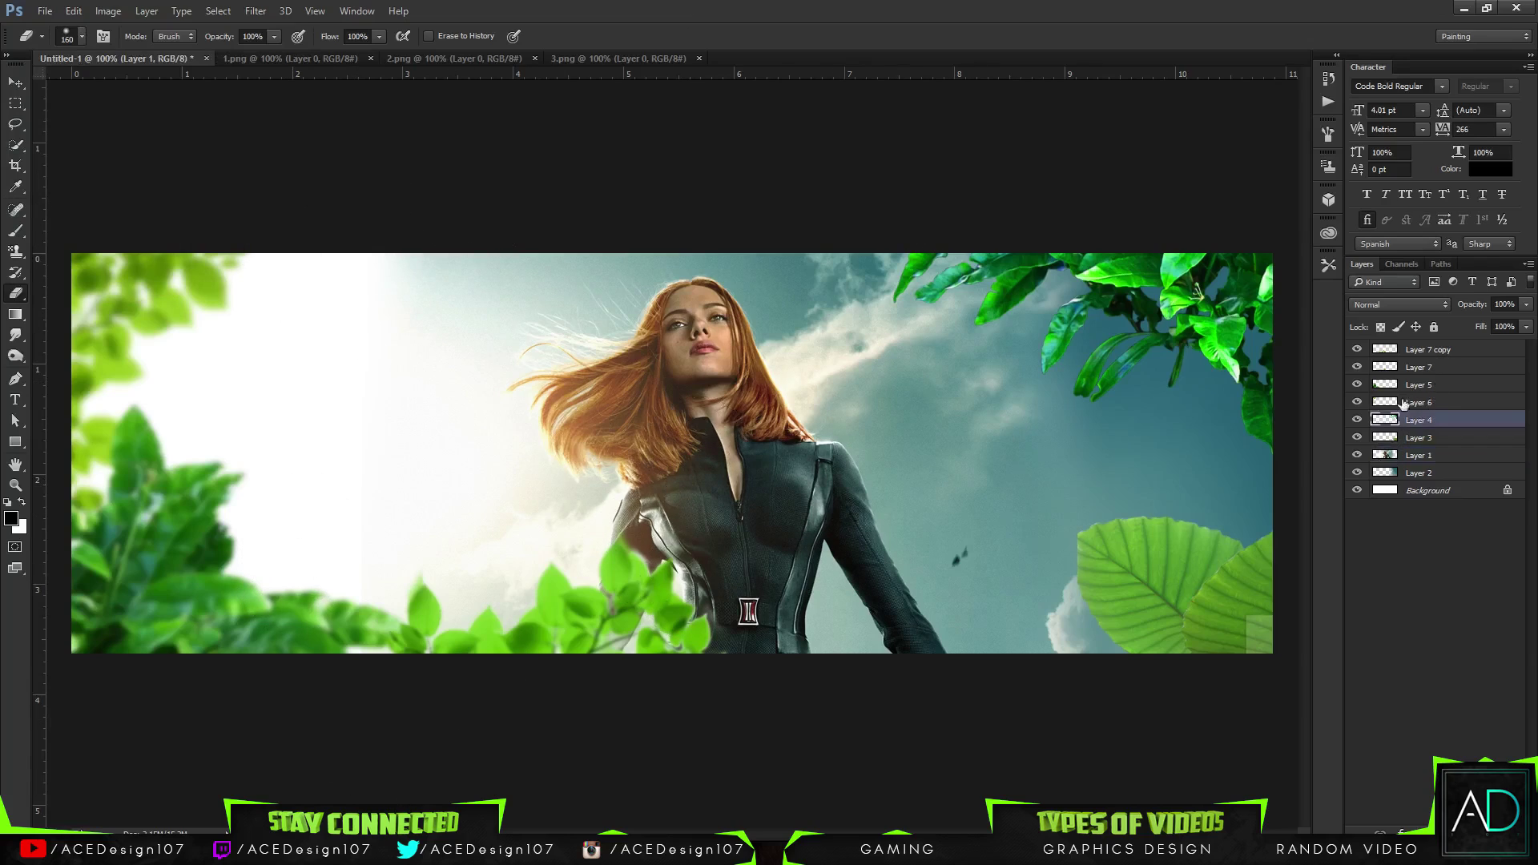
click(258, 11)
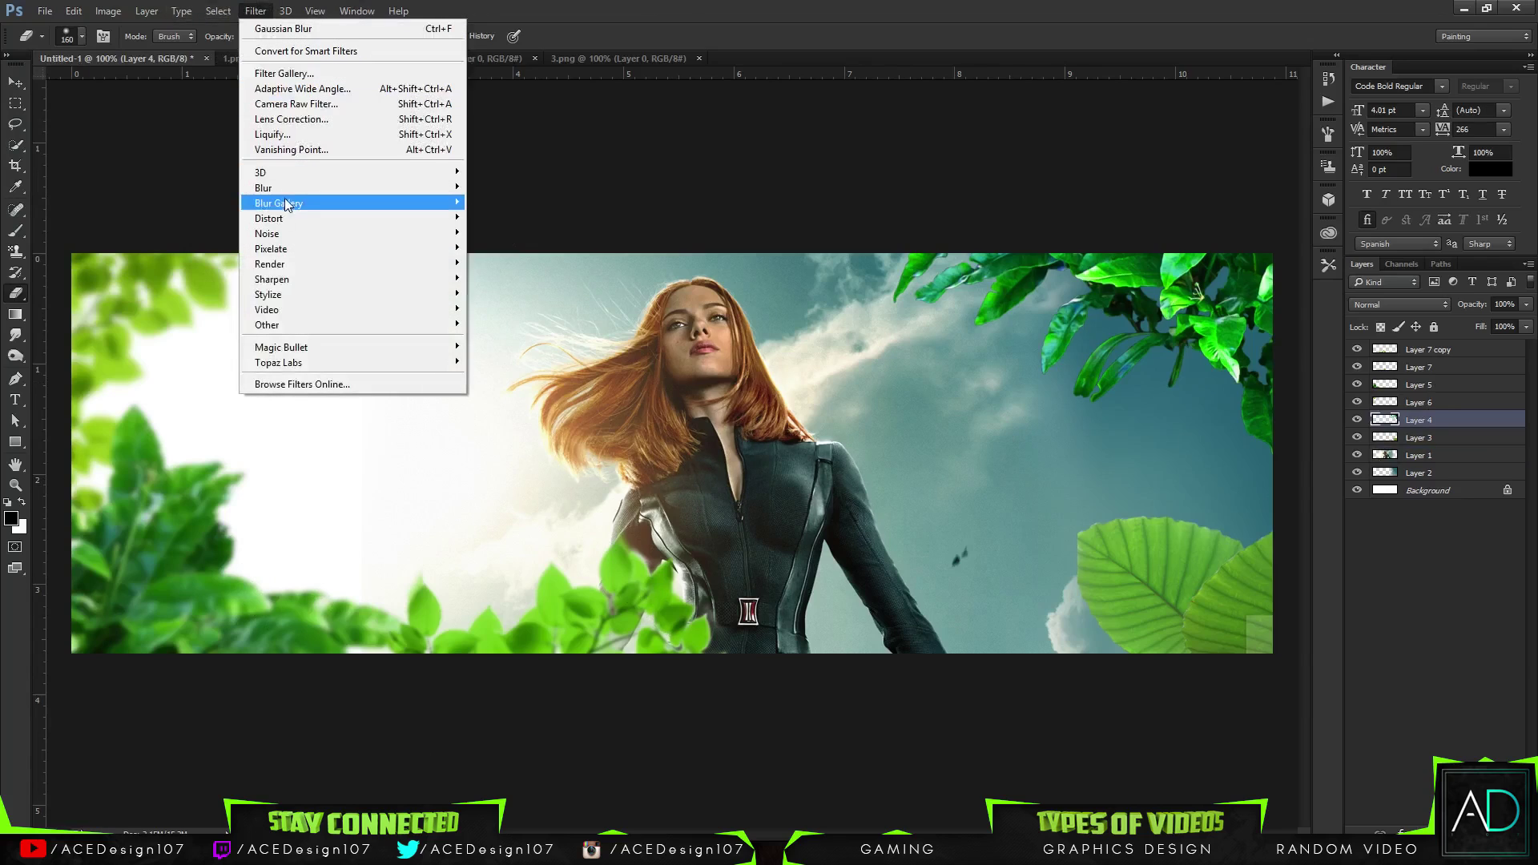
mouse_move(288, 188)
click(481, 247)
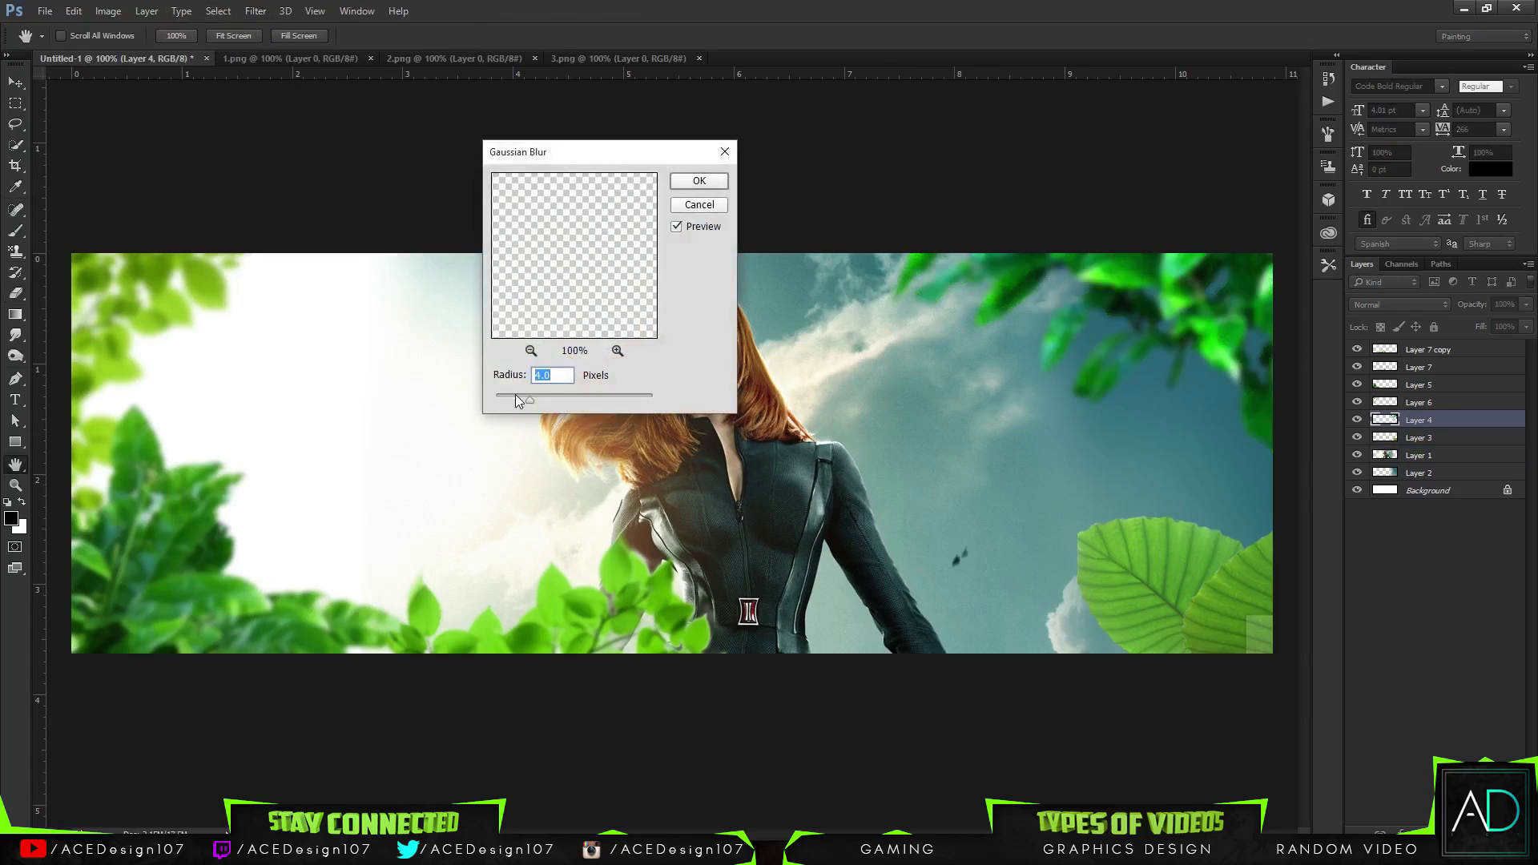
drag(514, 394, 516, 396)
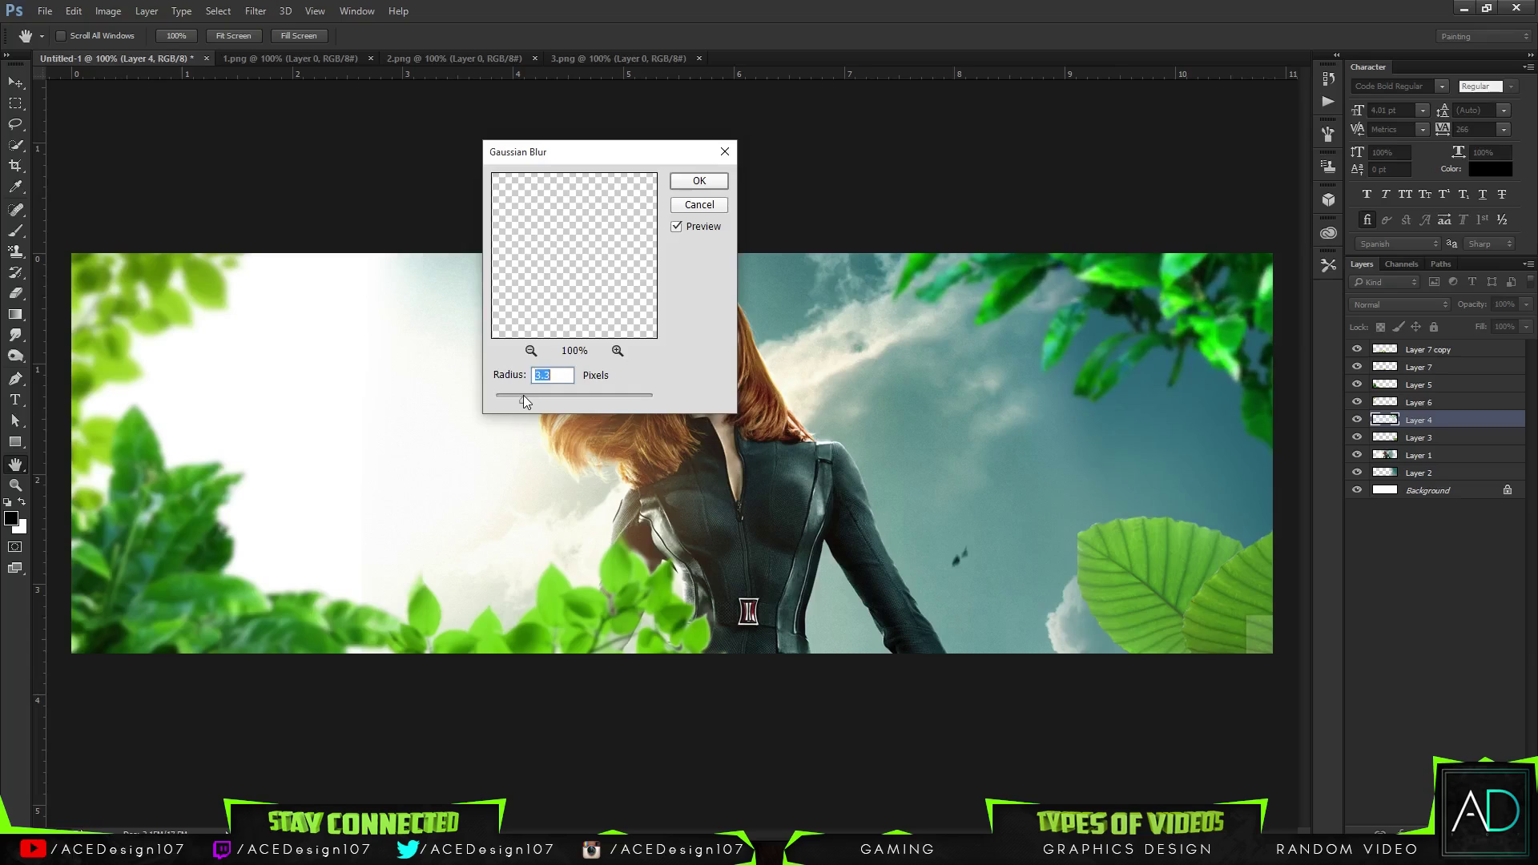
click(704, 179)
key(e)
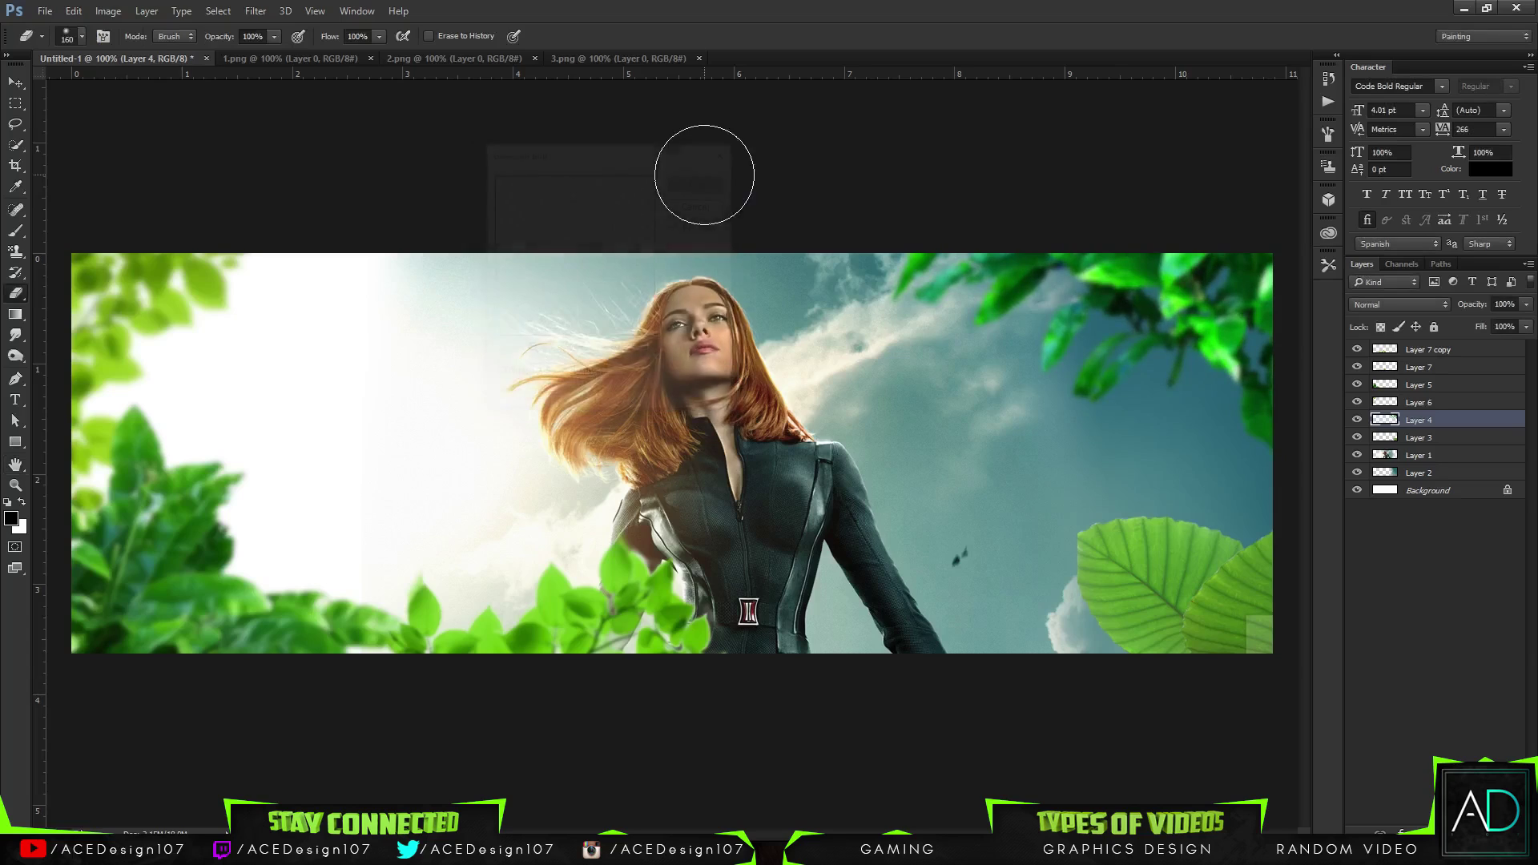
Apply a 3.5 px Gaussian Blur to Layer 3, then add a new empty layer
click(1483, 440)
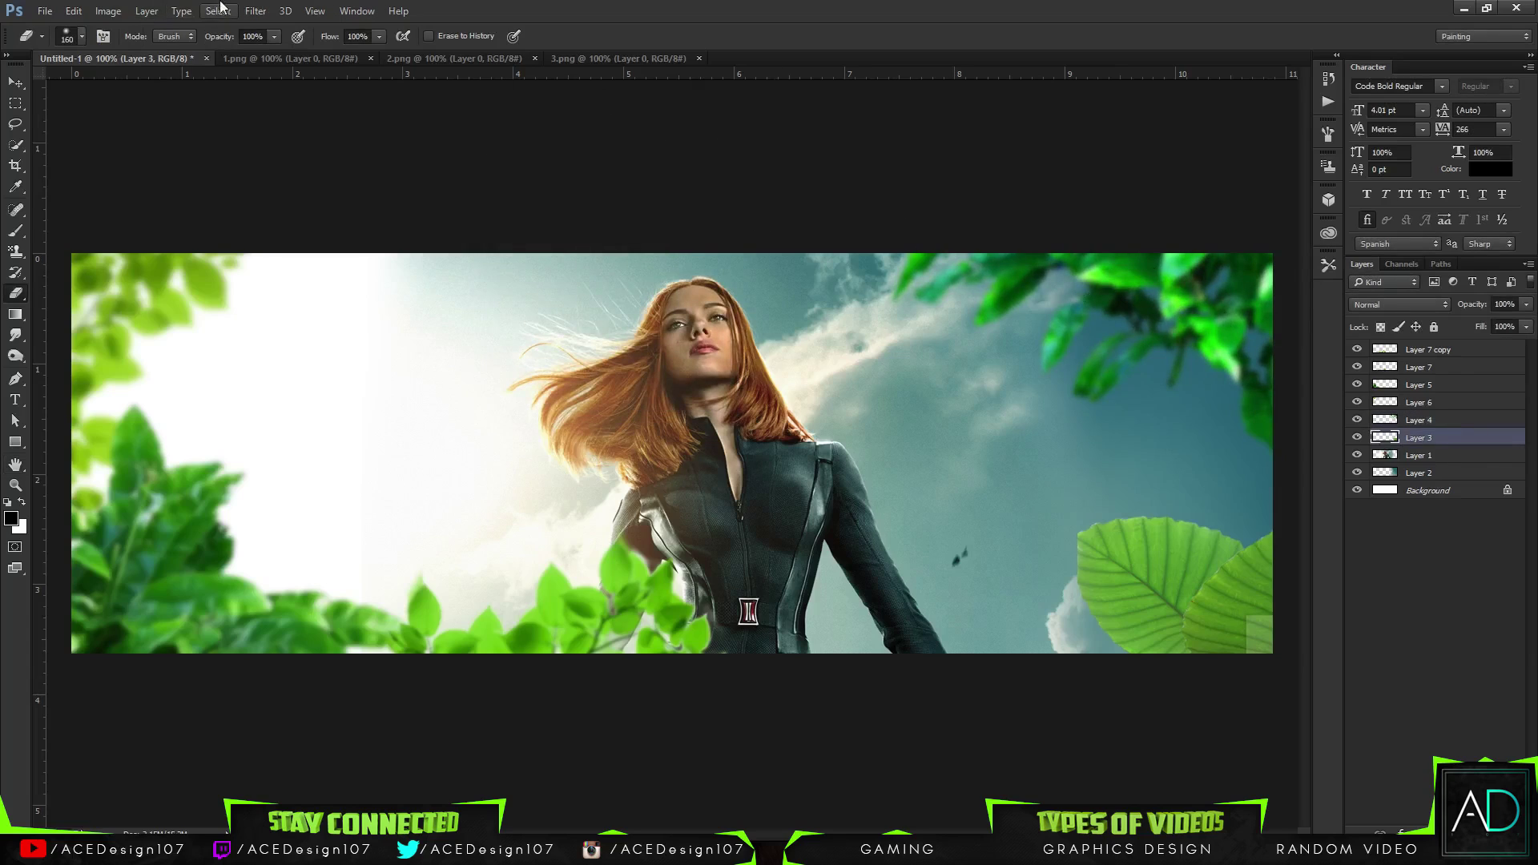
click(256, 11)
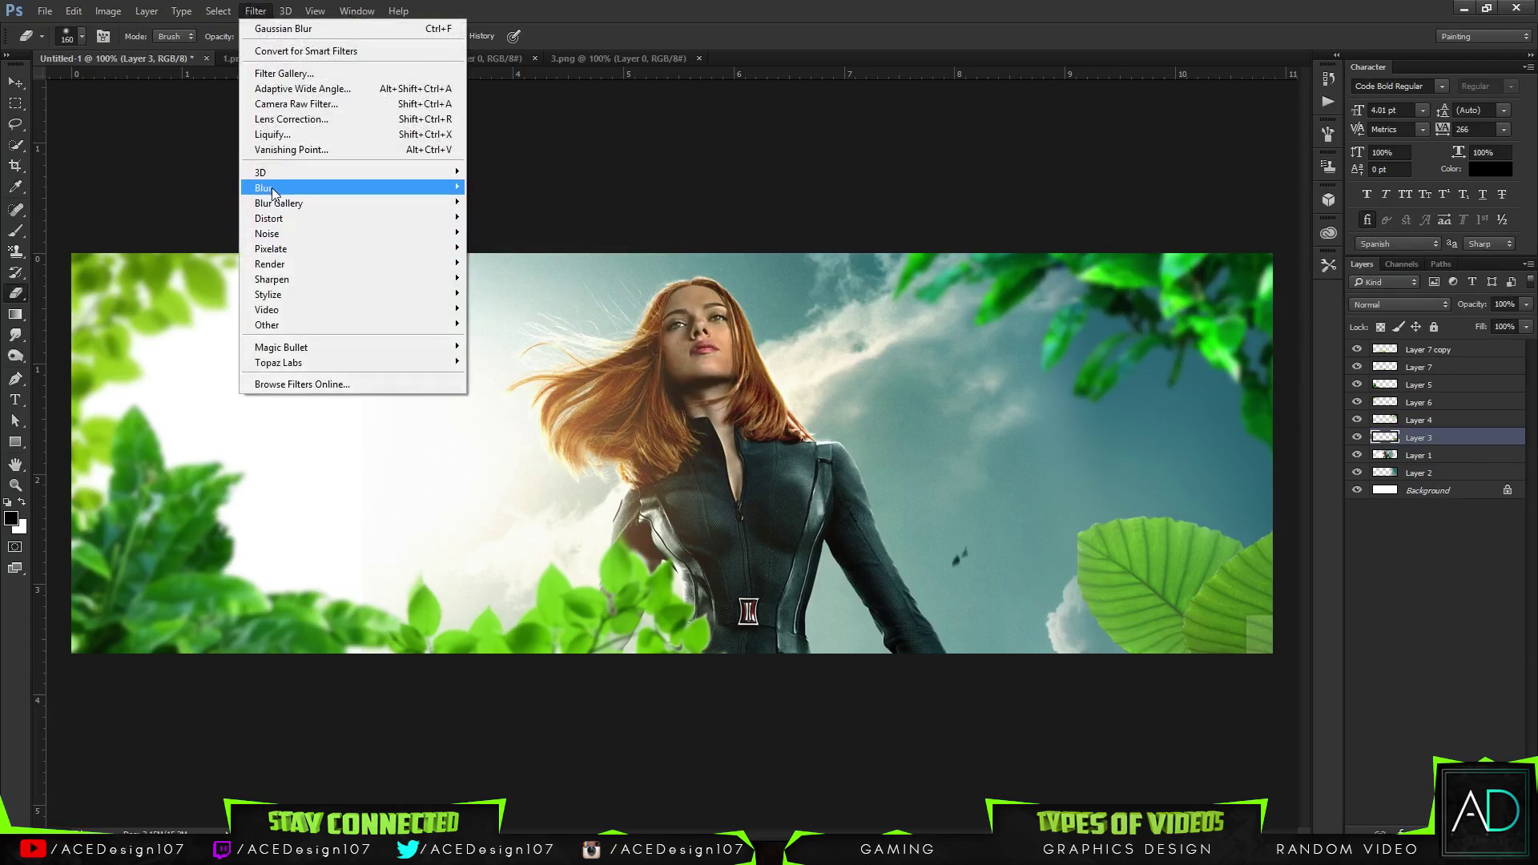
mouse_move(295, 188)
click(510, 248)
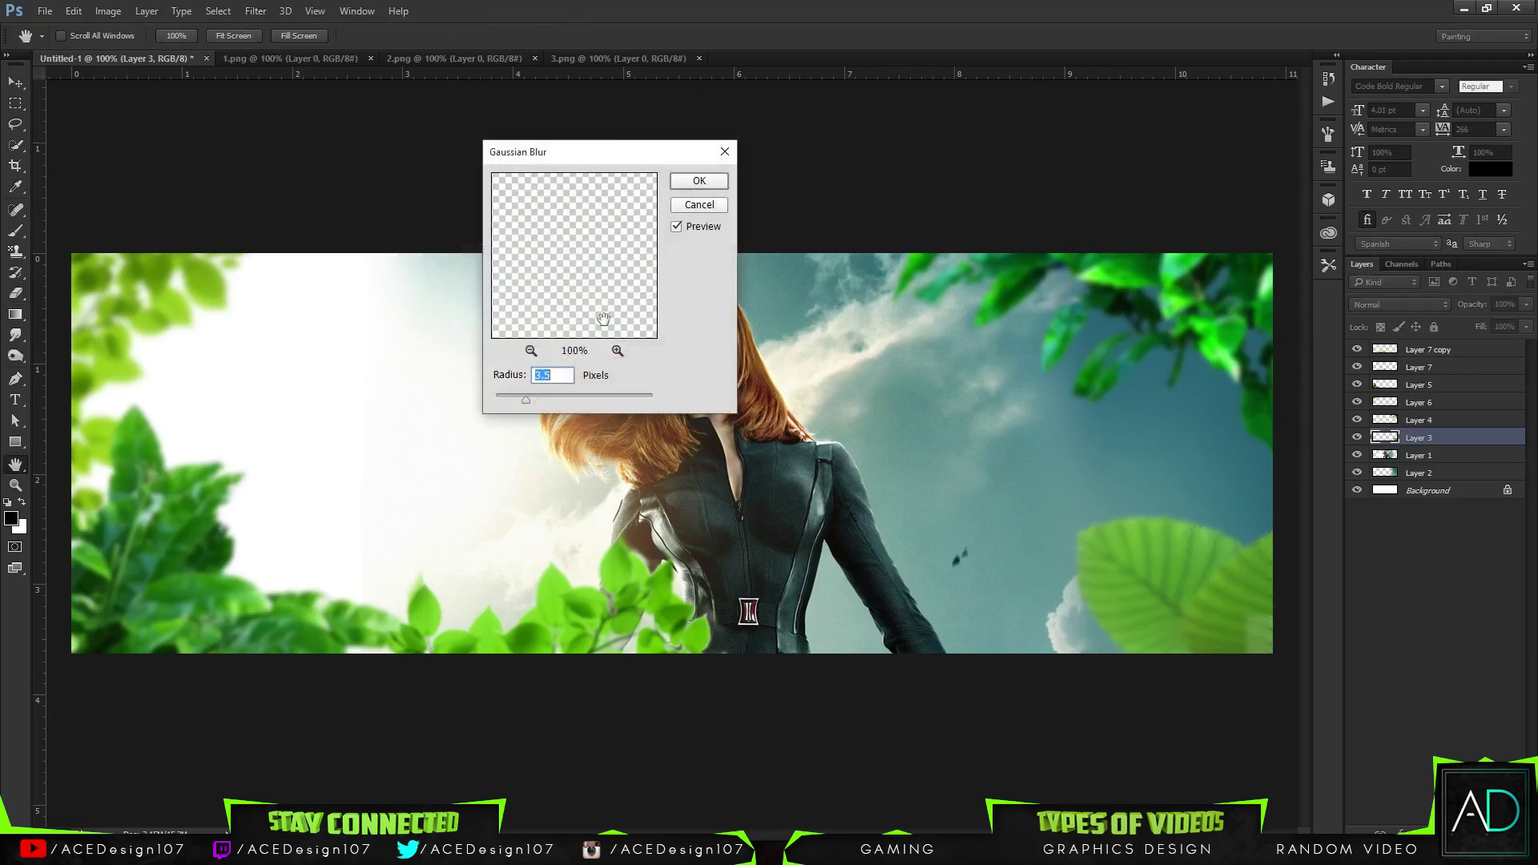
click(696, 184)
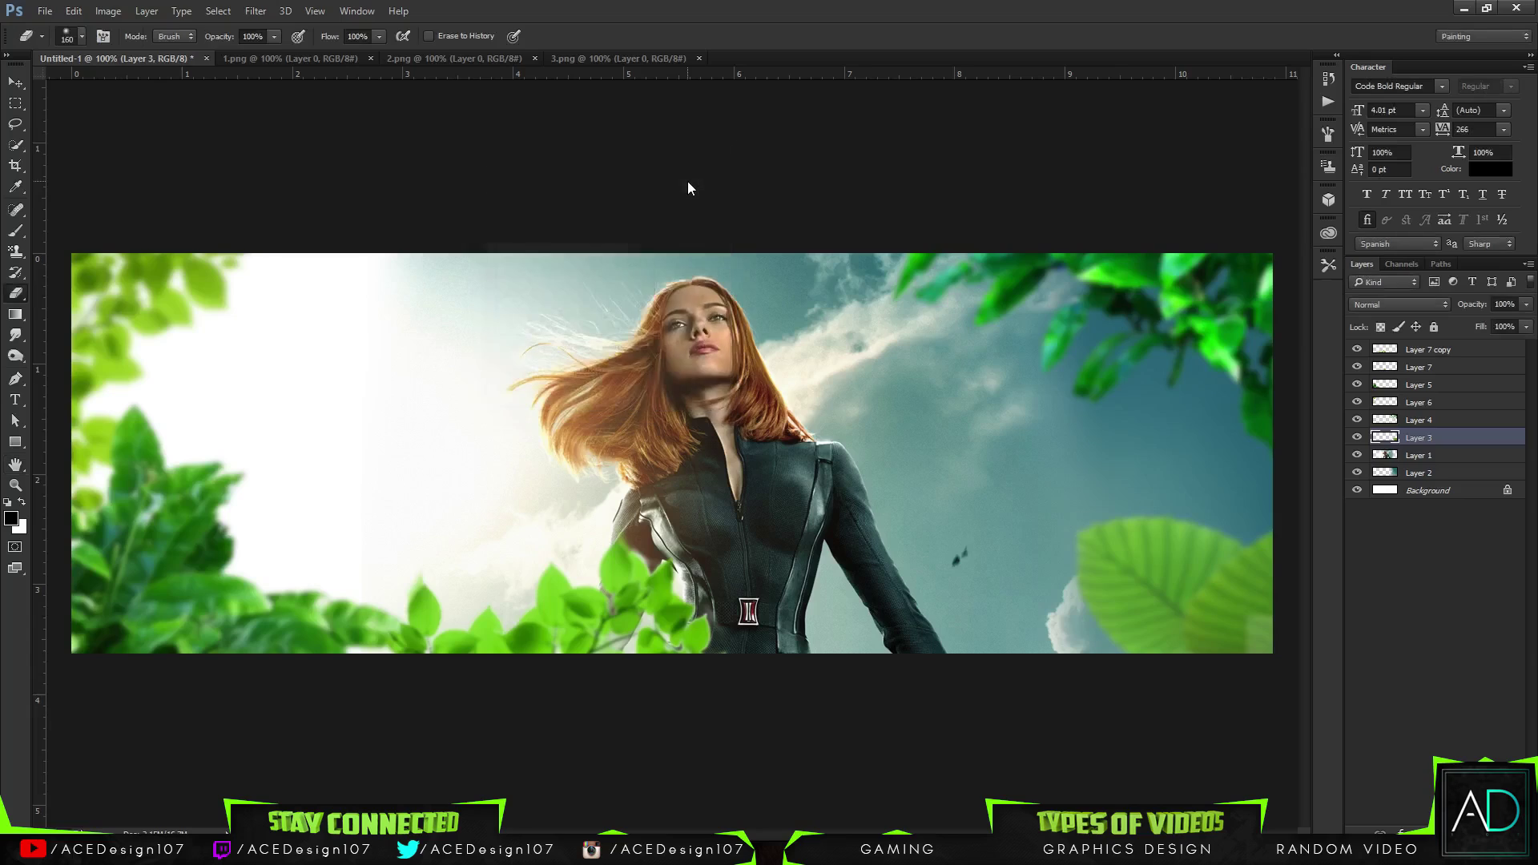
key(v)
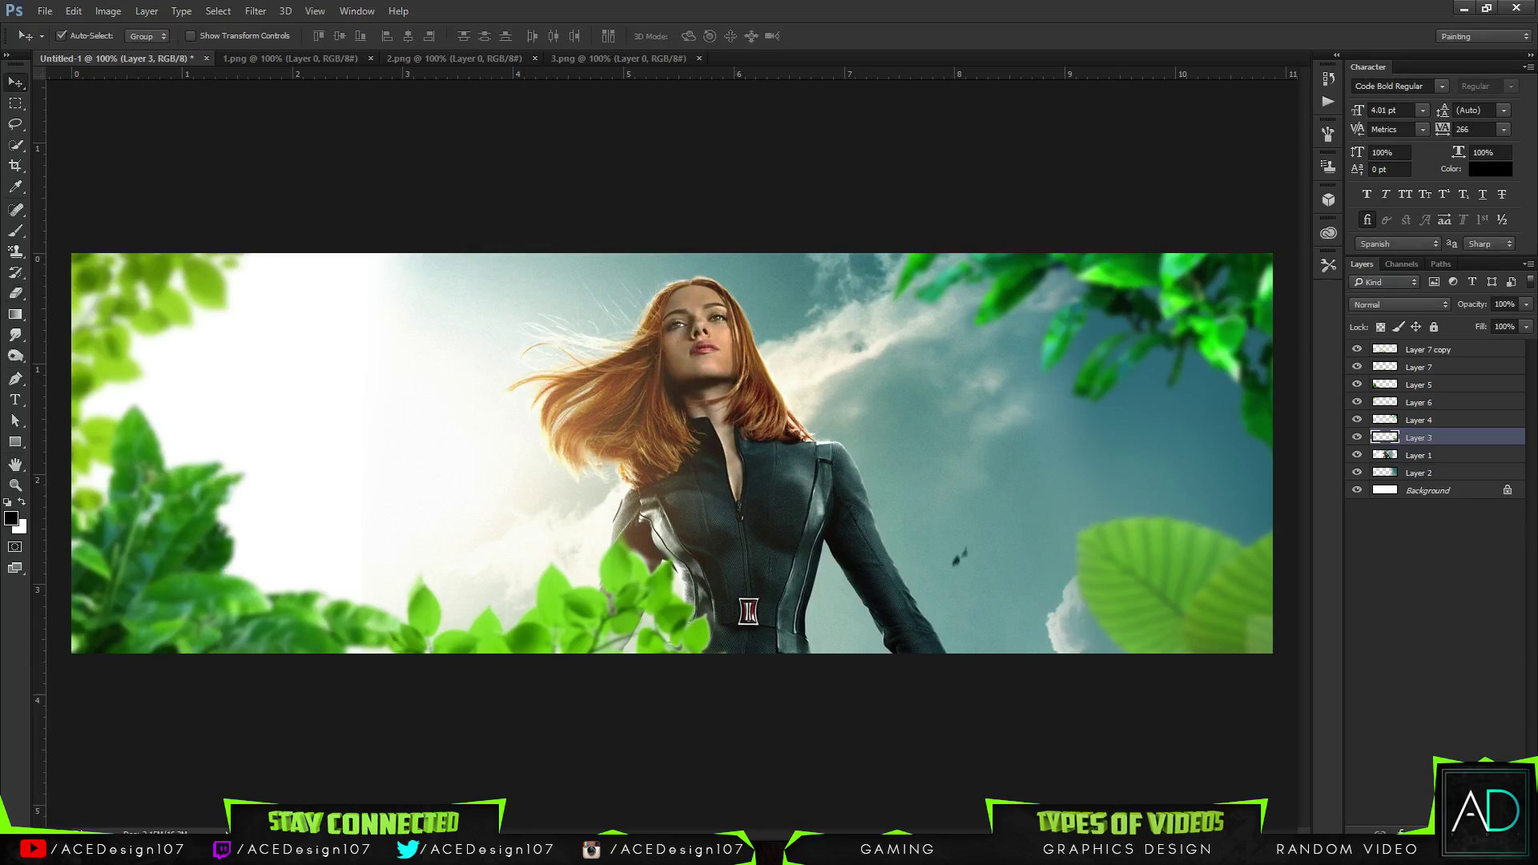
key(ctrl+shift+alt+n)
Move Layer 8 to the top, set a 650 px brush, and add Layer 9 above it
drag(1419, 427, 1419, 348)
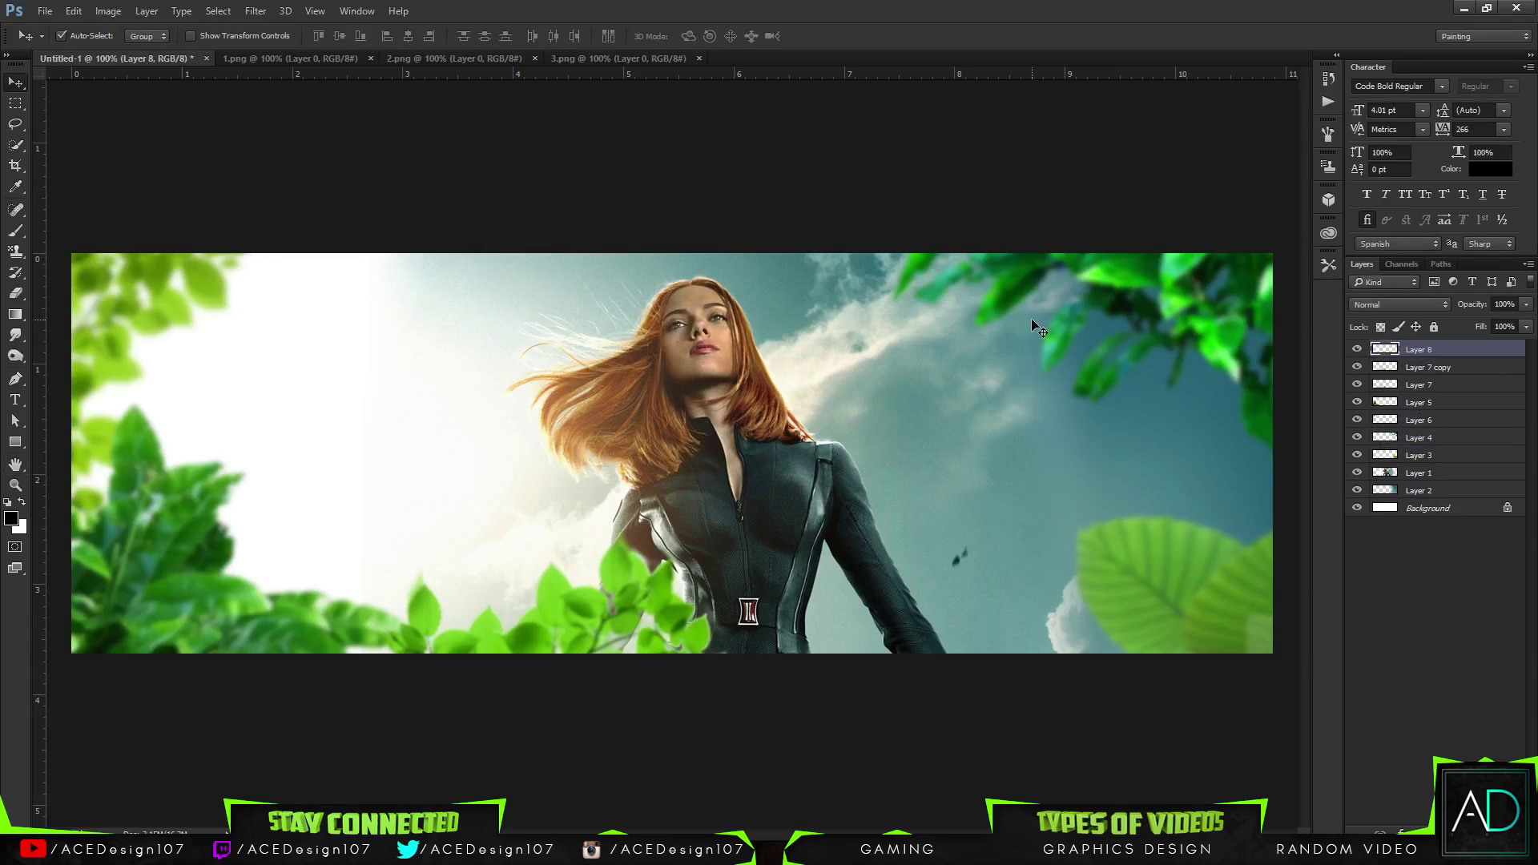
key(ctrl+minus)
key(ctrl+minus)
key(ctrl+minus)
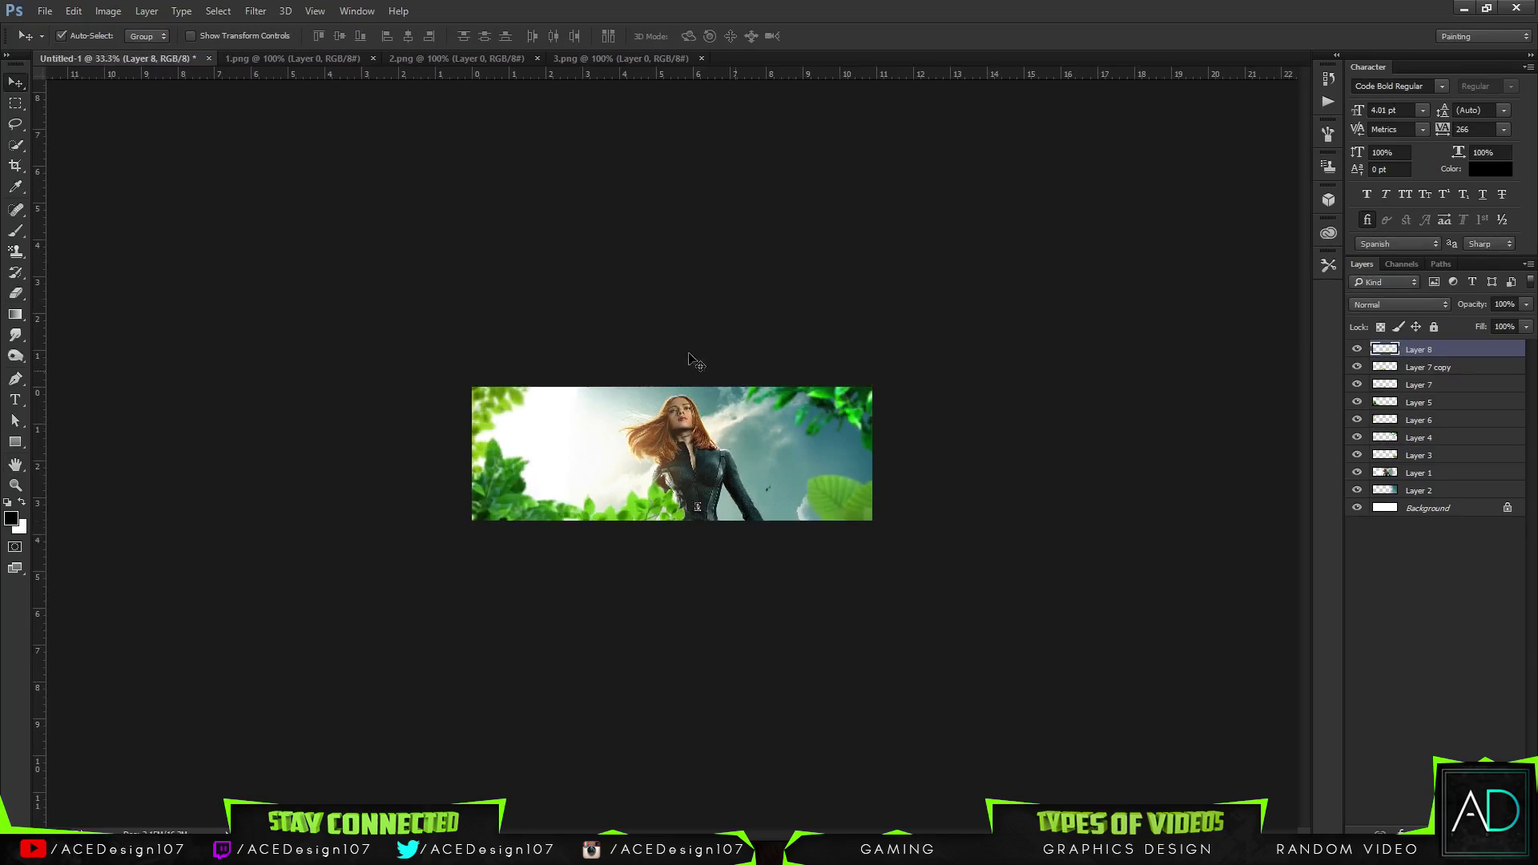
key(b)
click(82, 37)
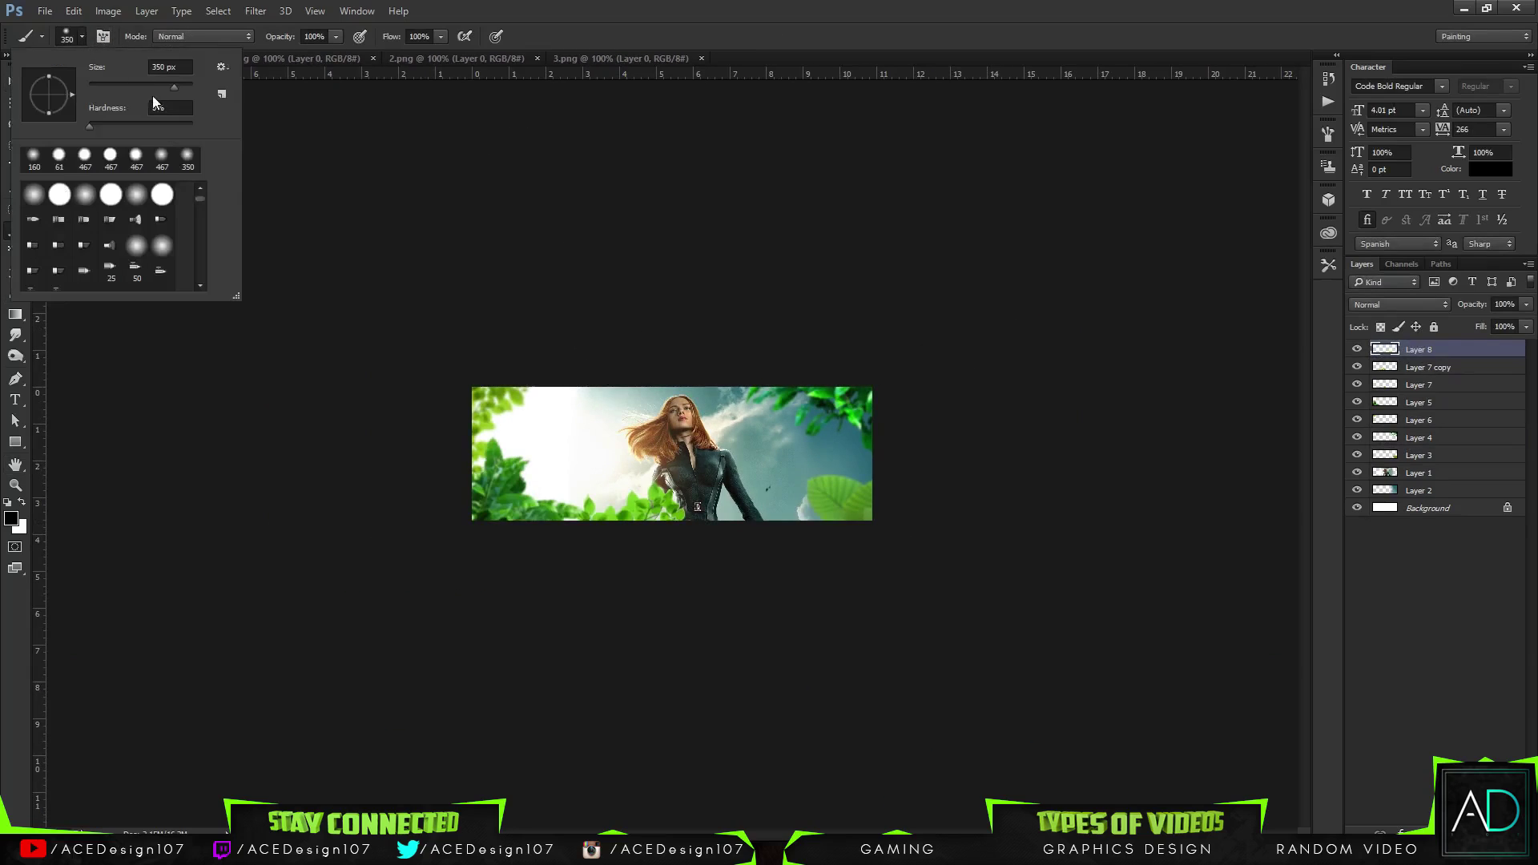
click(186, 64)
key(Return)
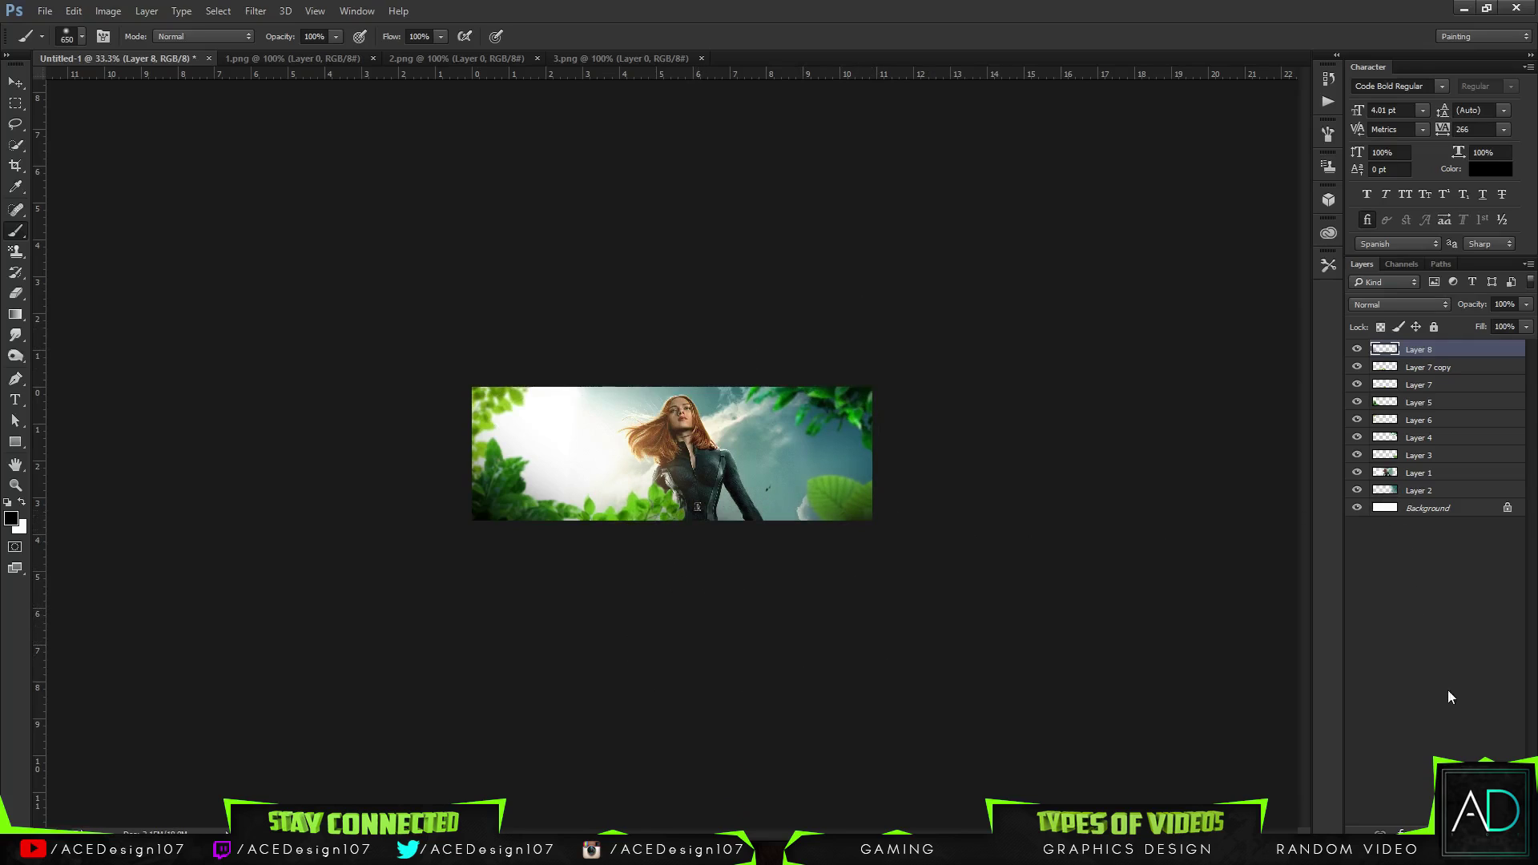
key(ctrl+shift+alt+n)
click(677, 553)
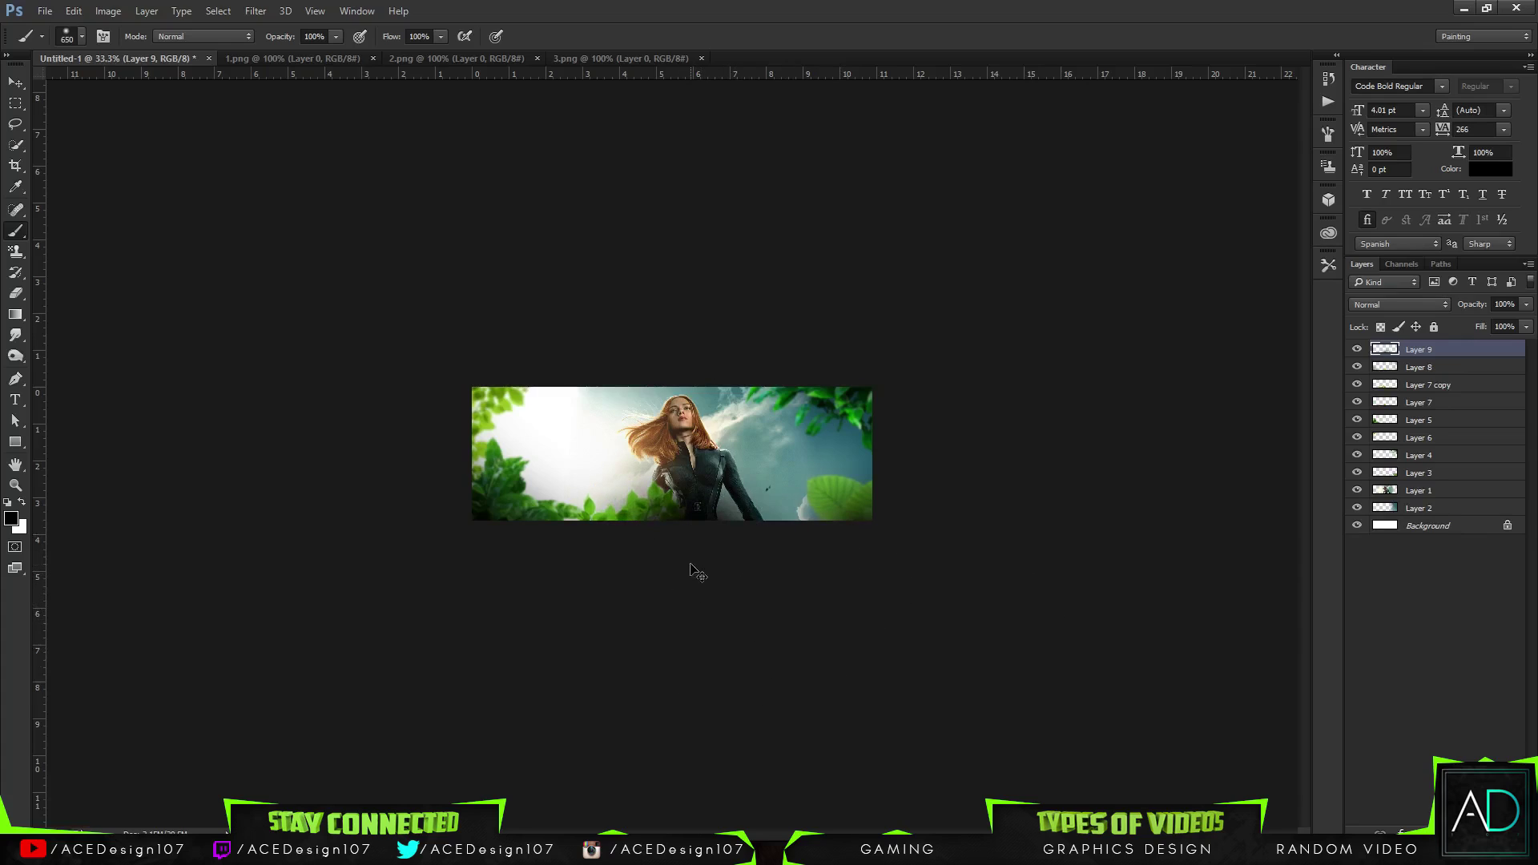
key(ctrl+z)
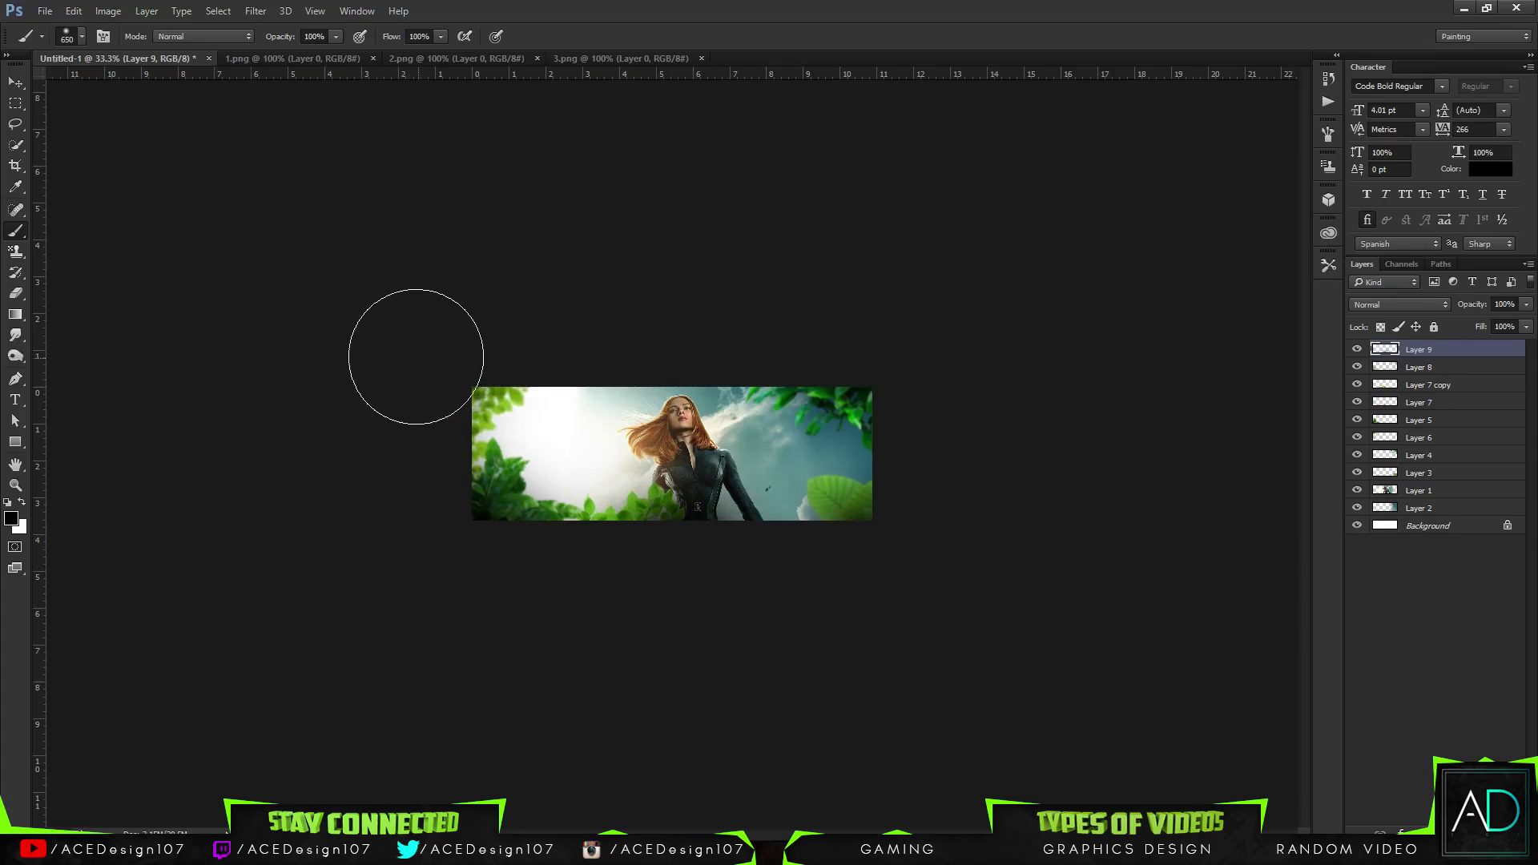
Raise Layer 8's opacity to 81% and add Layer 10 above Layer 9, fitting the banner on screen
click(1446, 369)
click(1526, 306)
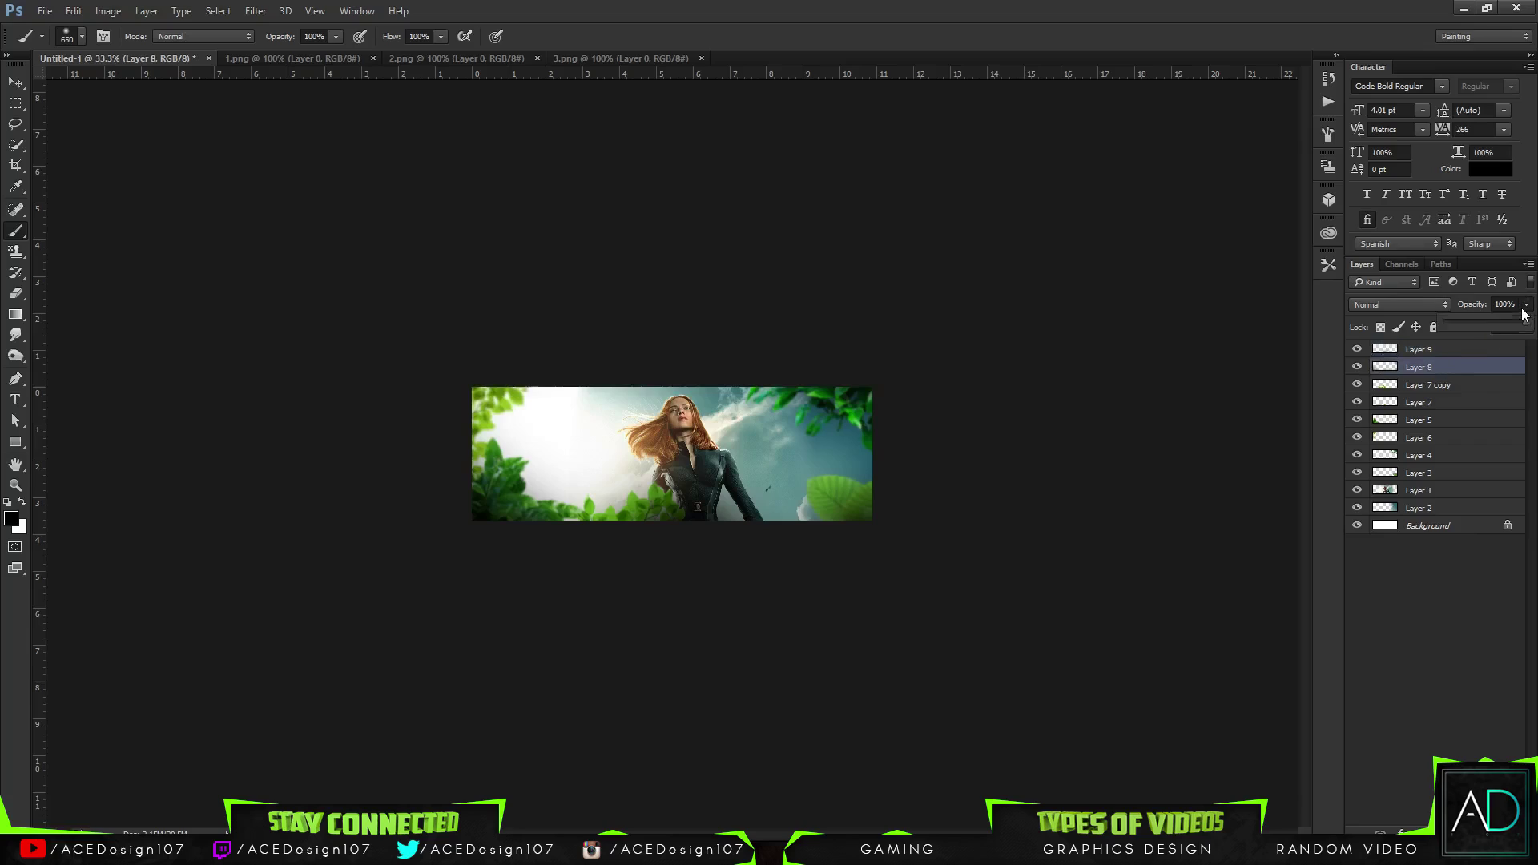
drag(1495, 322, 1508, 327)
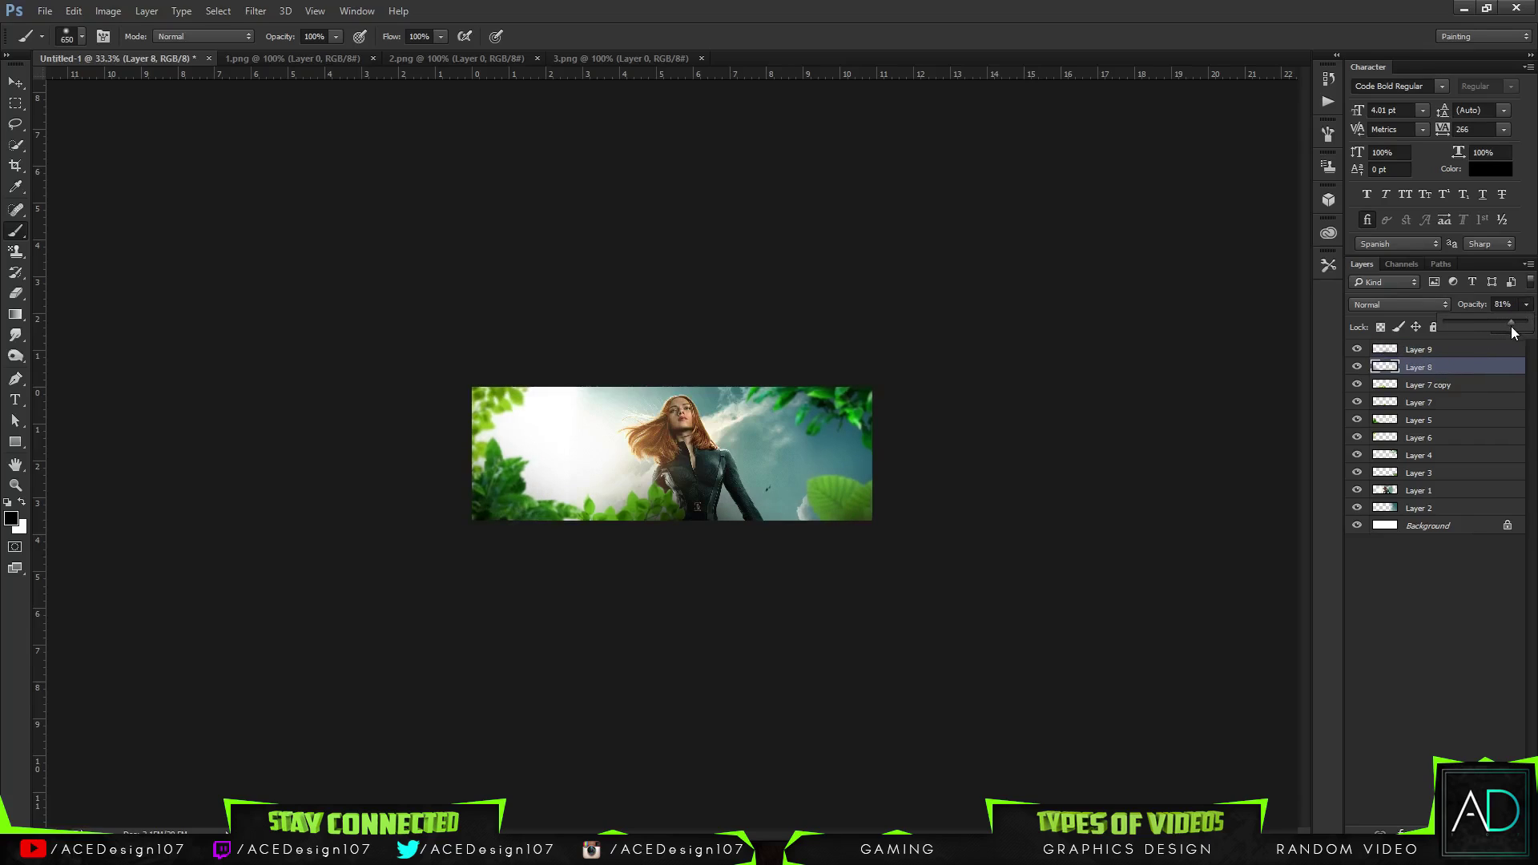
click(1440, 378)
click(1439, 384)
click(1435, 348)
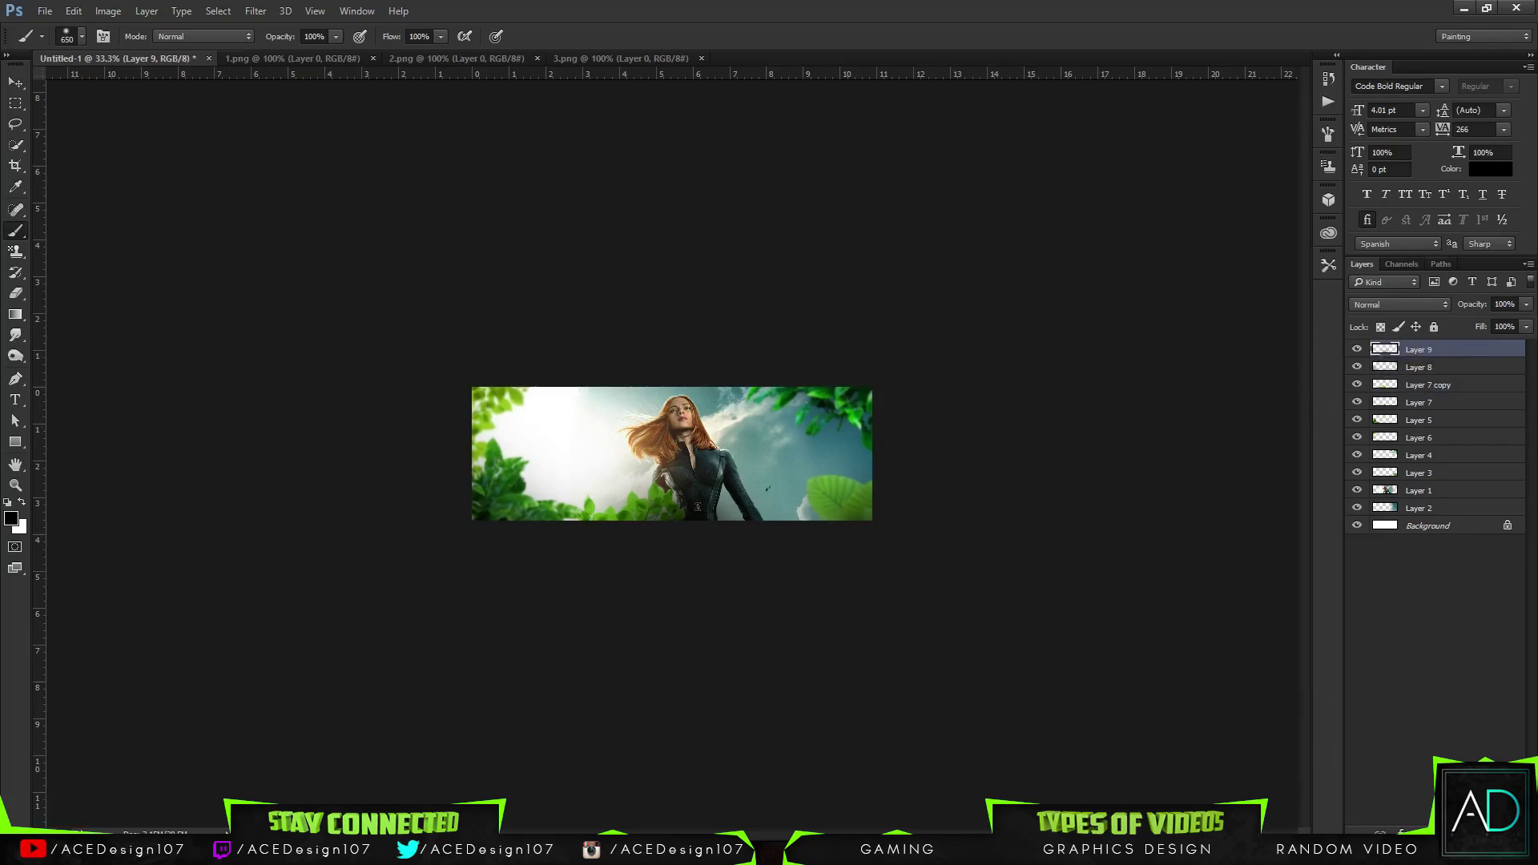
key(ctrl+shift+alt+n)
key(ctrl+0)
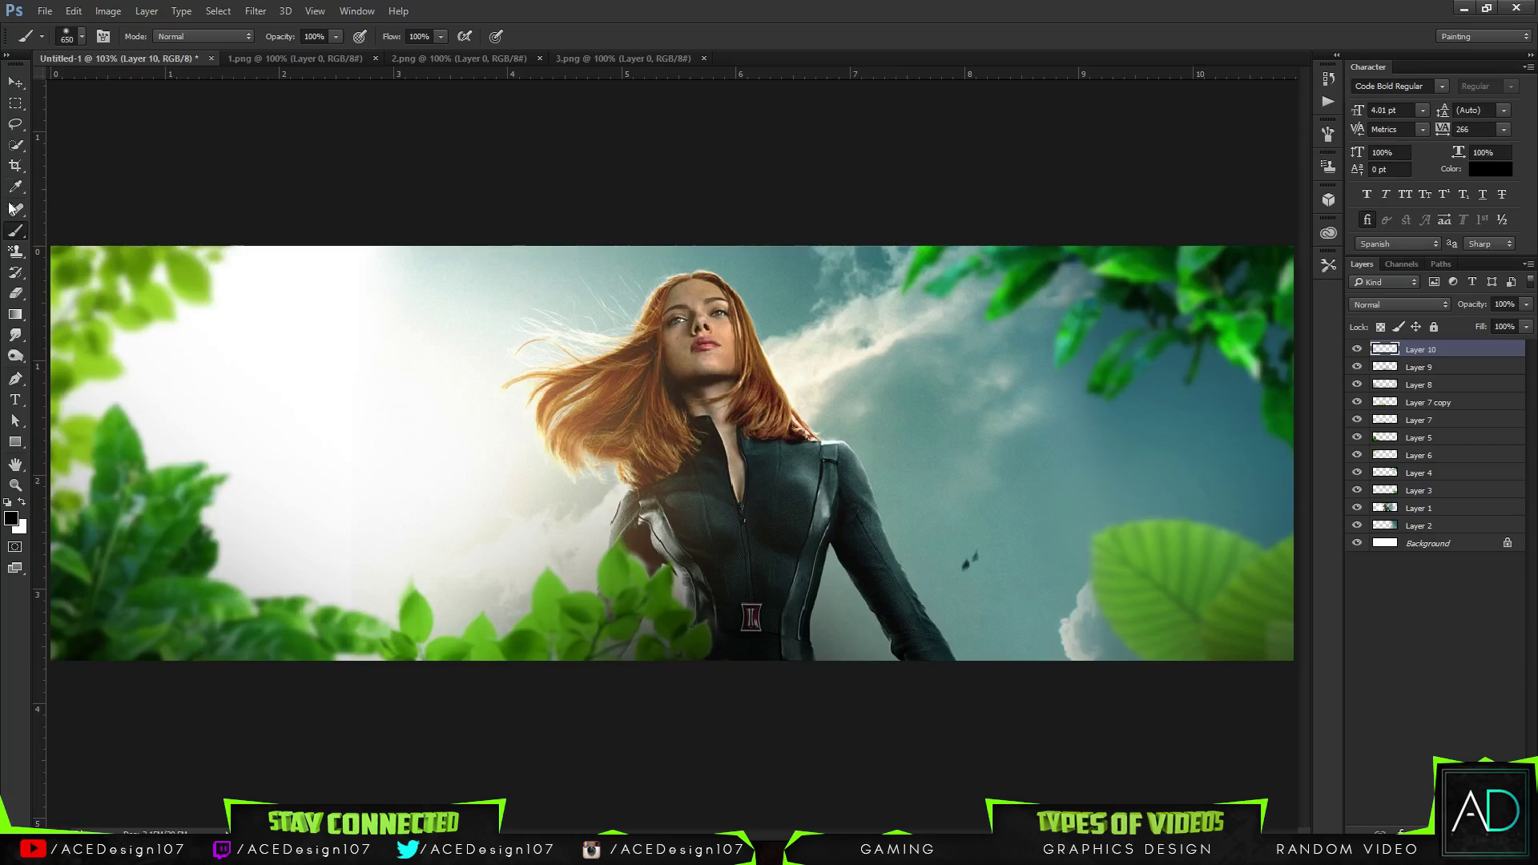
Brush white over the face on Layer 10 and blend it as Overlay at 31% opacity
click(22, 503)
click(720, 353)
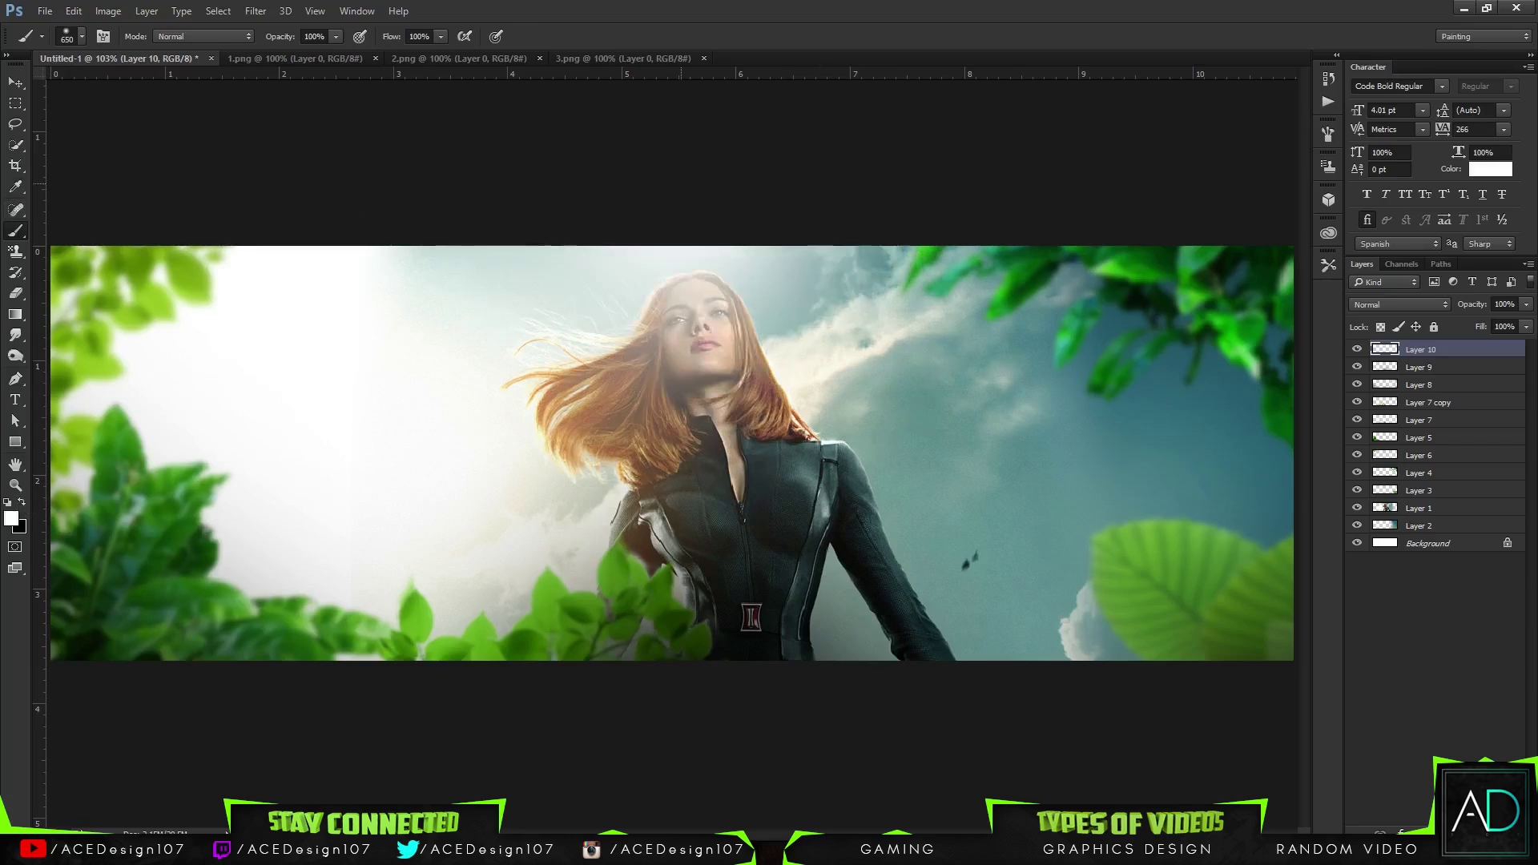
click(715, 257)
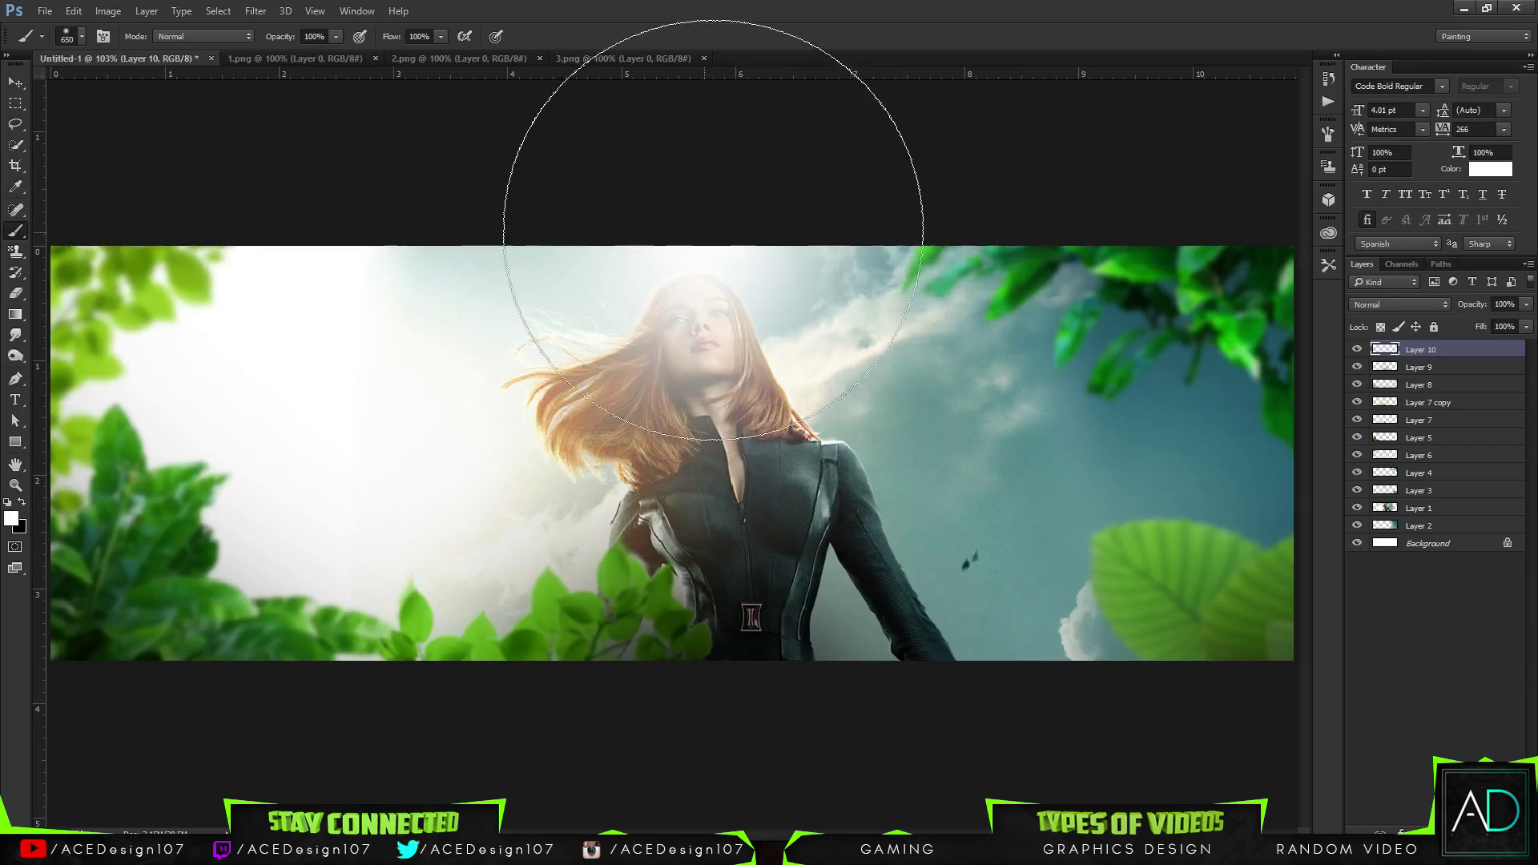
click(1434, 305)
click(1372, 463)
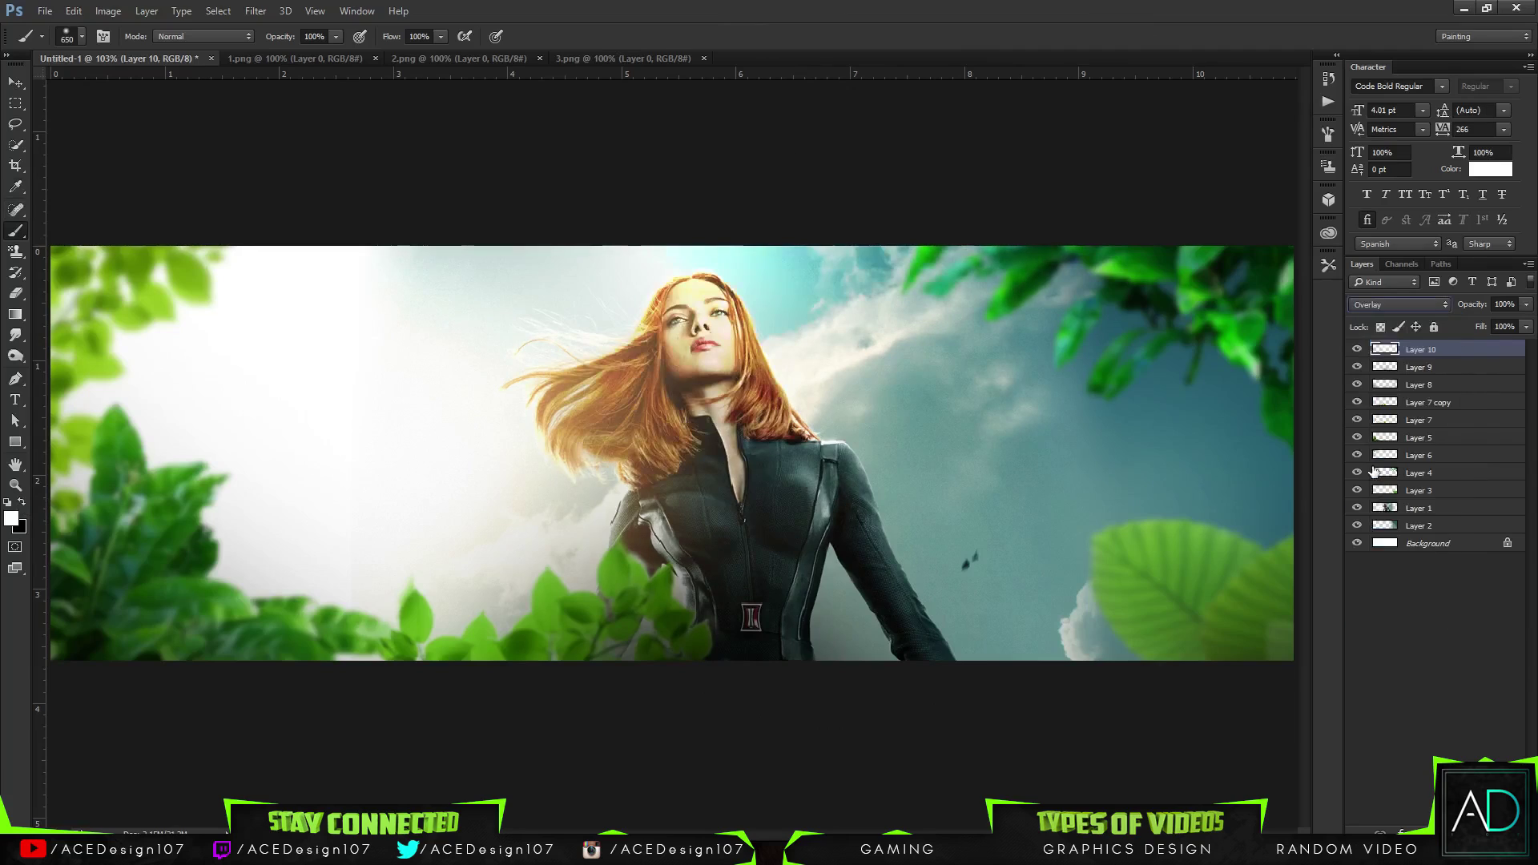
key(Up)
key(Down)
key(Down)
key(Up)
key(Up)
key(Down)
click(1526, 306)
drag(1527, 325, 1485, 324)
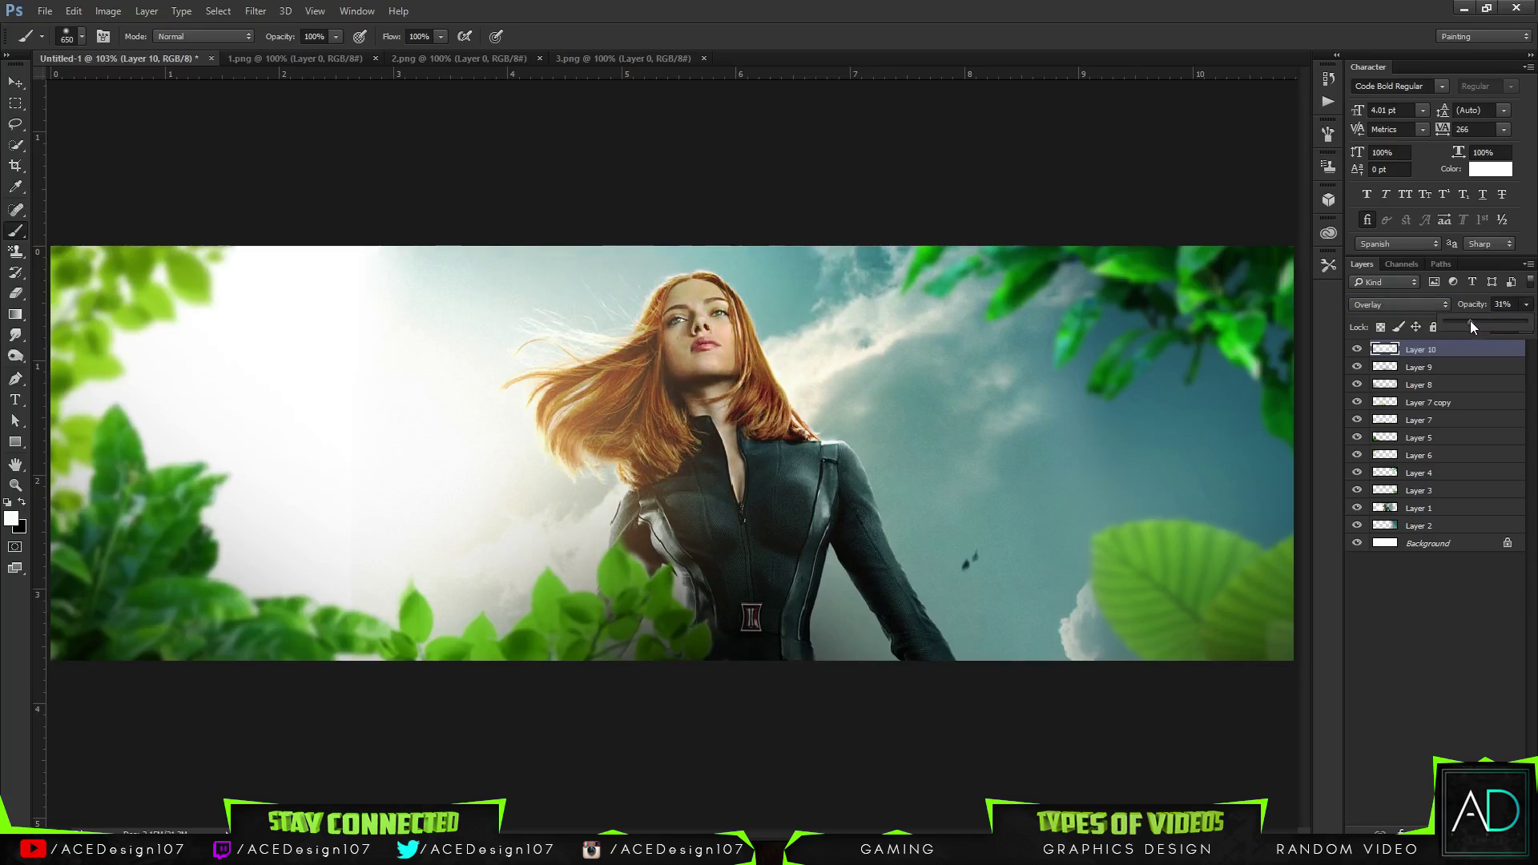
click(1350, 333)
Add a new empty Layer 11 and choose bright yellow as the painting colour
key(ctrl+shift+alt+n)
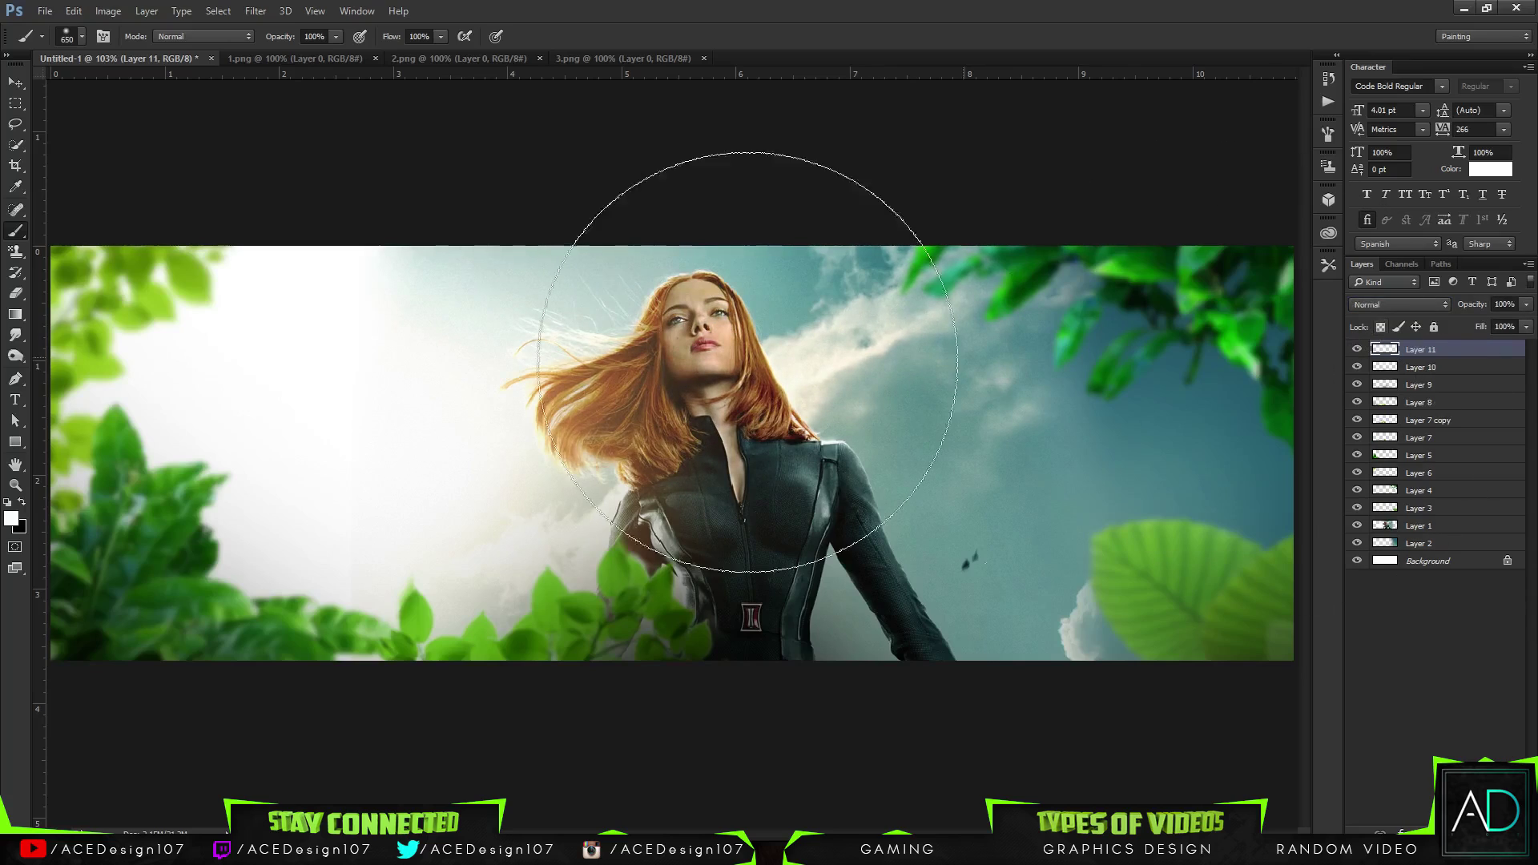
click(11, 519)
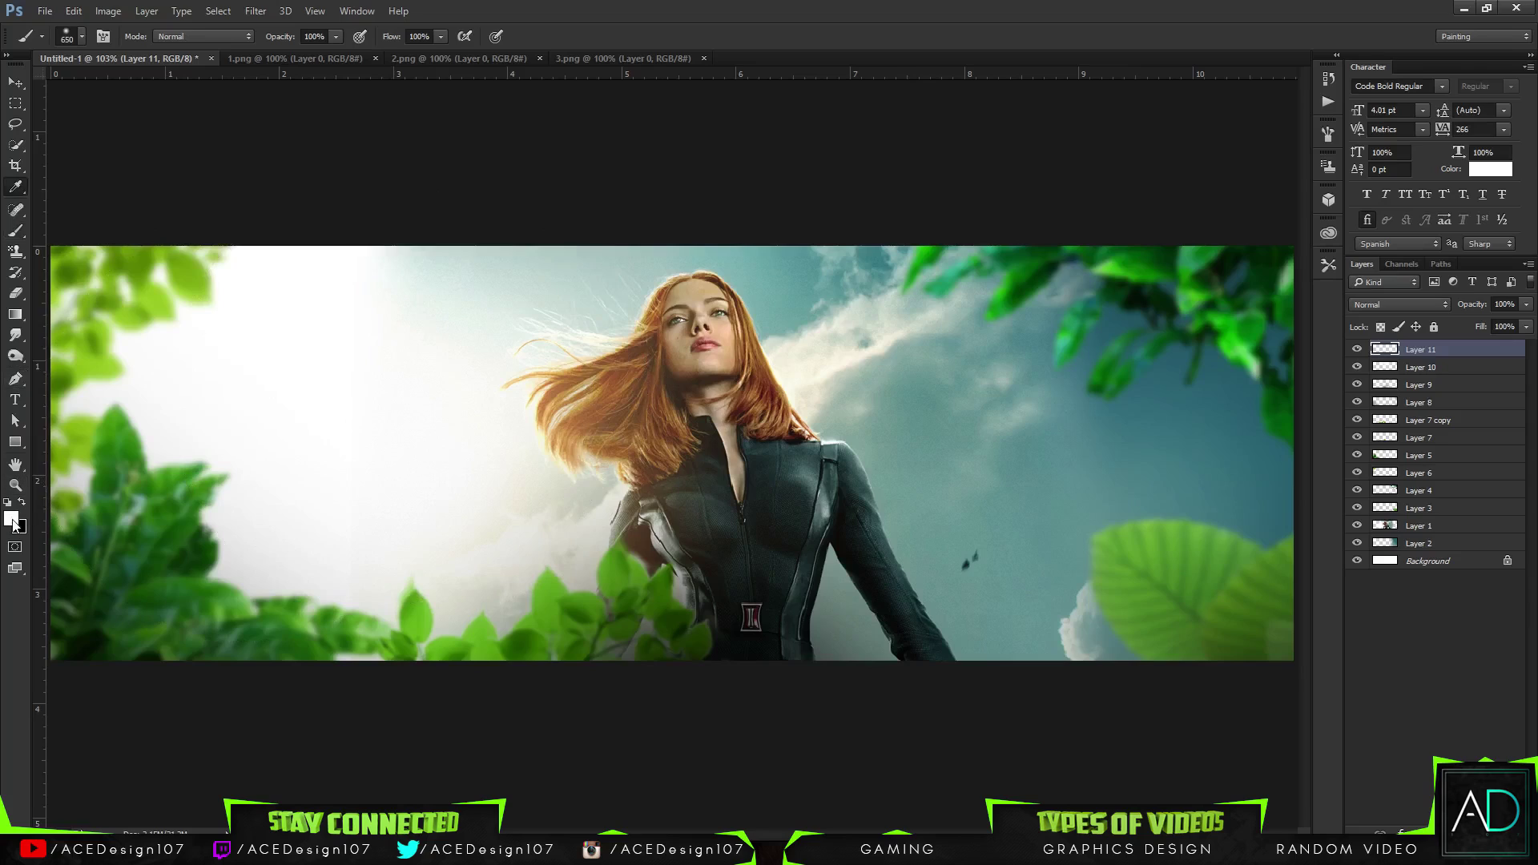
click(816, 336)
drag(816, 335, 815, 344)
click(800, 176)
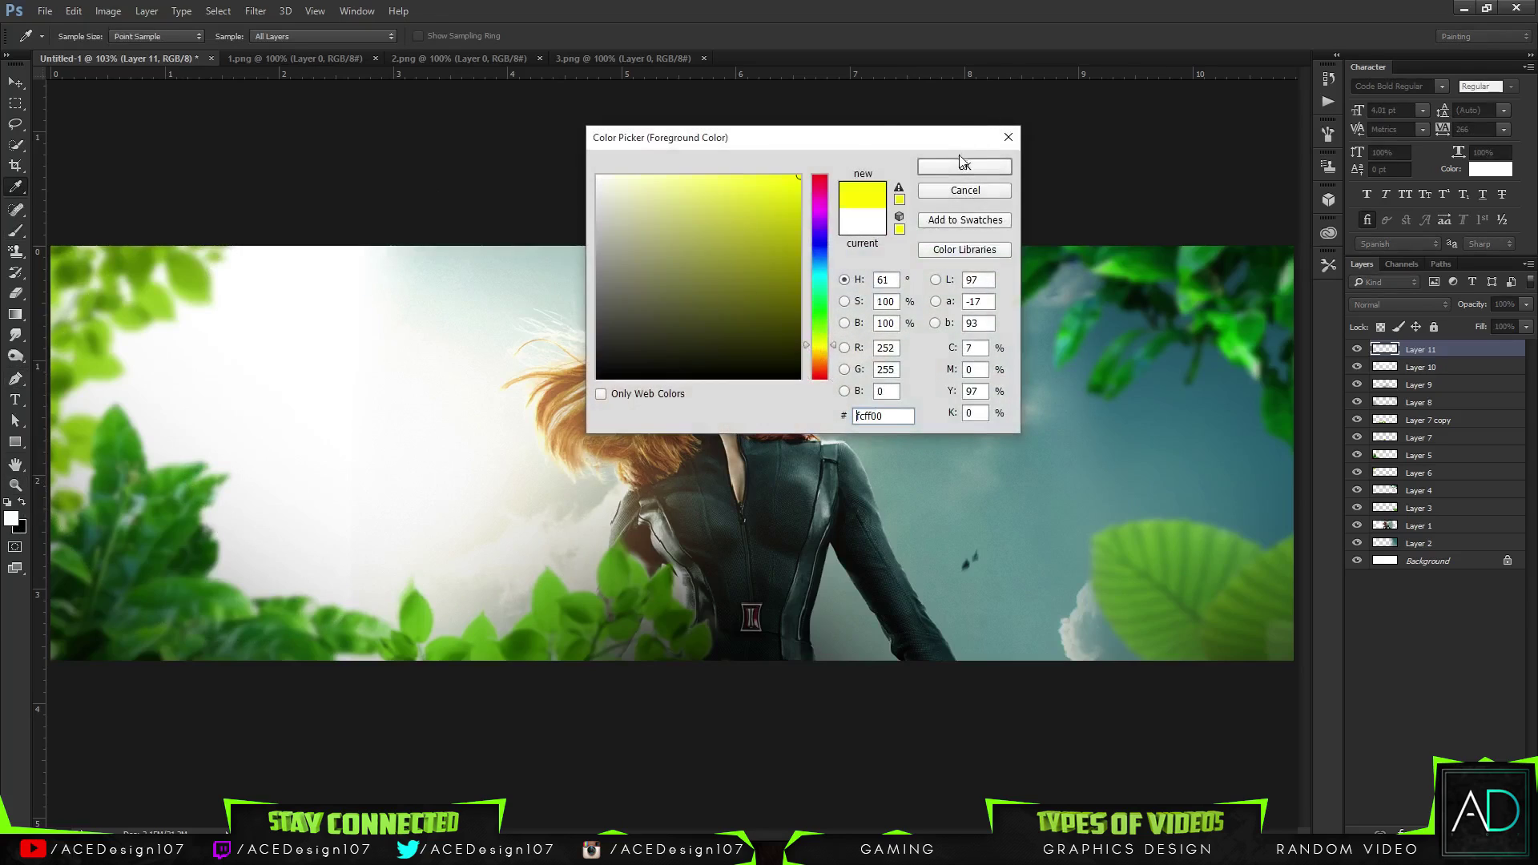
click(964, 166)
Move Layer 11 just above Layer 1 and paint a soft yellow glow beside her hair
click(1422, 525)
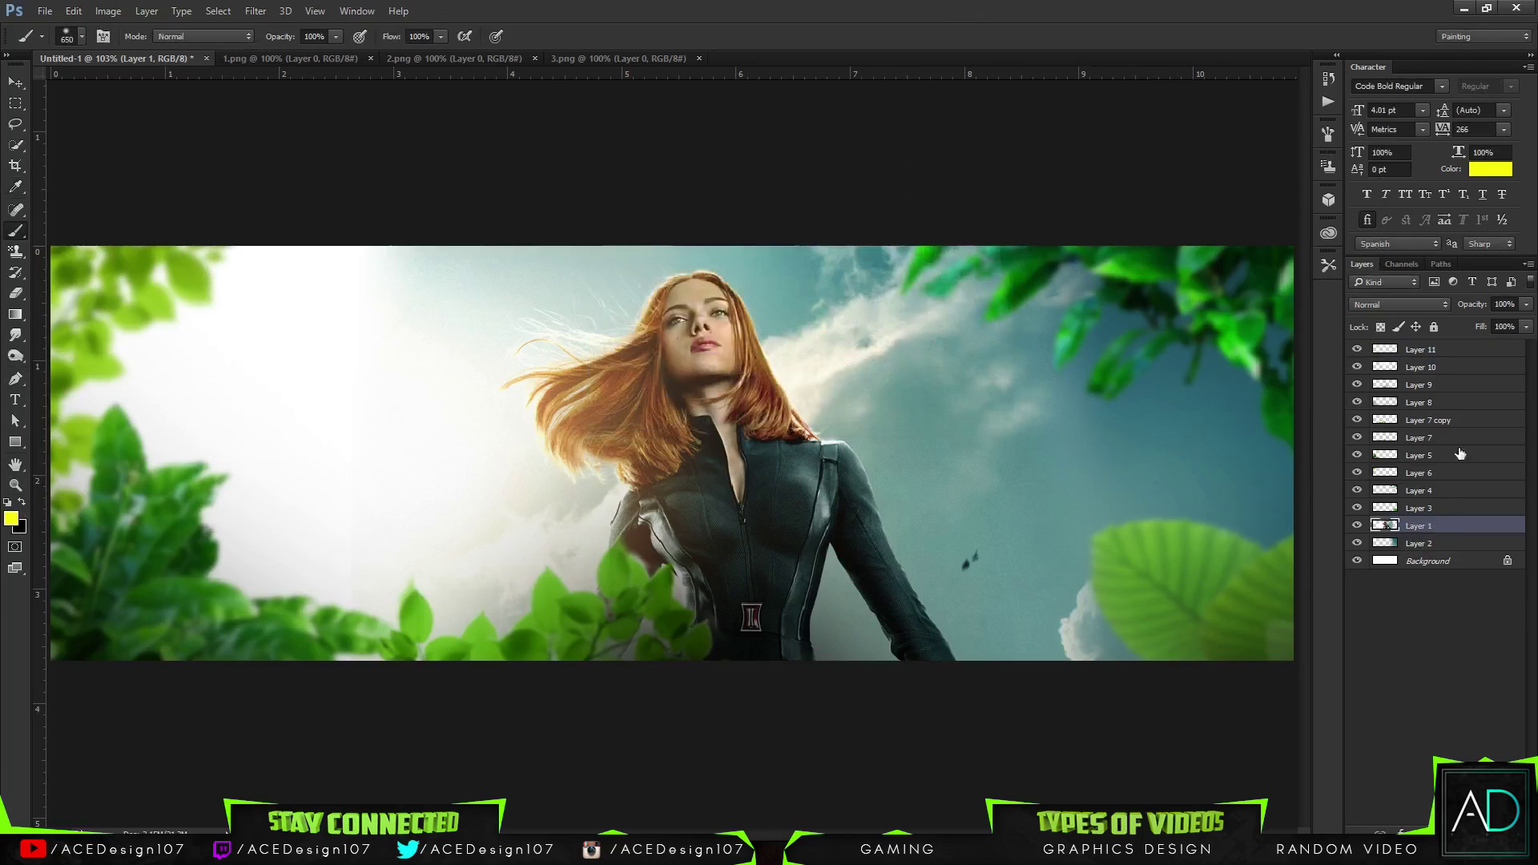
drag(1432, 352, 1427, 513)
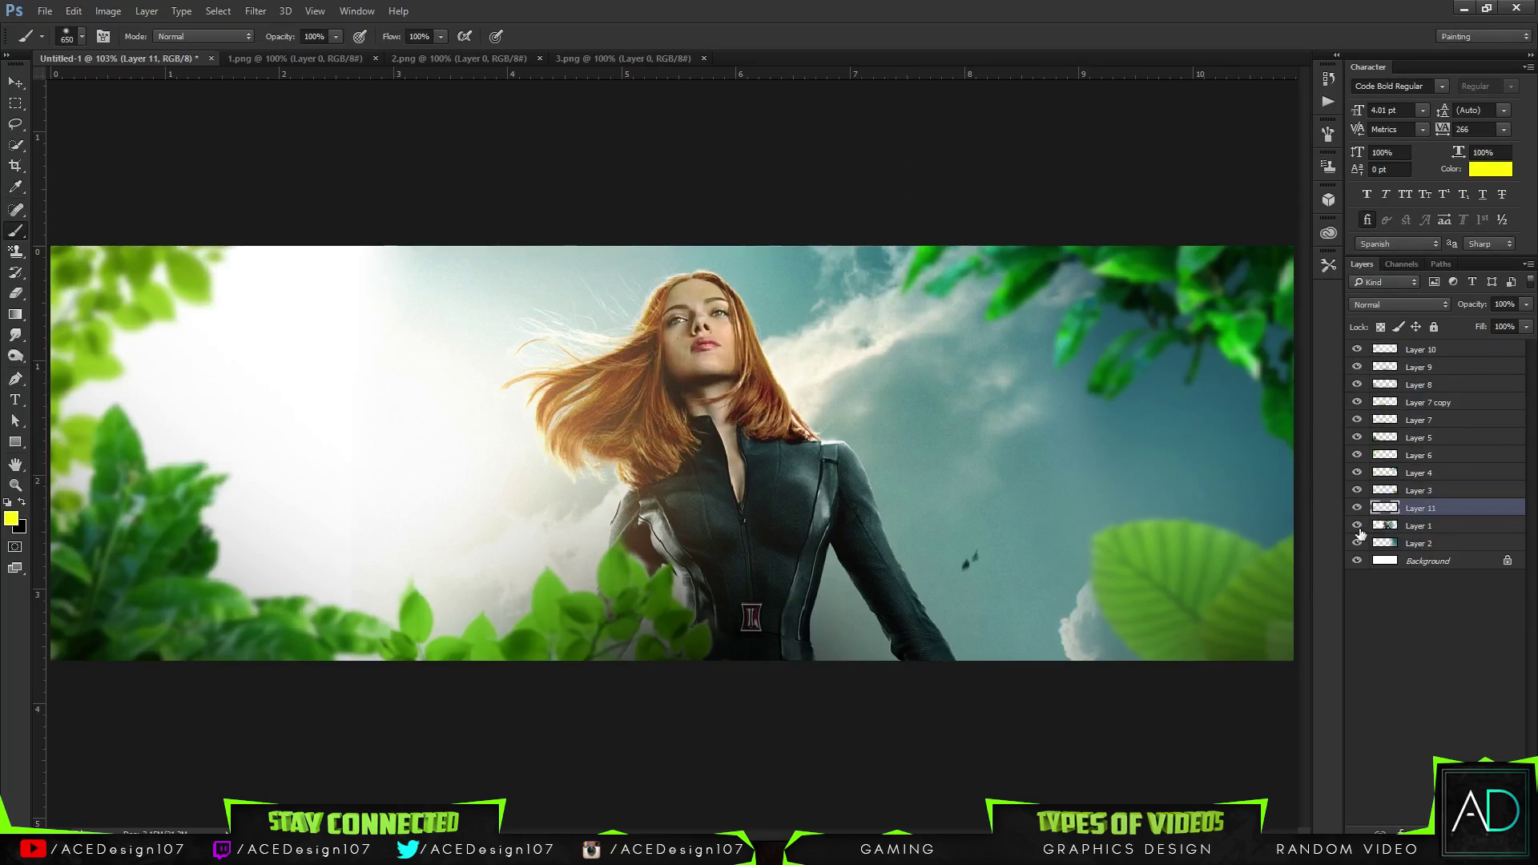
click(1358, 525)
click(1357, 526)
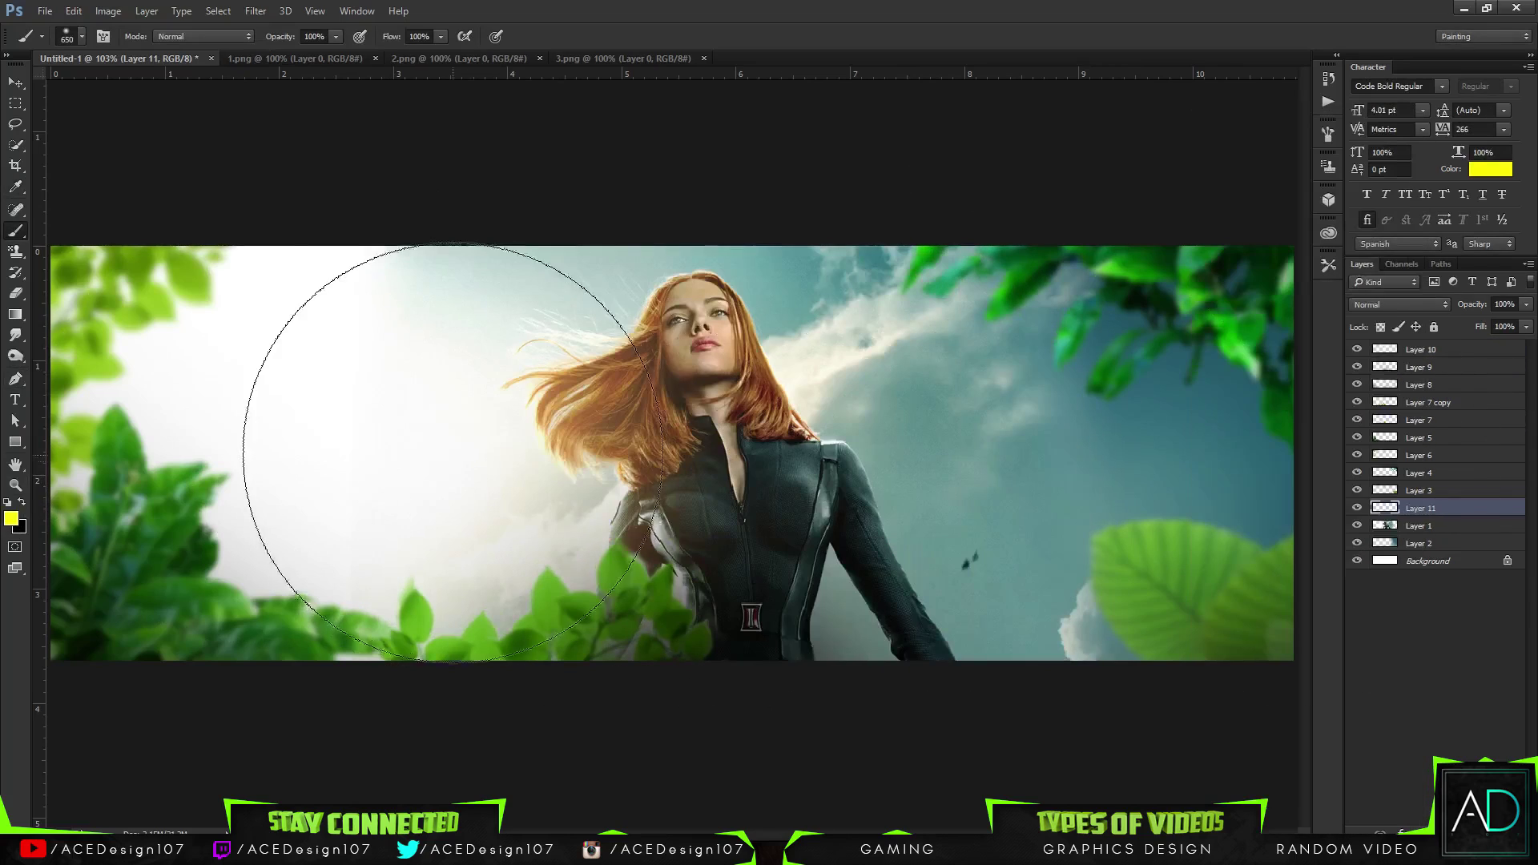
click(412, 383)
key(ctrl+z)
click(401, 373)
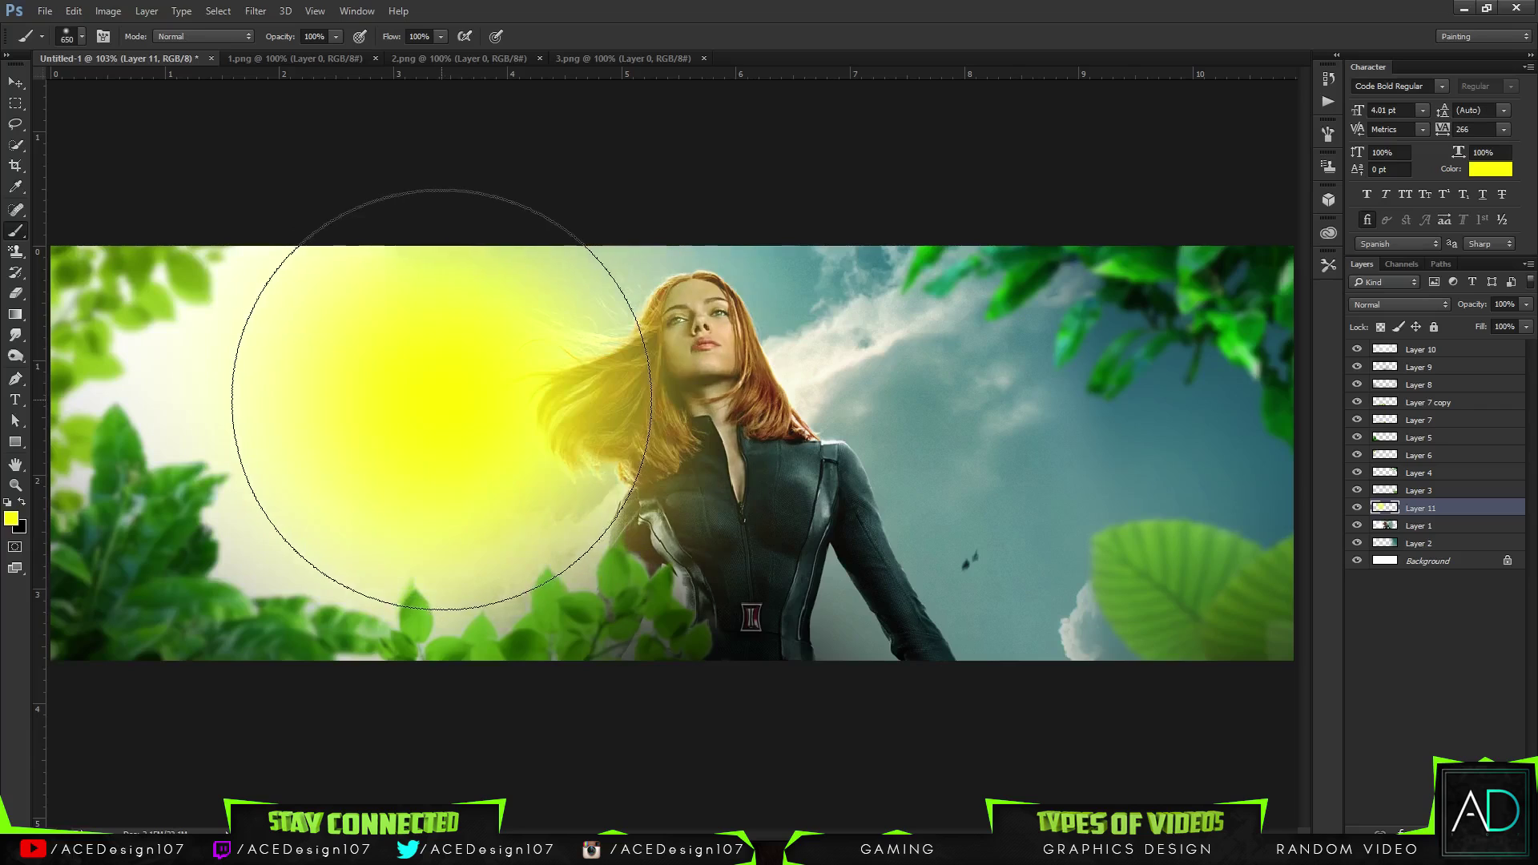
key(ctrl+z)
click(419, 410)
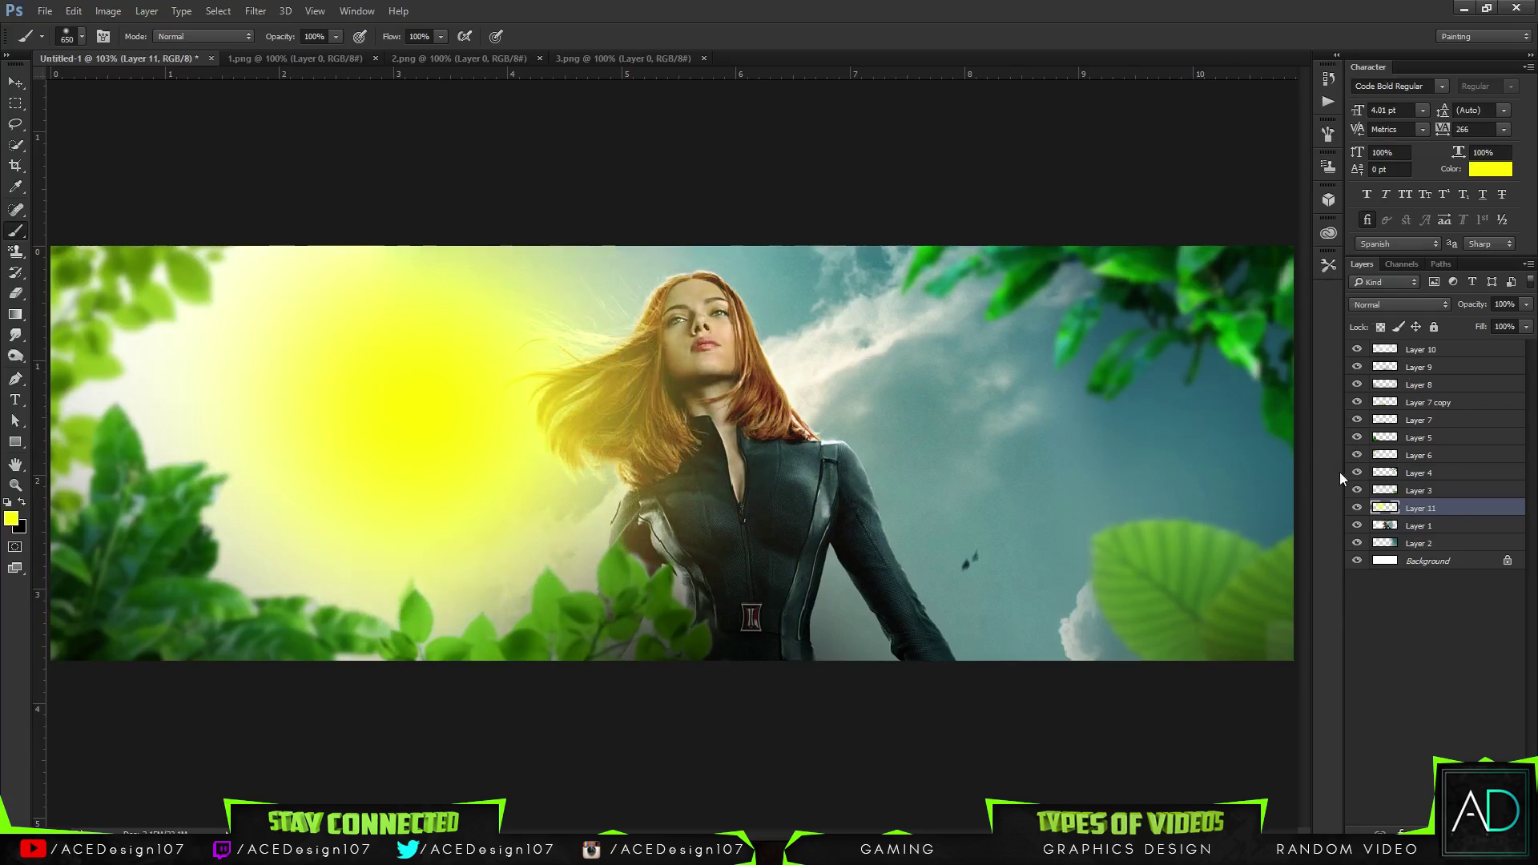
Clip Layer 11 to Layer 1 and blend it as Overlay at 59% opacity
right_click(1443, 513)
click(1251, 404)
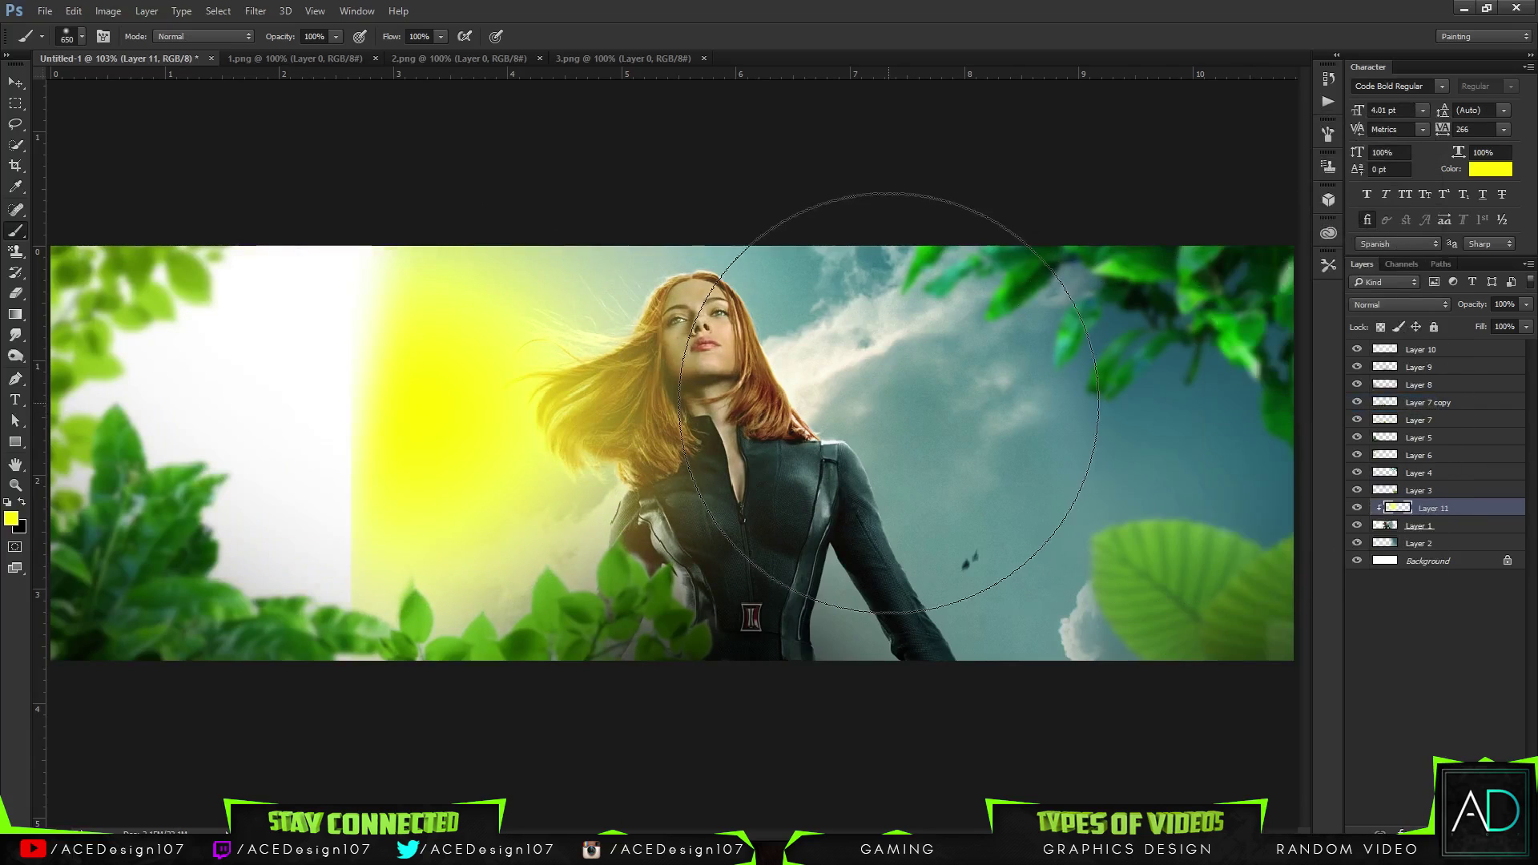
click(1363, 304)
click(1360, 473)
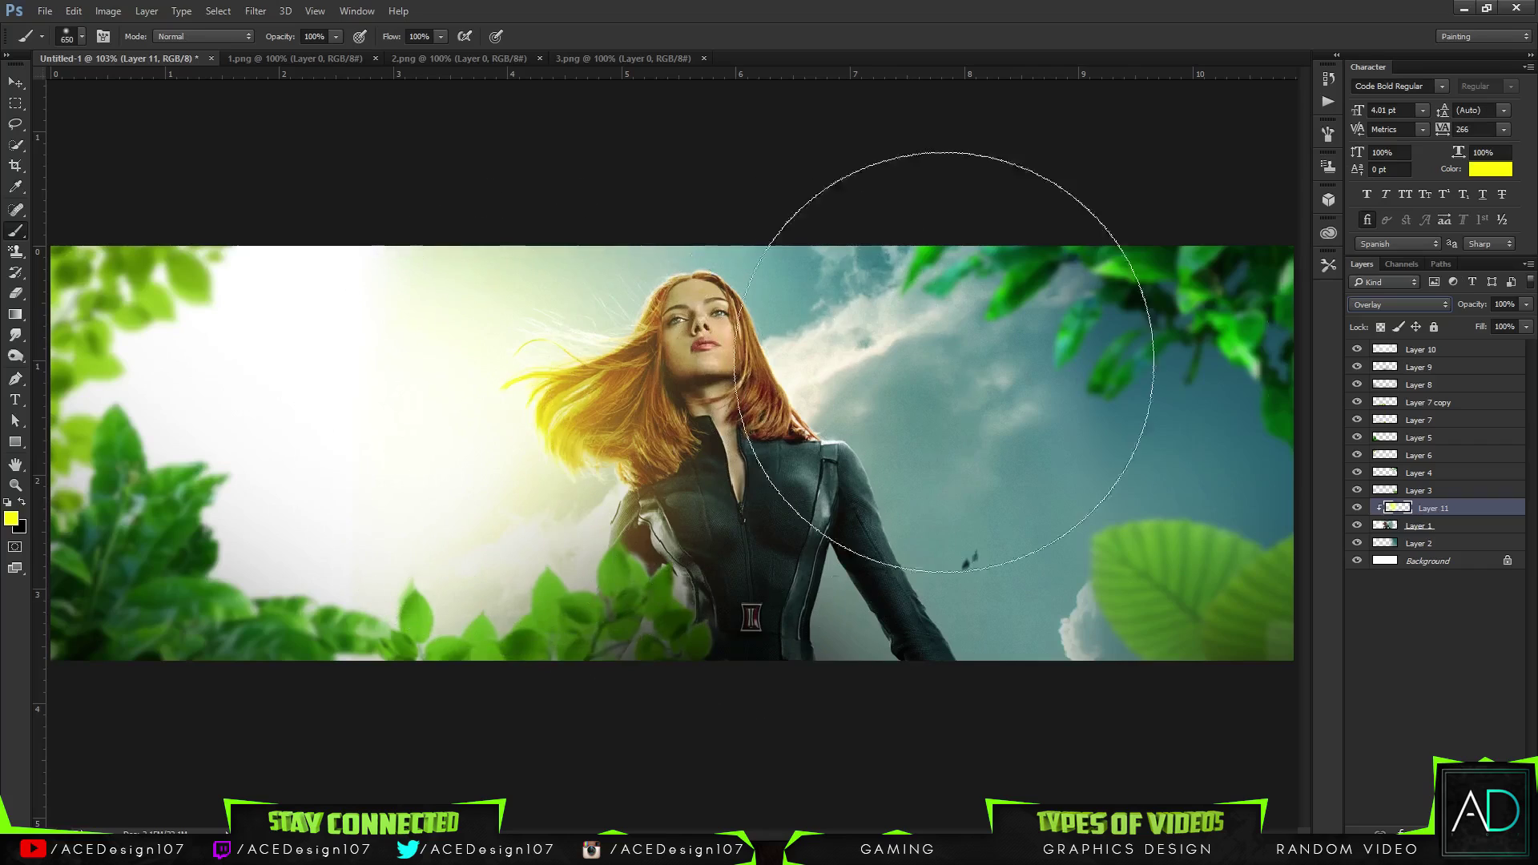
click(1525, 305)
mouse_move(1502, 321)
mouse_down()
mouse_move(1479, 325)
mouse_move(1492, 320)
mouse_up()
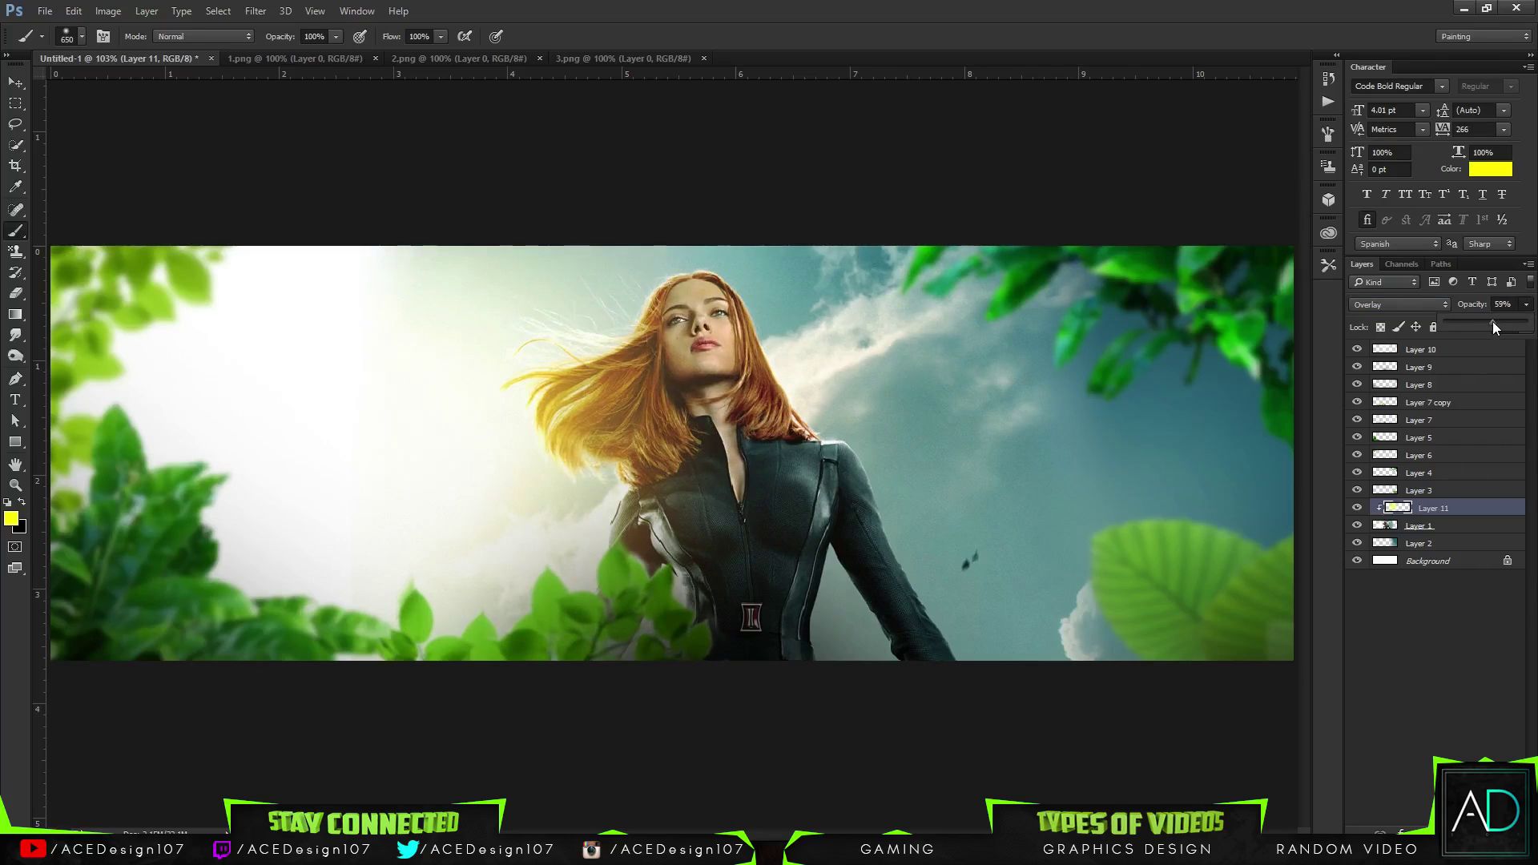
Shift the glow's hue by -40 toward warm orange with Hue/Saturation
key(ctrl+u)
mouse_move(359, 242)
mouse_down()
mouse_move(339, 245)
mouse_move(395, 247)
mouse_move(324, 243)
mouse_move(354, 248)
mouse_up()
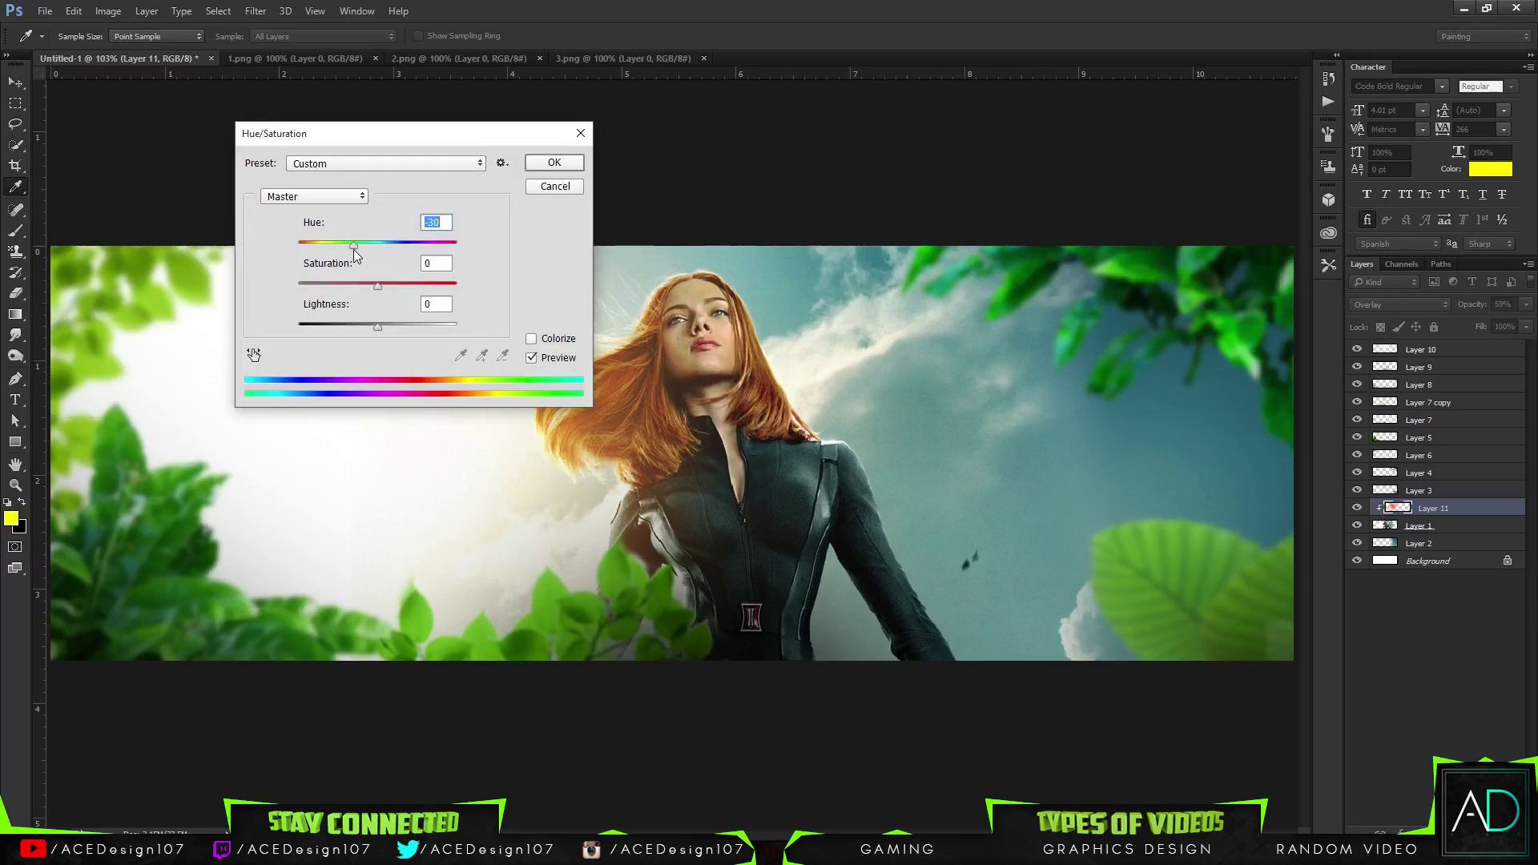
click(553, 163)
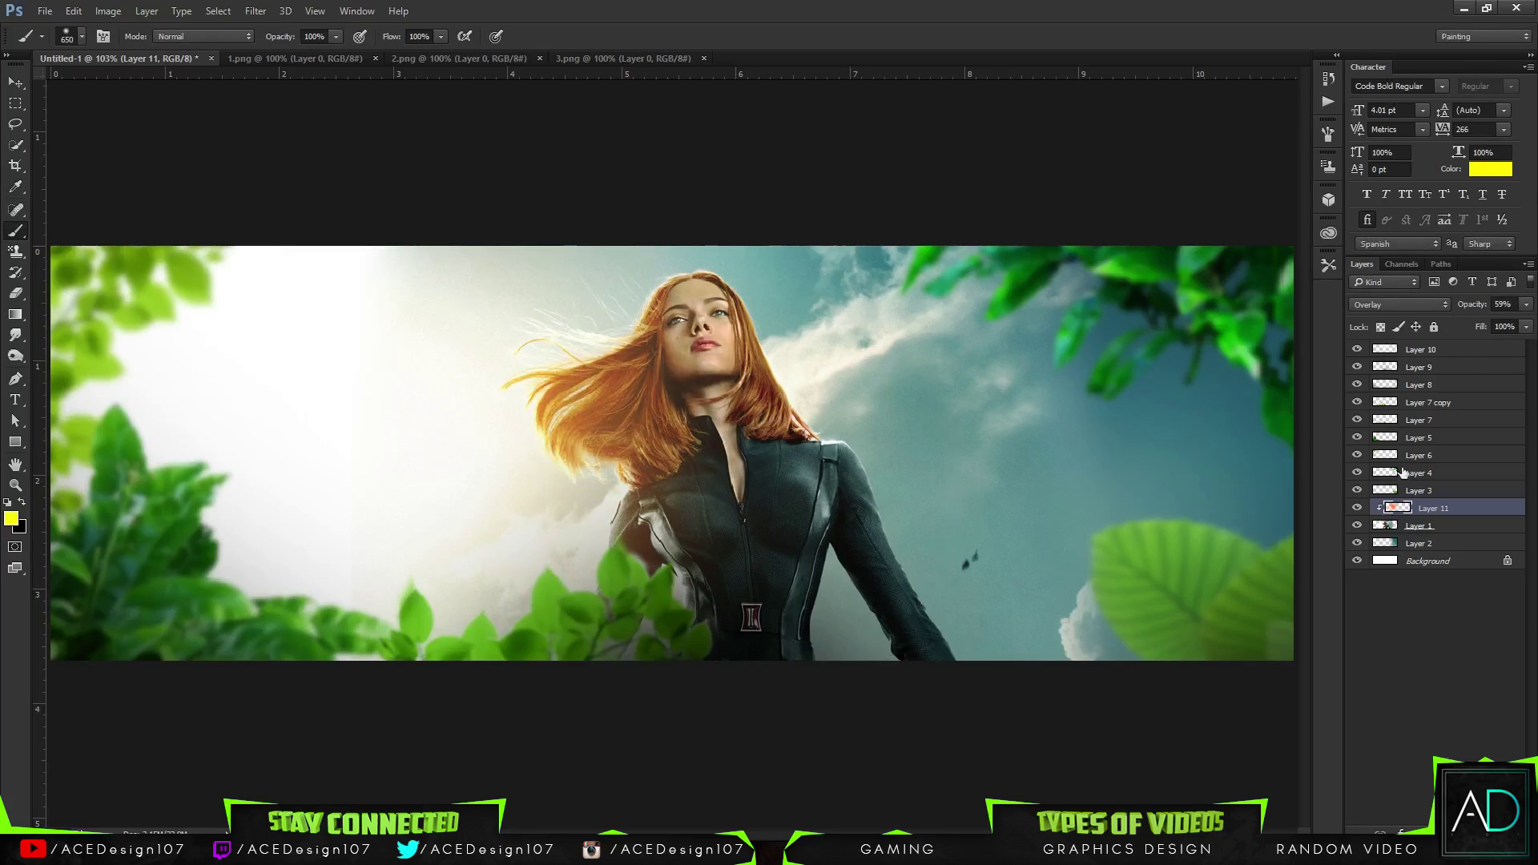
click(1358, 510)
click(1360, 511)
Switch between the Move and Eraser tools while reselecting Layer 11, ending on Layer 2
key(v)
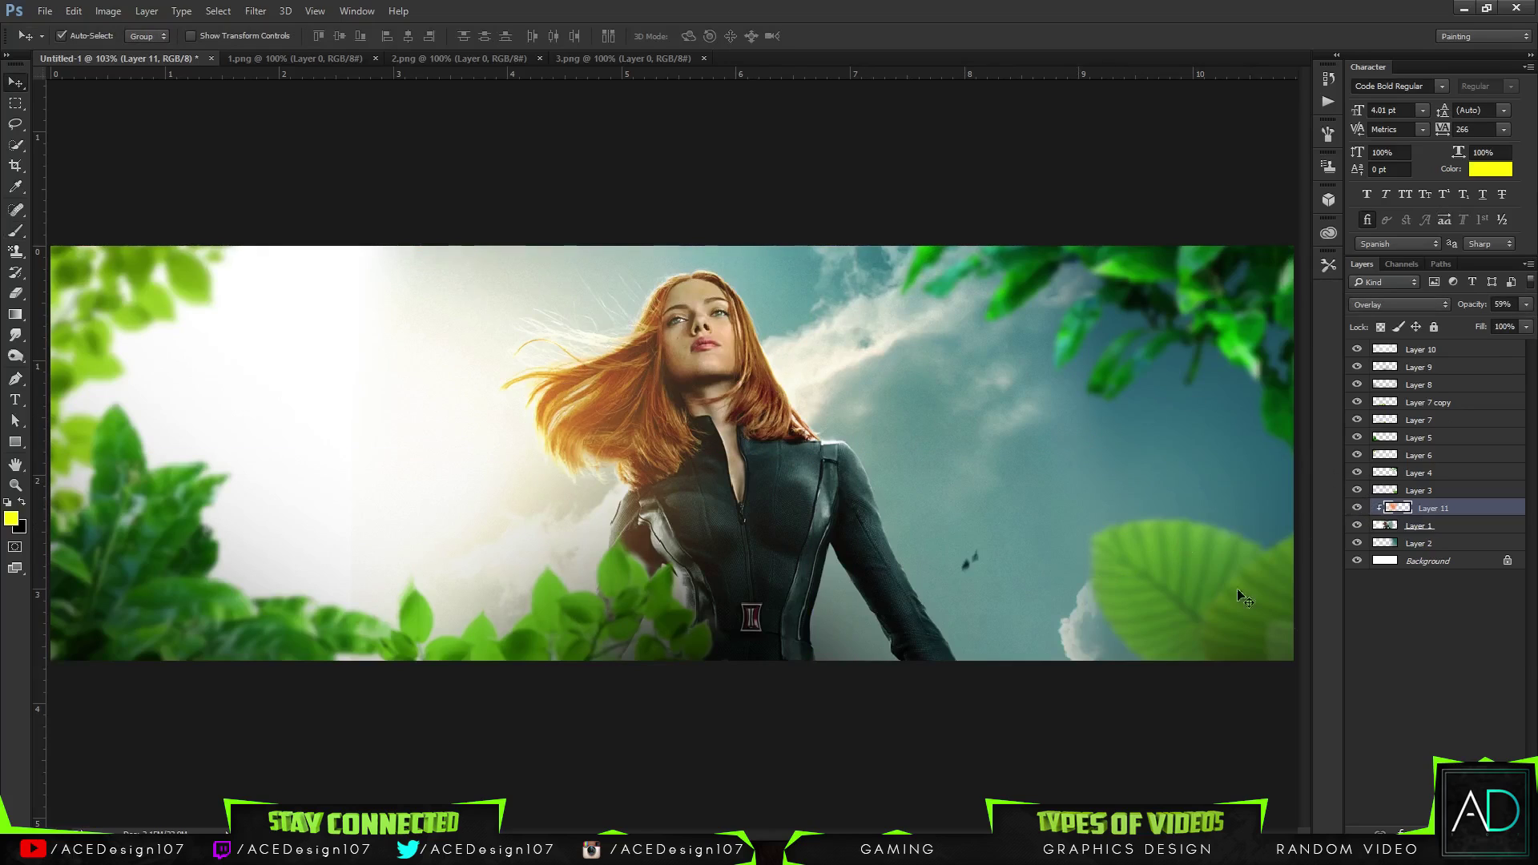
click(1420, 550)
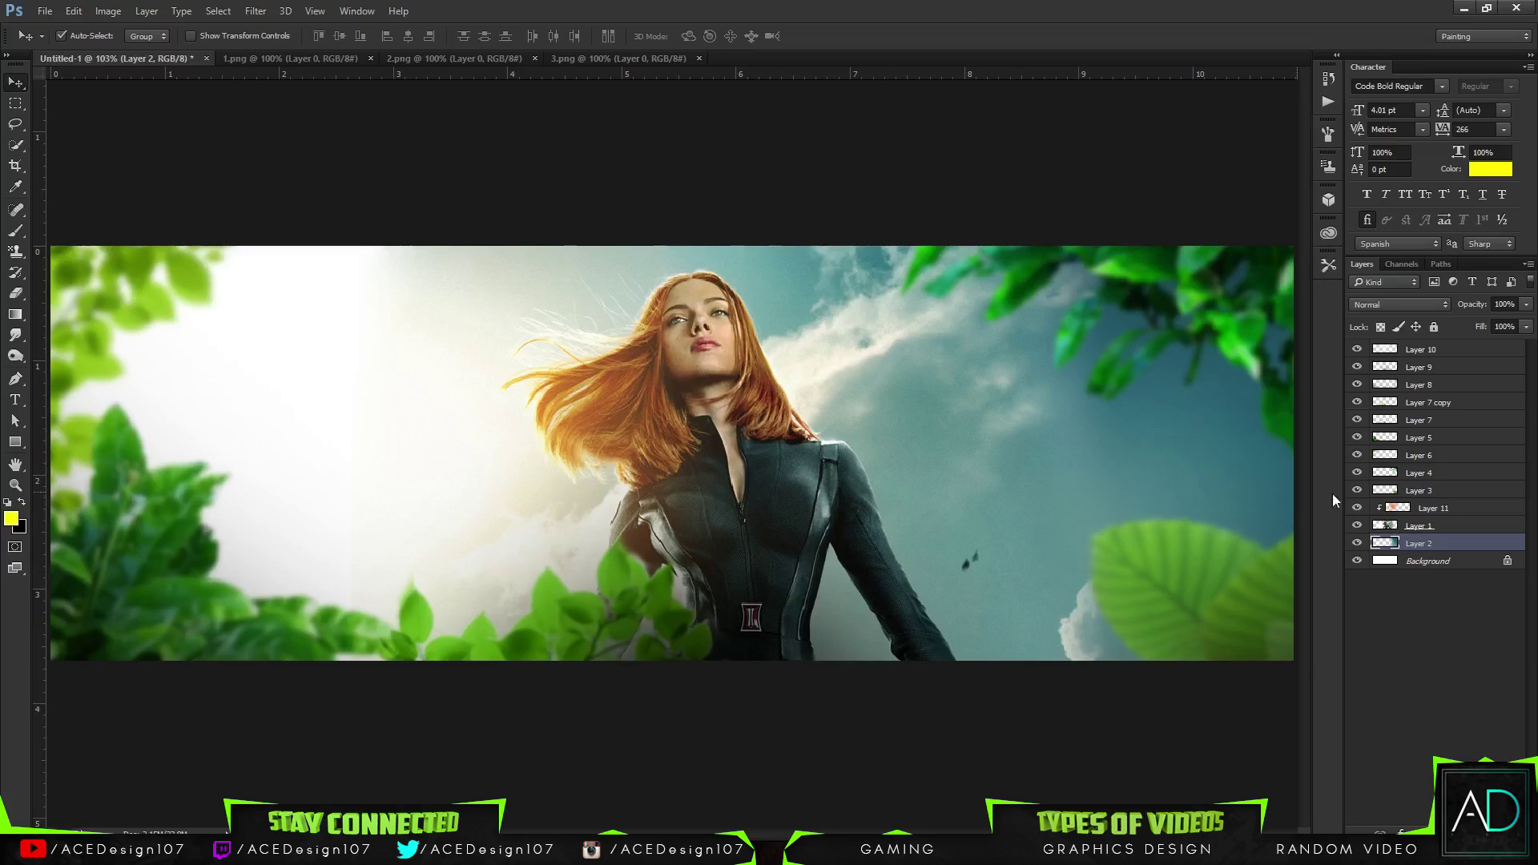
click(1426, 508)
key(e)
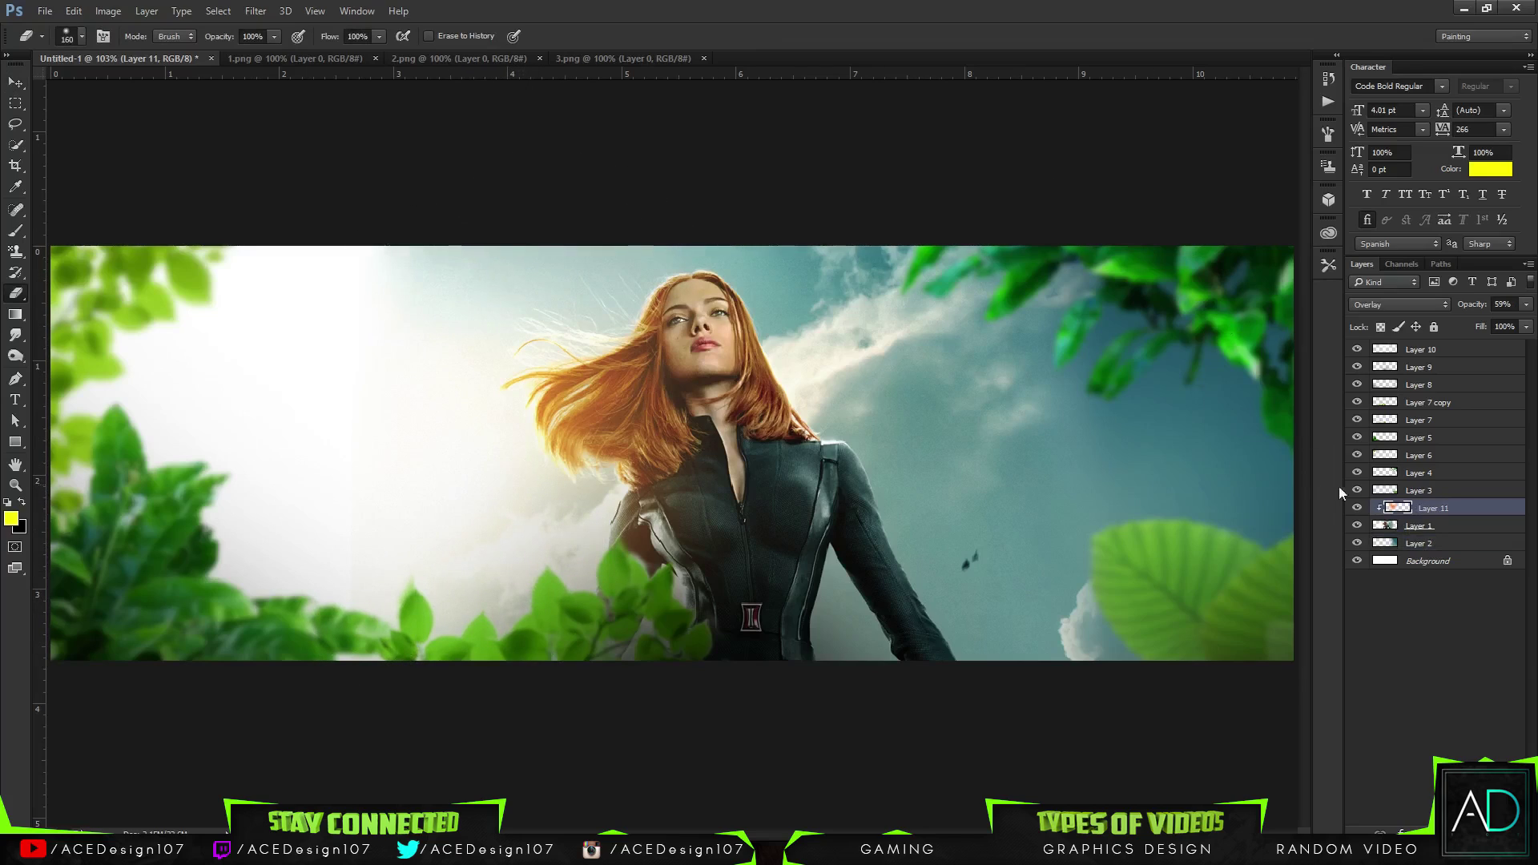
click(1434, 545)
Duplicate Layers 2 through 10 and merge the copies into one layer
shift+click(1435, 351)
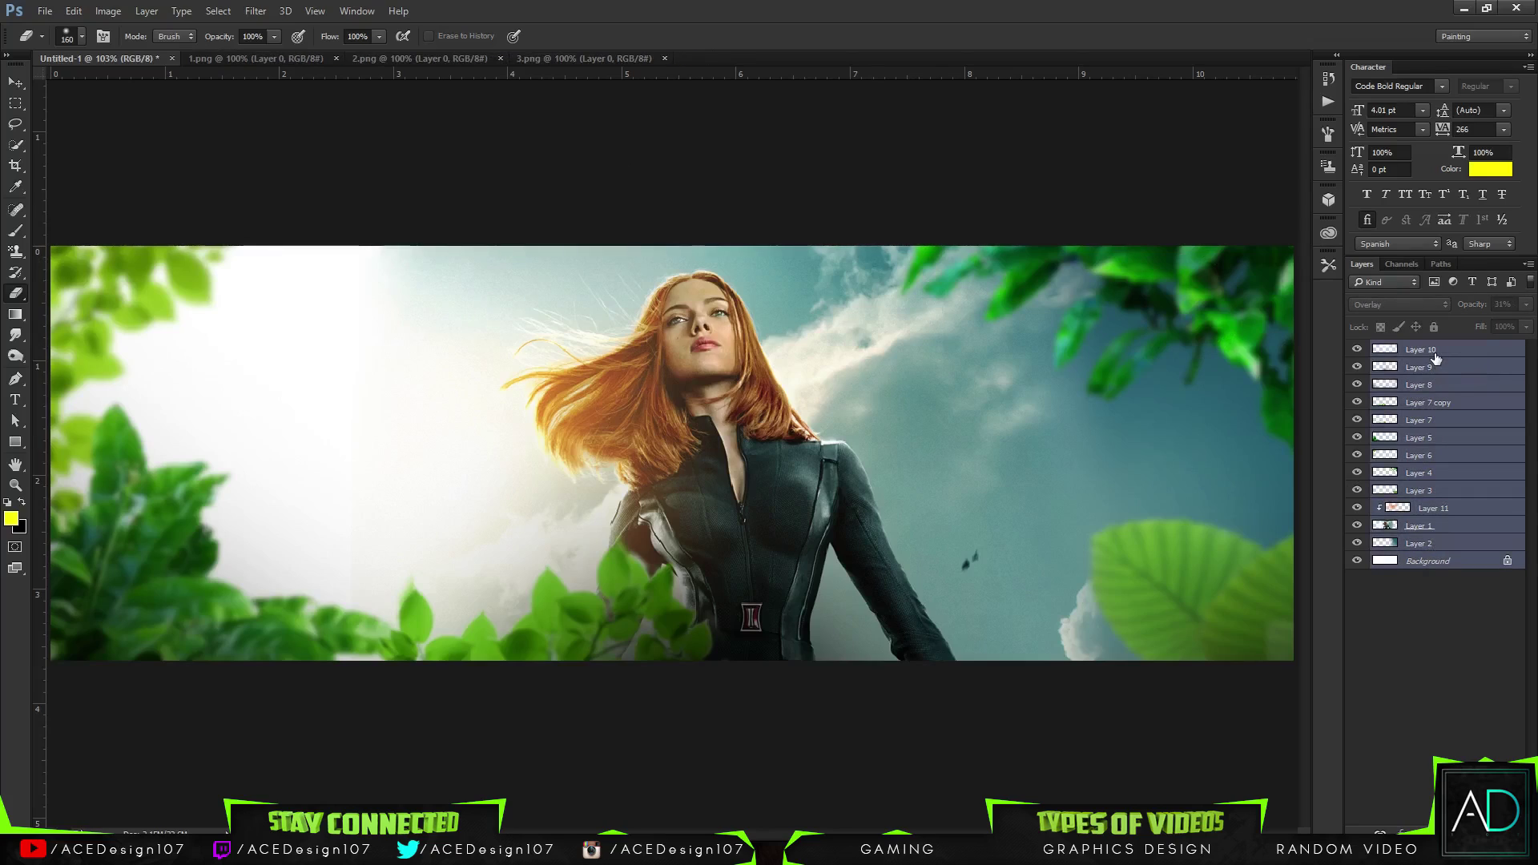
key(ctrl+j)
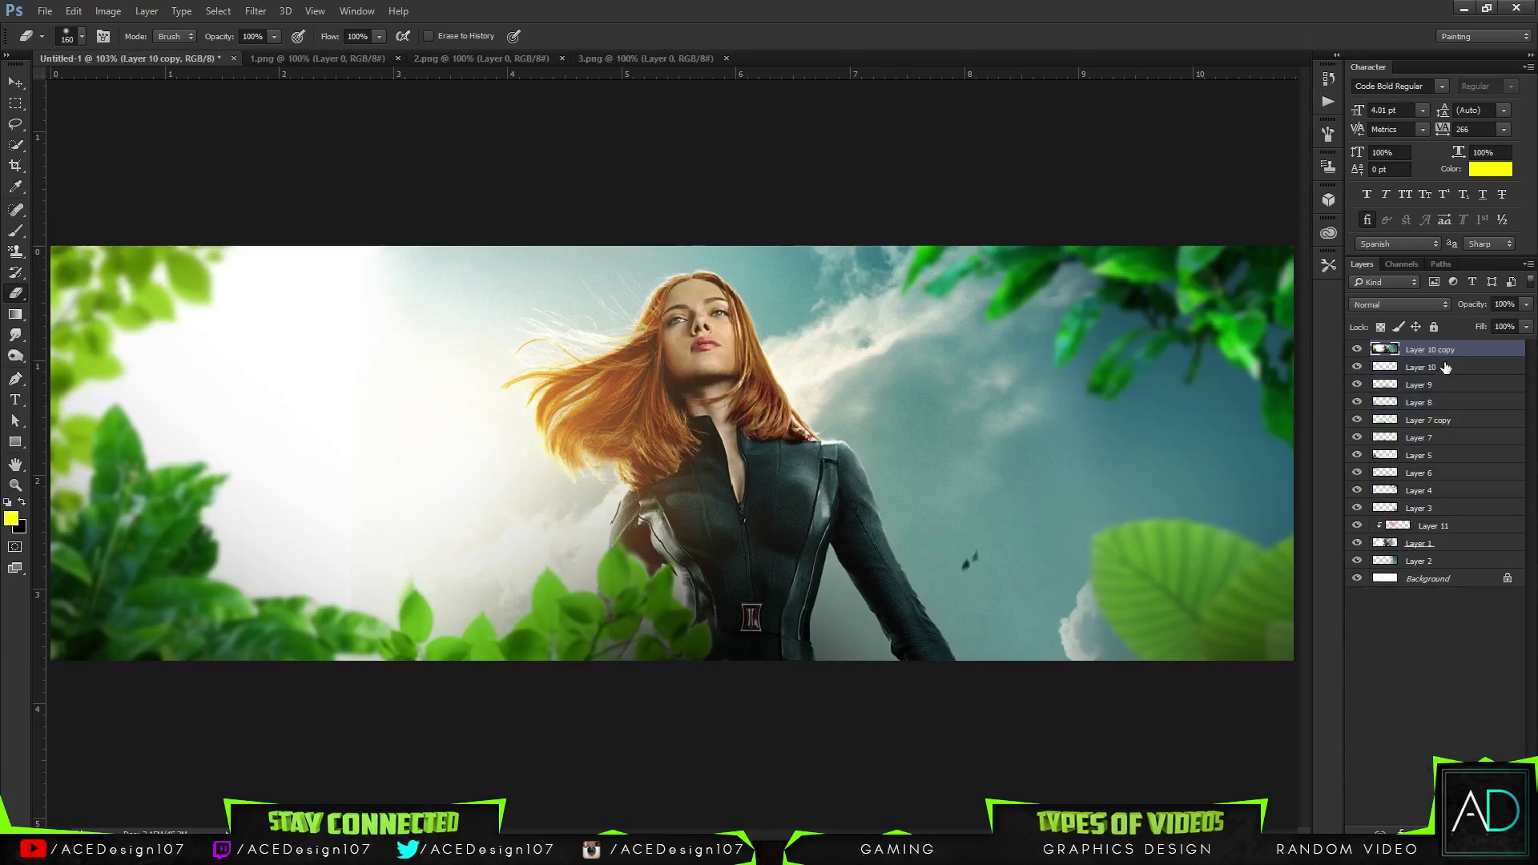
key(ctrl+e)
Unlock the Background and group Layer 10 through Layer 0 into a group named Backup
click(1434, 367)
shift+click(1434, 561)
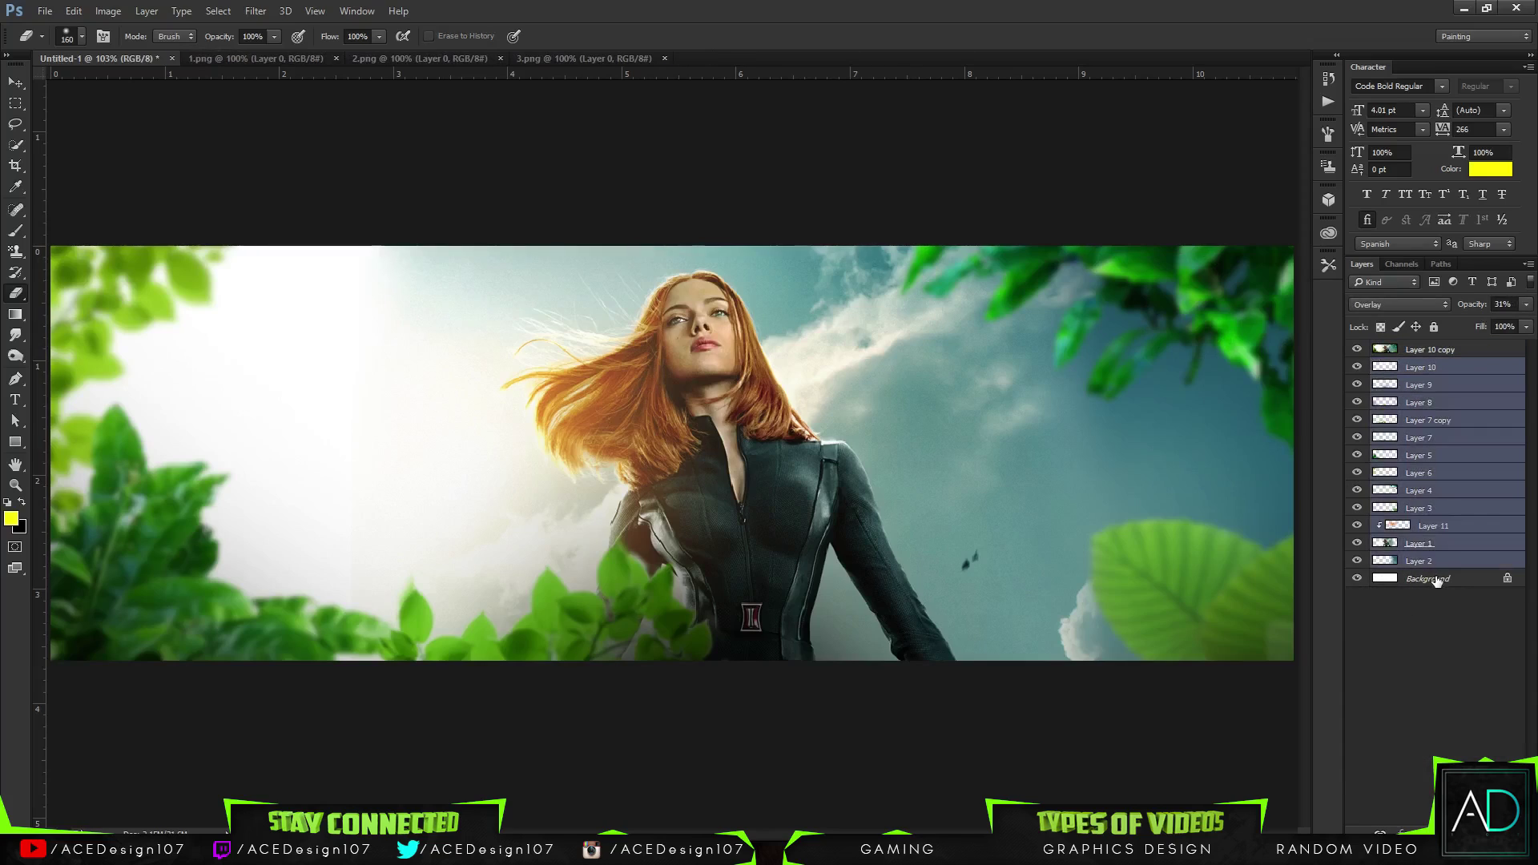
shift+click(1437, 579)
click(1508, 577)
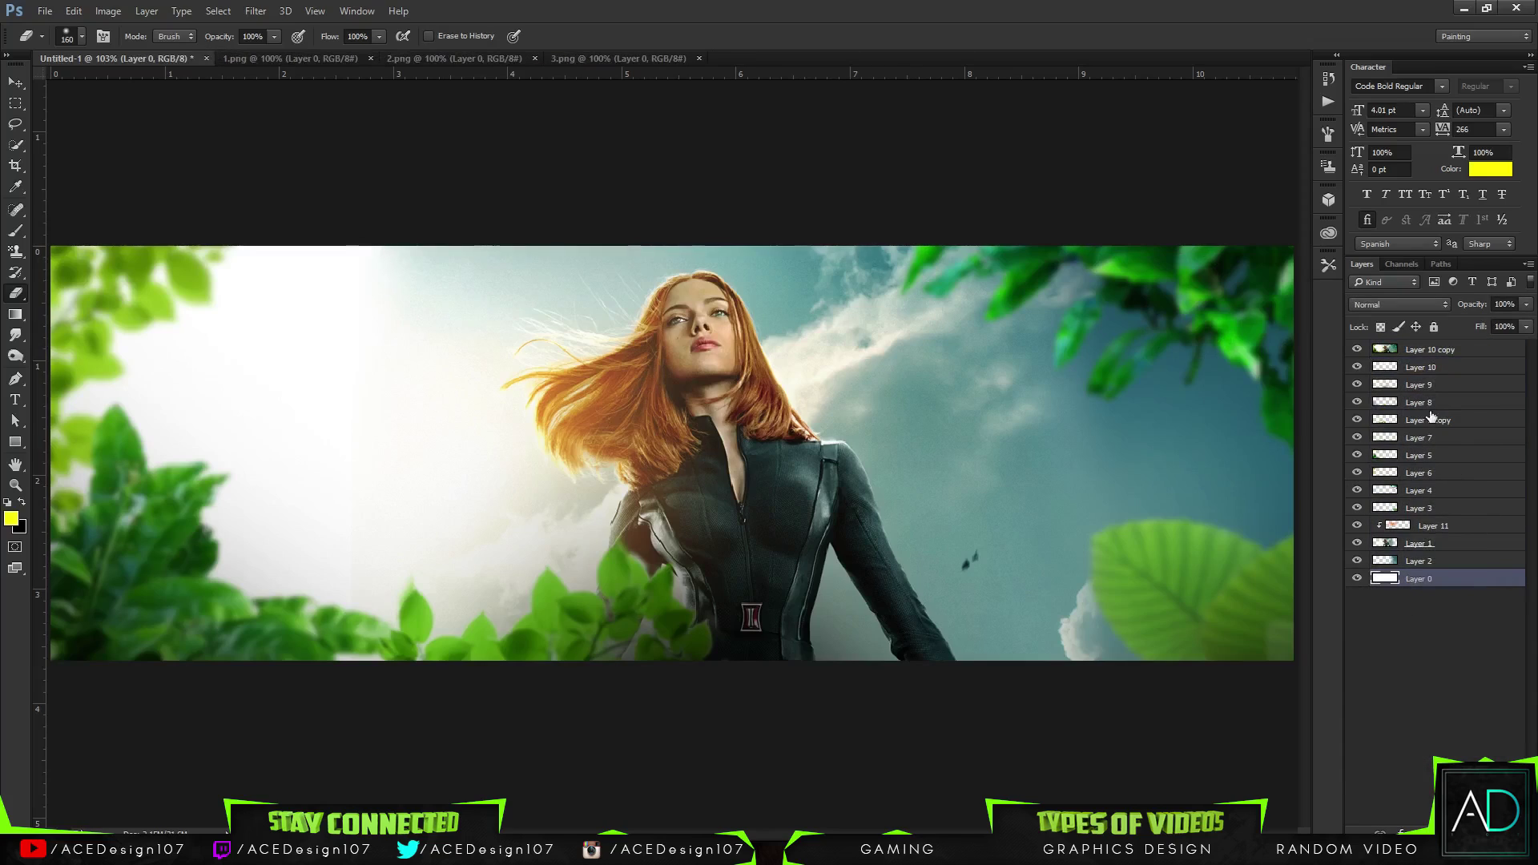
shift+click(1461, 370)
key(ctrl+g)
double_click(1417, 367)
text(G)
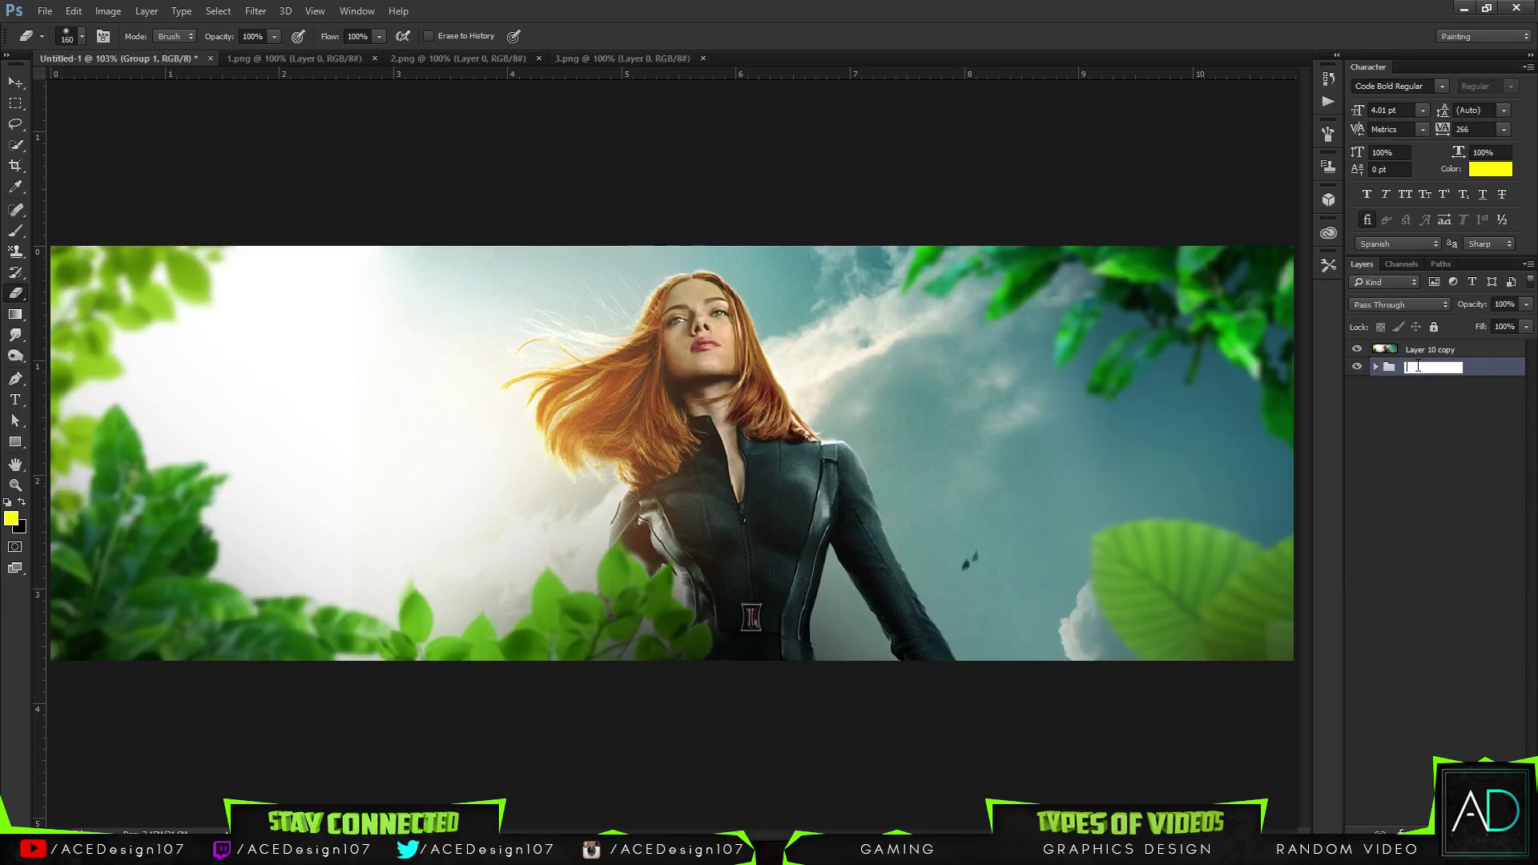
text(ackup)
key(Return)
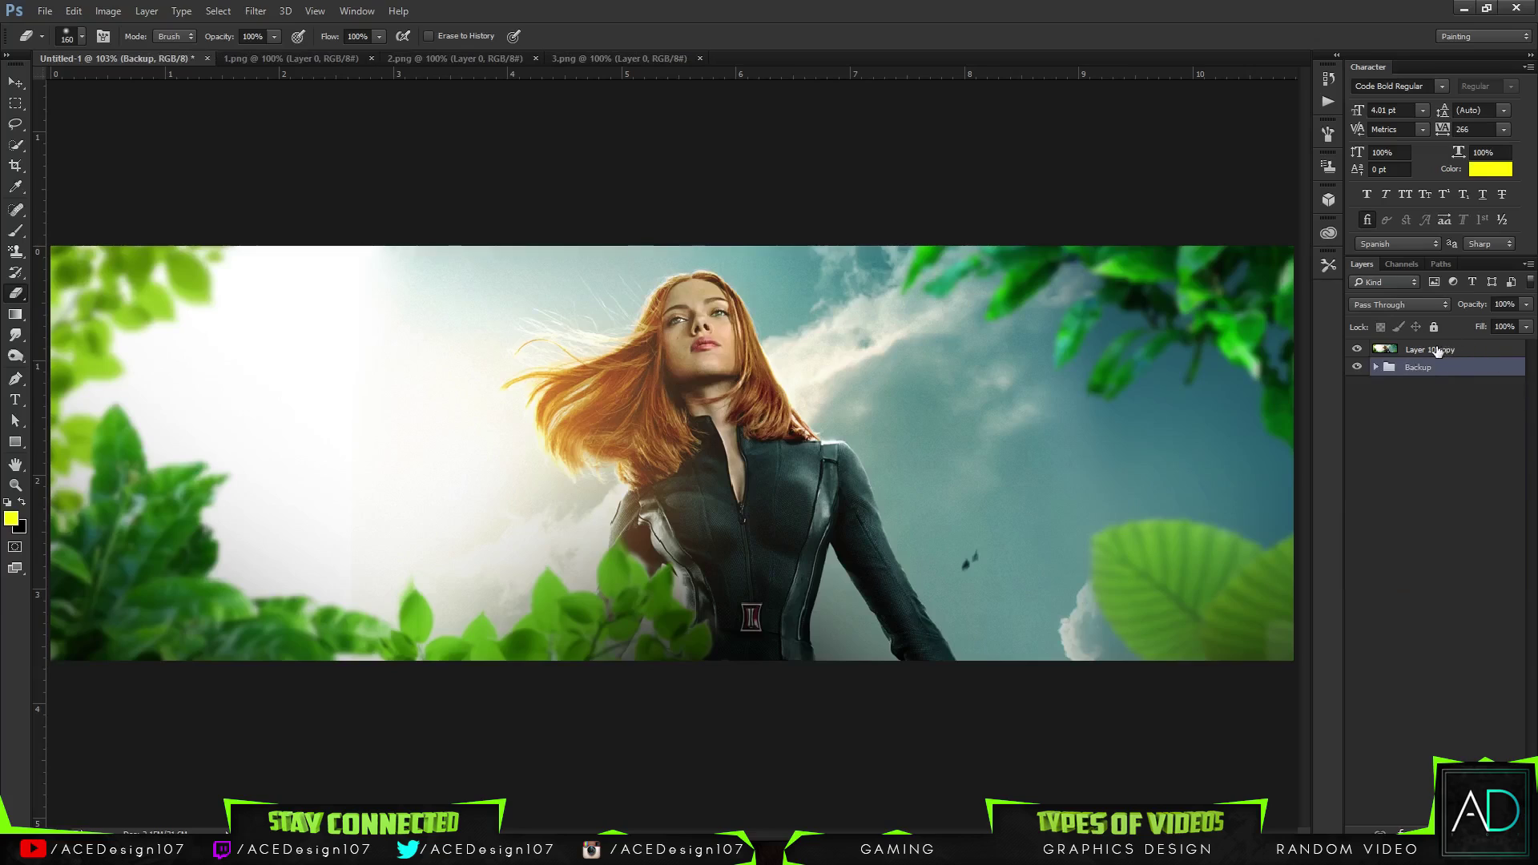
Rename the merged Layer 10 copy to Final
double_click(1438, 350)
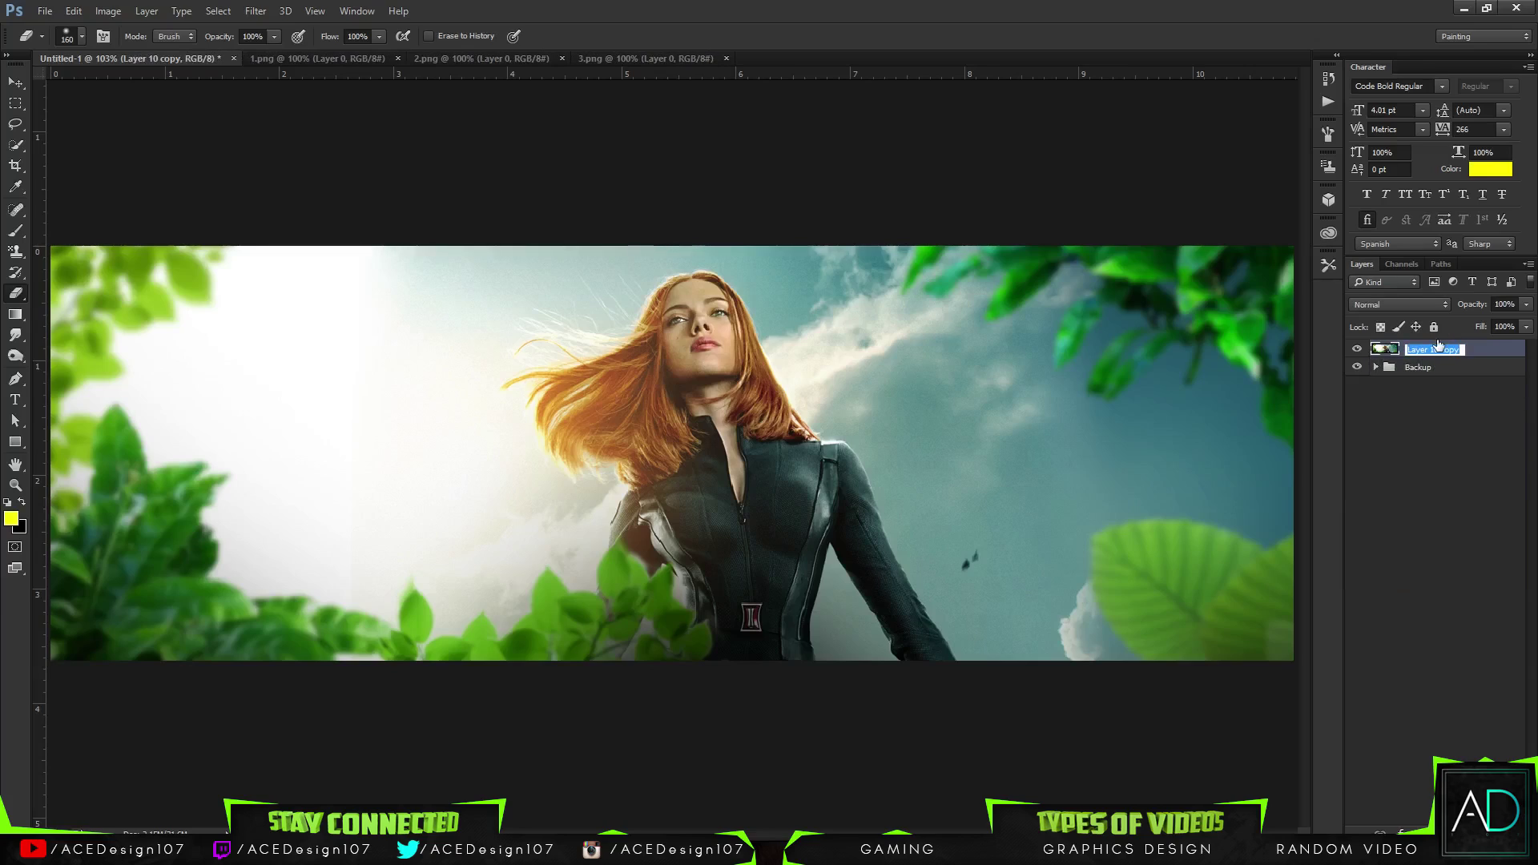
text(Final)
key(Return)
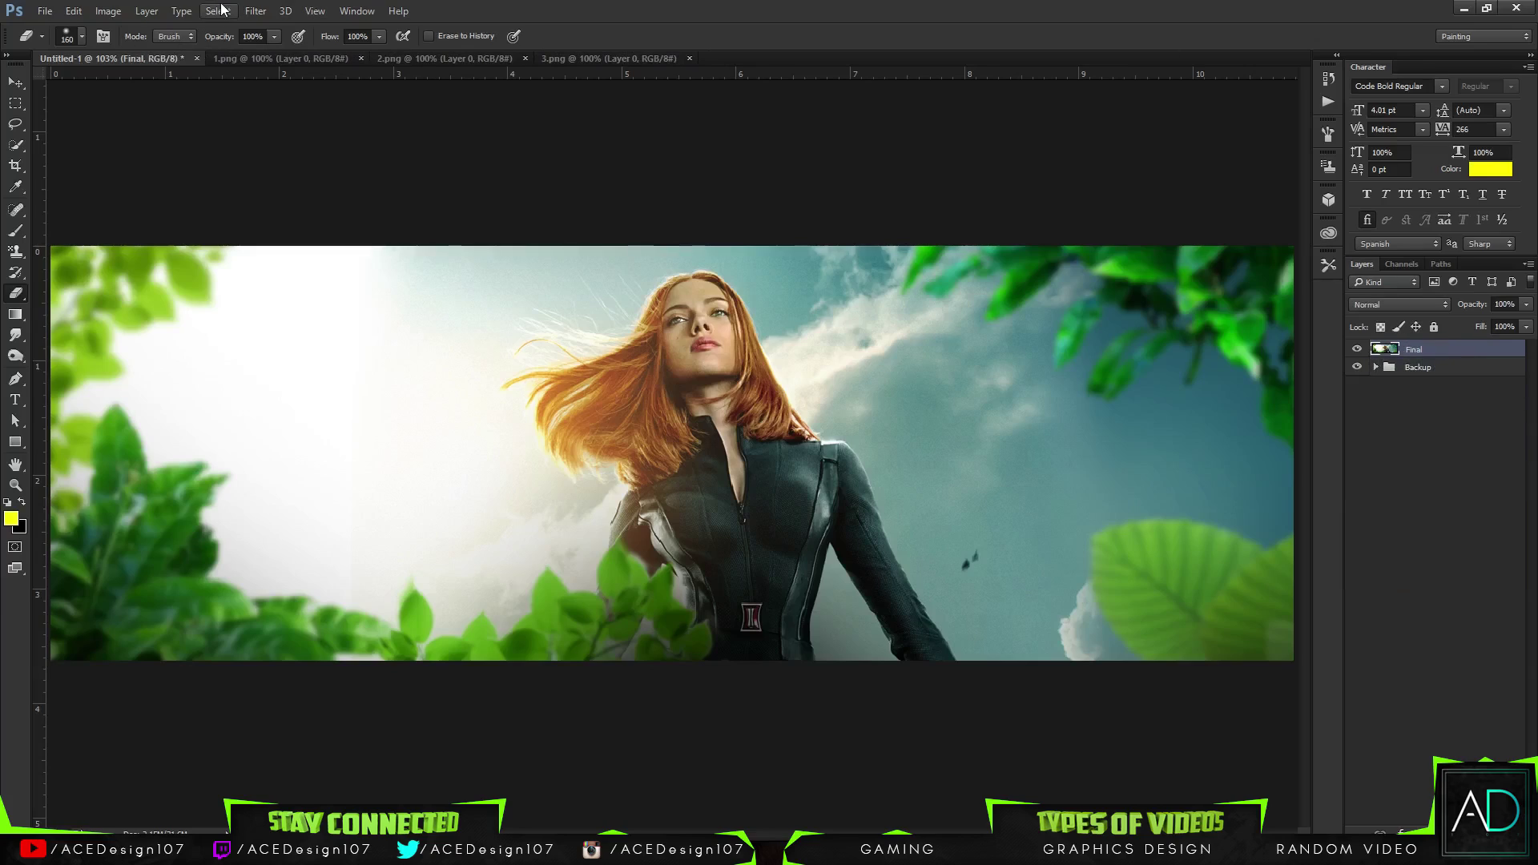
click(255, 11)
Launch Magic Bullet Looks on the Final layer and load the Preset.ls3 look file
mouse_move(353, 347)
click(481, 348)
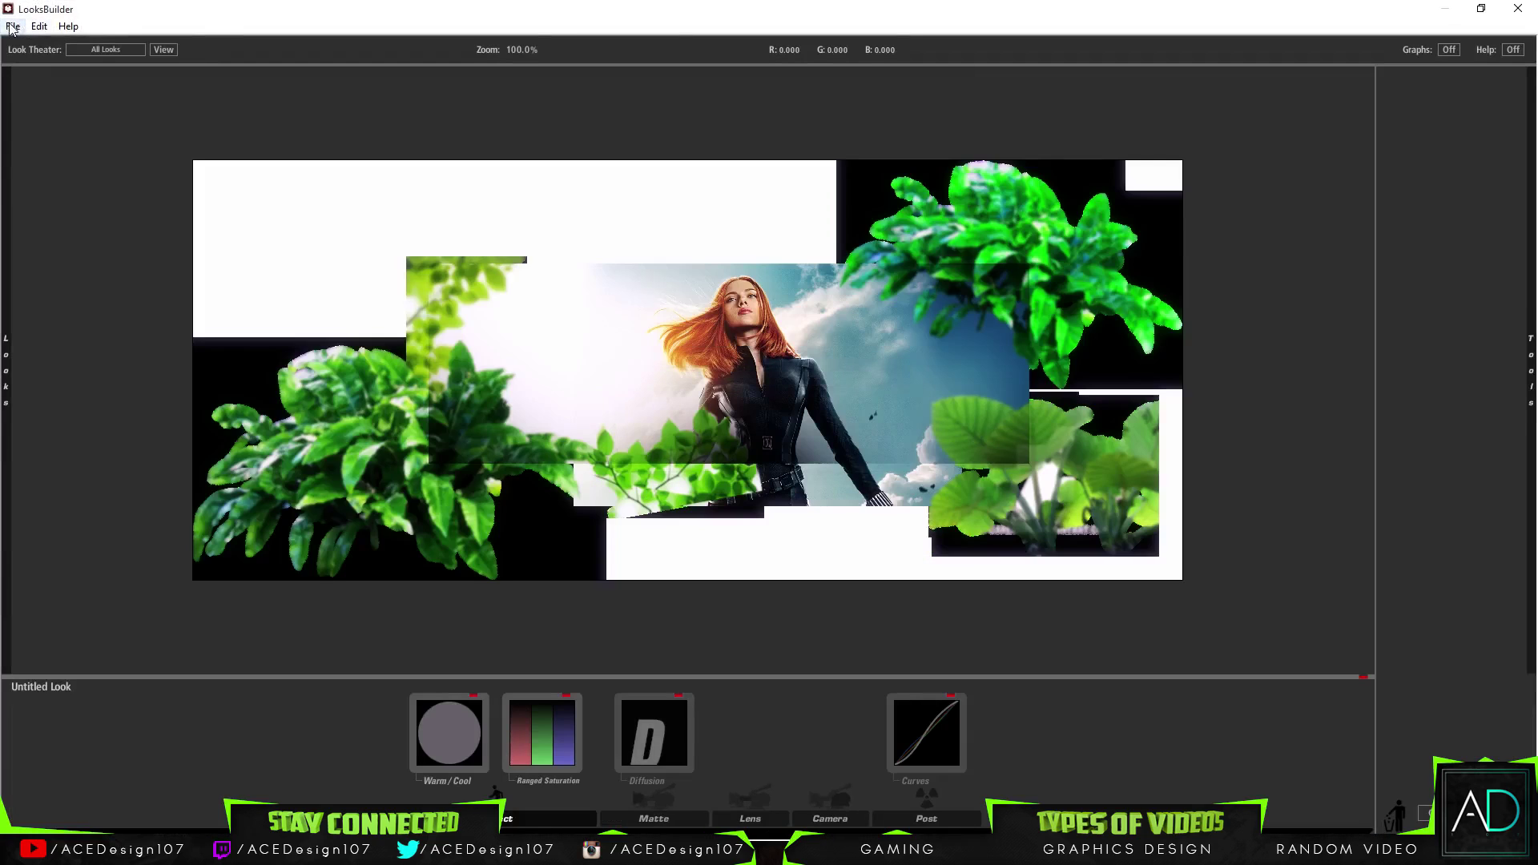
click(12, 27)
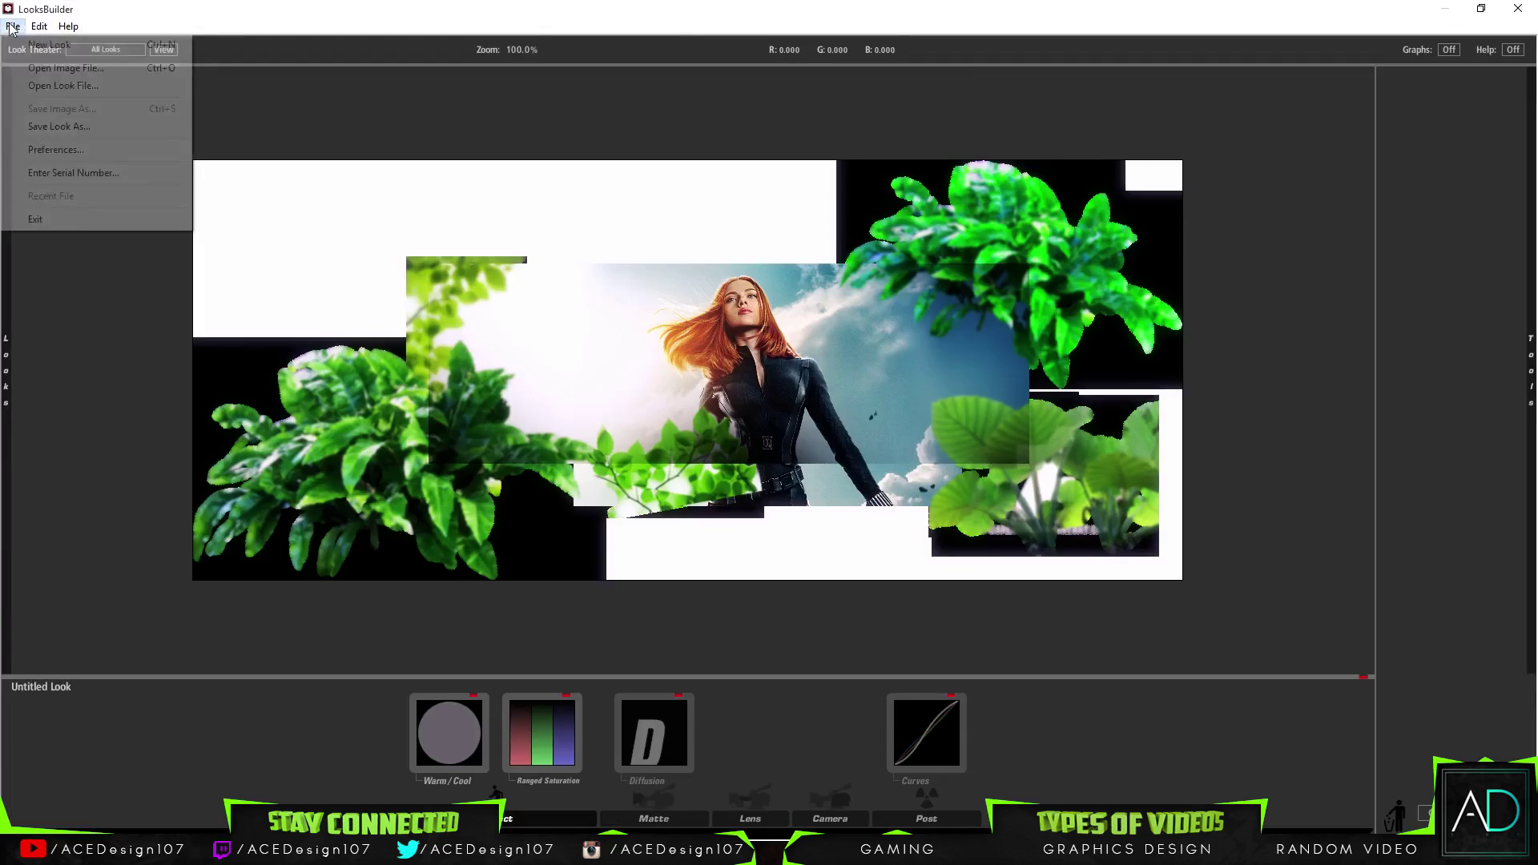
click(47, 87)
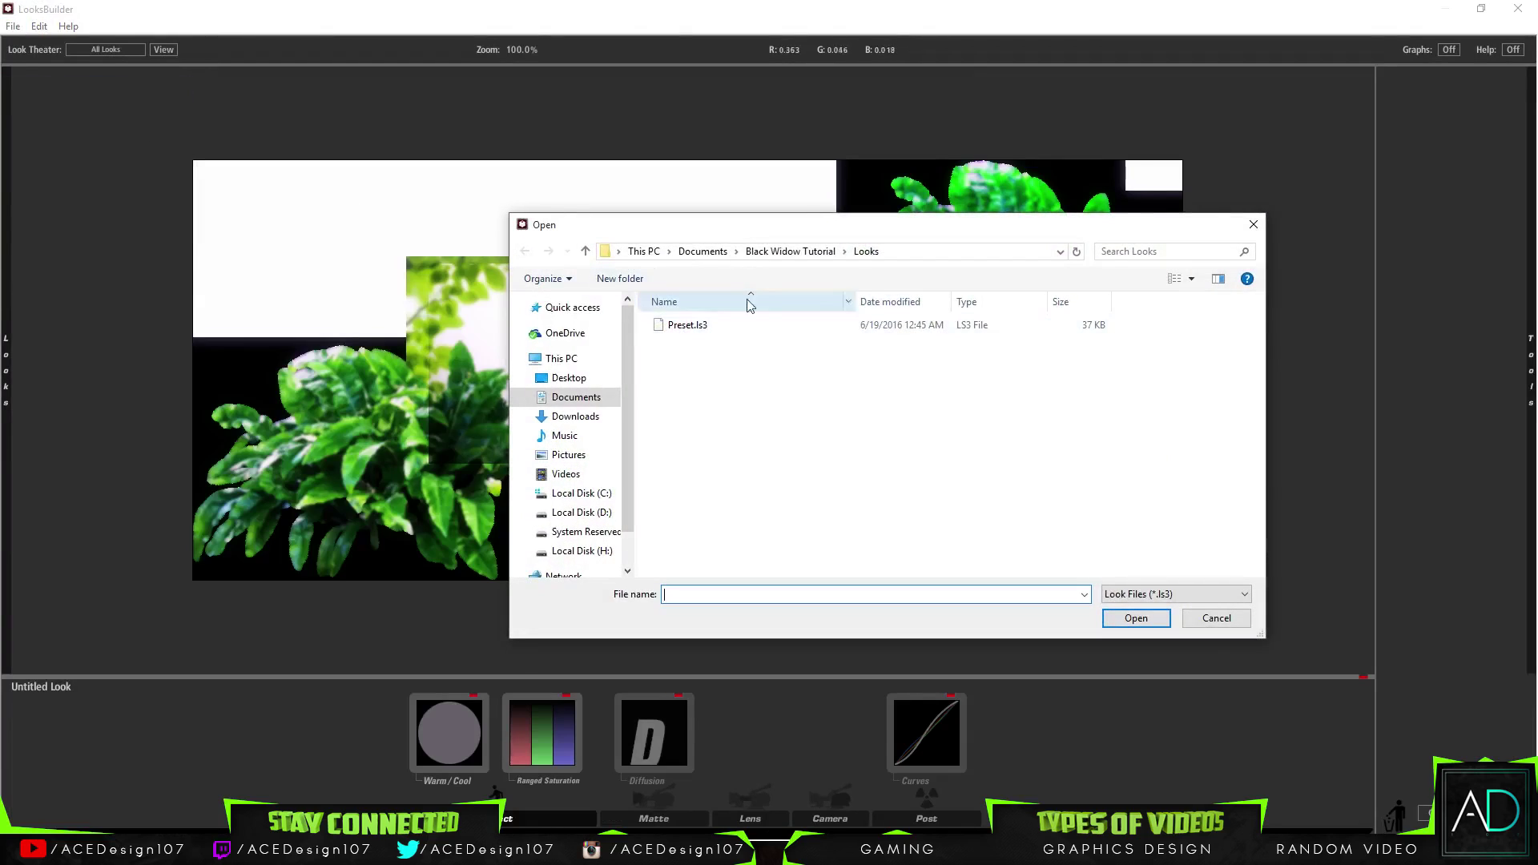
double_click(725, 333)
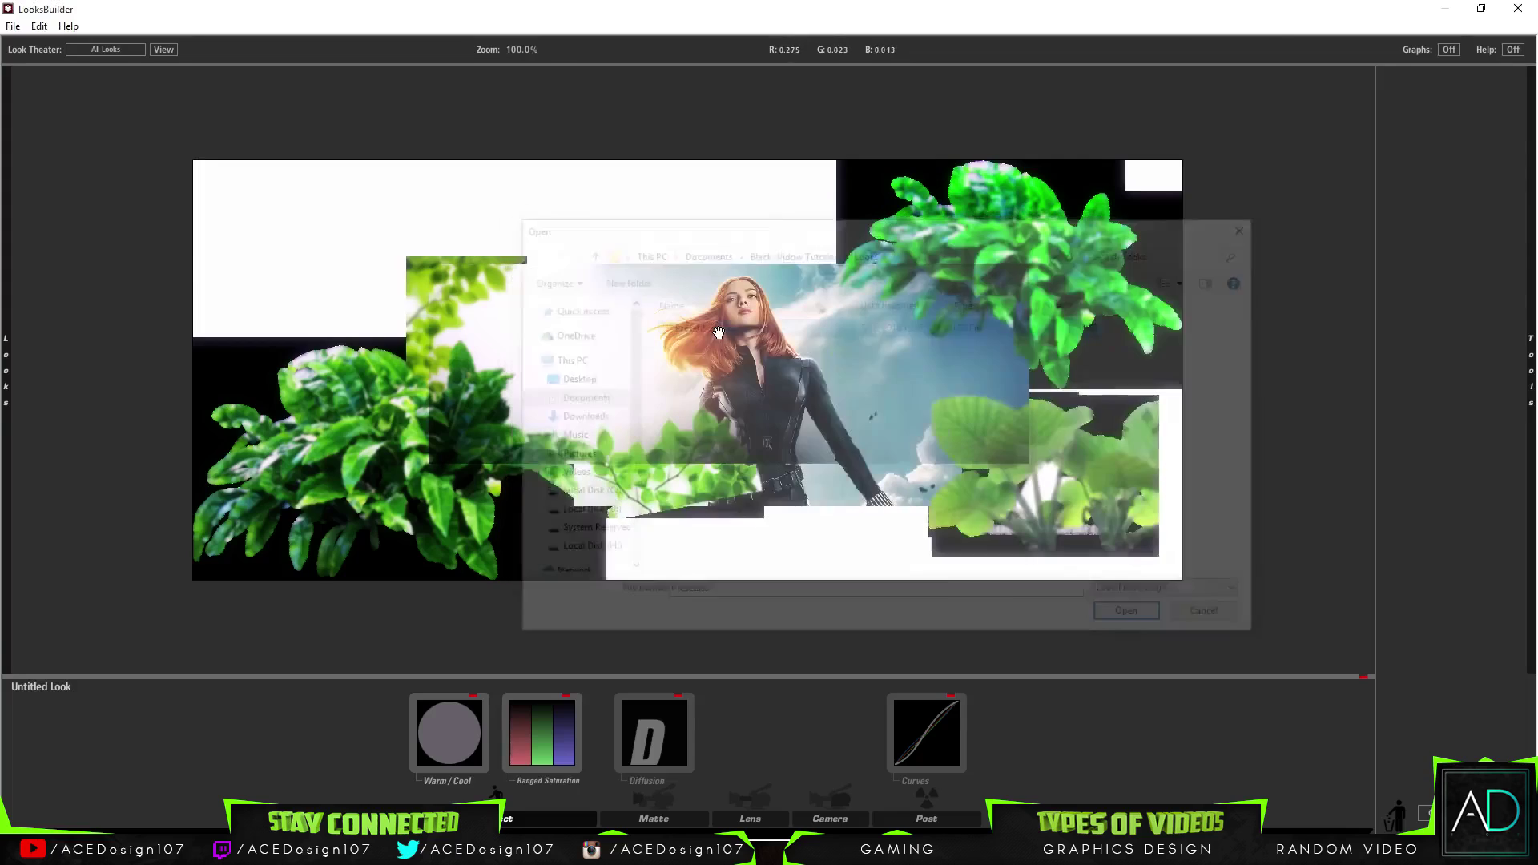
Review the Warm/Cool, Diffusion, Curves and Ranged Saturation settings, then apply the look
click(450, 753)
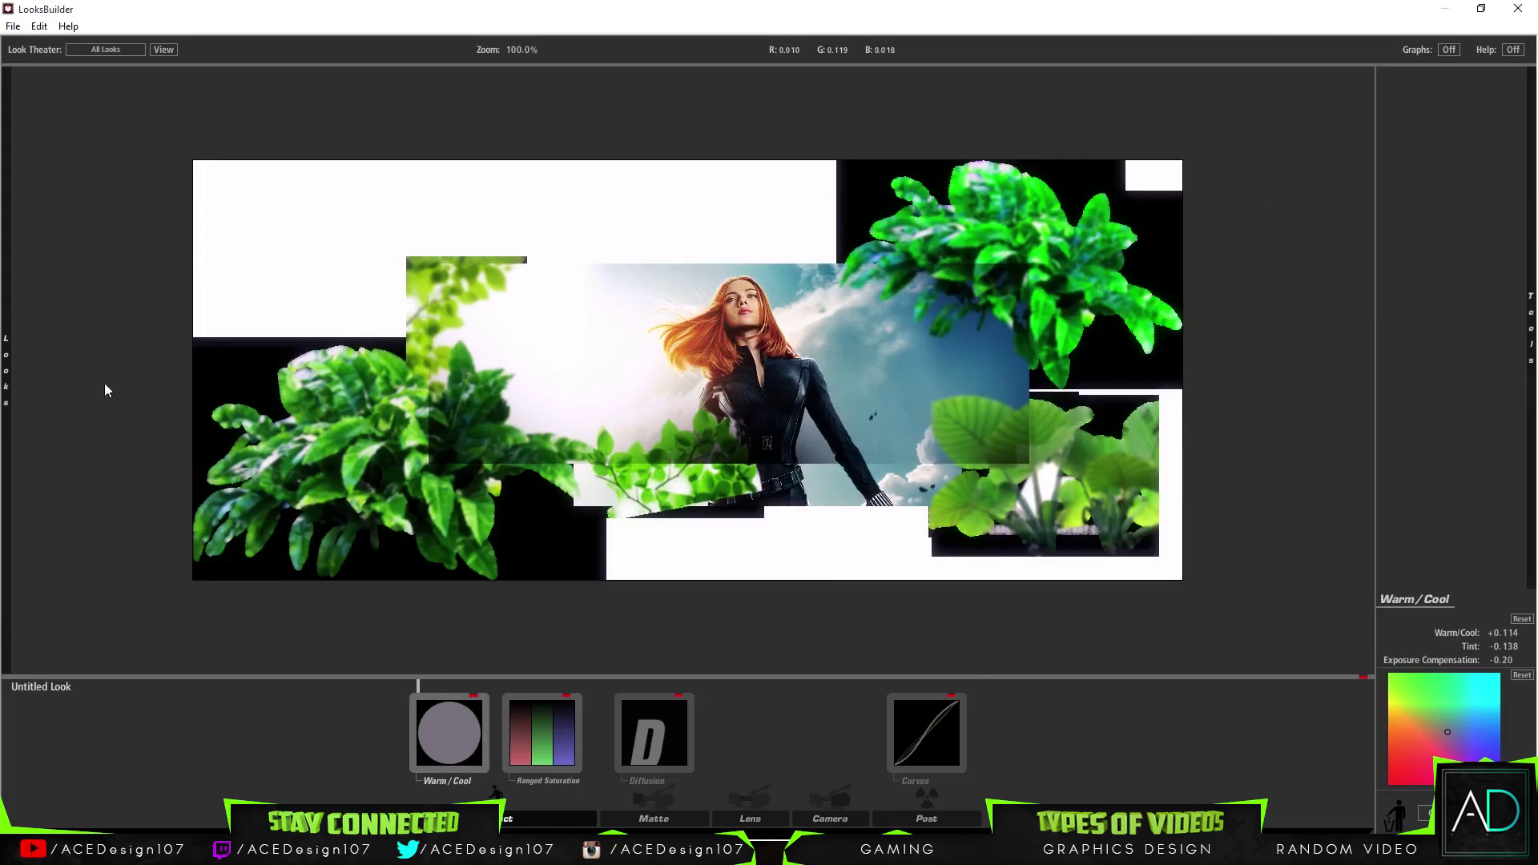
mouse_move(6, 358)
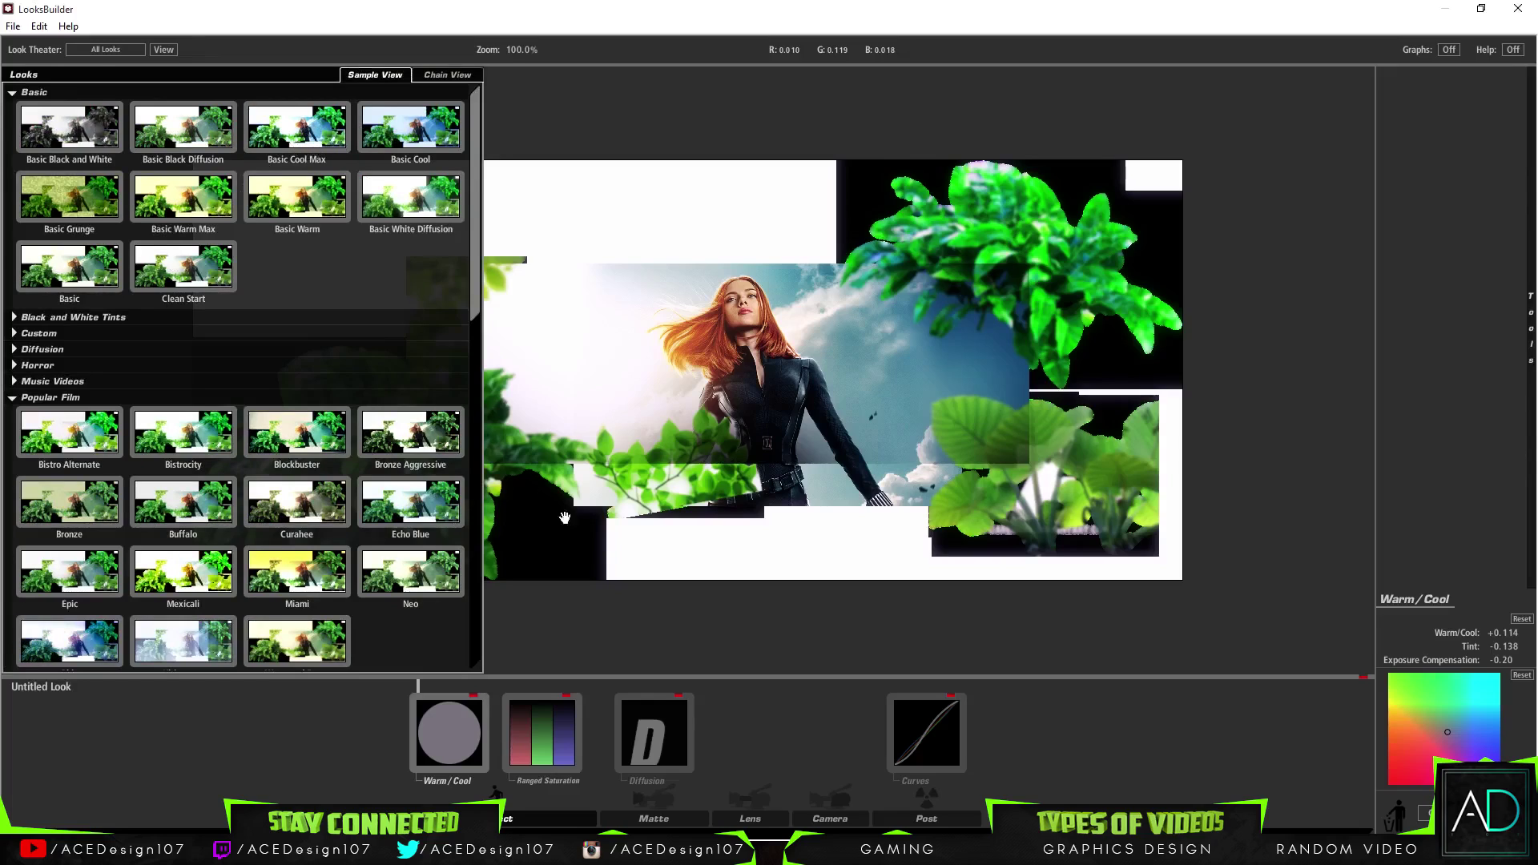
click(641, 739)
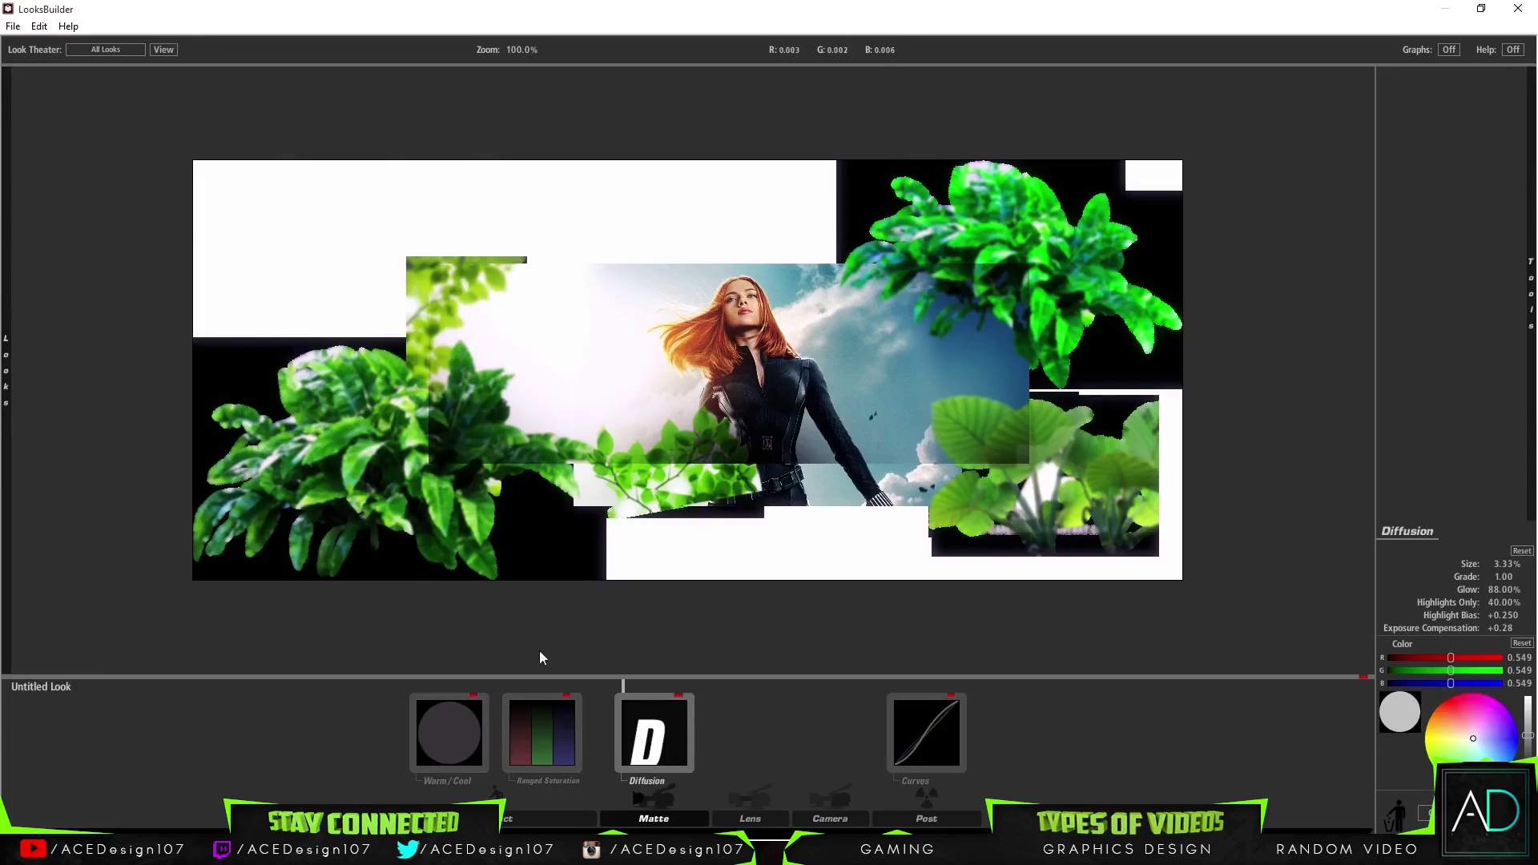
click(935, 747)
click(543, 768)
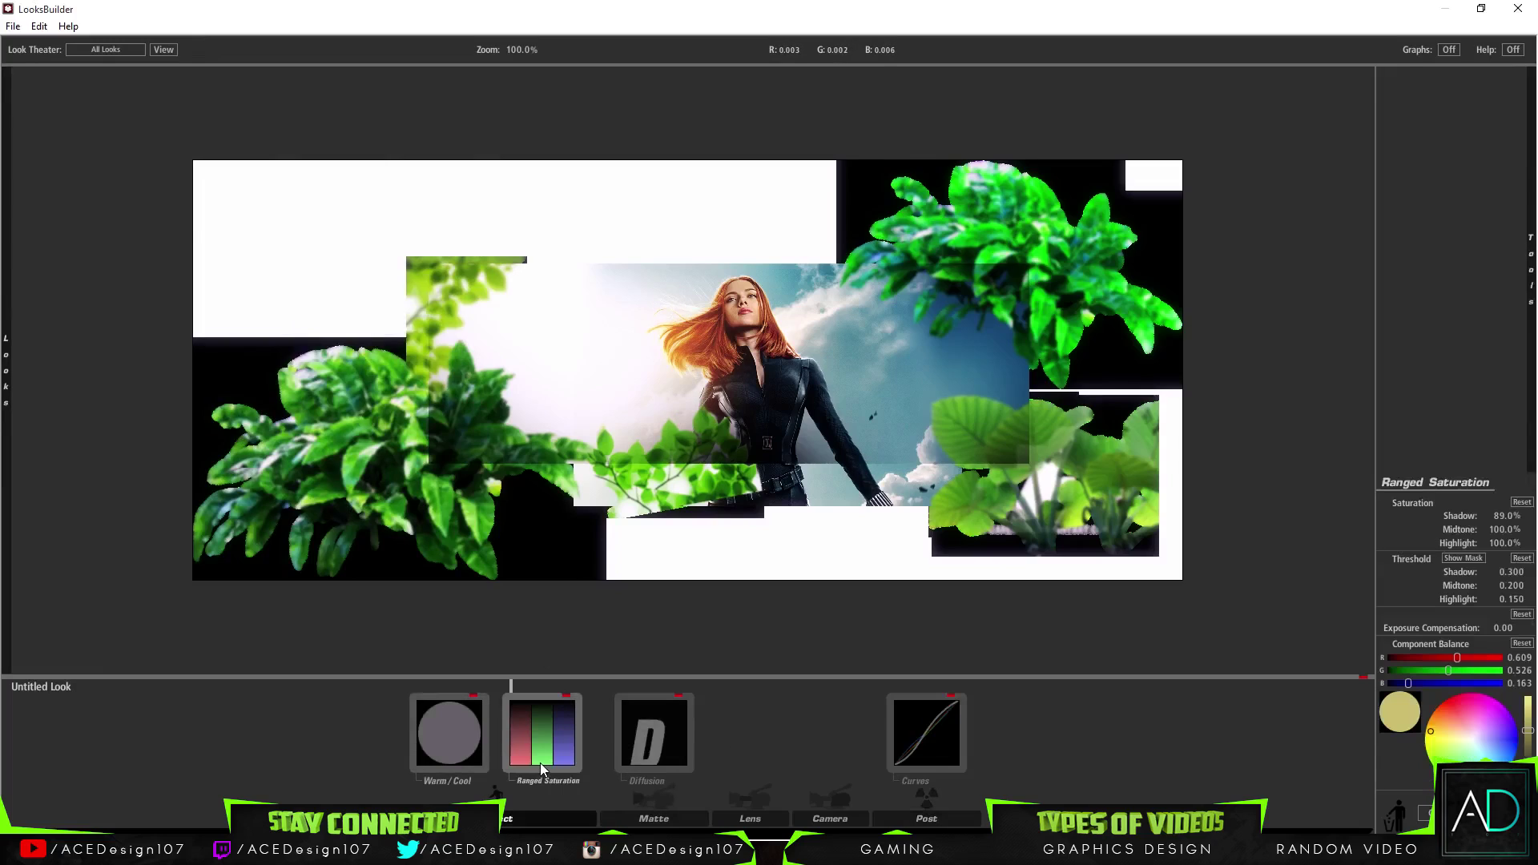
click(462, 749)
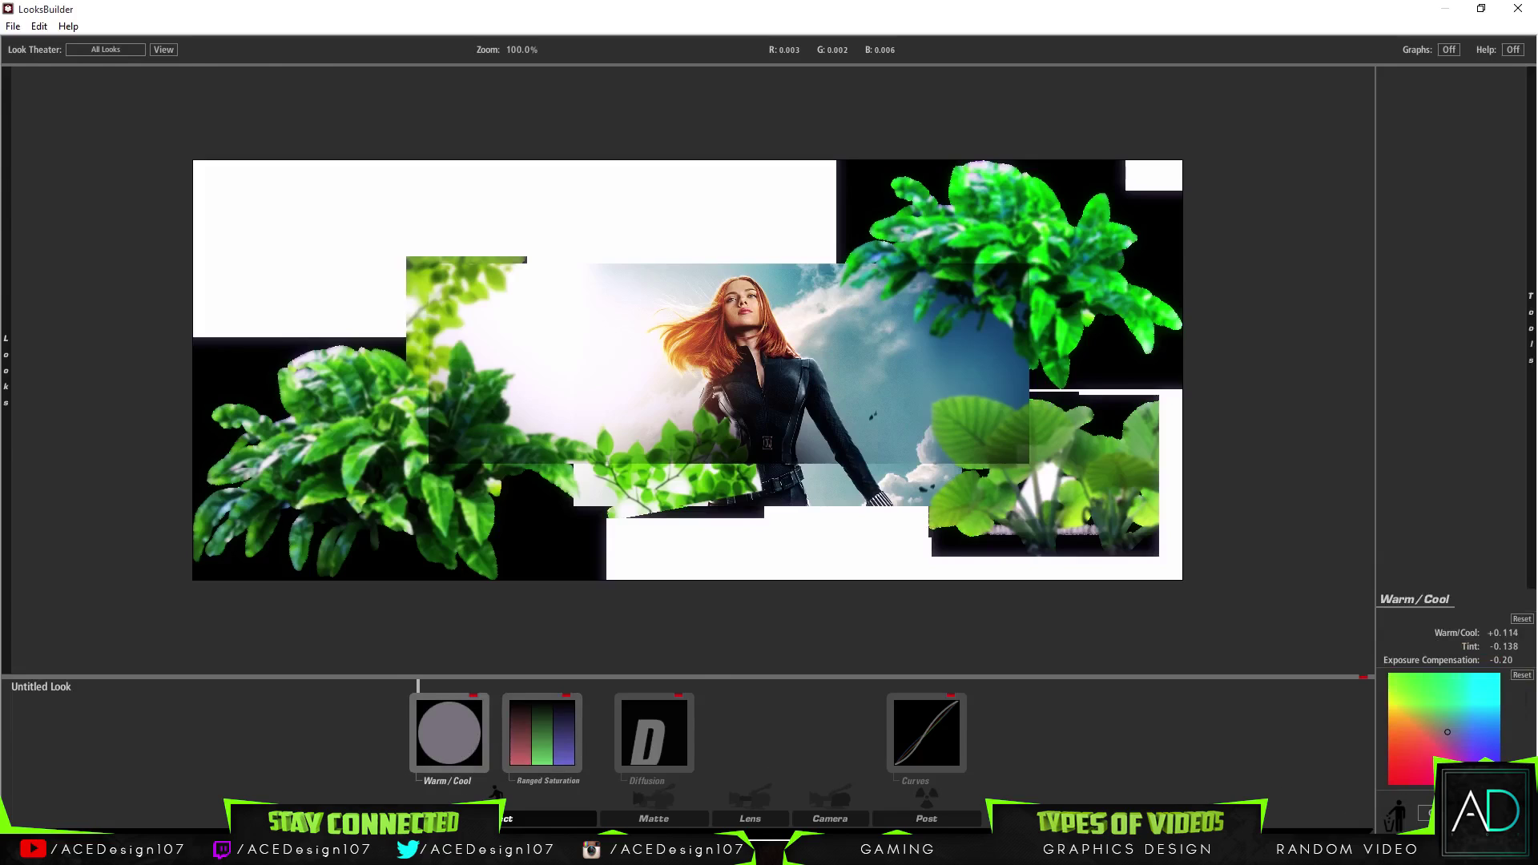
click(1502, 826)
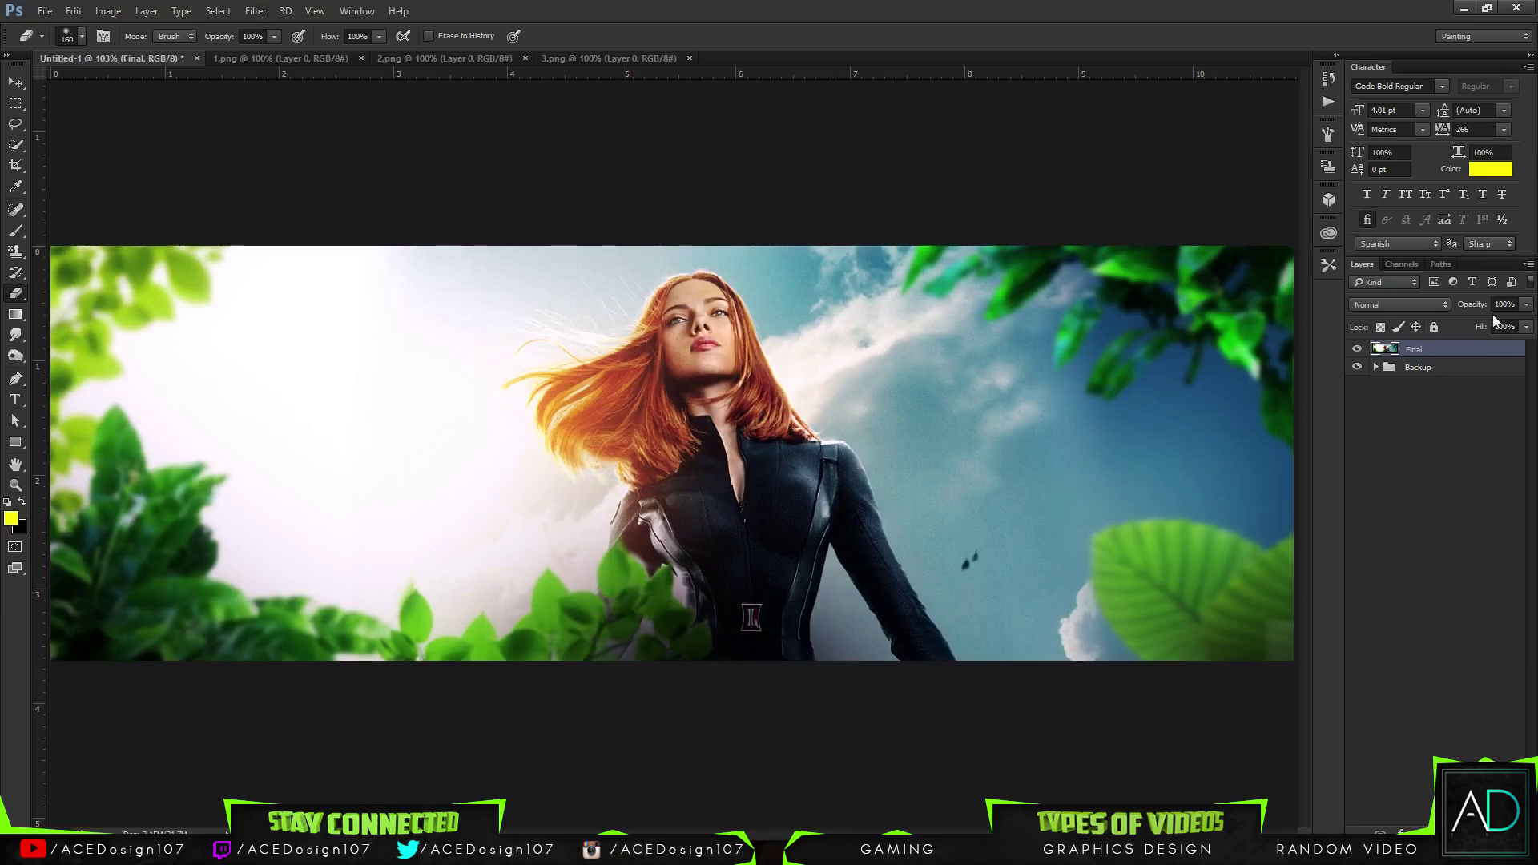
Lower the Final layer's opacity to 94%
click(1526, 305)
mouse_move(1522, 324)
mouse_down()
mouse_move(1492, 320)
mouse_move(1525, 326)
mouse_up()
key(v)
Open Final PSD.psd from the Black Widow Tutorial folder and place its tab after Untitled-1
click(45, 11)
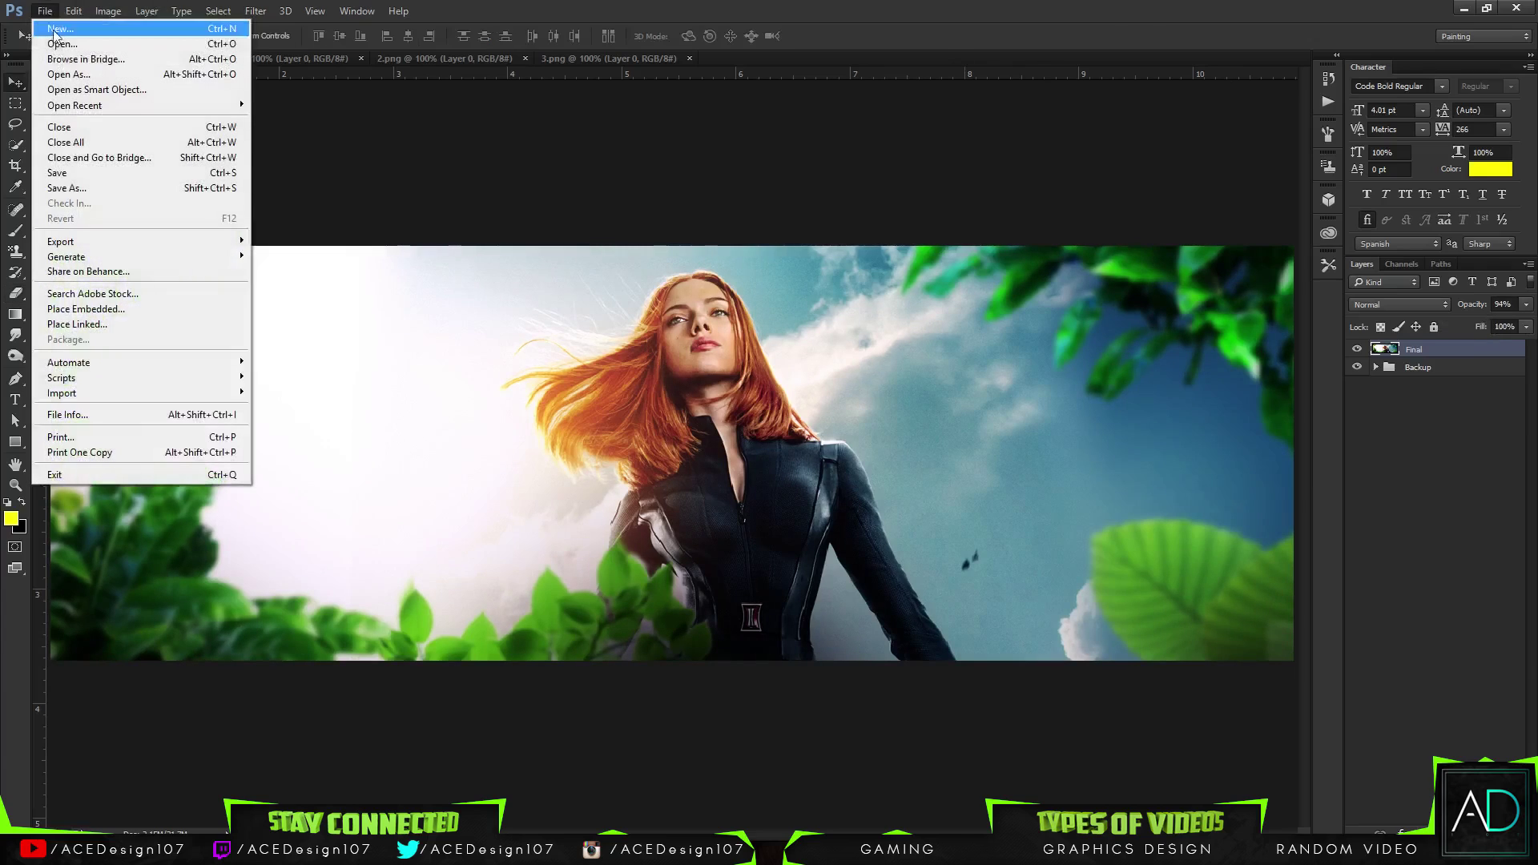
click(59, 44)
click(394, 39)
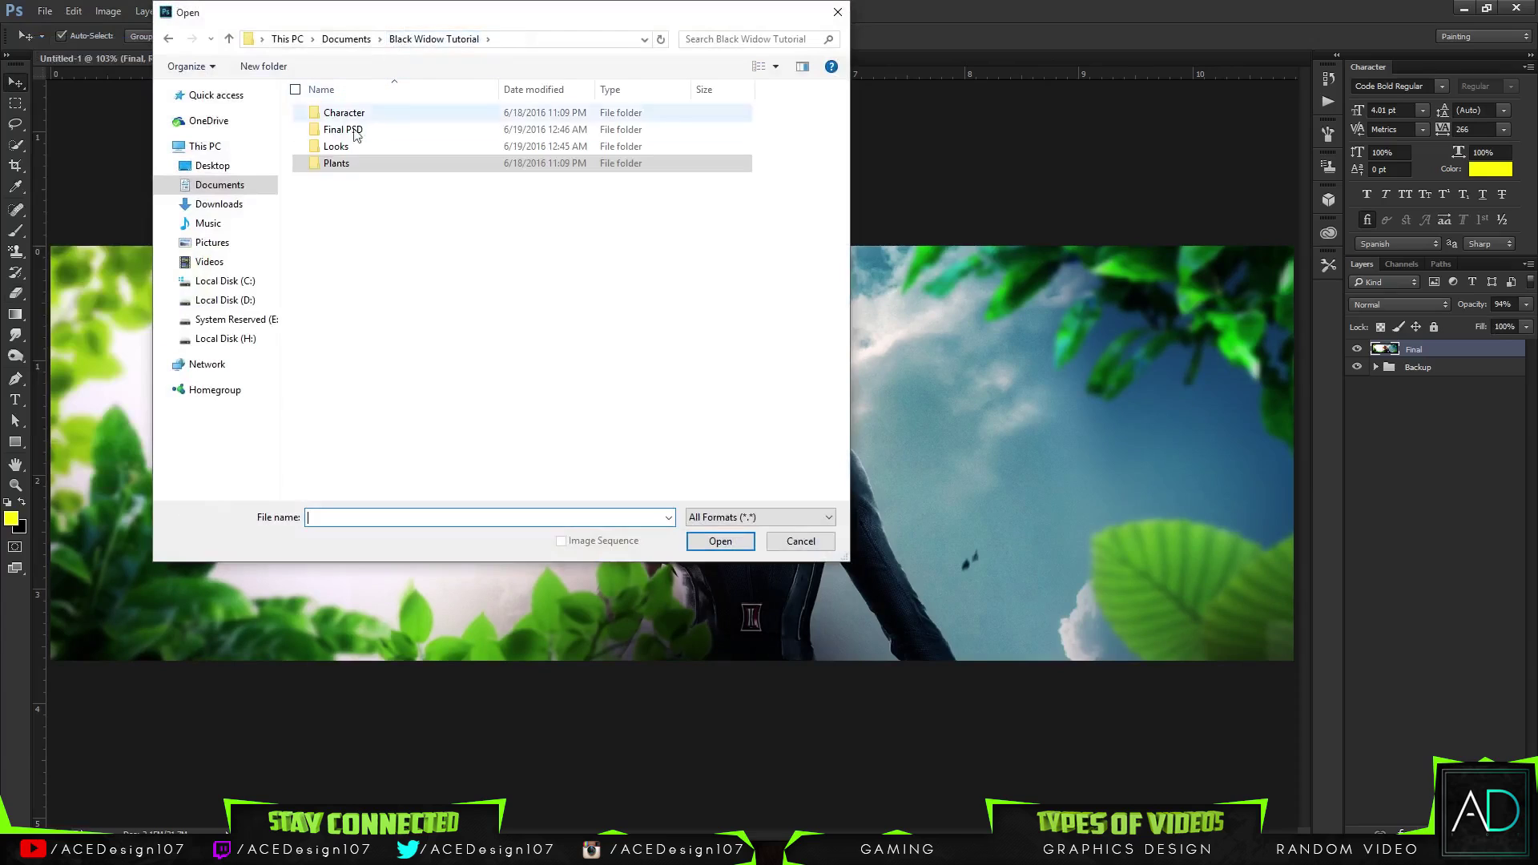
double_click(357, 132)
double_click(353, 135)
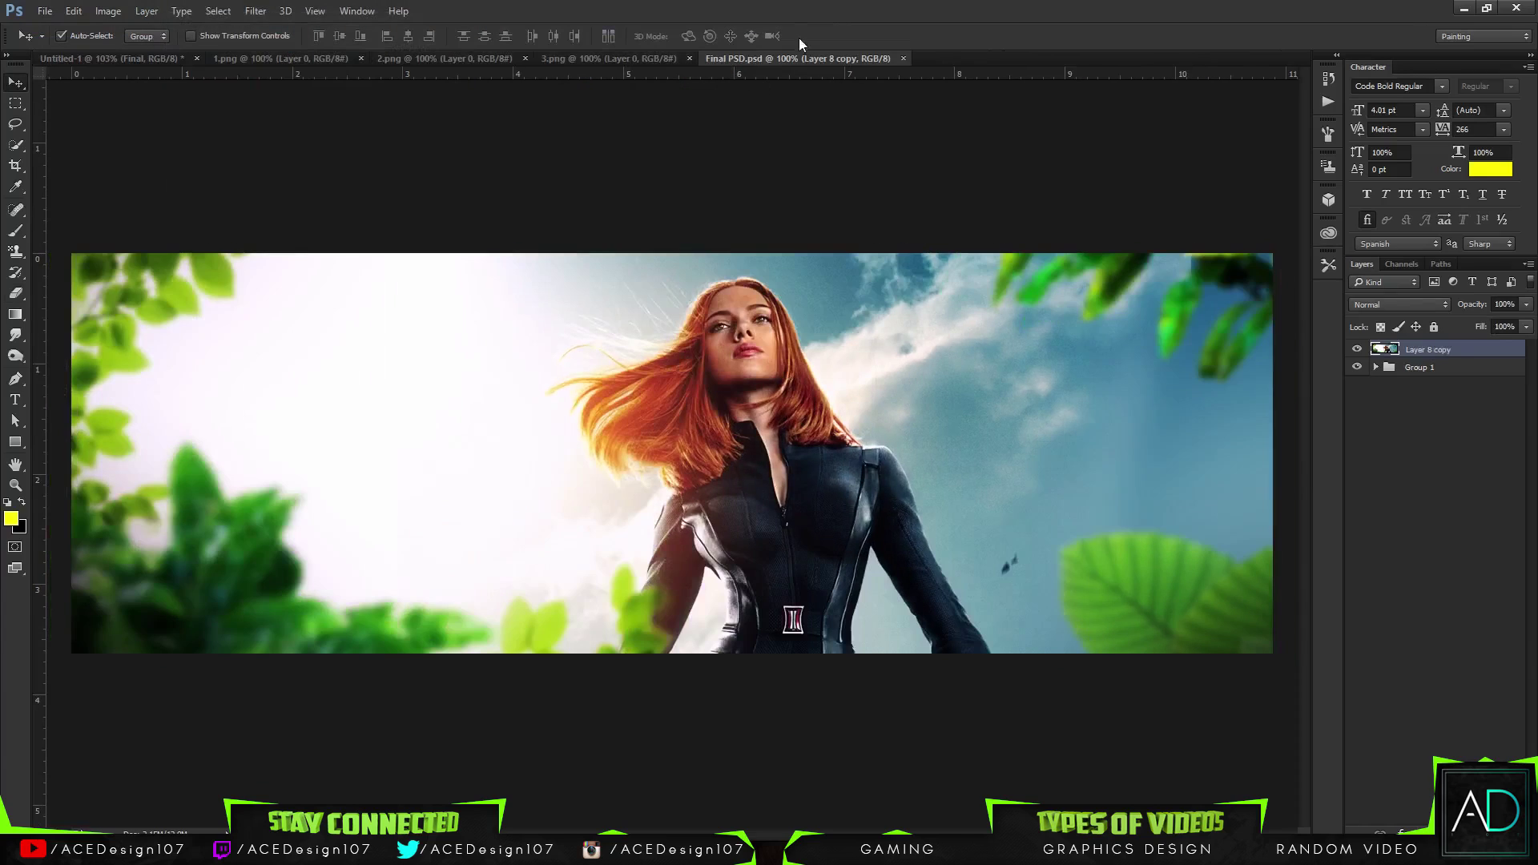
drag(790, 59, 258, 55)
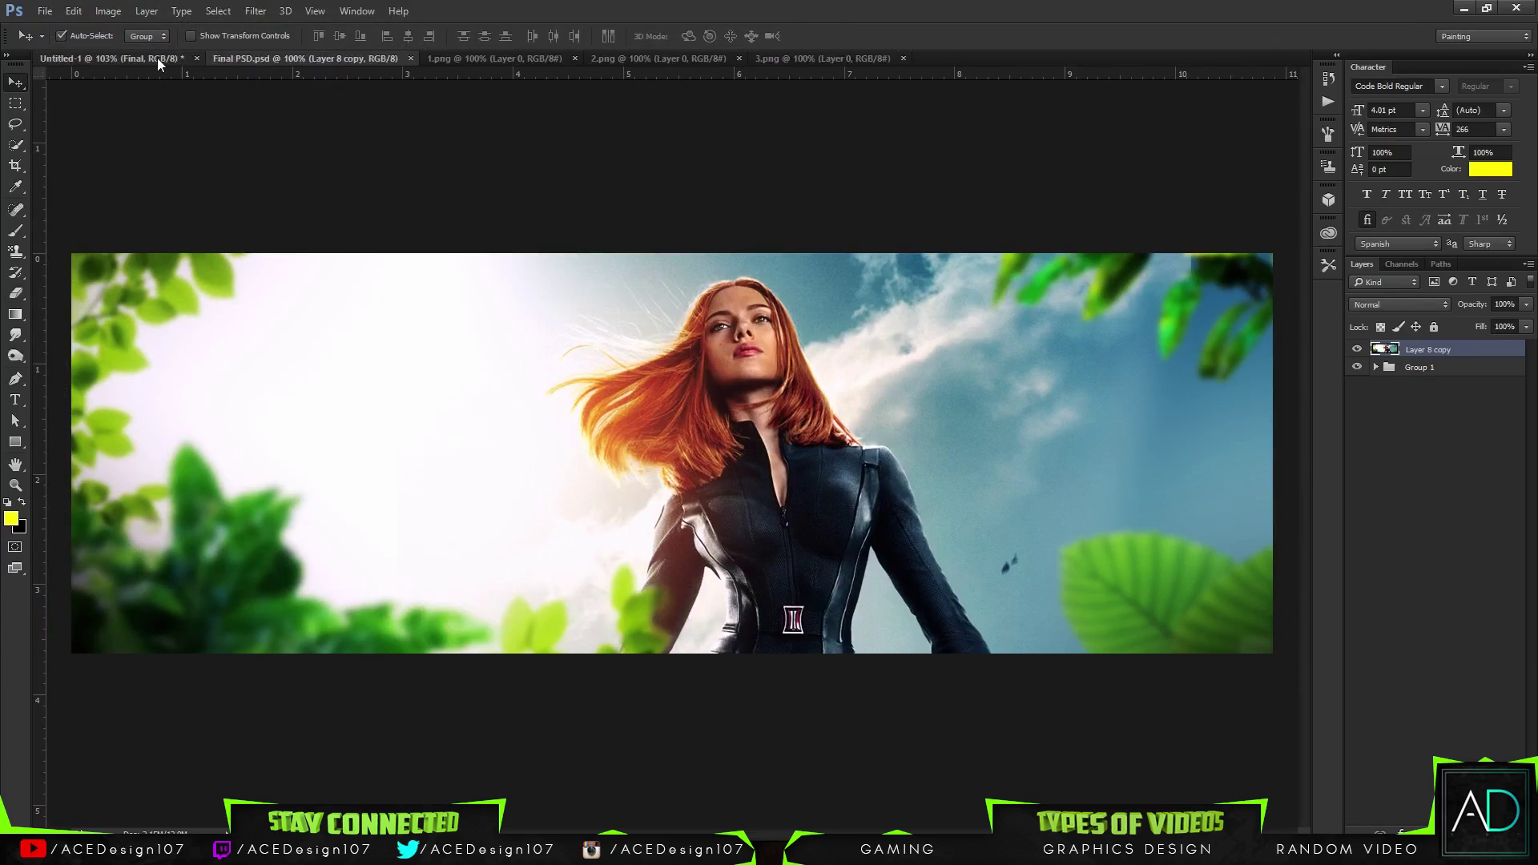
Compare Untitled-1 against Final PSD.psd by switching between their tabs, ending on Final PSD
click(157, 58)
click(279, 56)
click(138, 56)
click(261, 61)
click(142, 56)
click(320, 58)
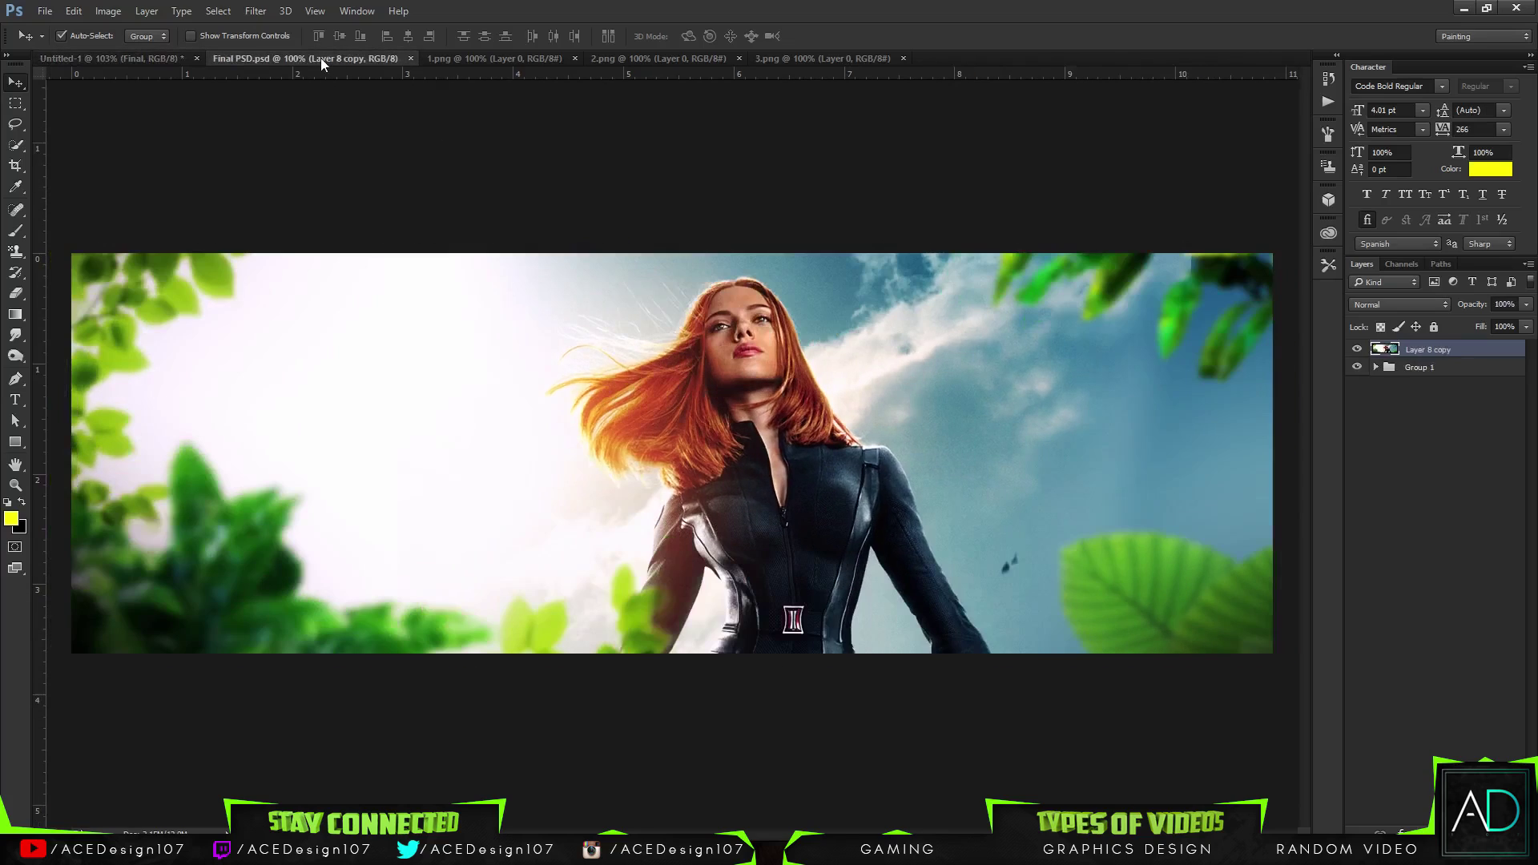
click(94, 55)
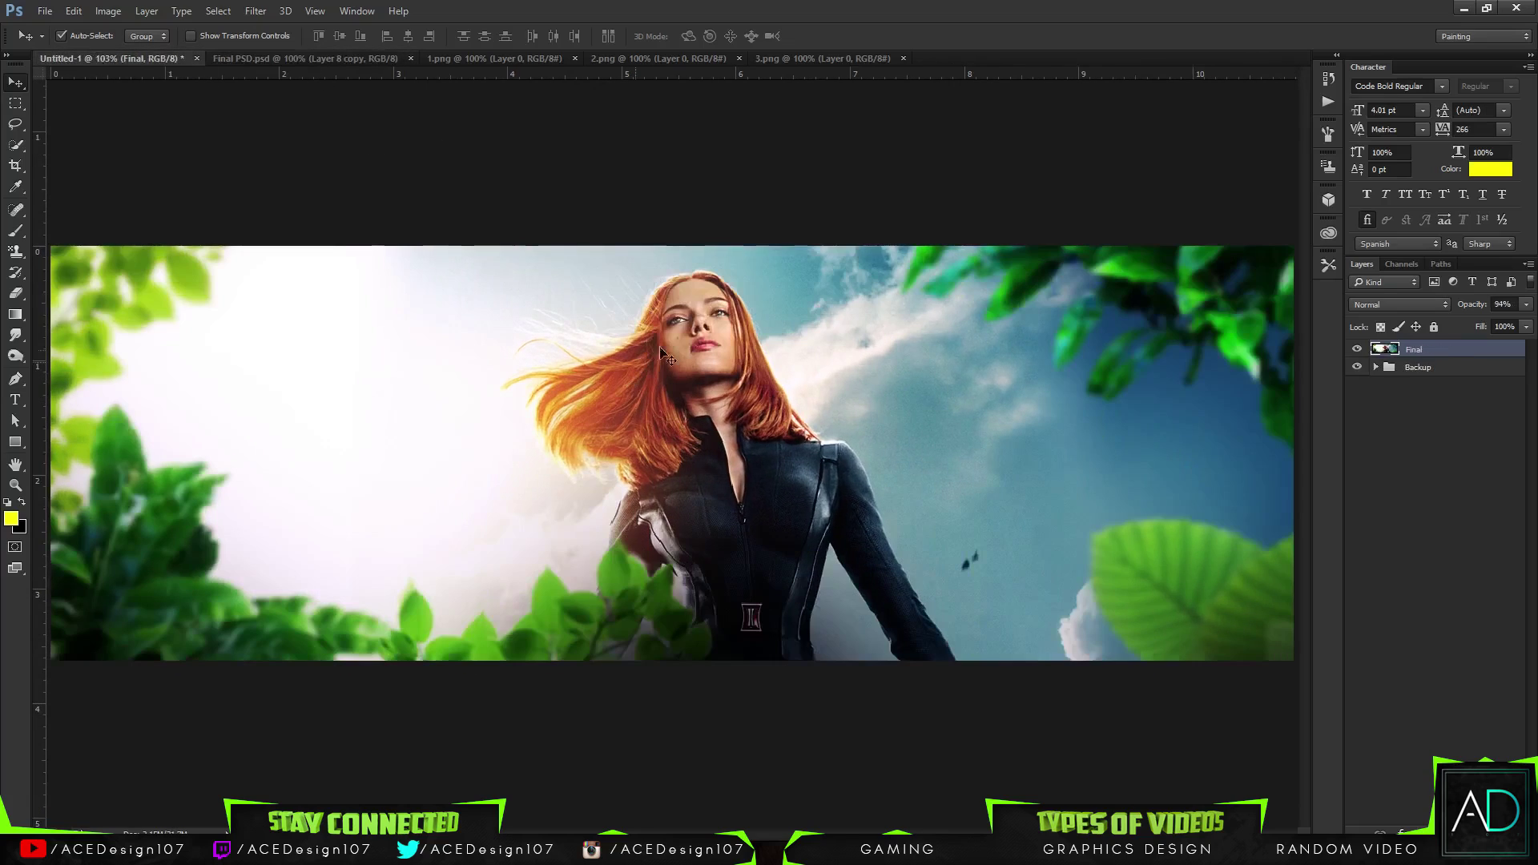
click(267, 57)
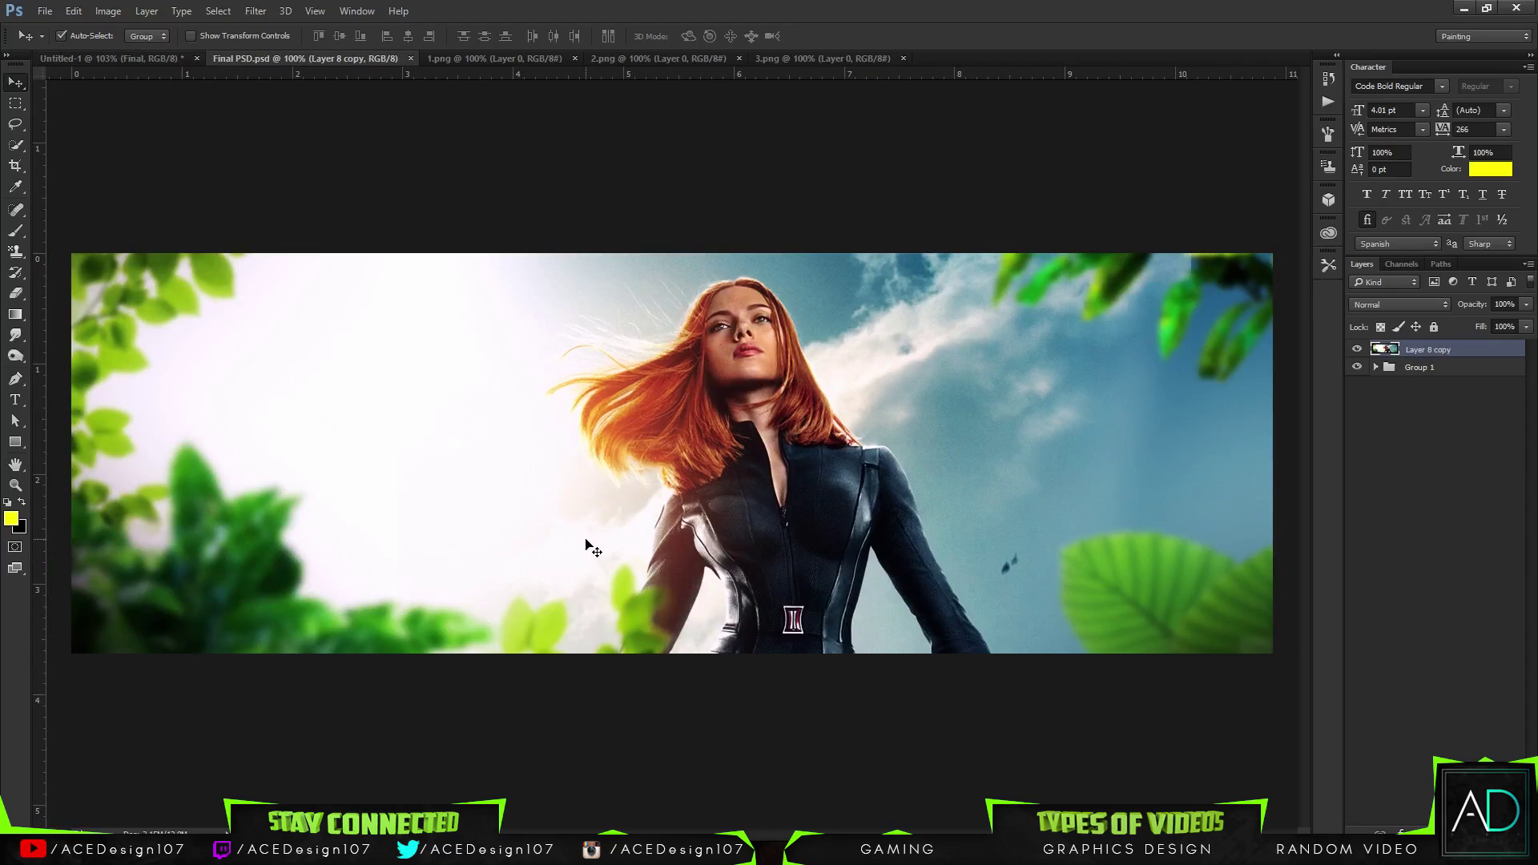
Type ACEDESIGN in black (000000) on the left side of the sky
key(t)
click(573, 36)
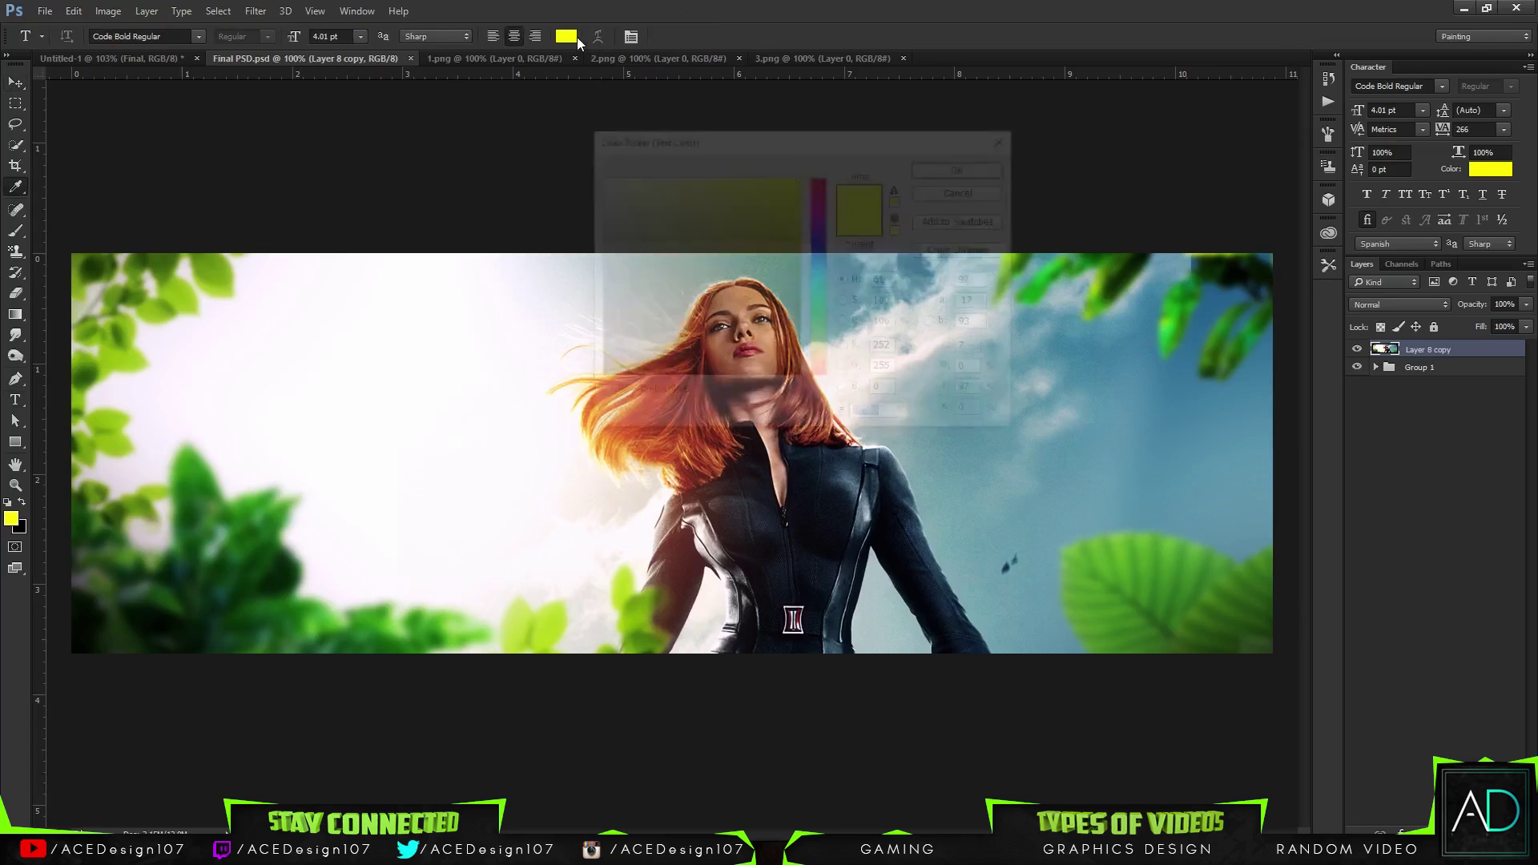
text(000000)
click(946, 169)
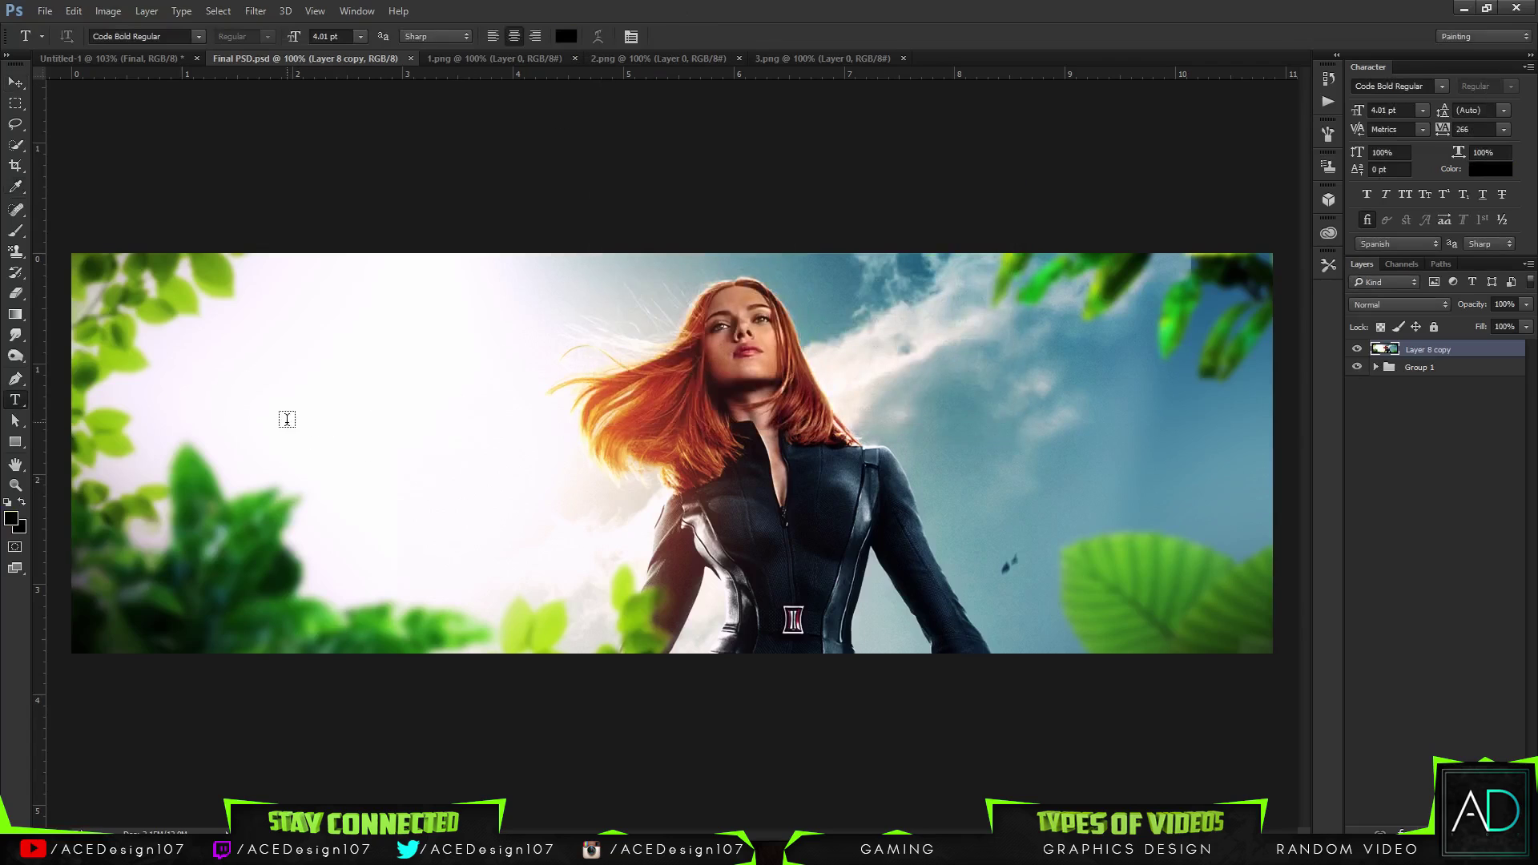
click(287, 419)
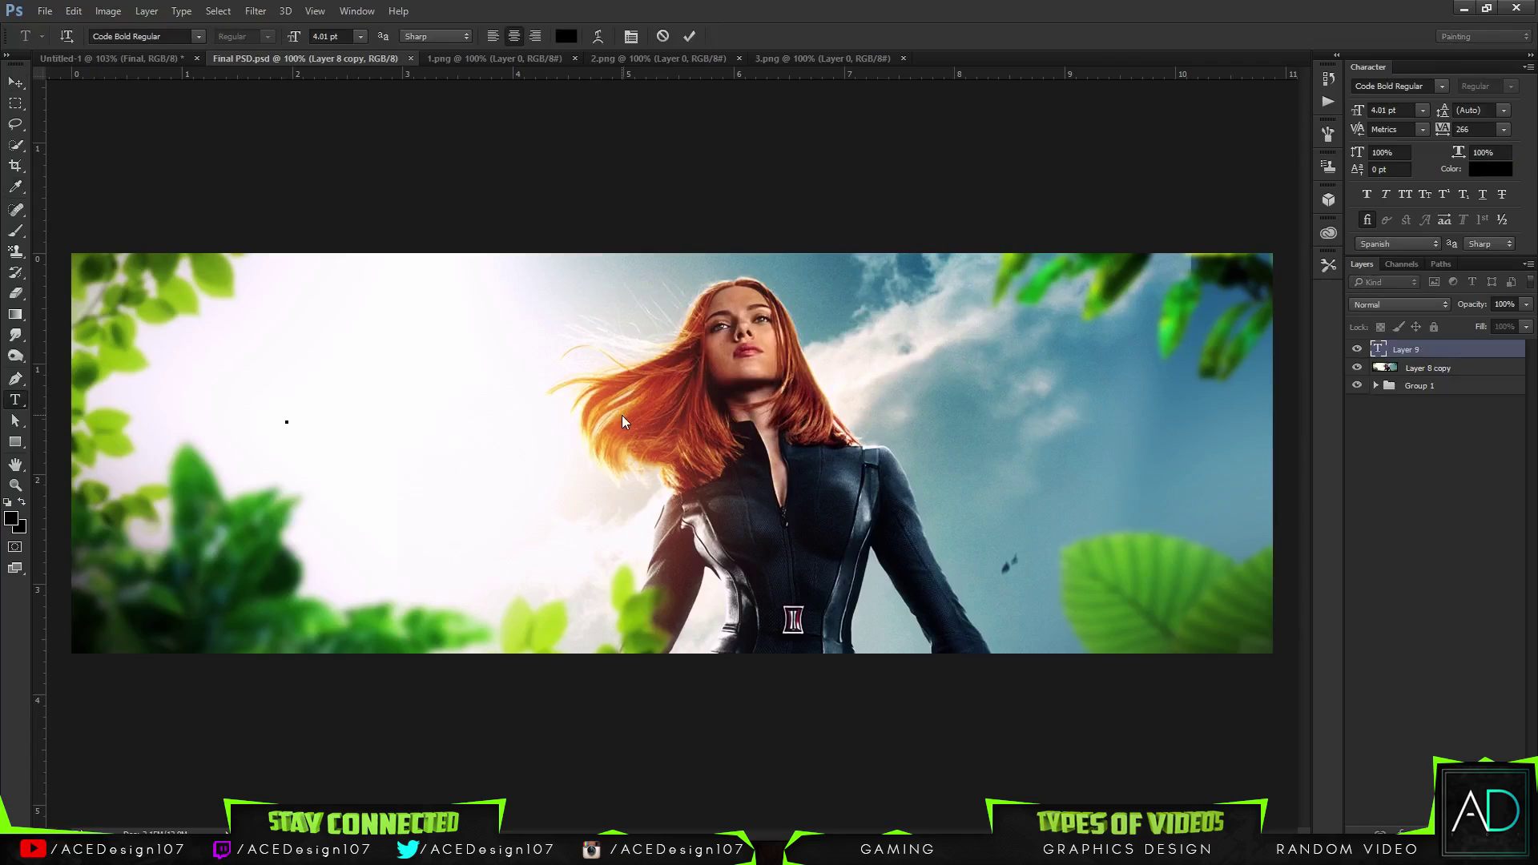
text(ACEDE)
text(SIGN)
Make the ESIGN letters a smaller font size than ACED and commit the text
drag(284, 416, 409, 423)
click(358, 35)
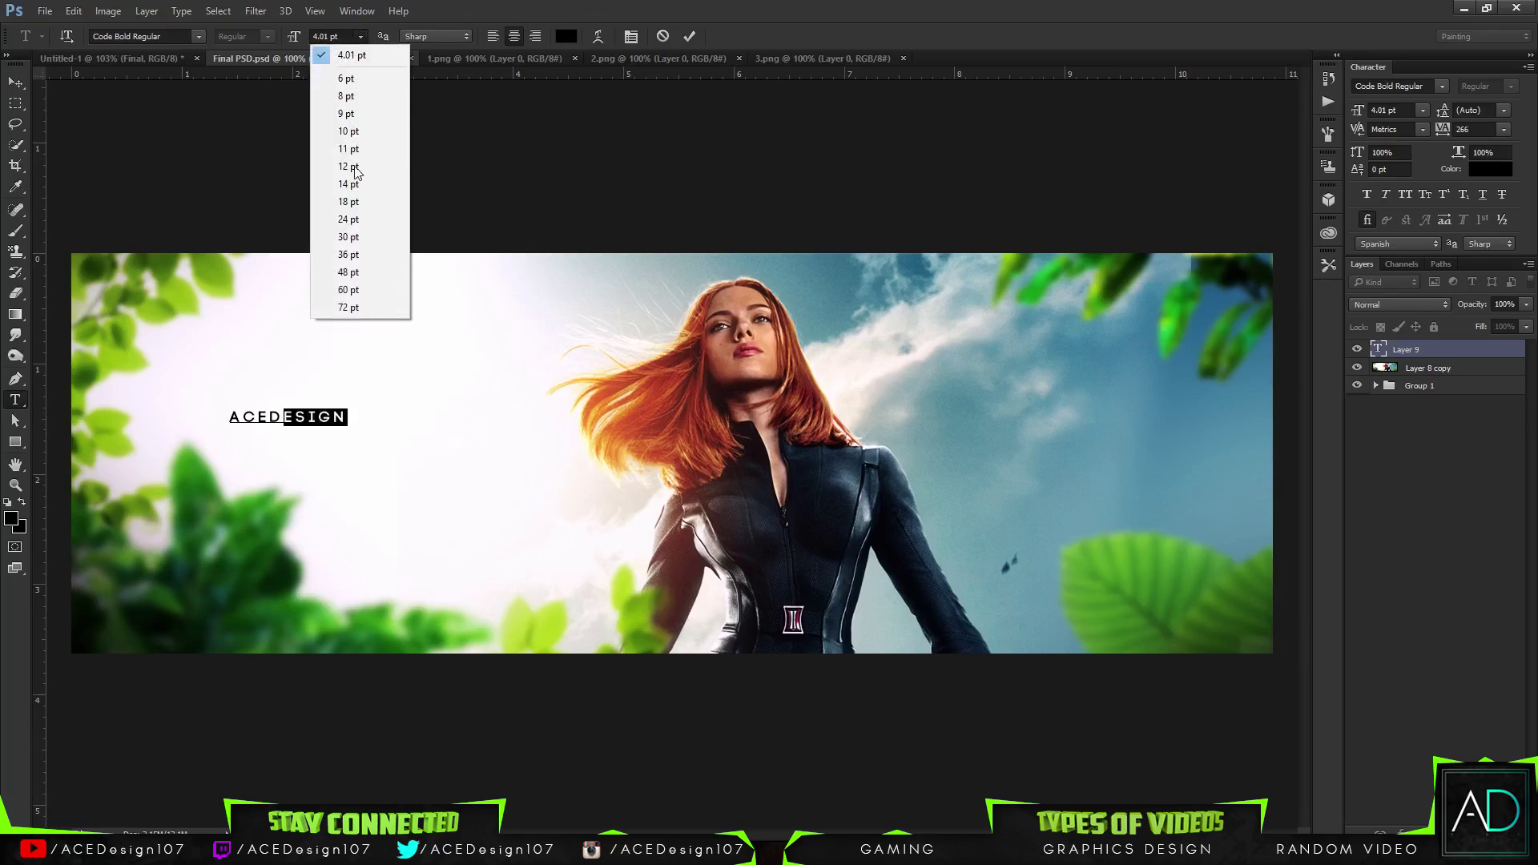
click(354, 78)
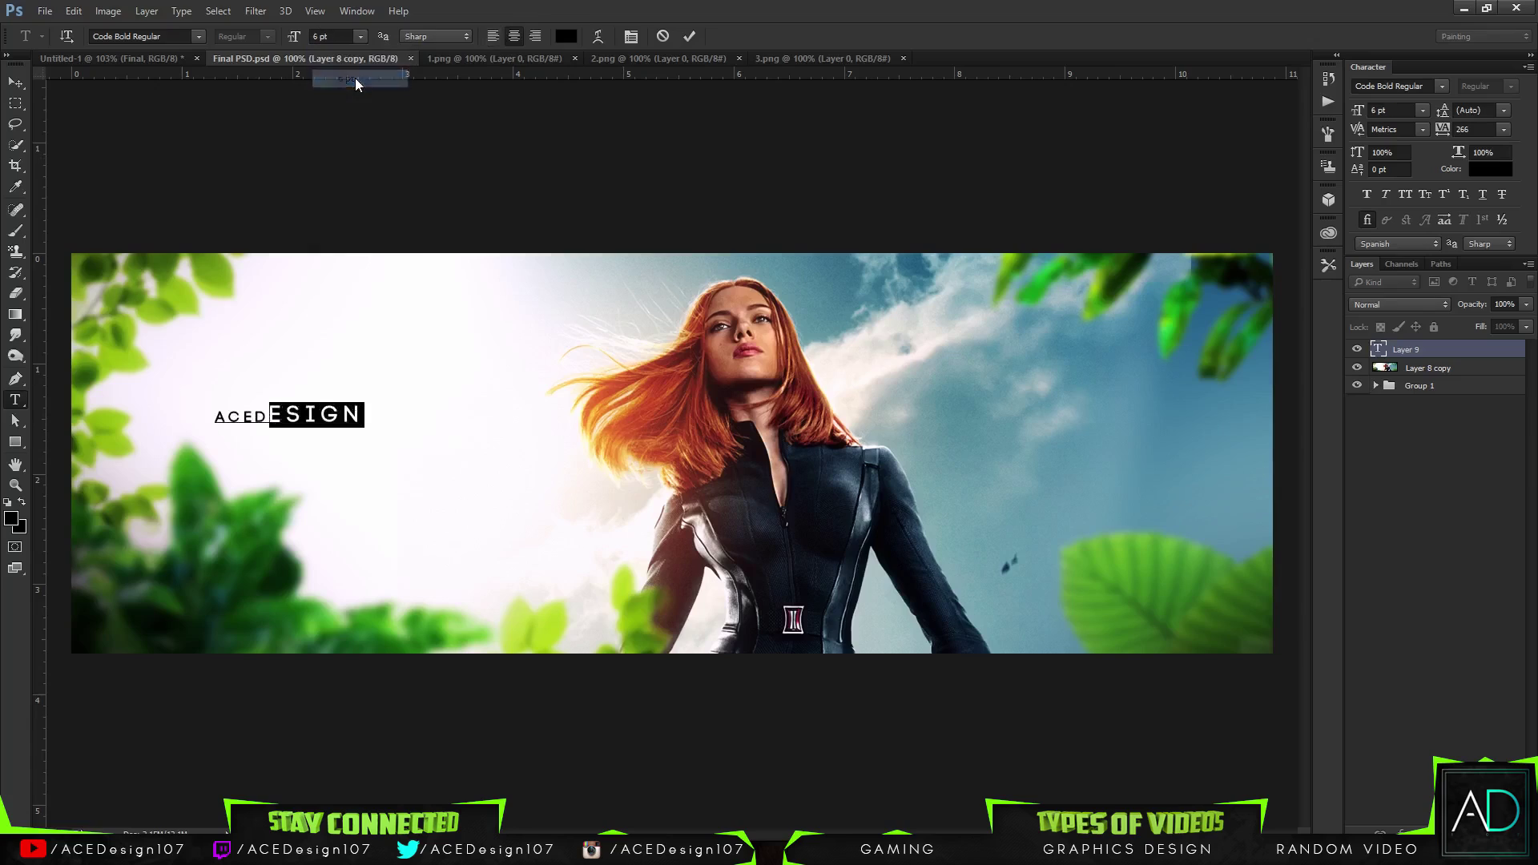
click(363, 35)
drag(298, 36, 266, 40)
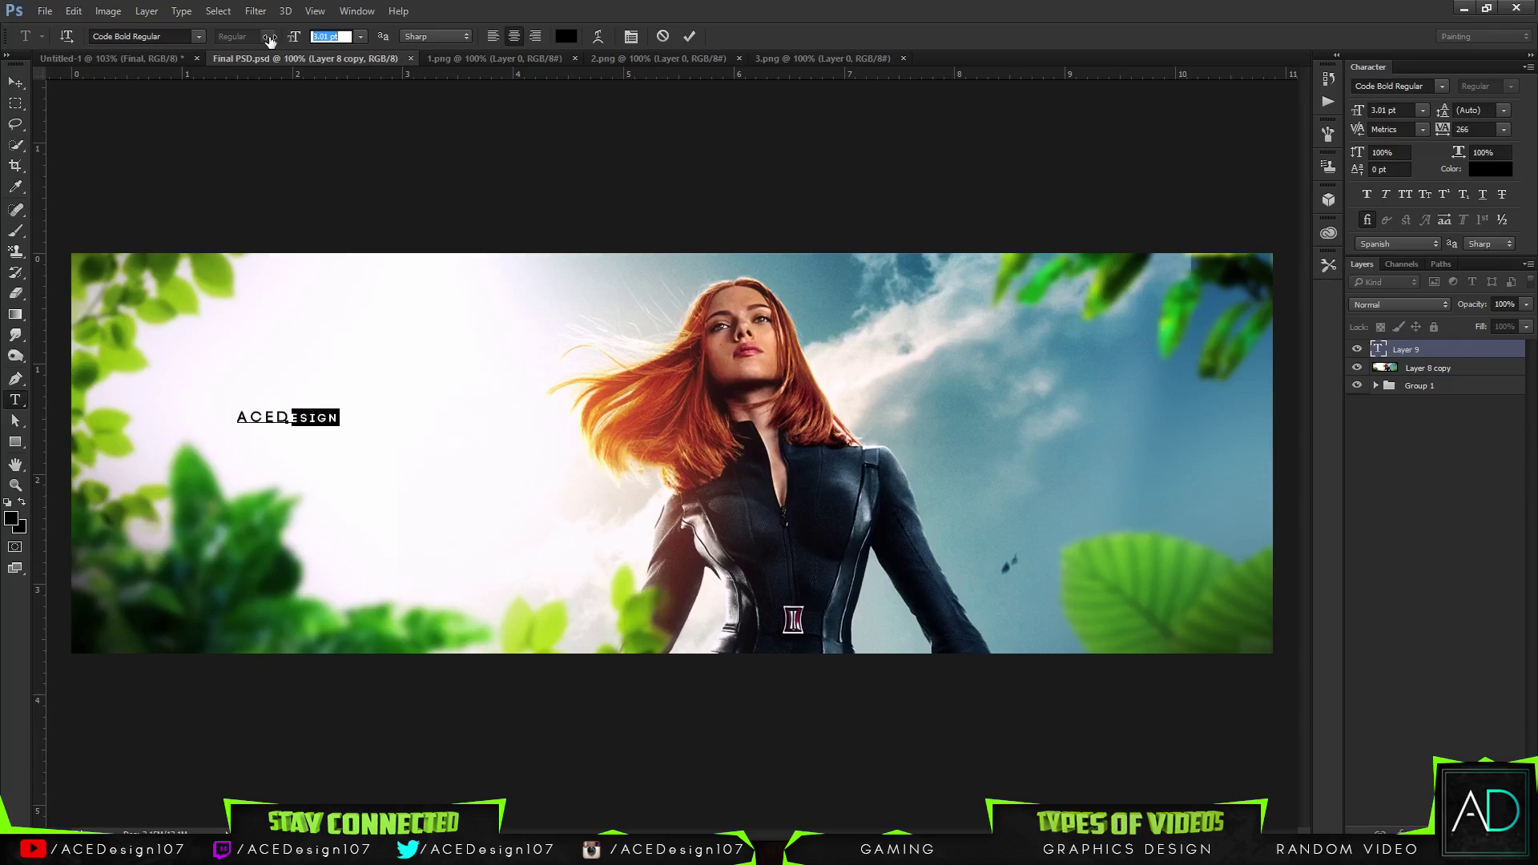
click(688, 36)
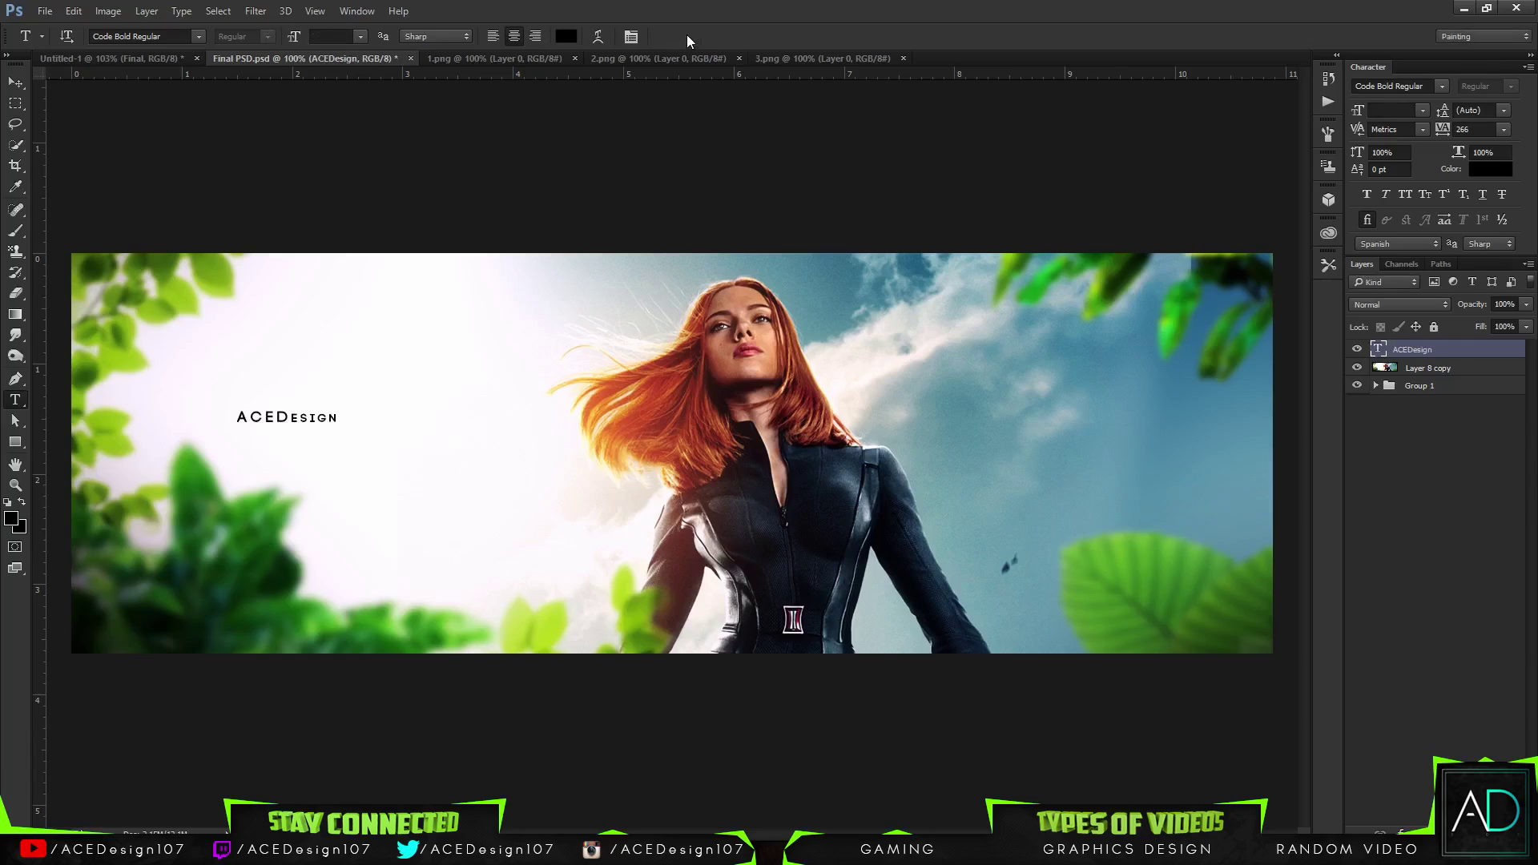